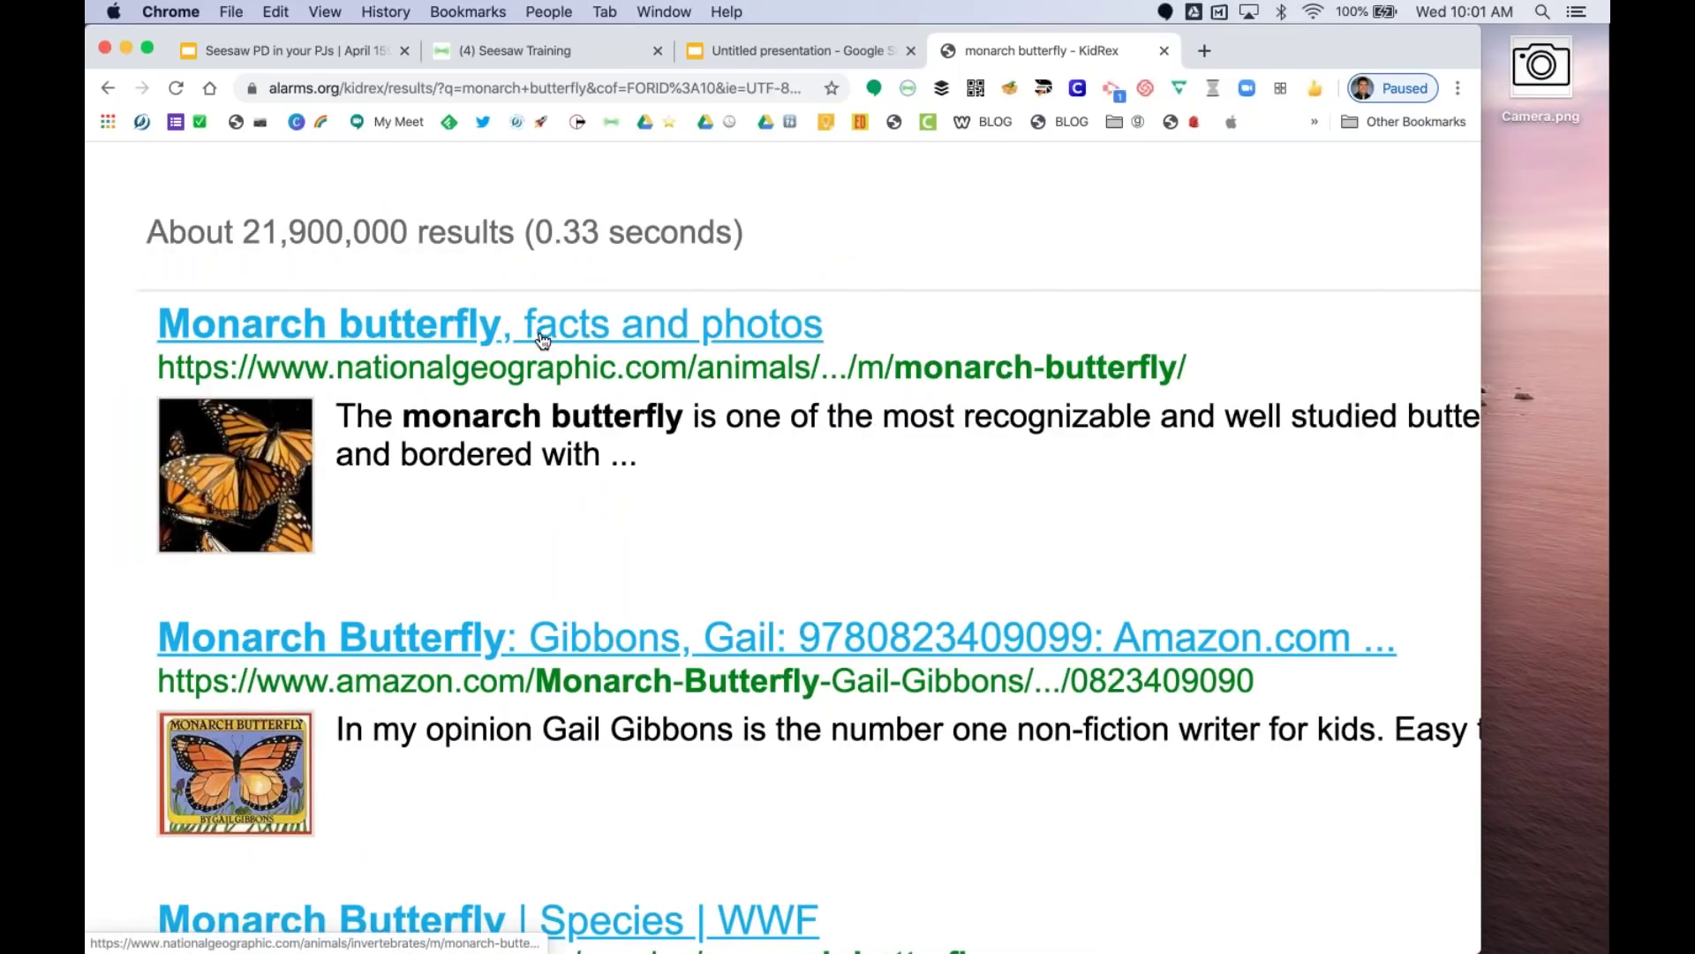
# - Open the National Geographic monarch butterfly search result and copy the site's logo image
pyautogui.click(468, 340)
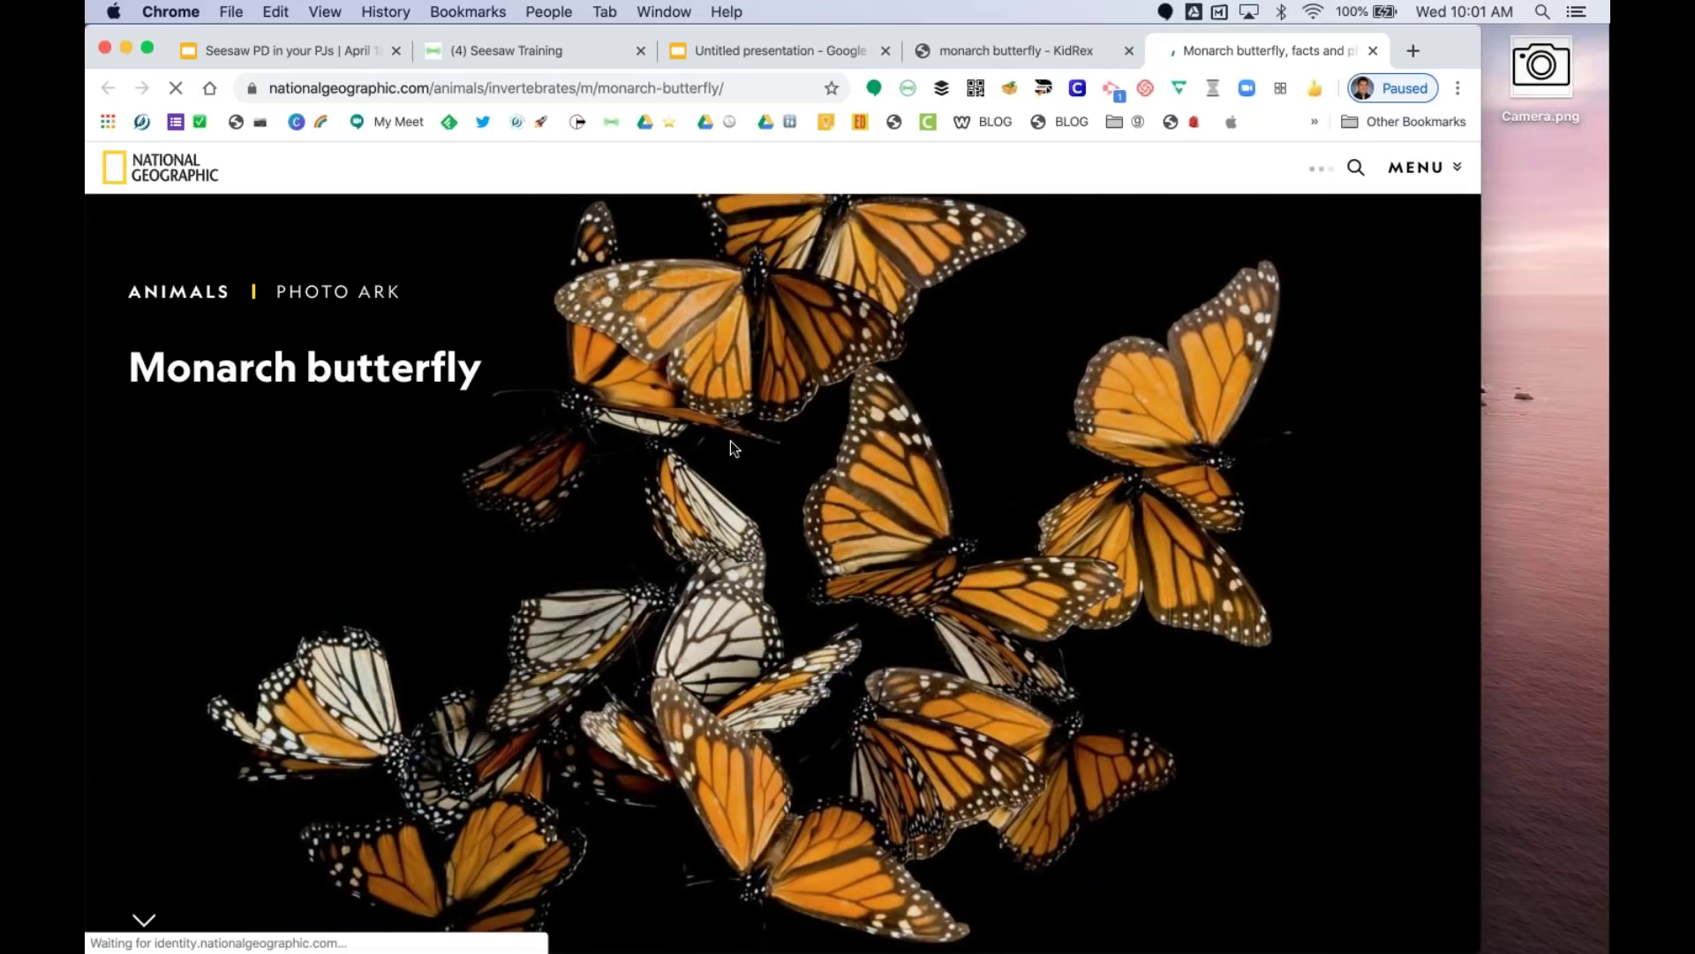
pyautogui.scroll(-15, 757, 576)
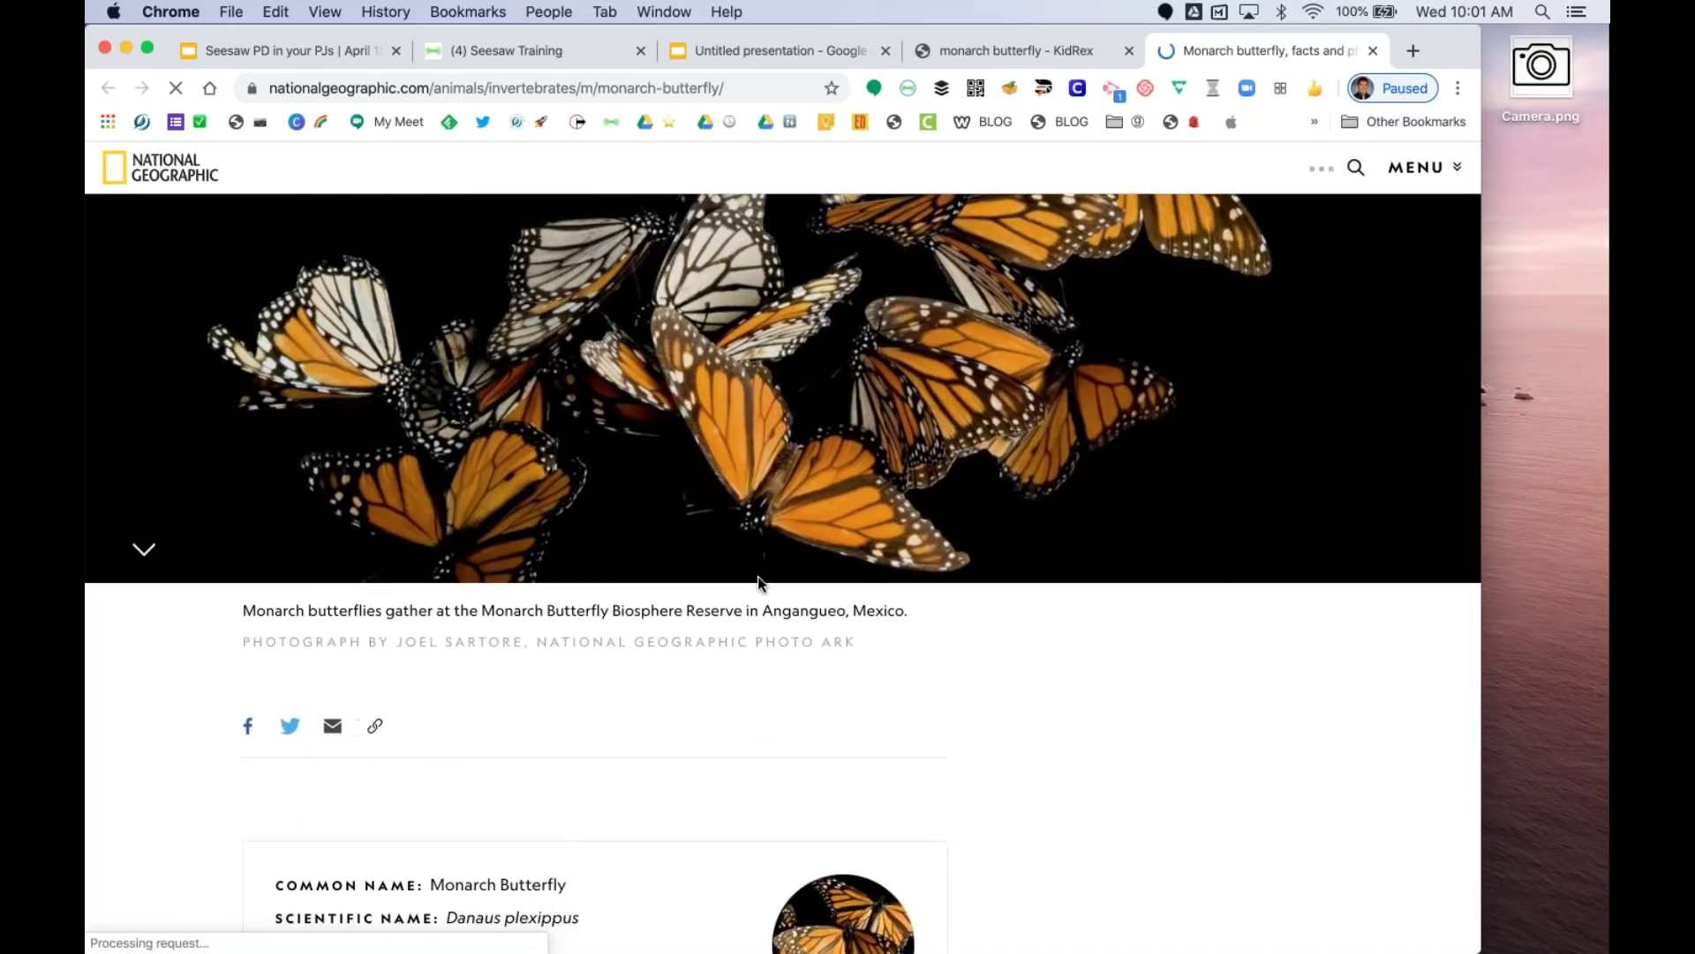
pyautogui.scroll(15, 758, 576)
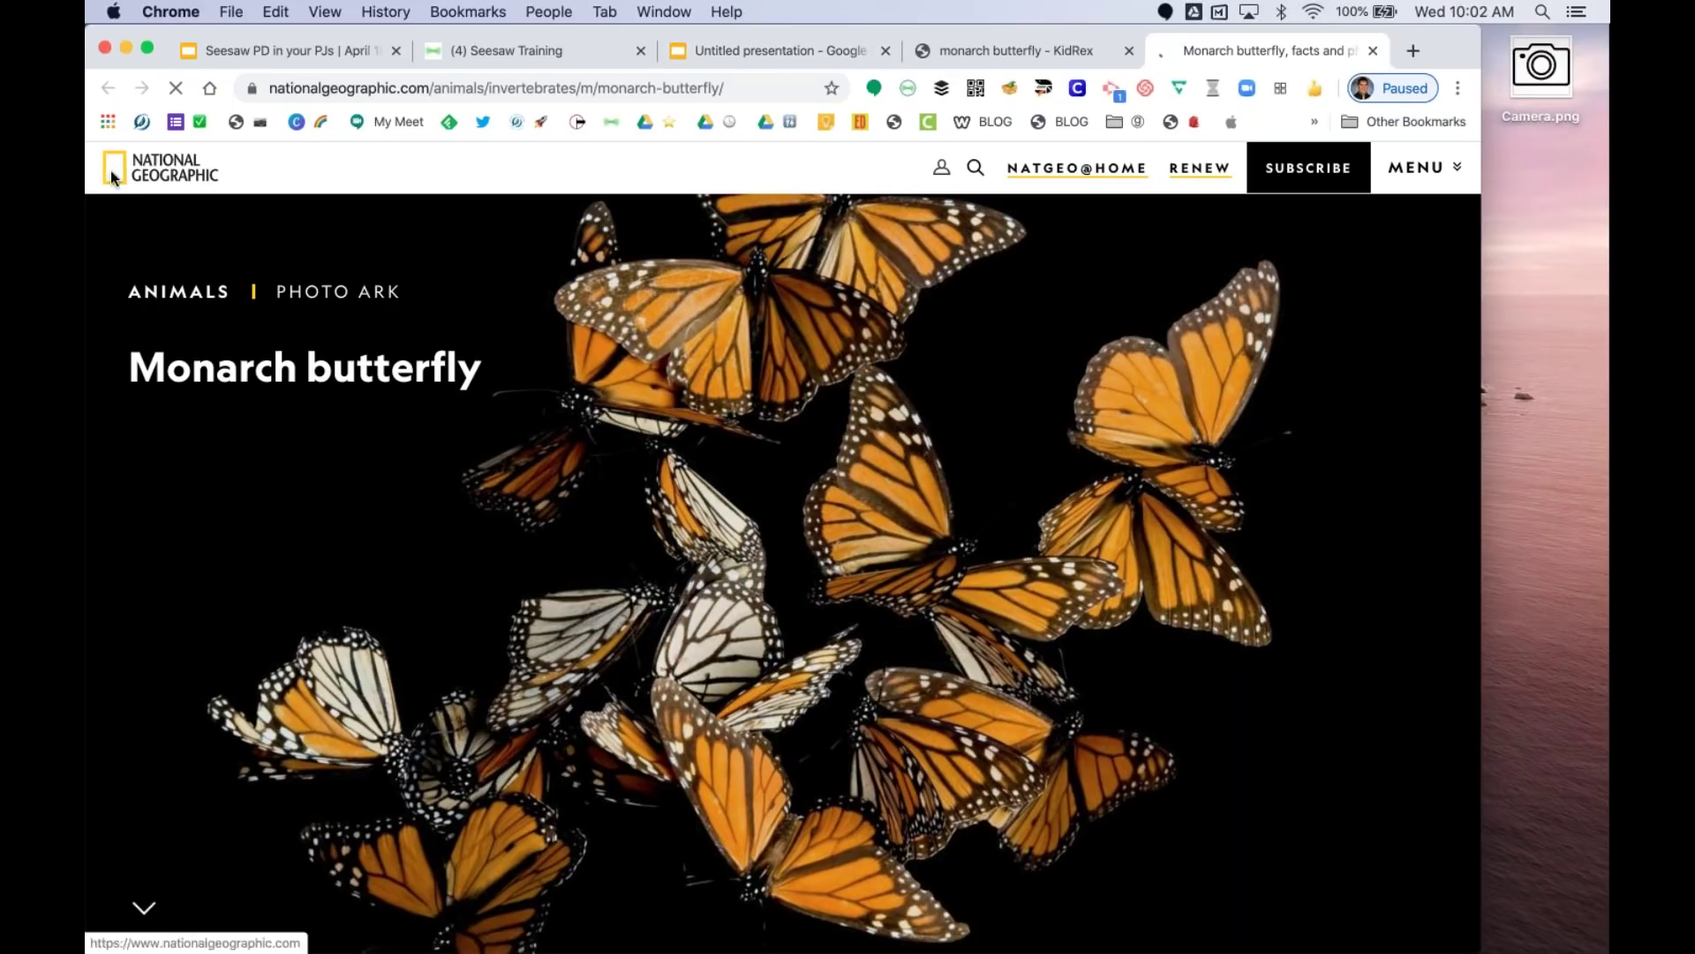
pyautogui.rightClick(148, 168)
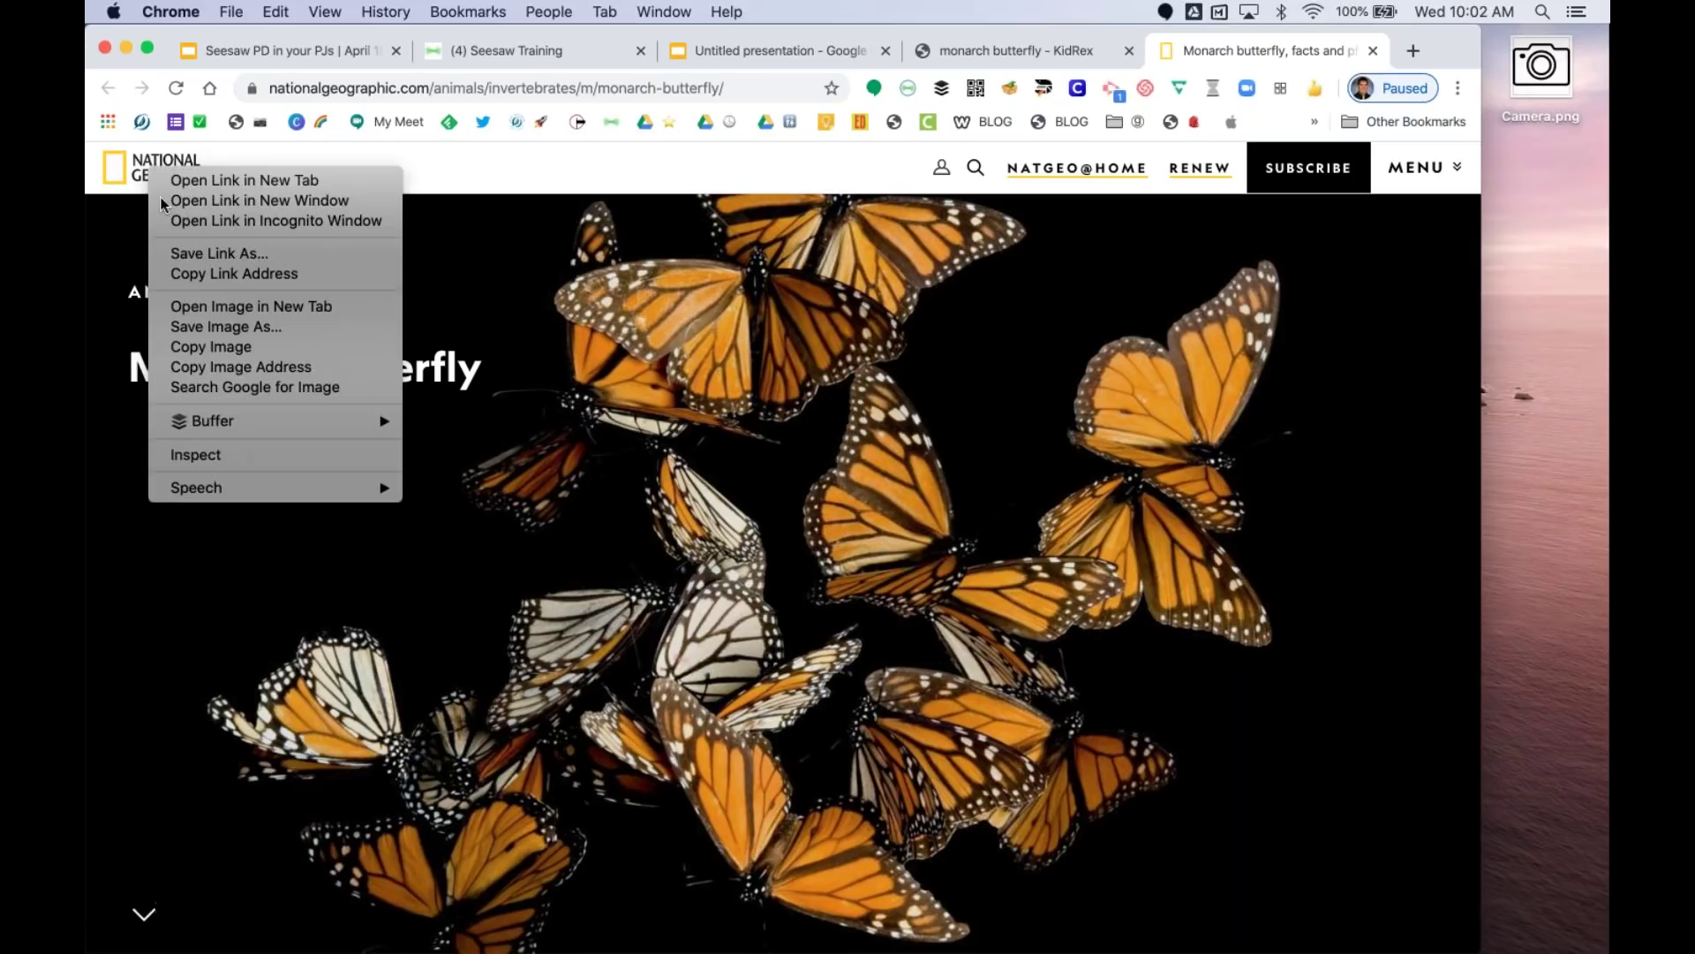
pyautogui.click(212, 347)
# - Paste the National Geographic logo onto the Life Cycle of a Monarch slide and enlarge it to fill the upper-left box
pyautogui.click(721, 50)
pyautogui.press('super+v')
pyautogui.moveTo(756, 507); pyautogui.dragTo(449, 418)
pyautogui.moveTo(765, 519); pyautogui.dragTo(888, 558)
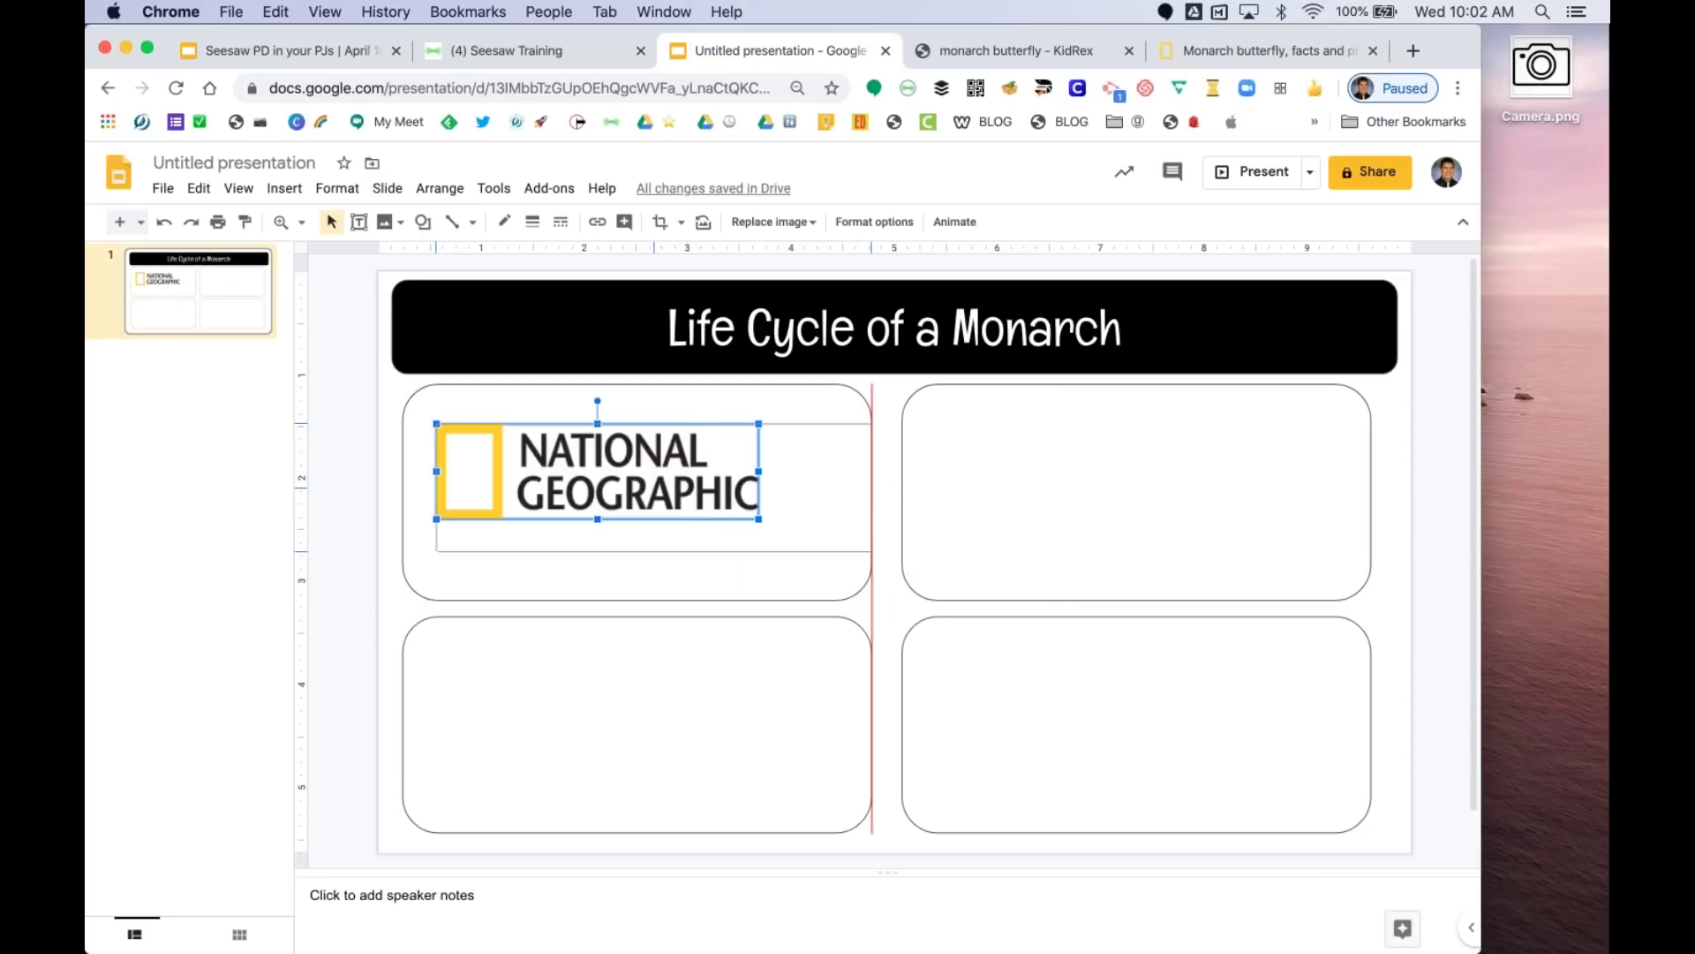
pyautogui.moveTo(746, 496)
pyautogui.mouseDown()
pyautogui.moveTo(717, 498)
pyautogui.moveTo(769, 480)
pyautogui.mouseUp()
pyautogui.click(367, 522)
pyautogui.click(369, 421)
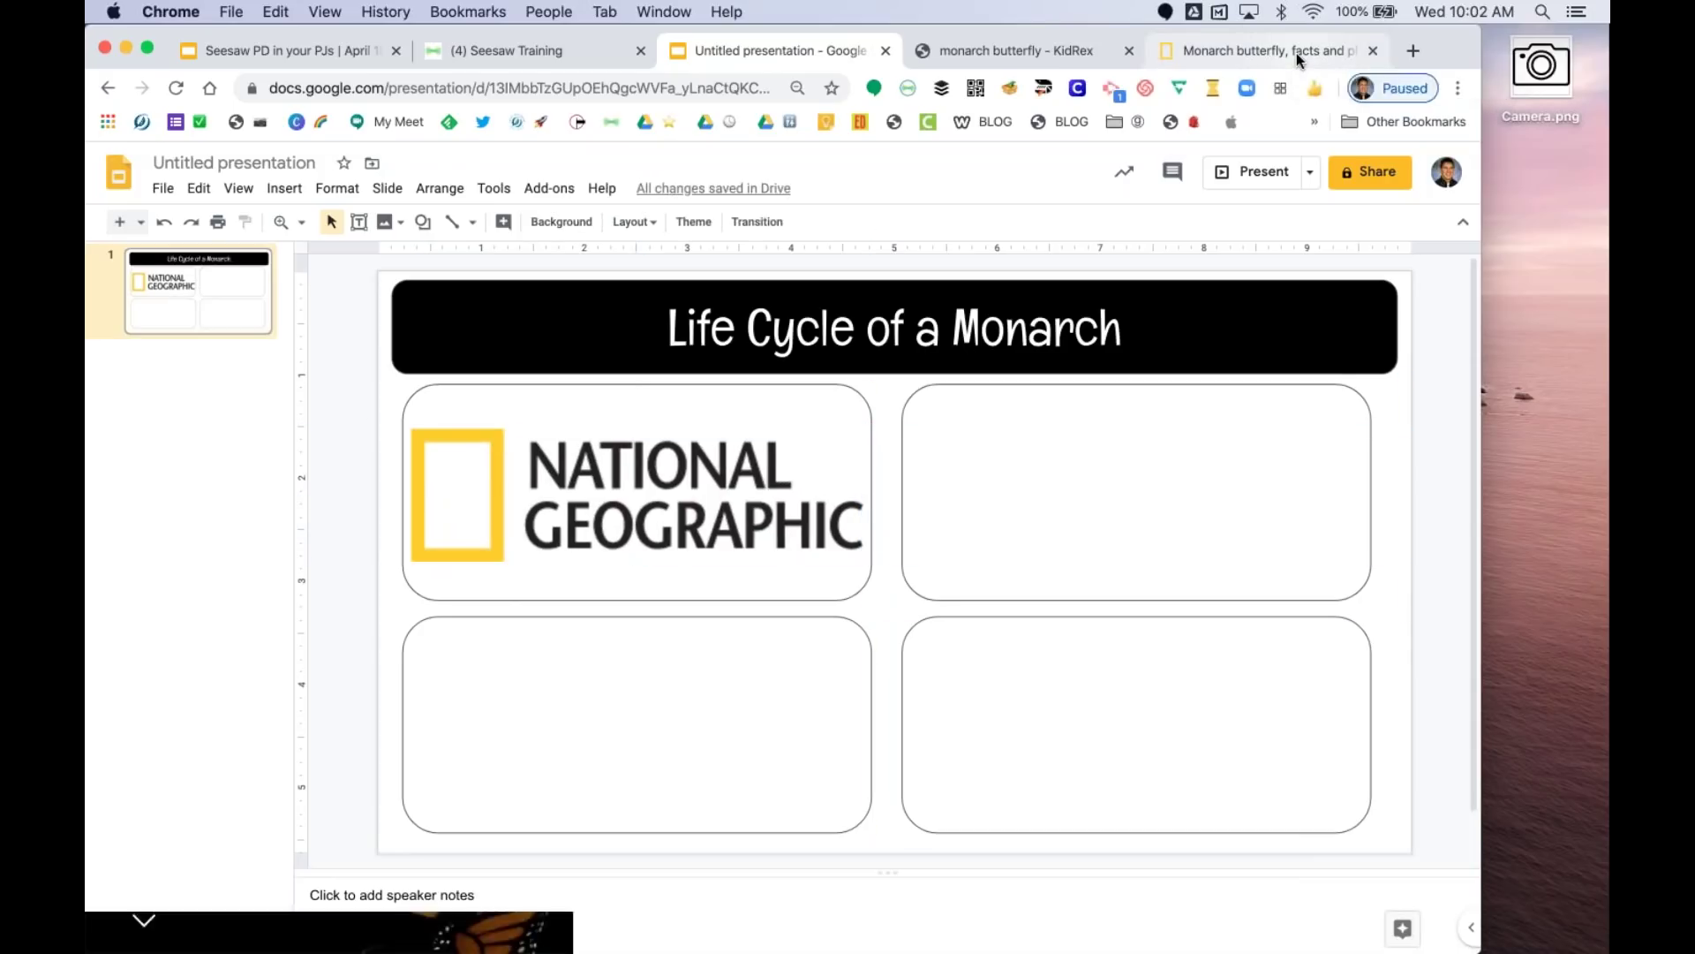
# - Copy the address of the National Geographic monarch butterfly page and add it as a link to the logo on the slide
pyautogui.click(1295, 53)
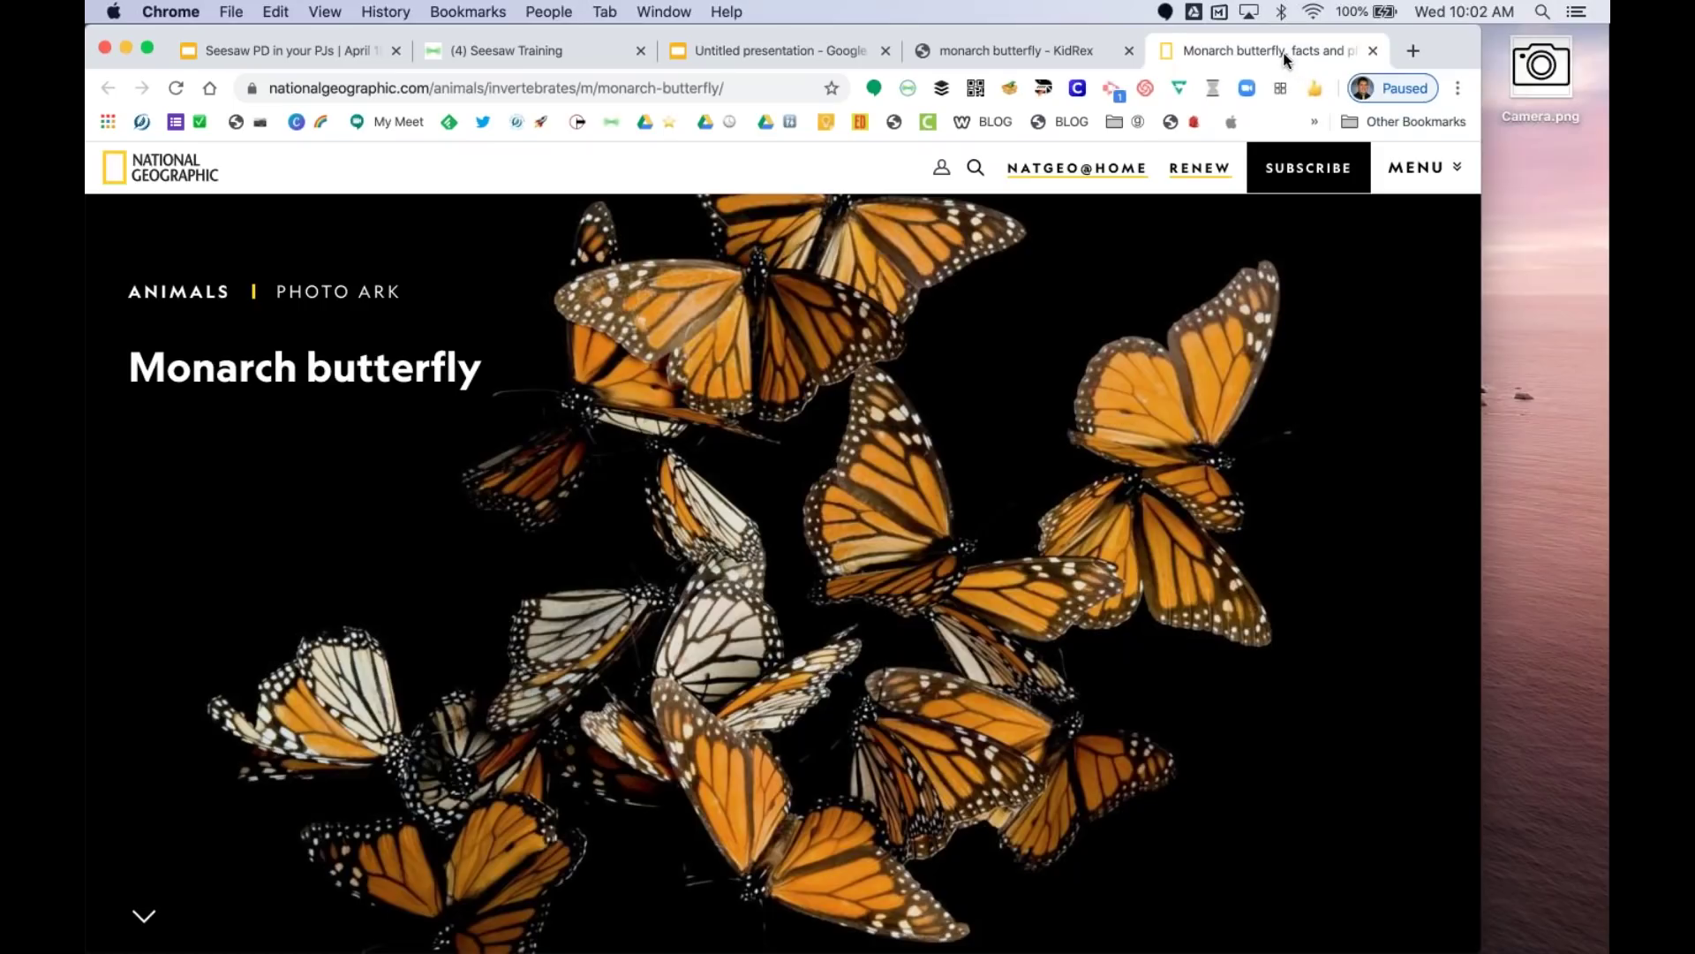
pyautogui.click(565, 88)
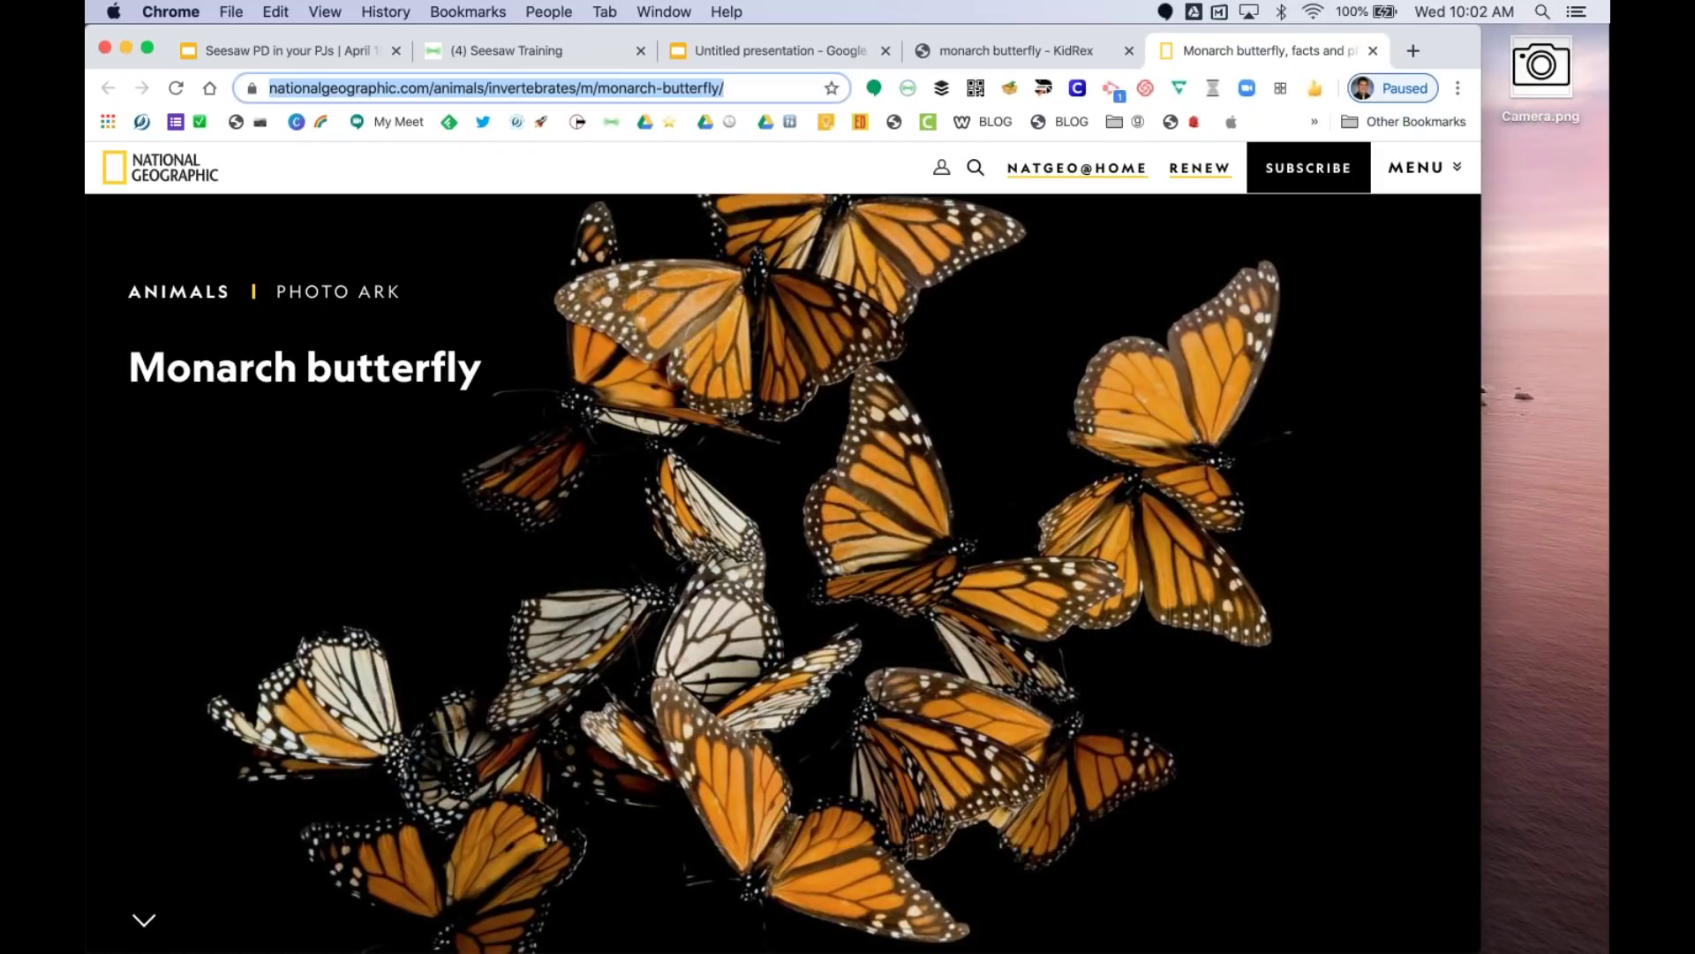
pyautogui.click(756, 52)
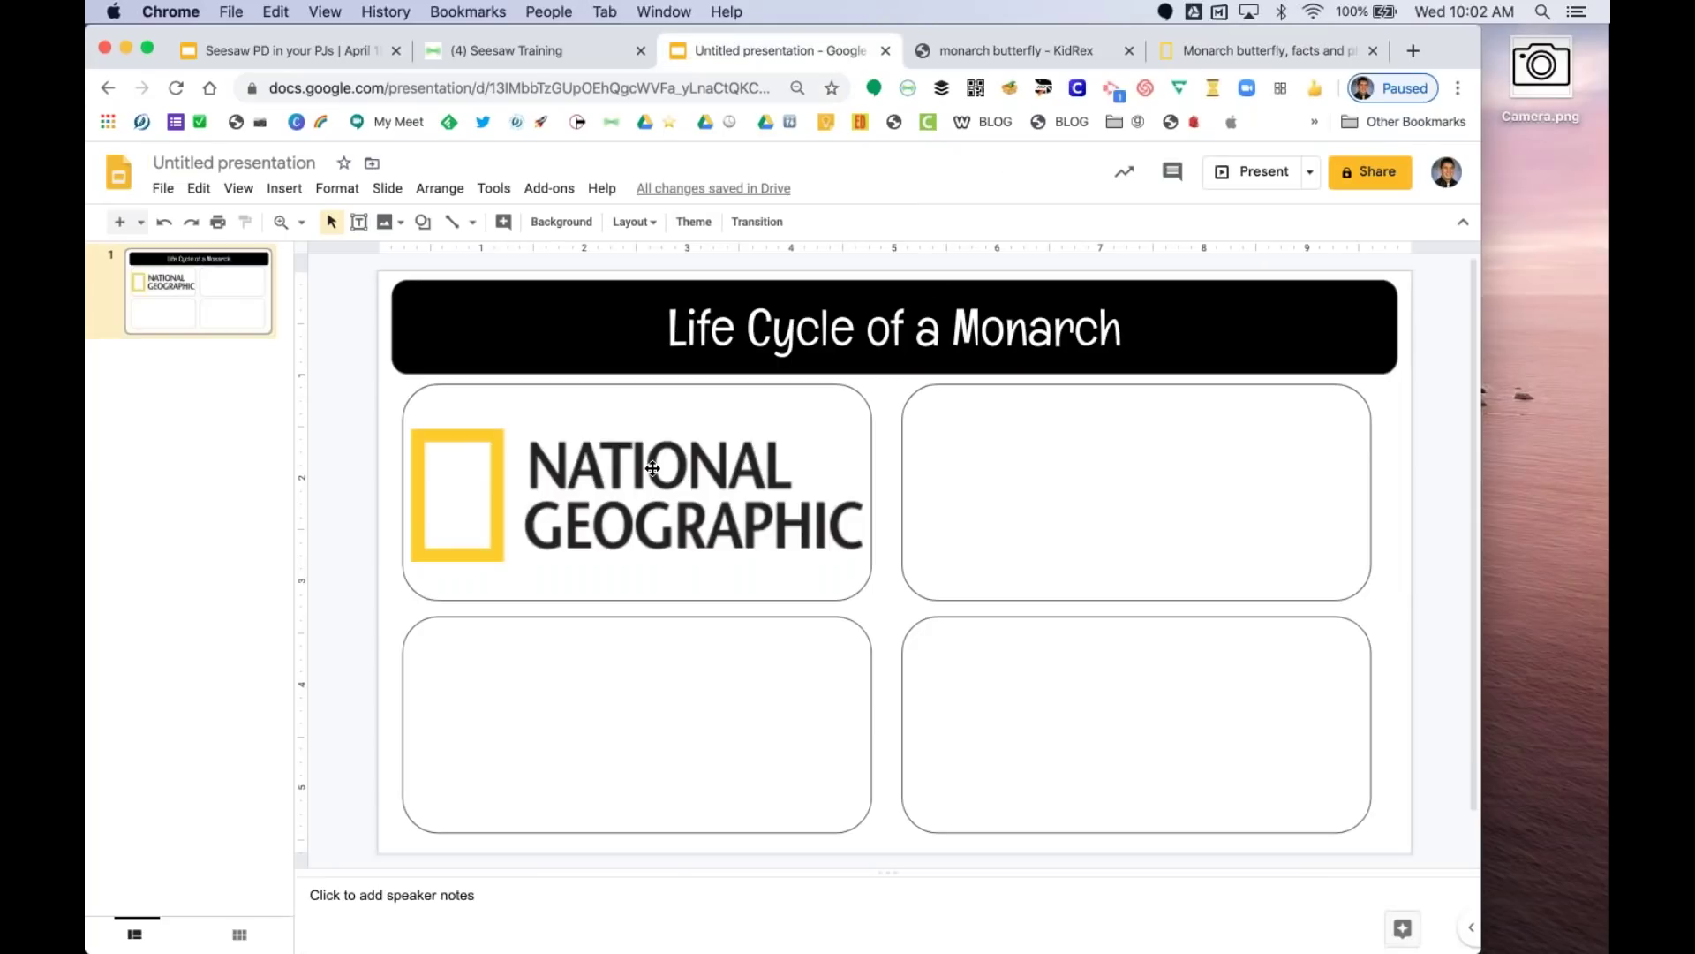
pyautogui.click(652, 469)
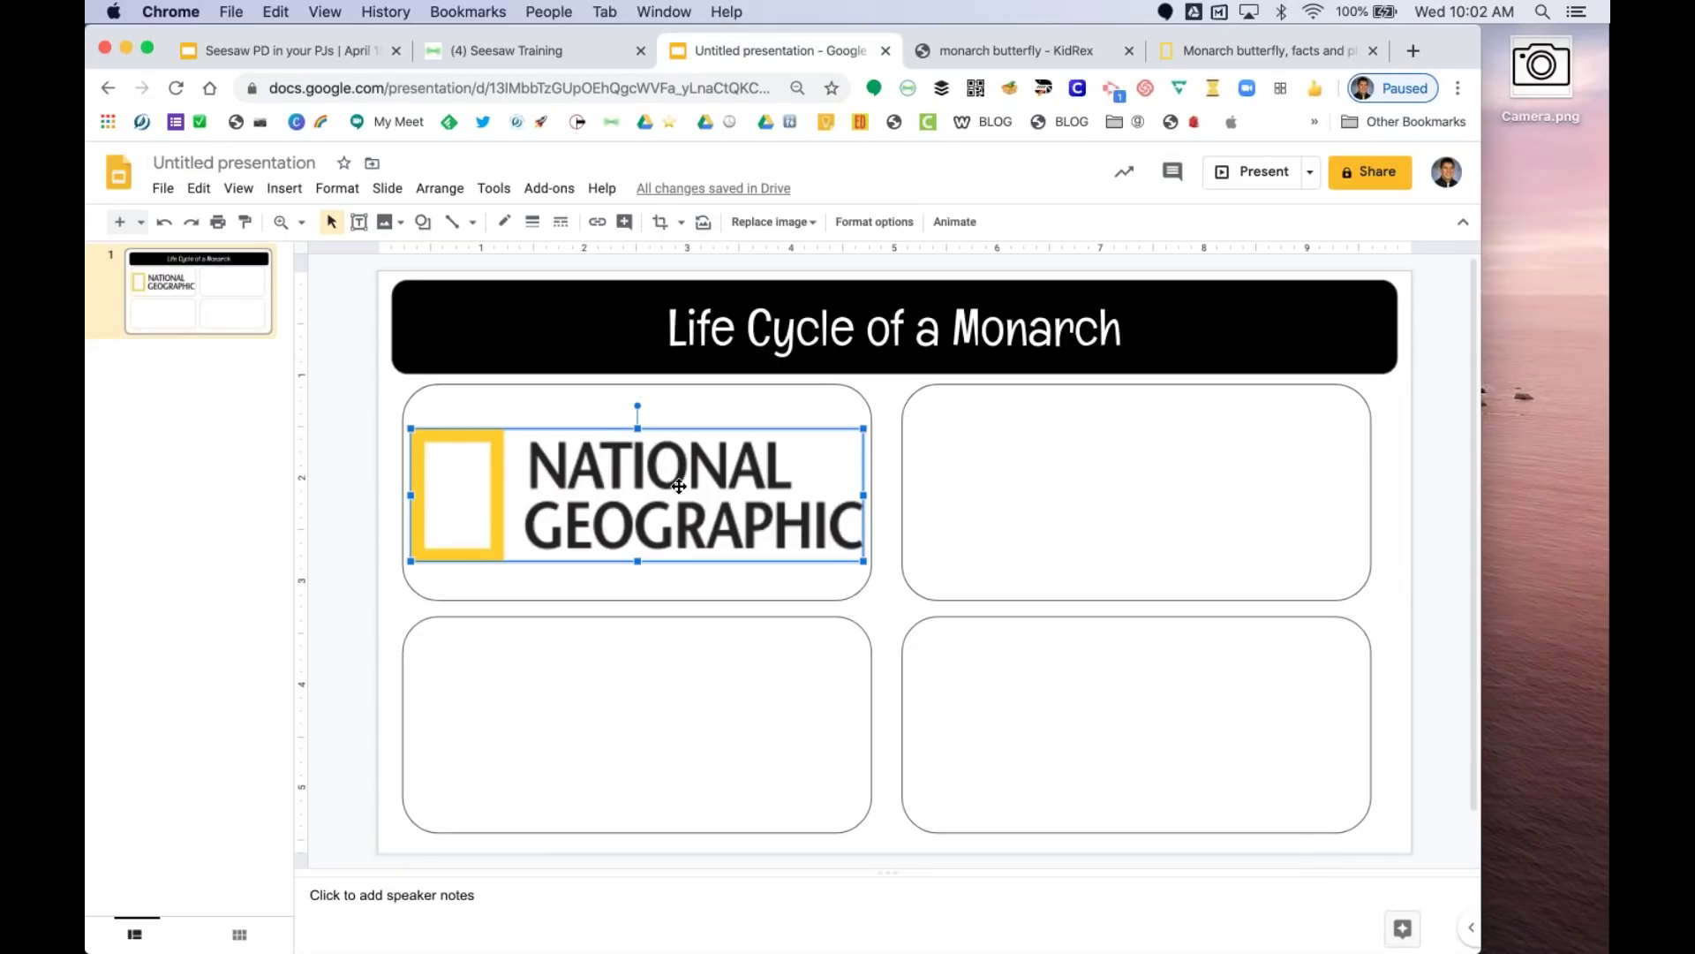
pyautogui.click(599, 225)
pyautogui.press('super+v')
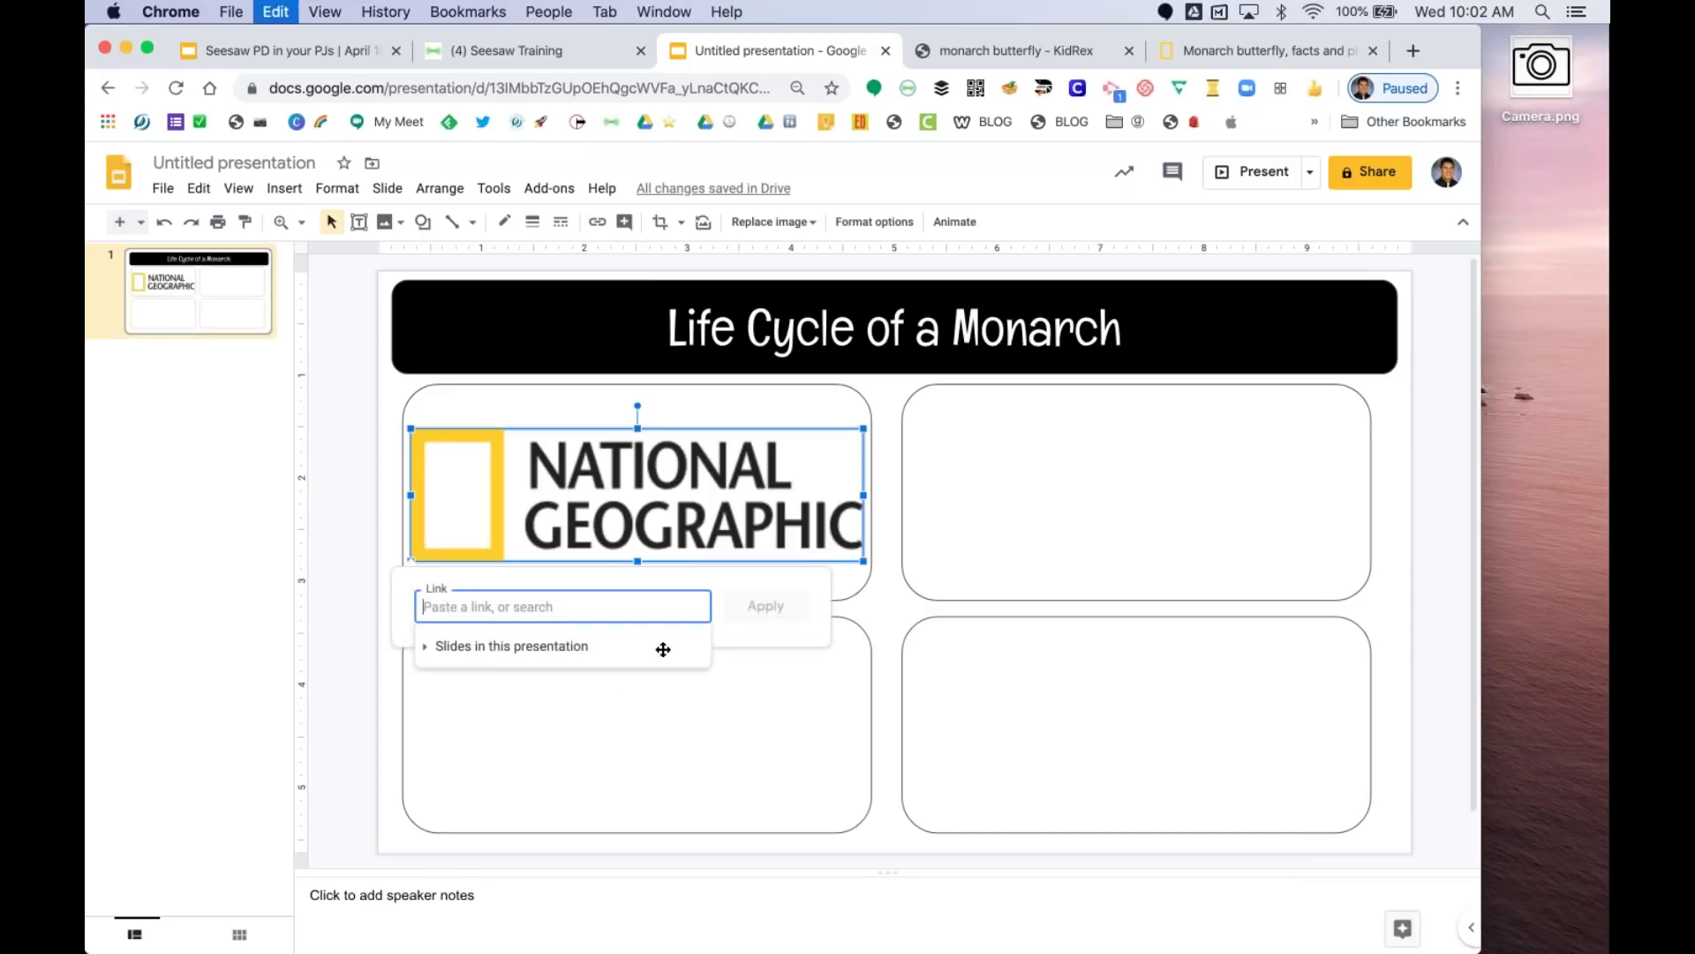
pyautogui.click(771, 604)
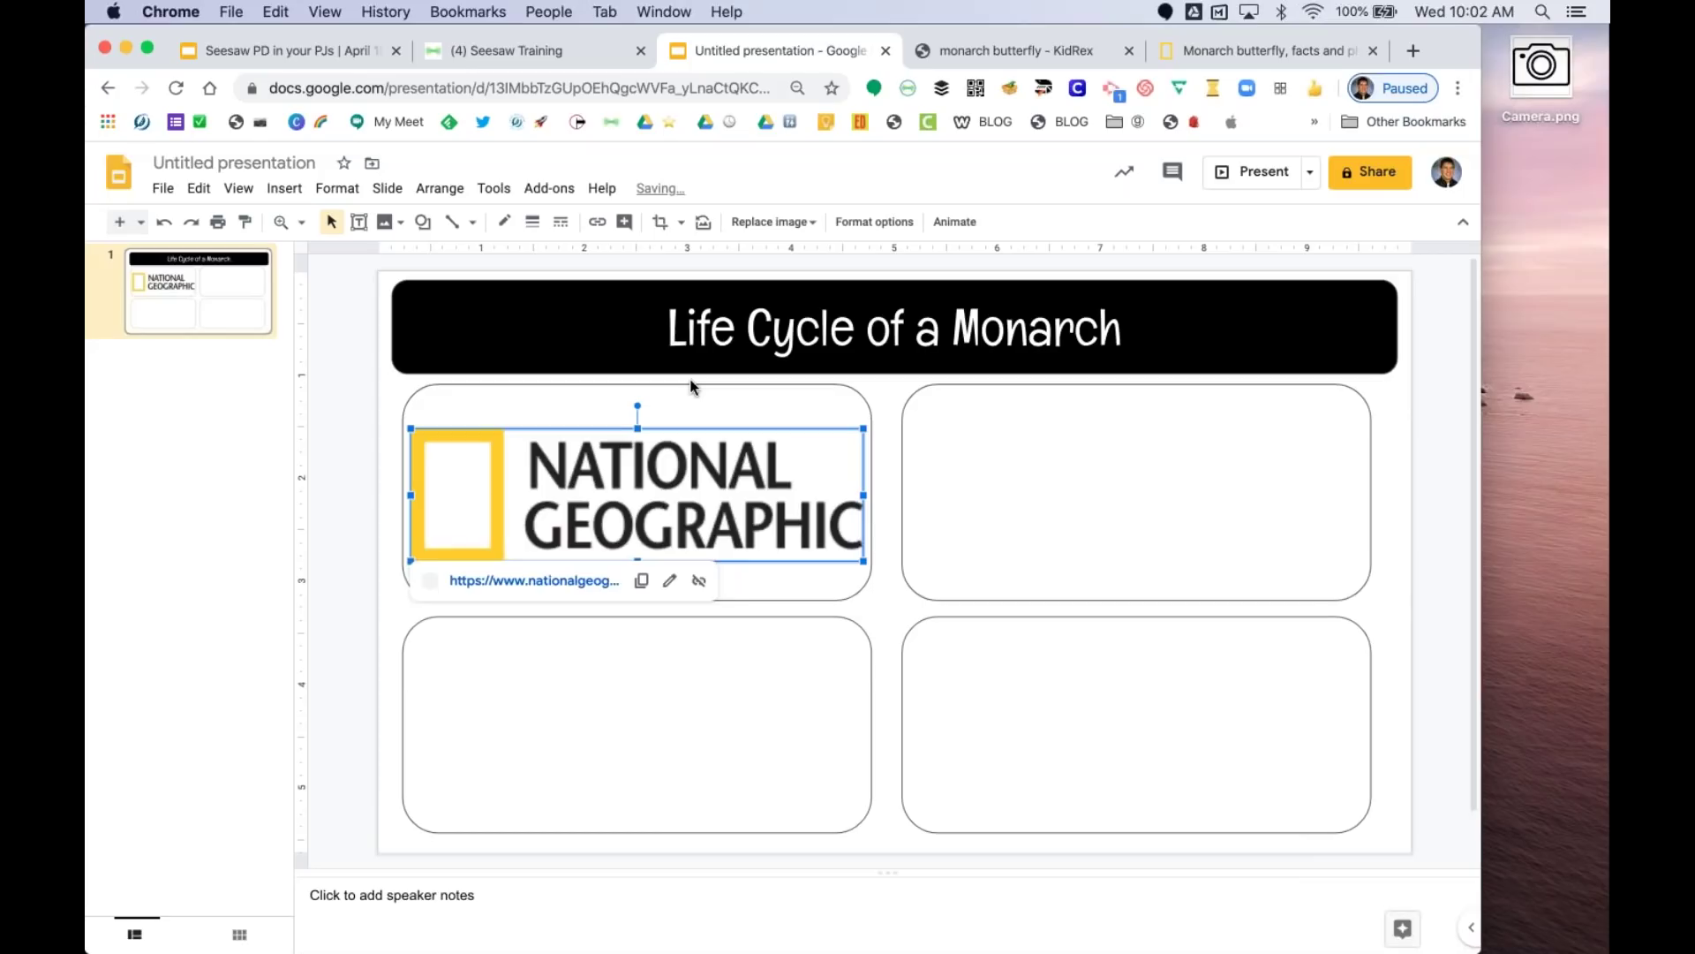
pyautogui.click(491, 400)
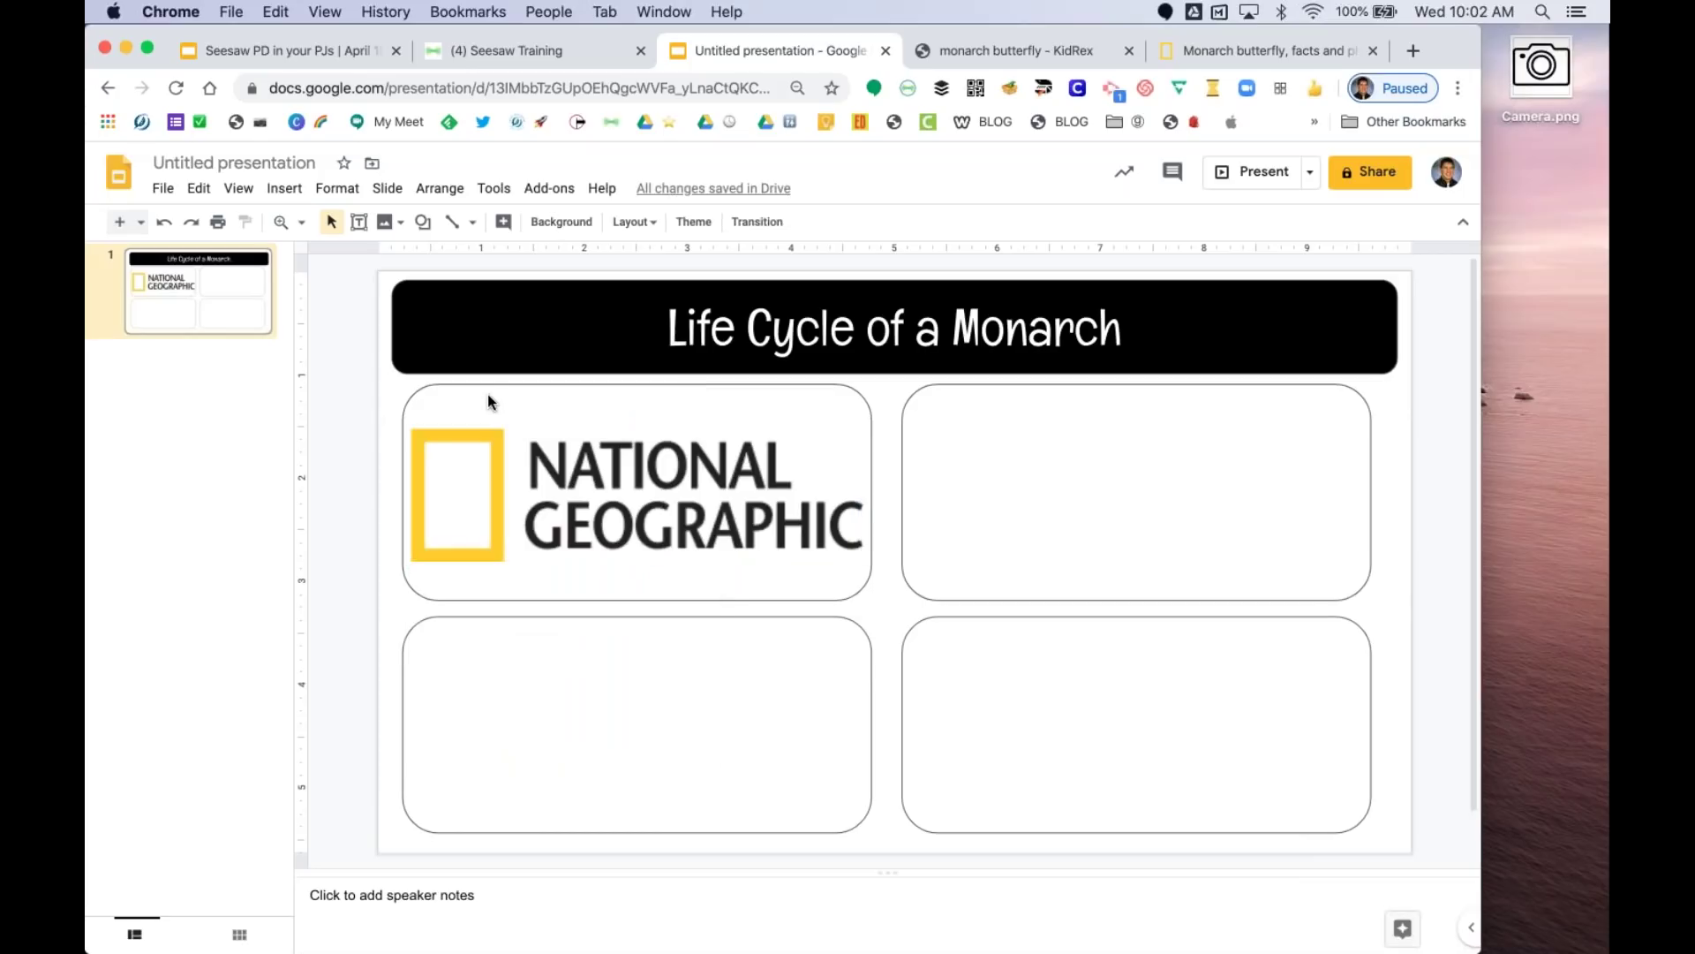
# - Link the rounded box behind the National Geographic logo to the same monarch butterfly page
pyautogui.click(438, 394)
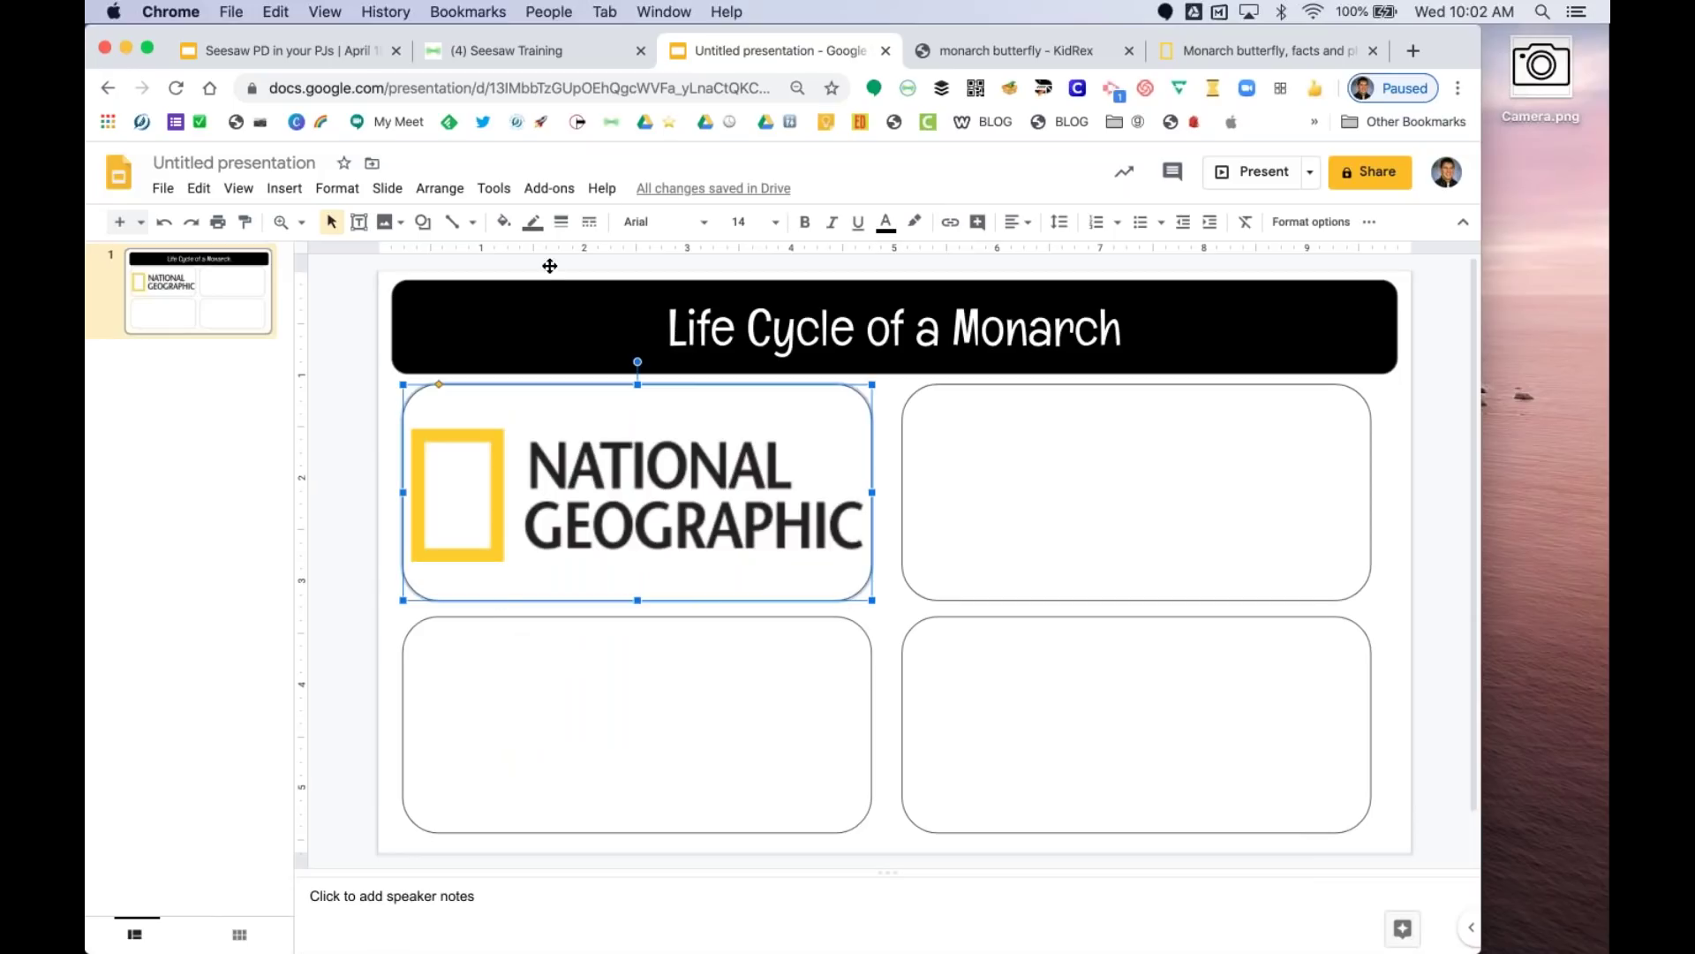
pyautogui.click(951, 228)
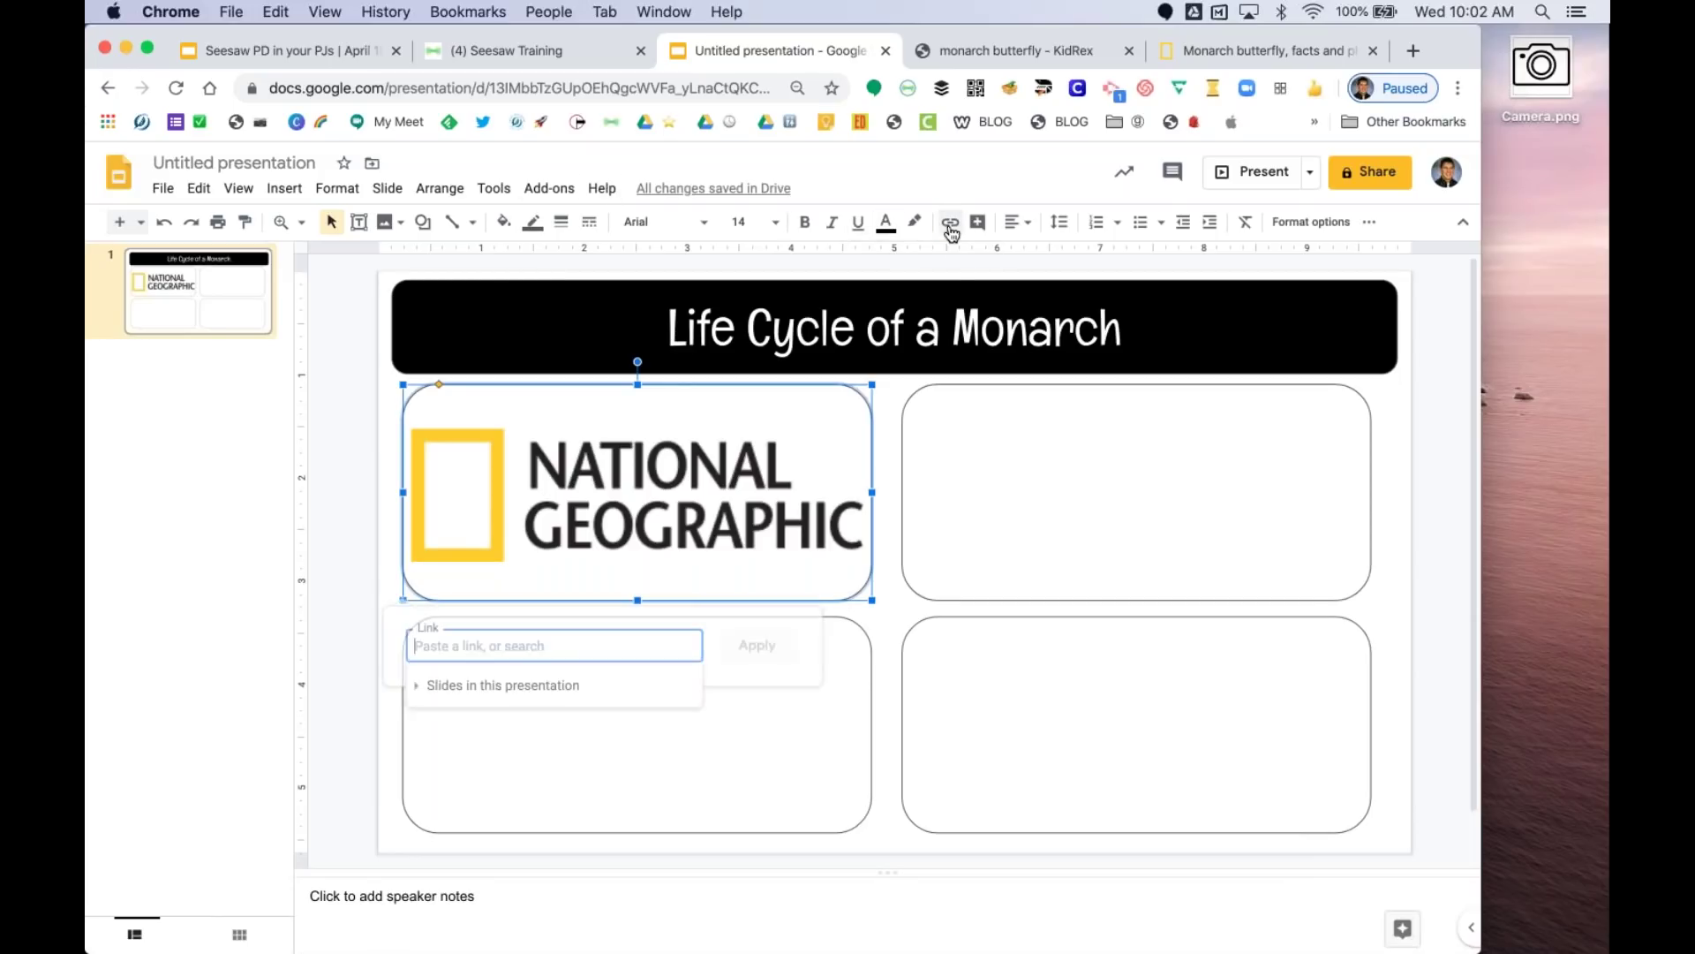
pyautogui.press('super+v')
pyautogui.click(759, 654)
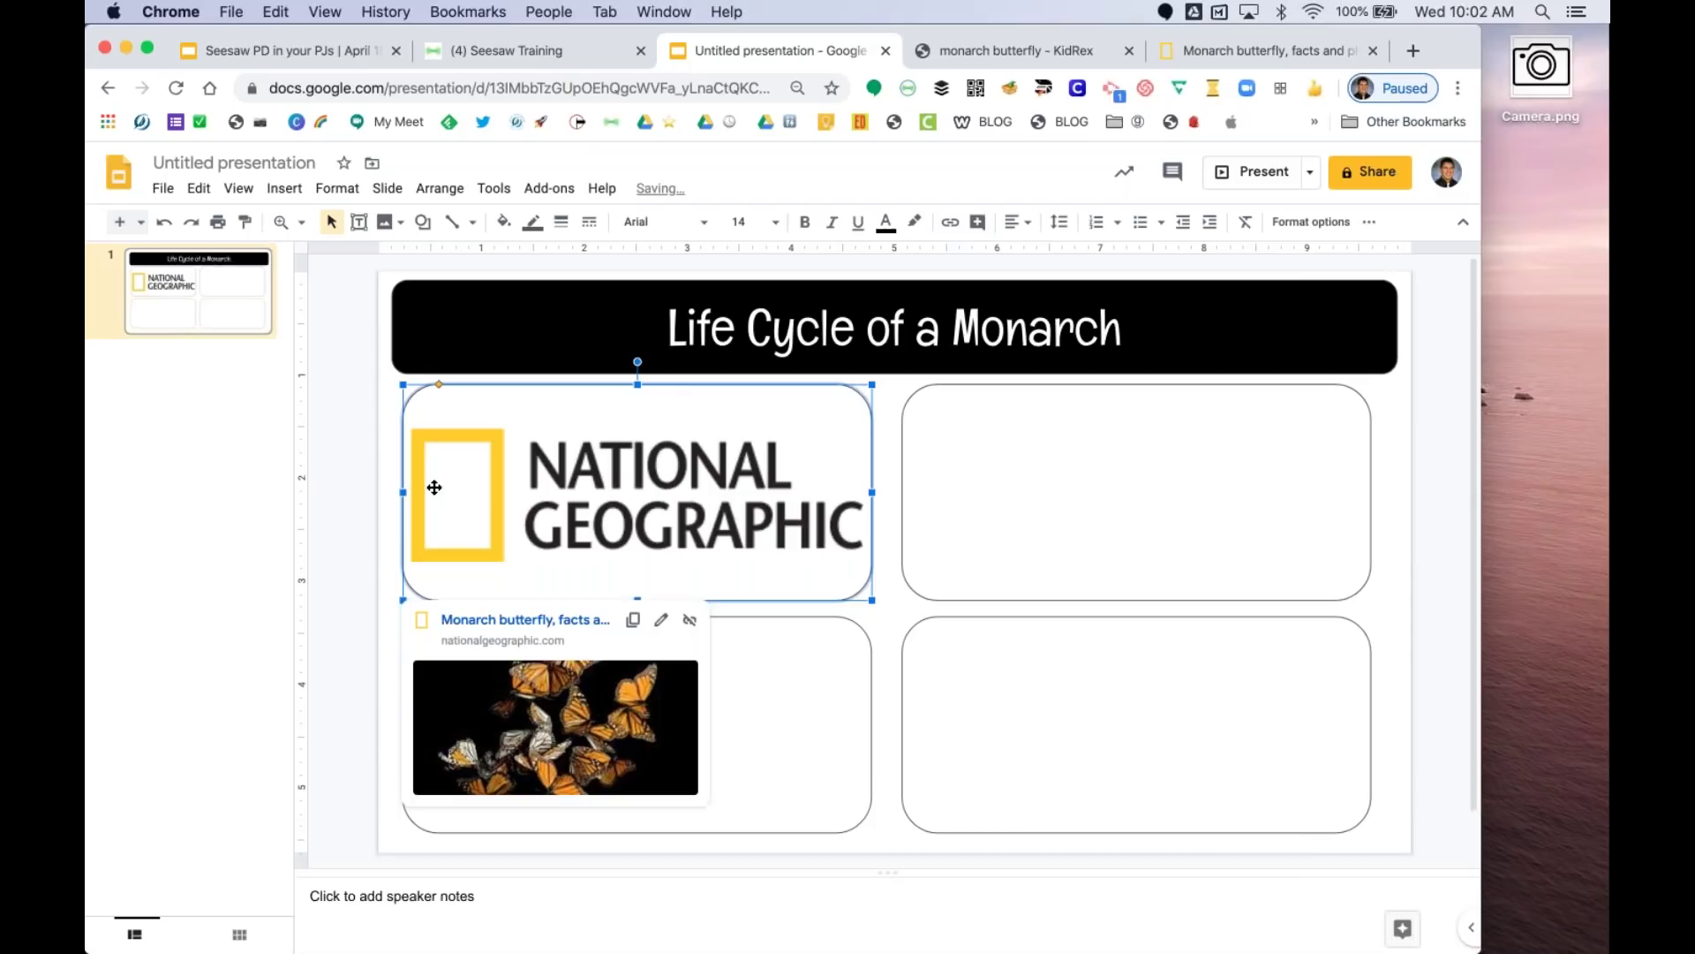
pyautogui.click(364, 490)
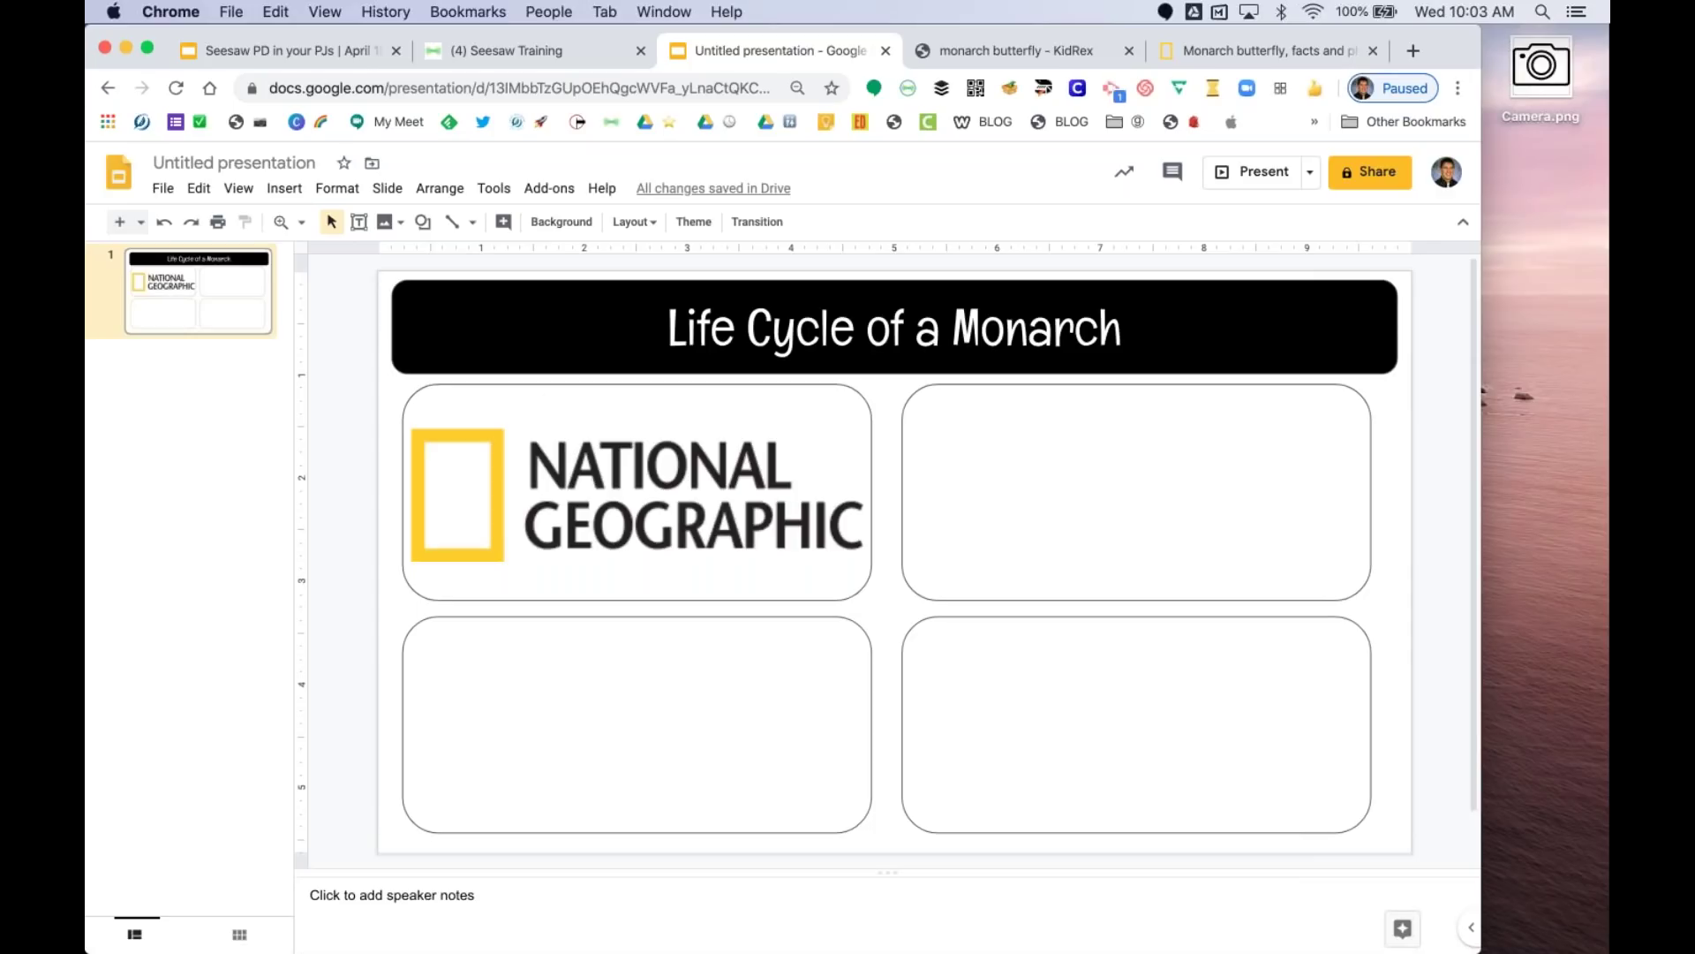
# - Close the National Geographic page and open the kidzone.ws "Monarch Butterflies" result from the KidRex search
pyautogui.click(1262, 51)
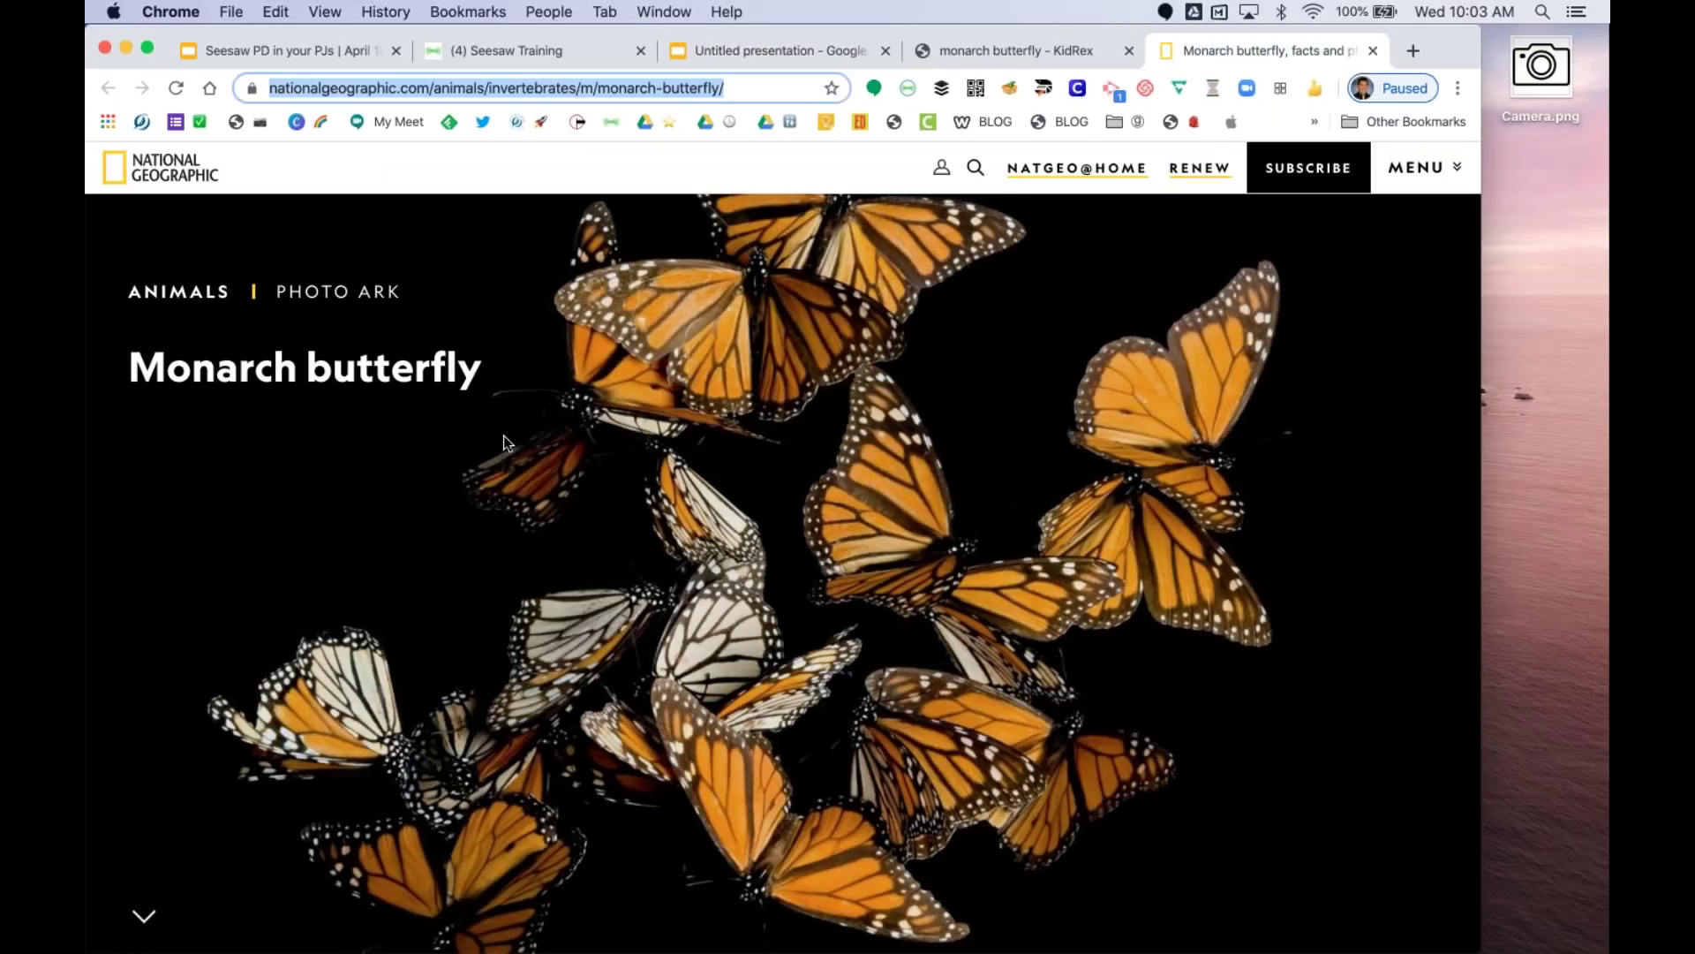
pyautogui.click(1373, 51)
pyautogui.scroll(-1, 466, 456)
pyautogui.scroll(-4, 283, 627)
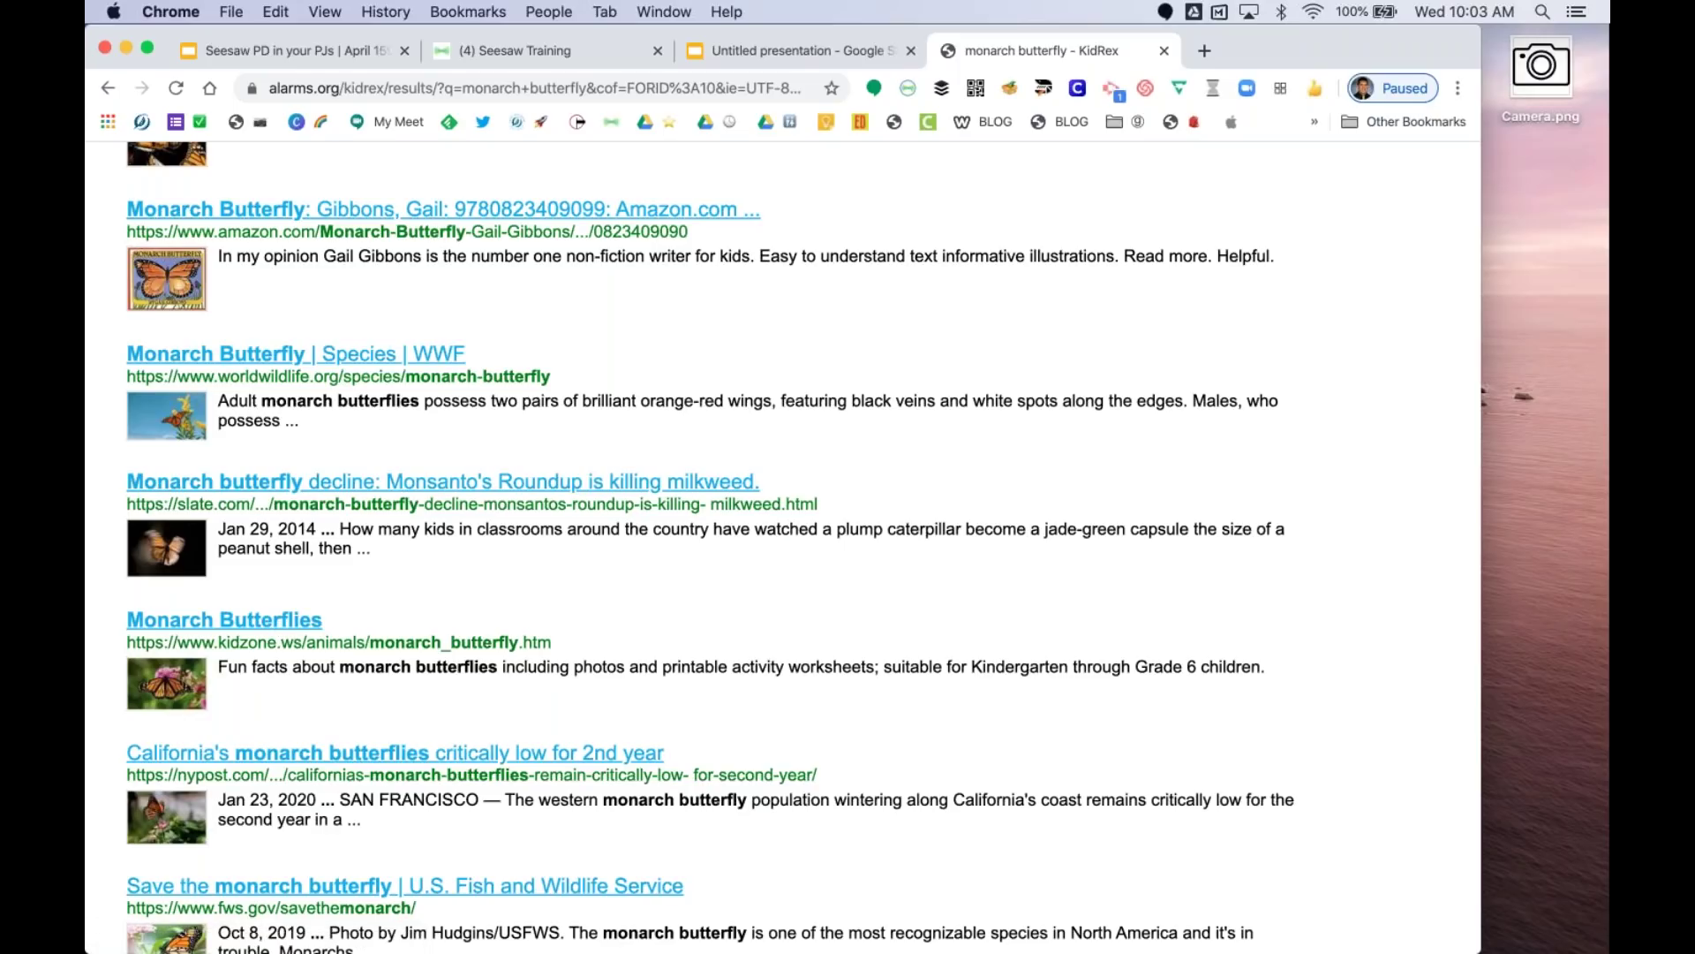
pyautogui.click(274, 622)
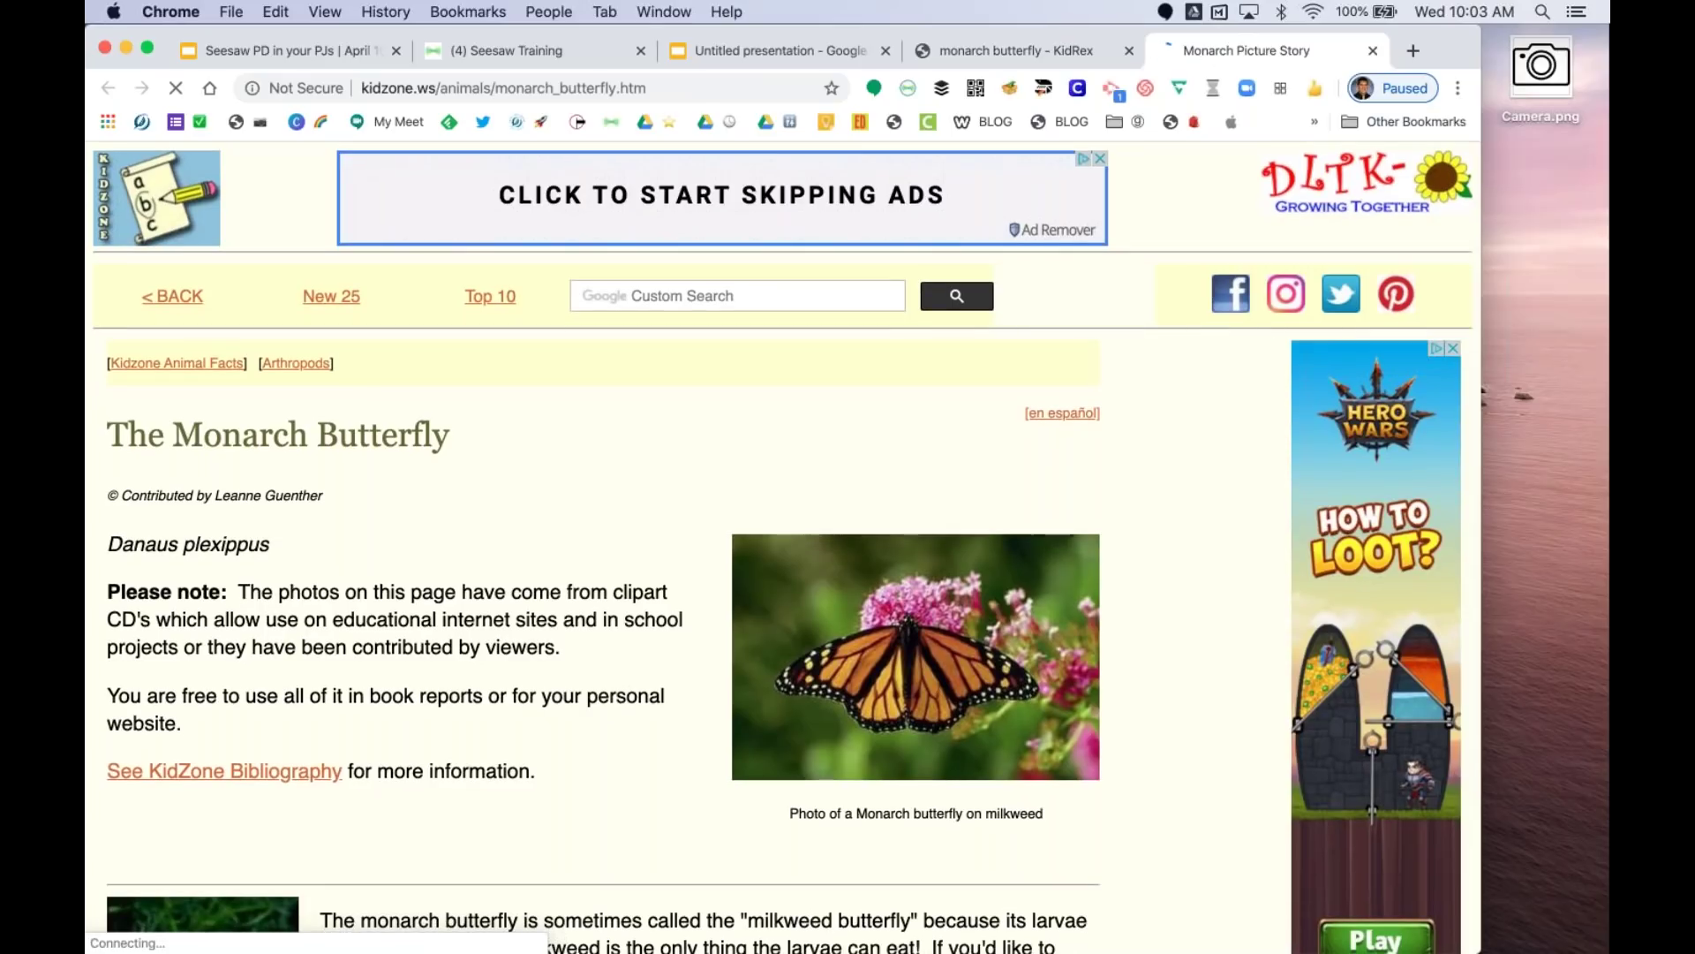
# - Copy the KidZone logo image into the slide and fit it inside the upper-right box
pyautogui.rightClick(155, 203)
pyautogui.click(212, 371)
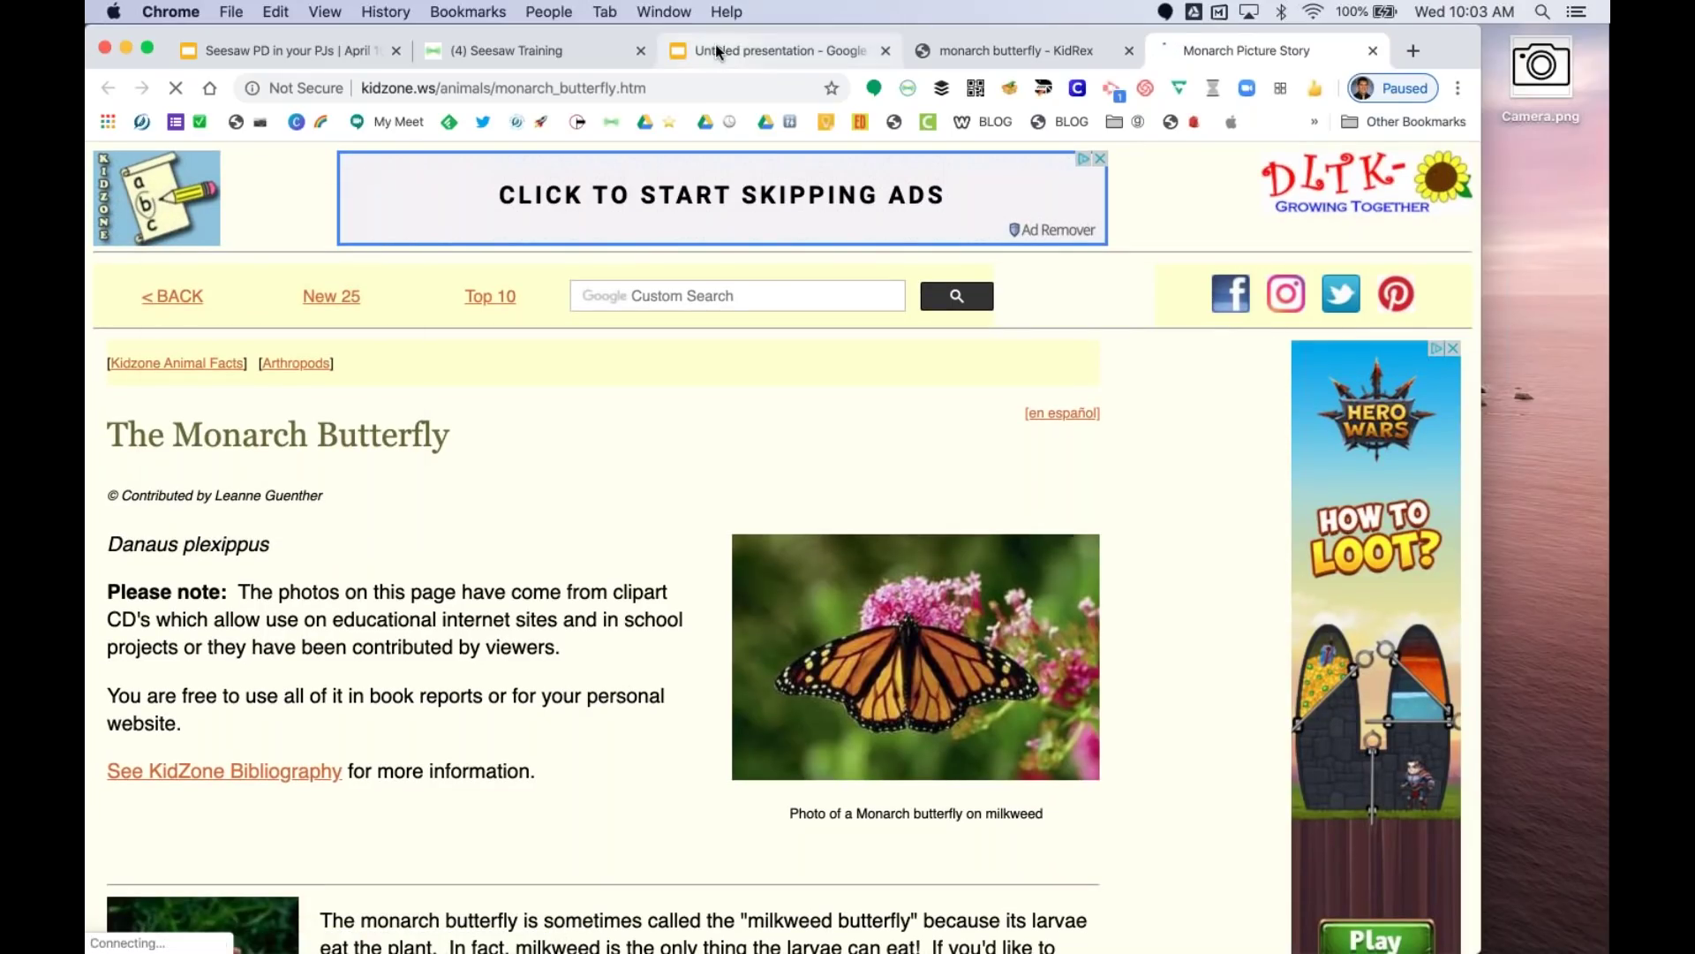
pyautogui.click(715, 51)
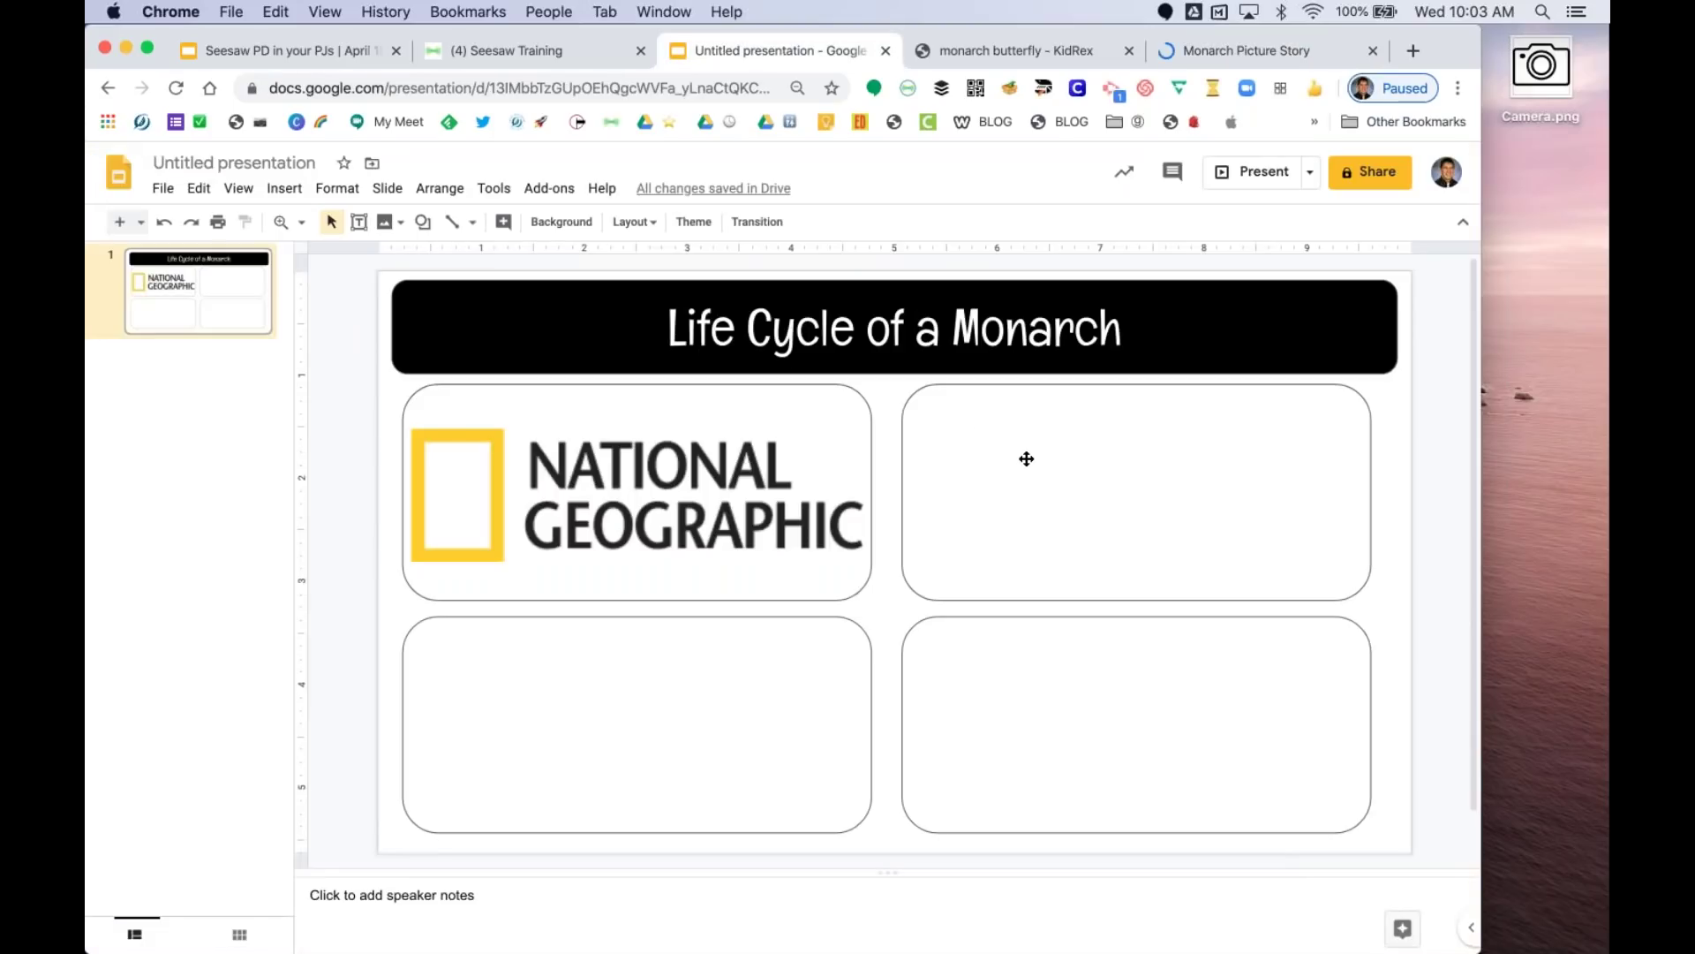
pyautogui.press('super+v')
pyautogui.moveTo(914, 580); pyautogui.dragTo(1246, 570)
pyautogui.moveTo(1147, 532); pyautogui.dragTo(1163, 523)
pyautogui.click(1394, 579)
# - Copy the address of the KidZone monarch page and add it as a link to the KidZone logo on the slide
pyautogui.click(1211, 49)
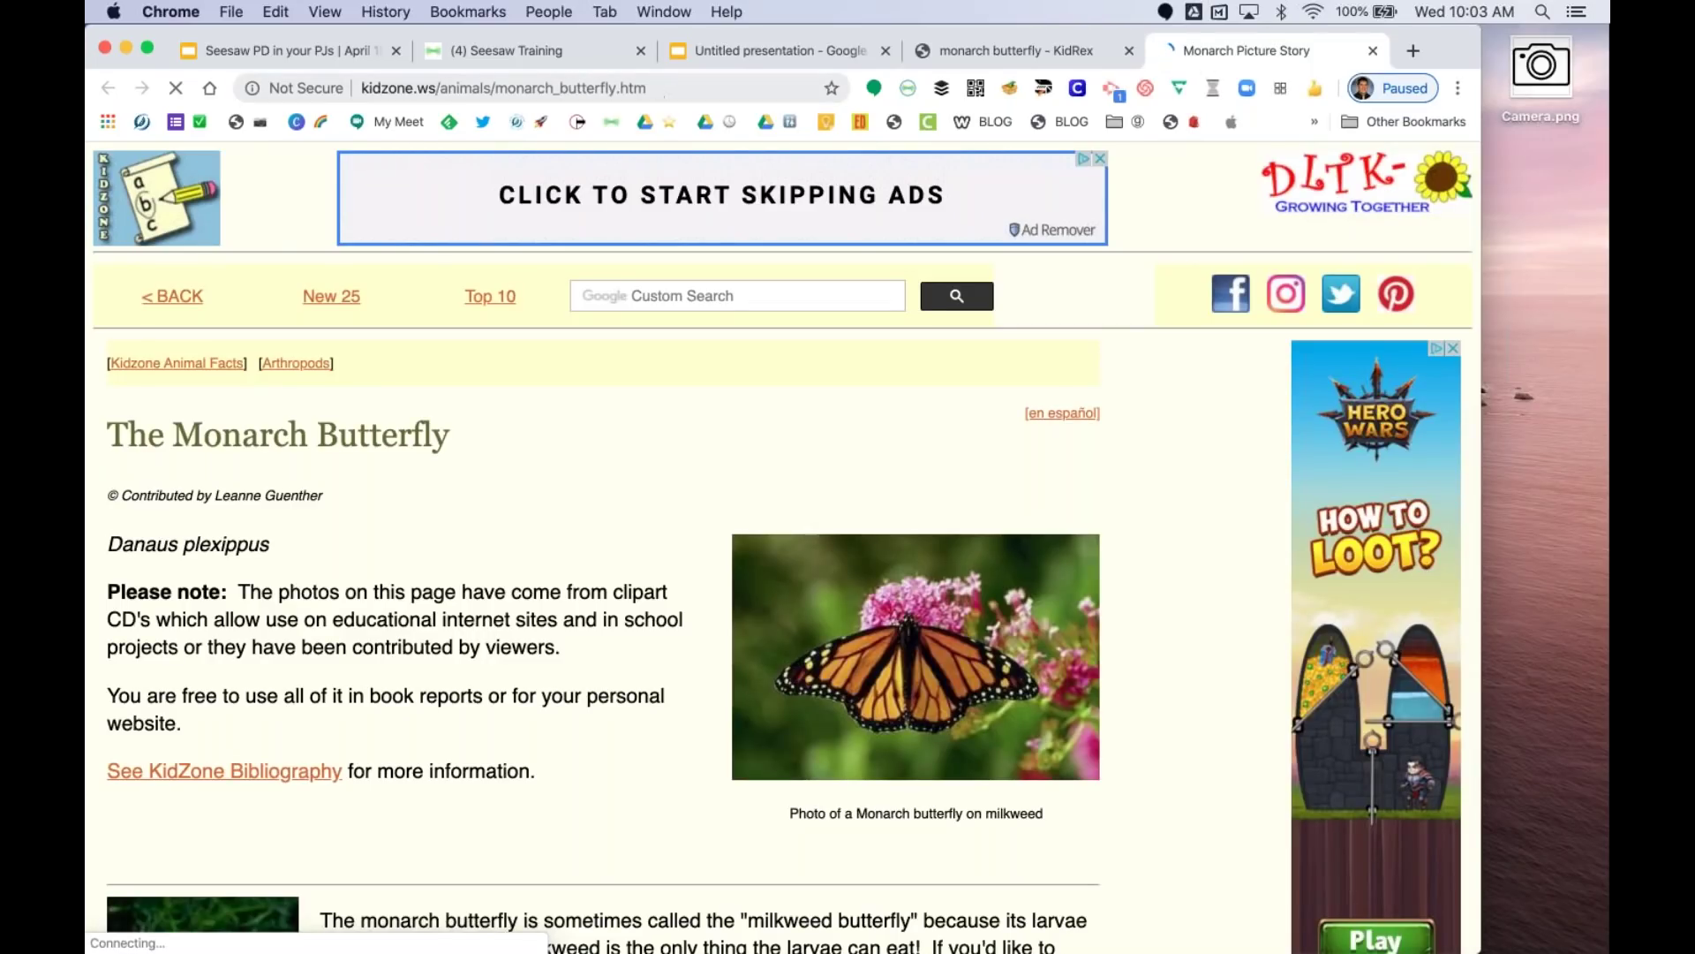
pyautogui.click(657, 86)
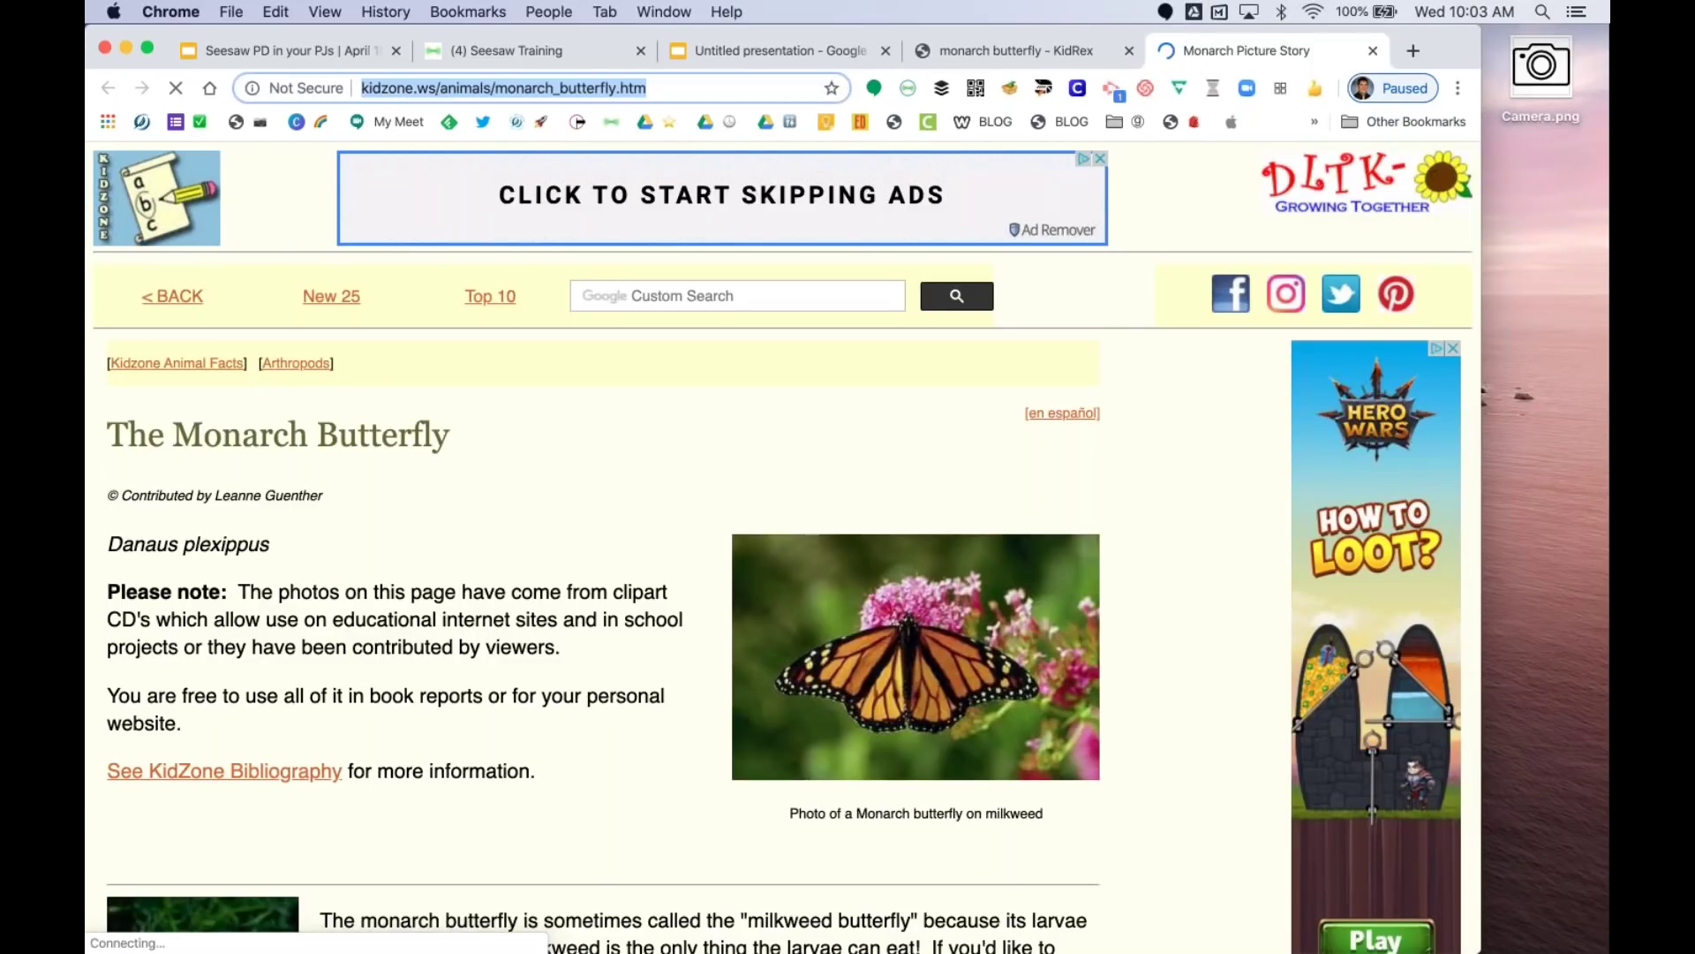
pyautogui.click(766, 53)
pyautogui.click(1048, 449)
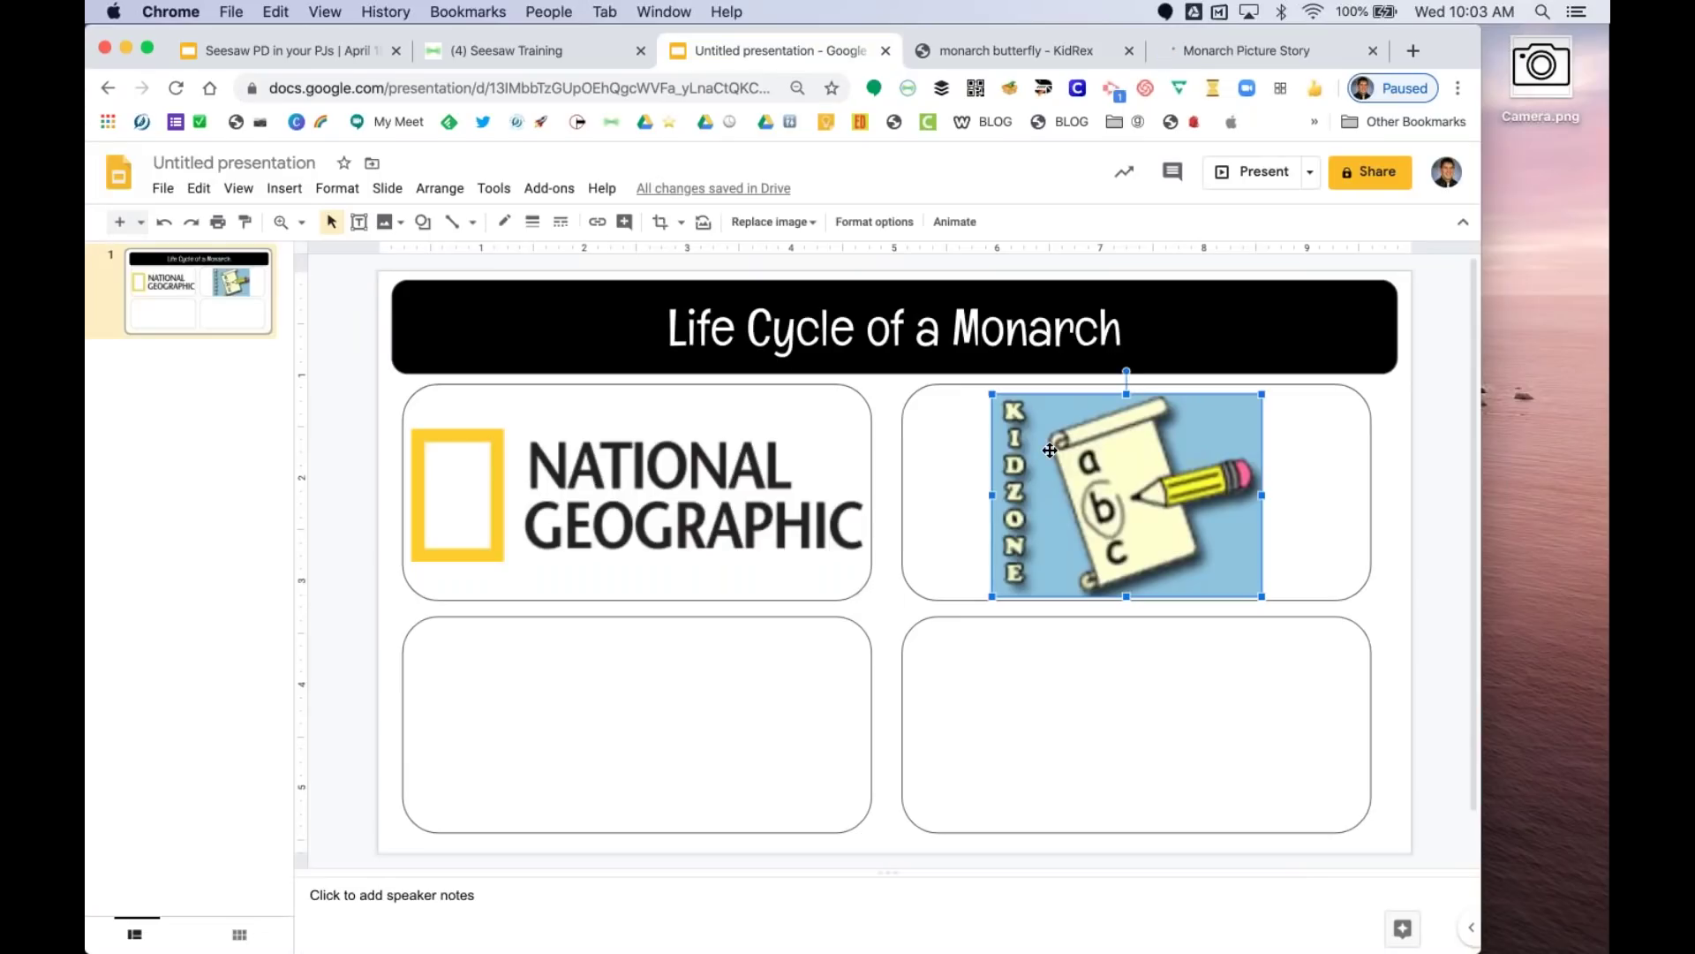
pyautogui.click(597, 222)
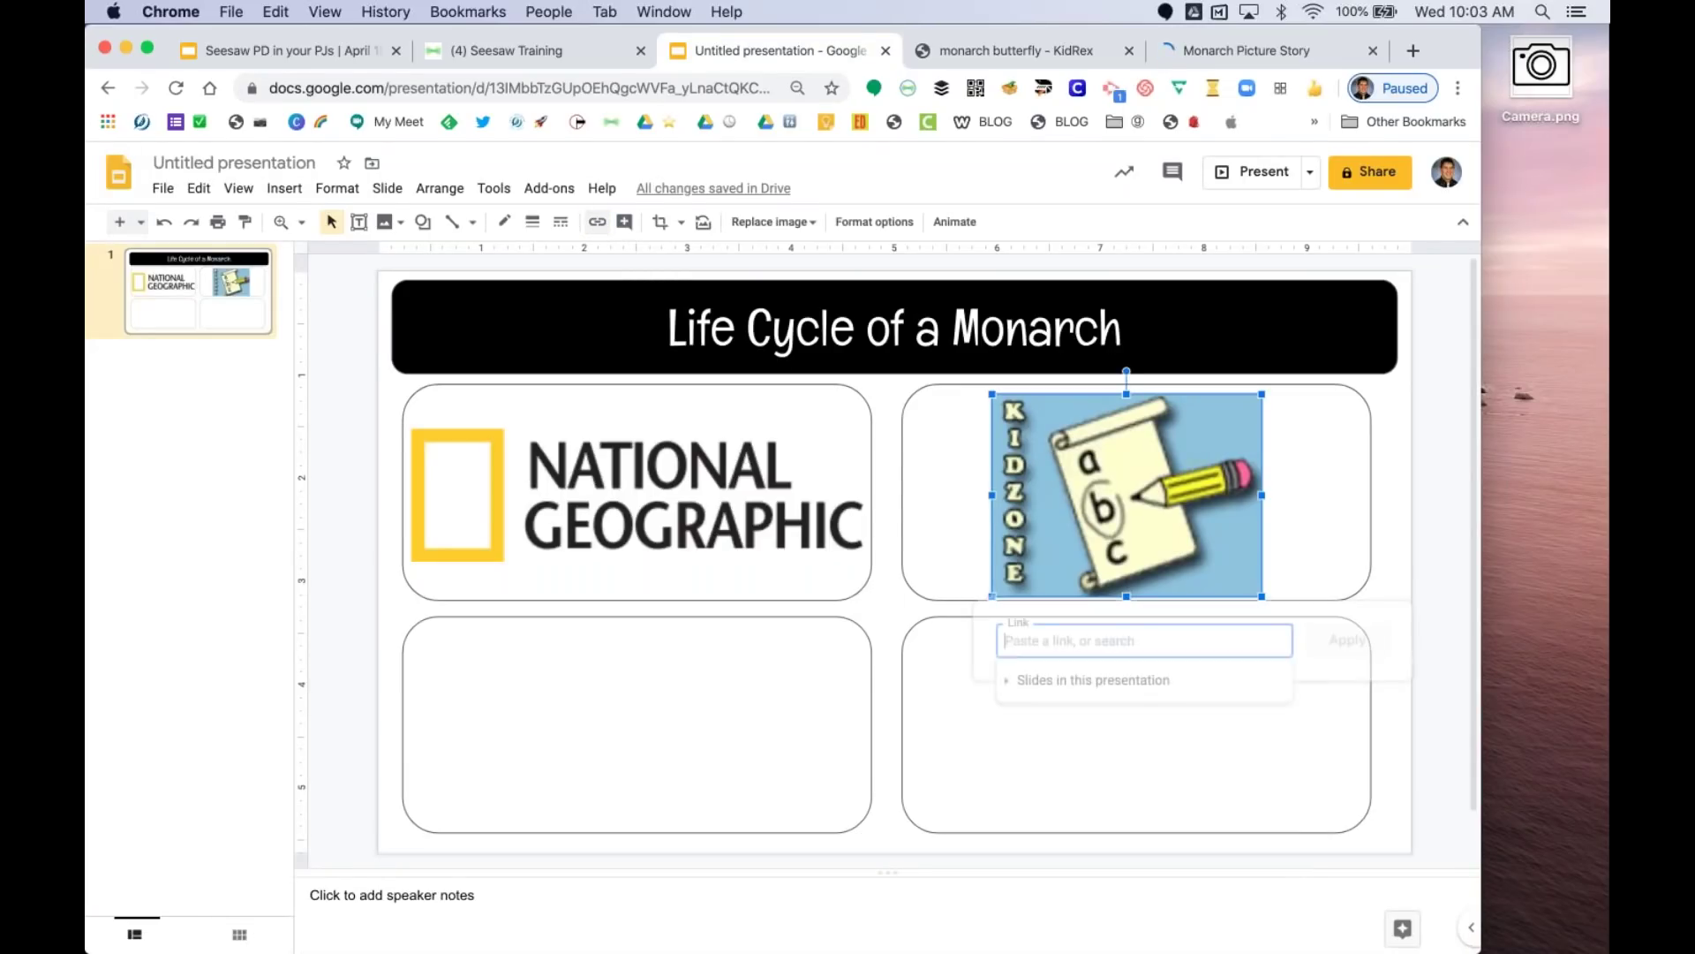
pyautogui.press('cmd+v')
pyautogui.click(1370, 647)
# - Link the rounded box behind the KidZone logo to the same KidZone page, and close that page
pyautogui.click(1324, 518)
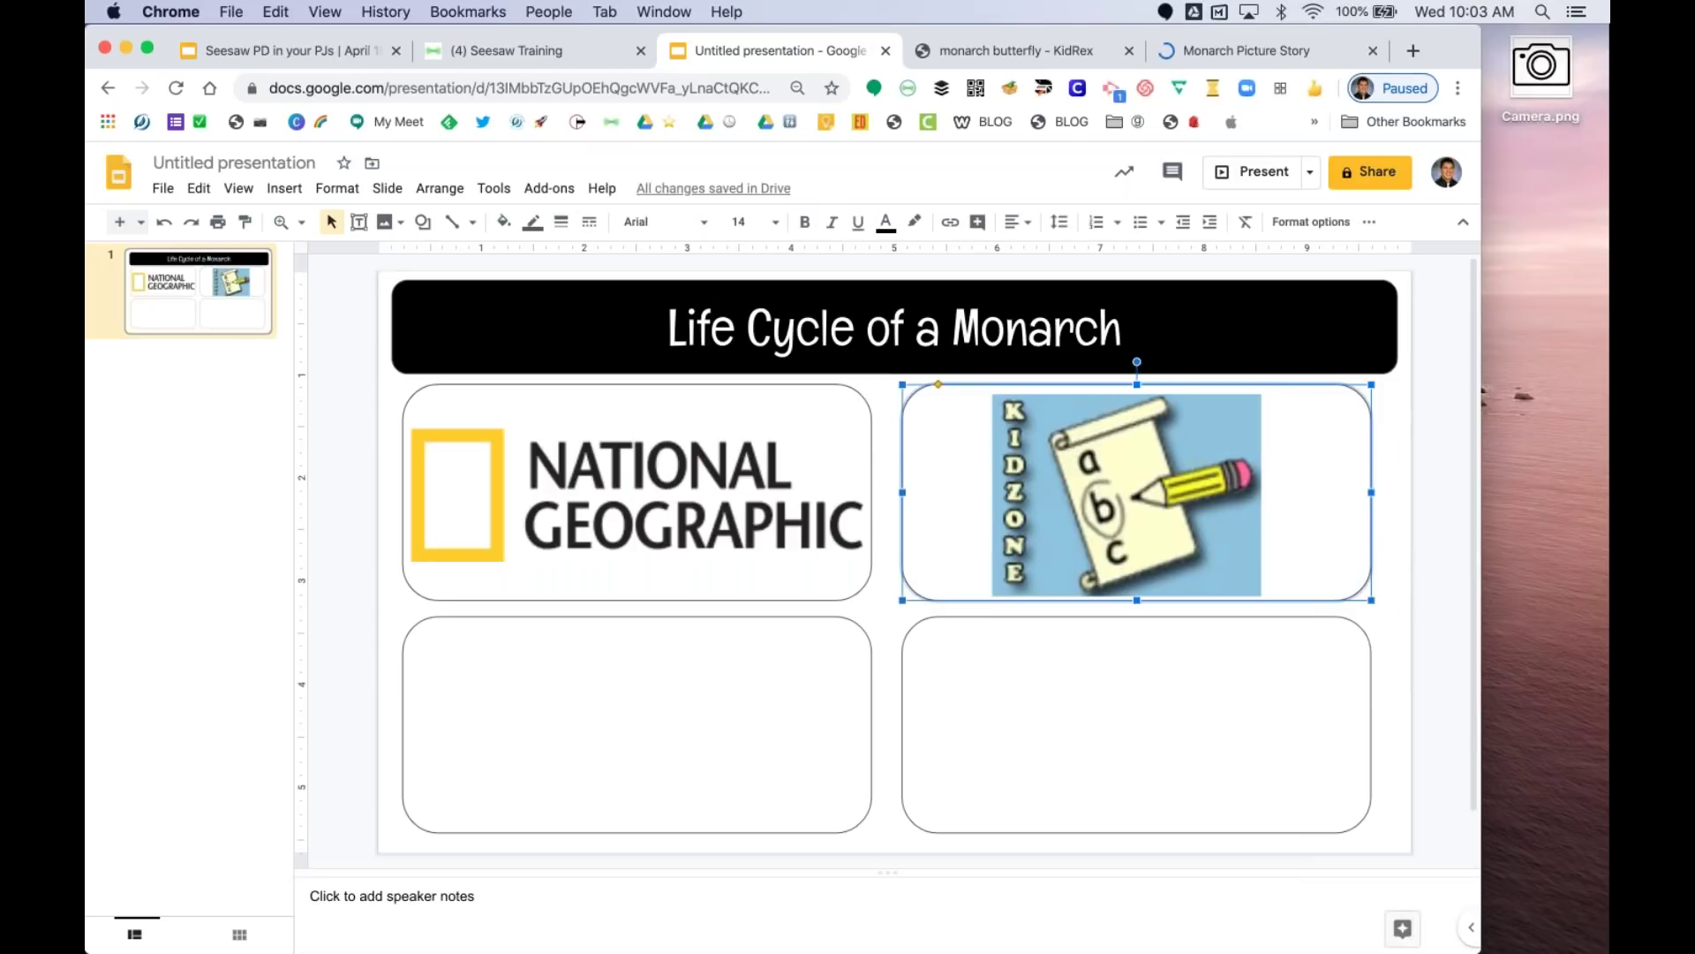
pyautogui.click(950, 222)
pyautogui.press('super+v')
pyautogui.click(1254, 645)
pyautogui.click(1383, 514)
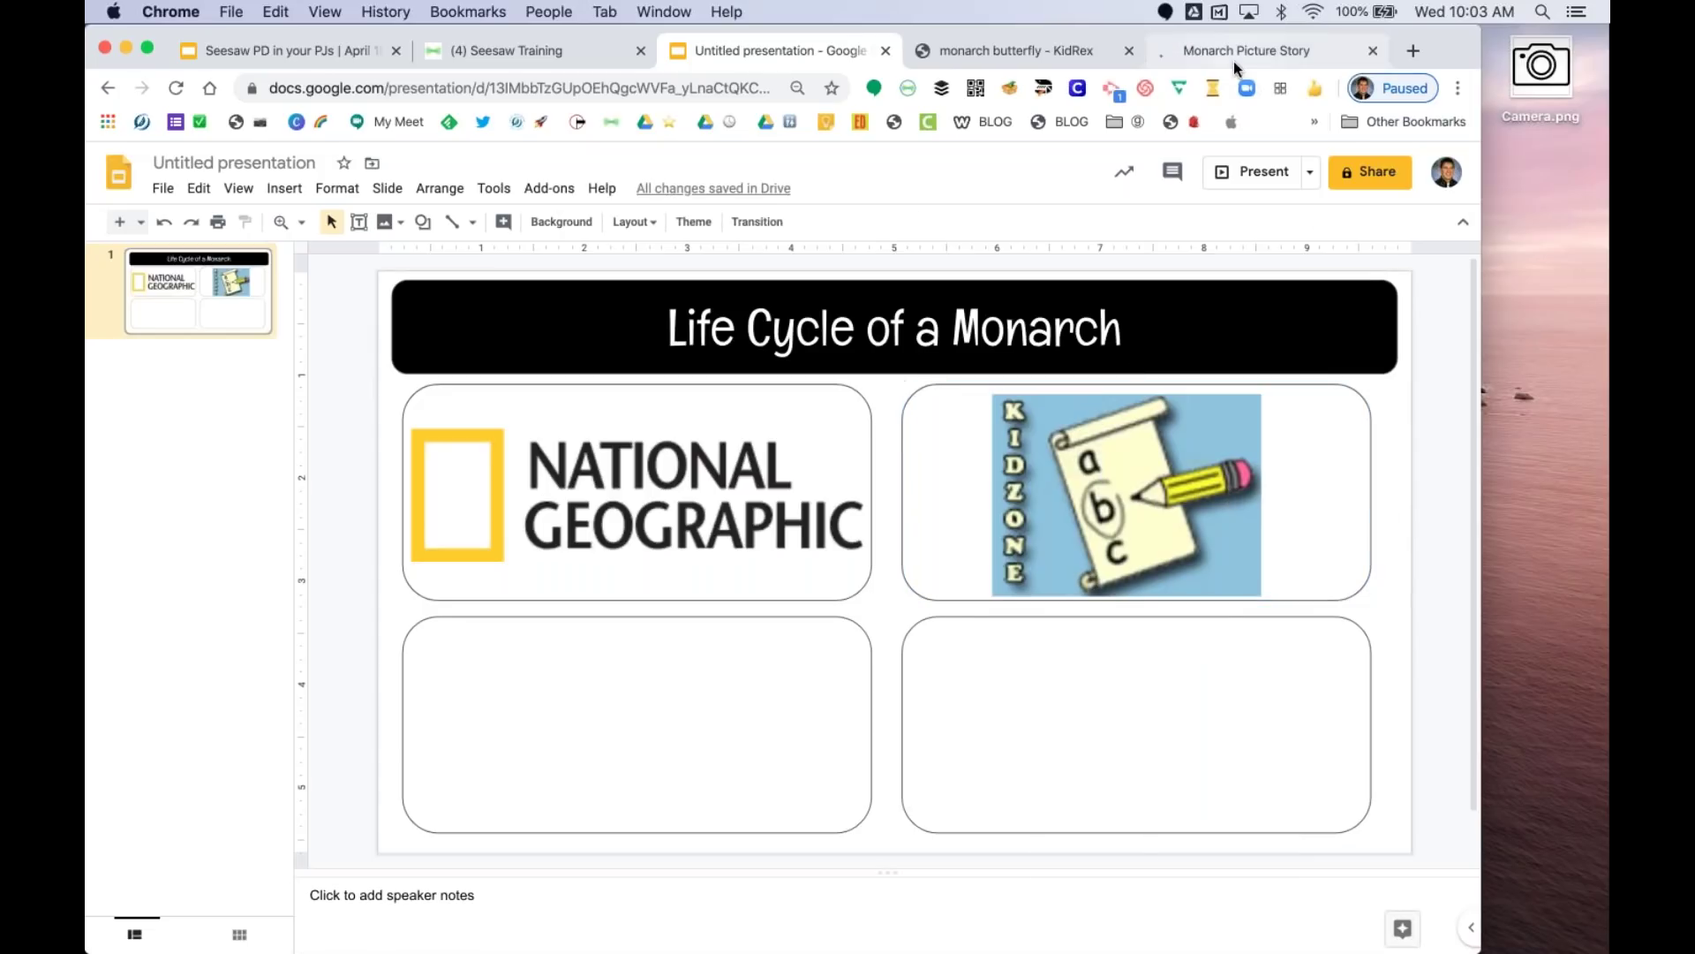
pyautogui.click(1371, 52)
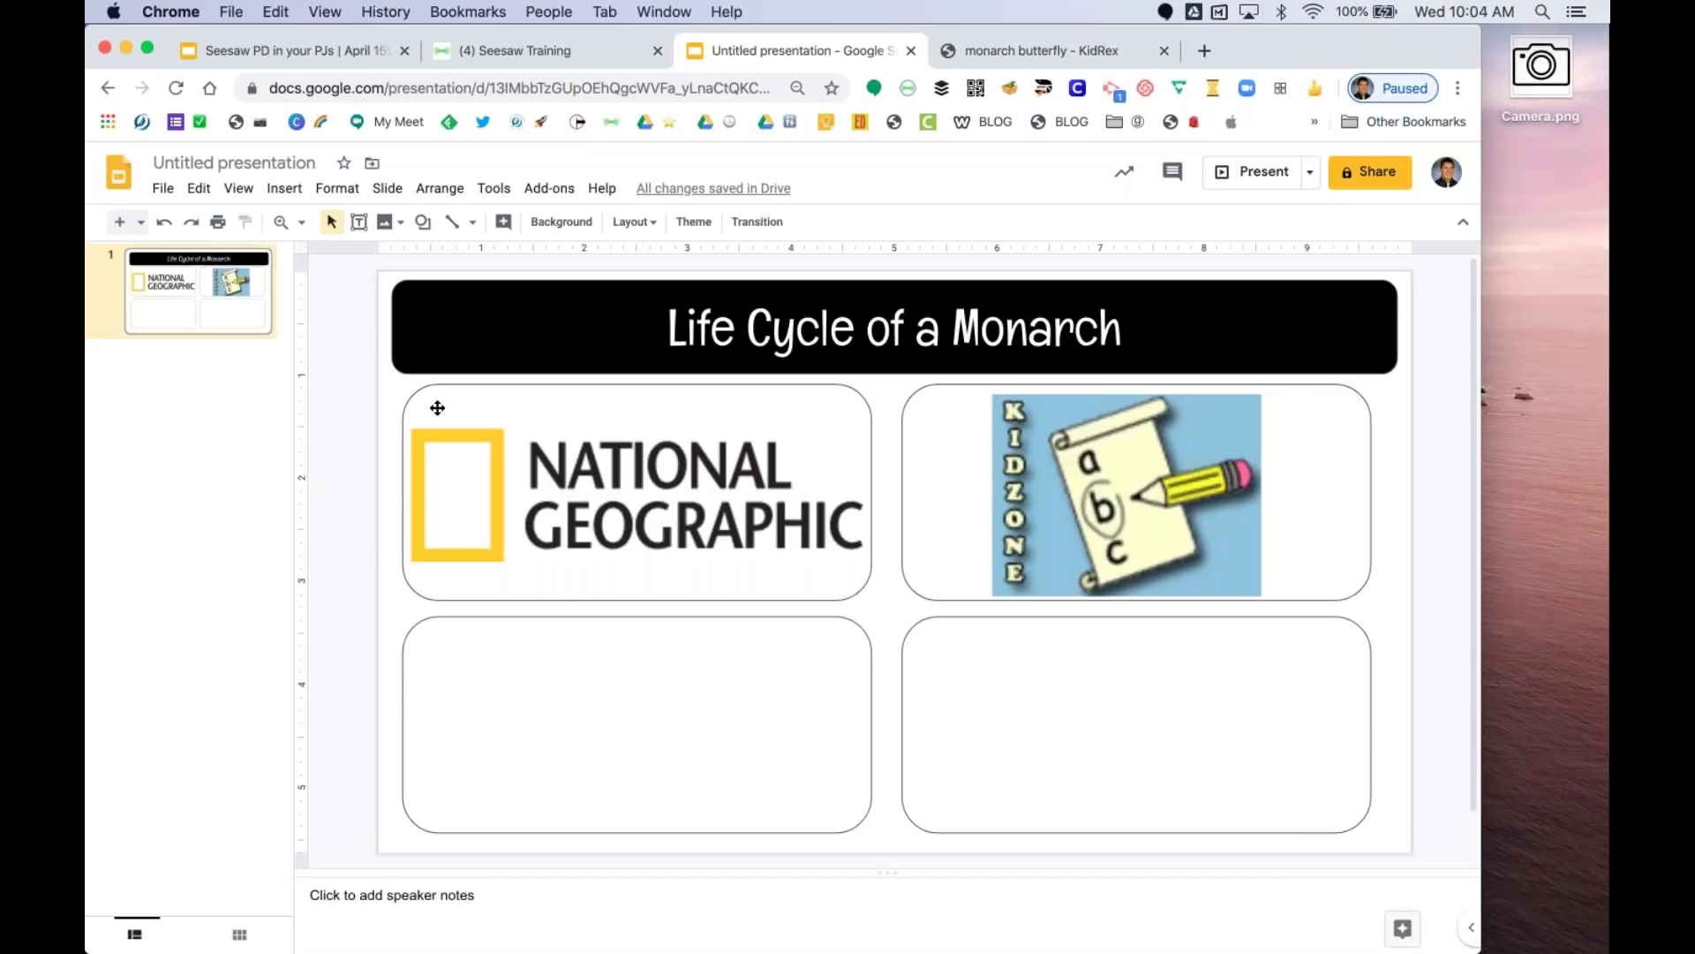
# - Search YouTube for "Life cycle of a monarch" and insert the video "Amazing Life Cycle of the Monarch Butterfly" into the slide
pyautogui.click(285, 189)
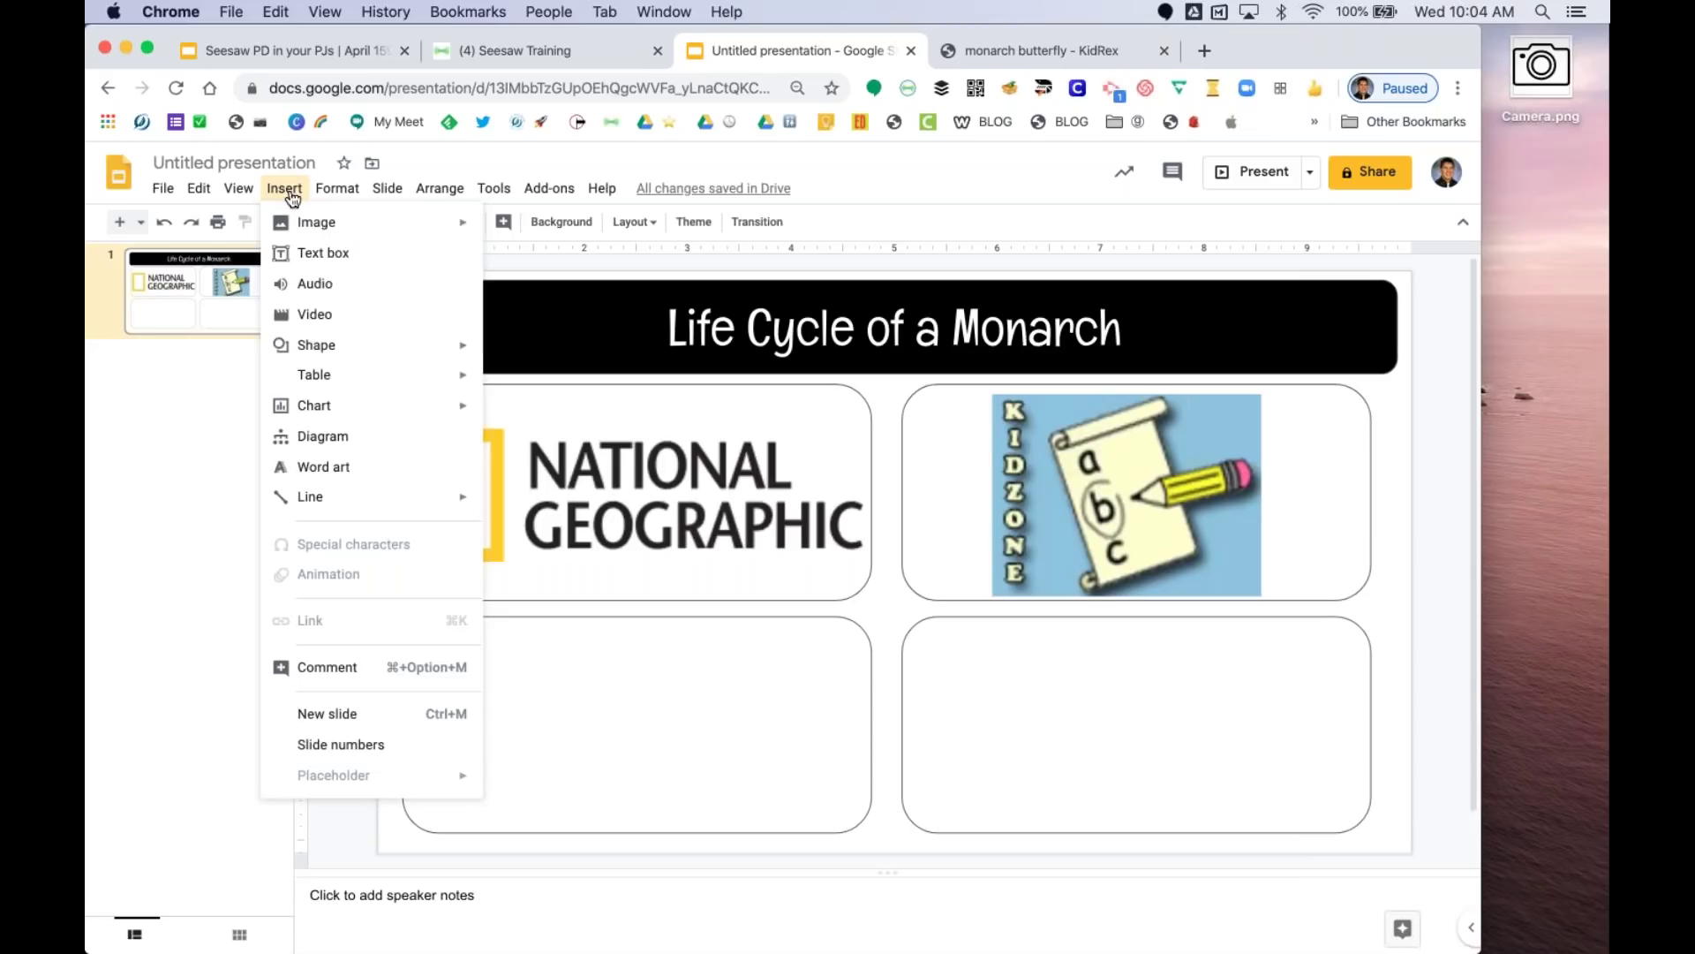
pyautogui.click(335, 314)
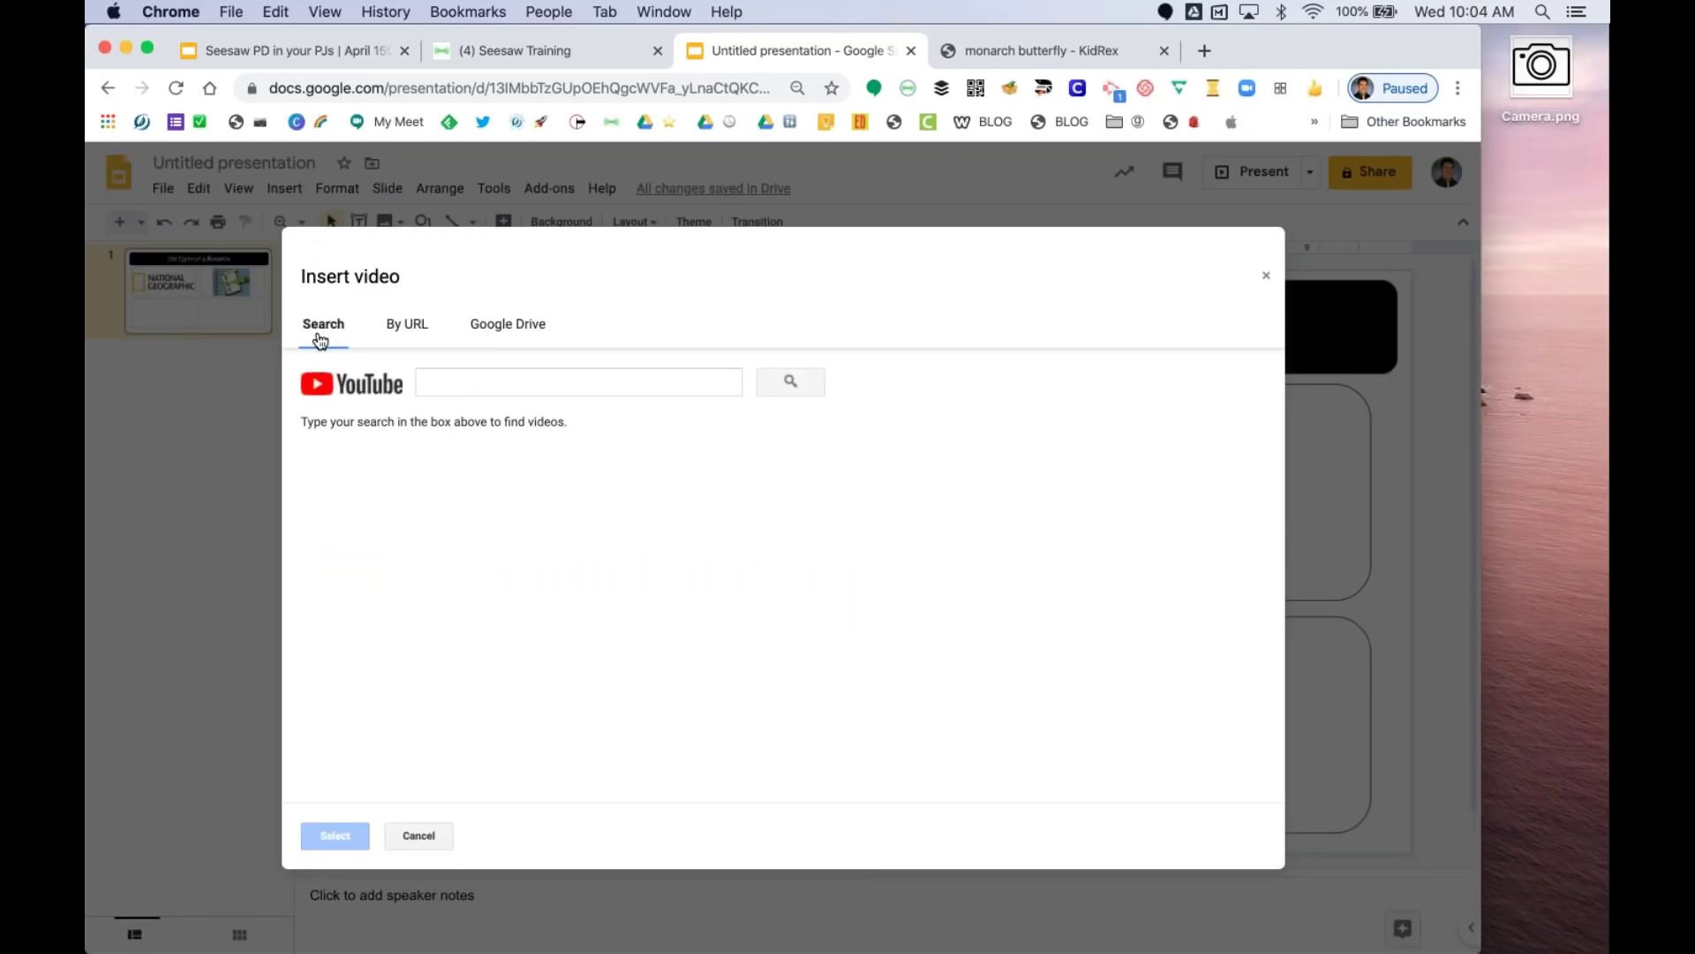
pyautogui.click(468, 394)
pyautogui.write('Lif')
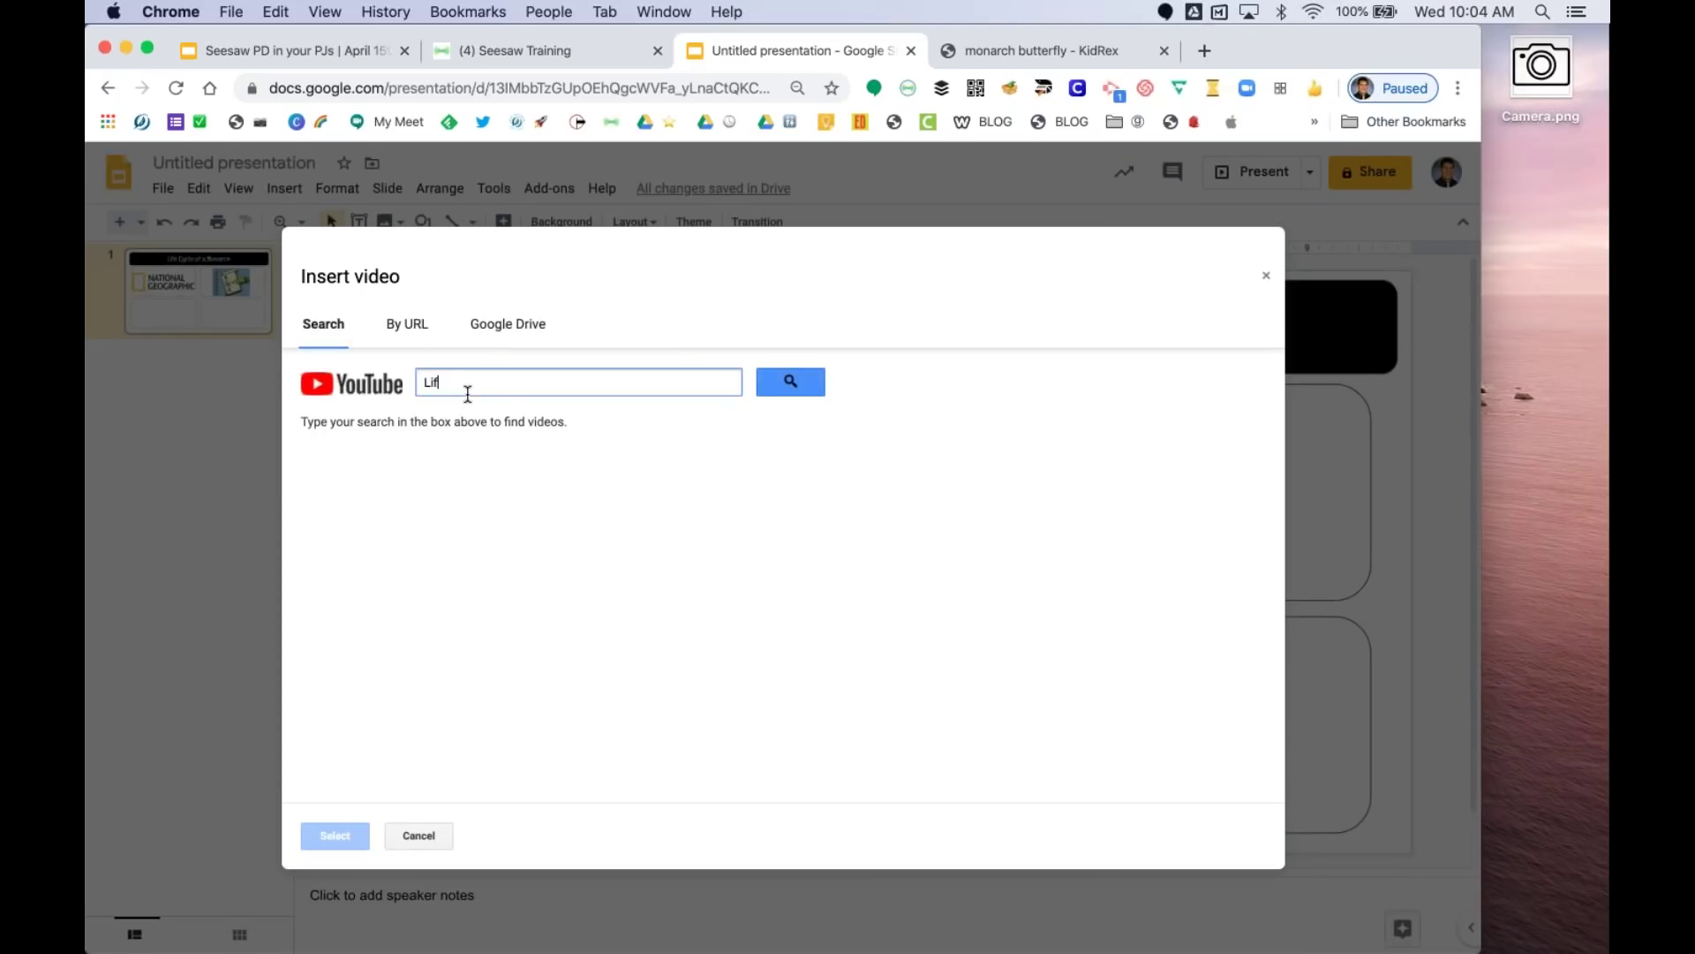
pyautogui.write('e cycle of a monarch')
pyautogui.press('Return')
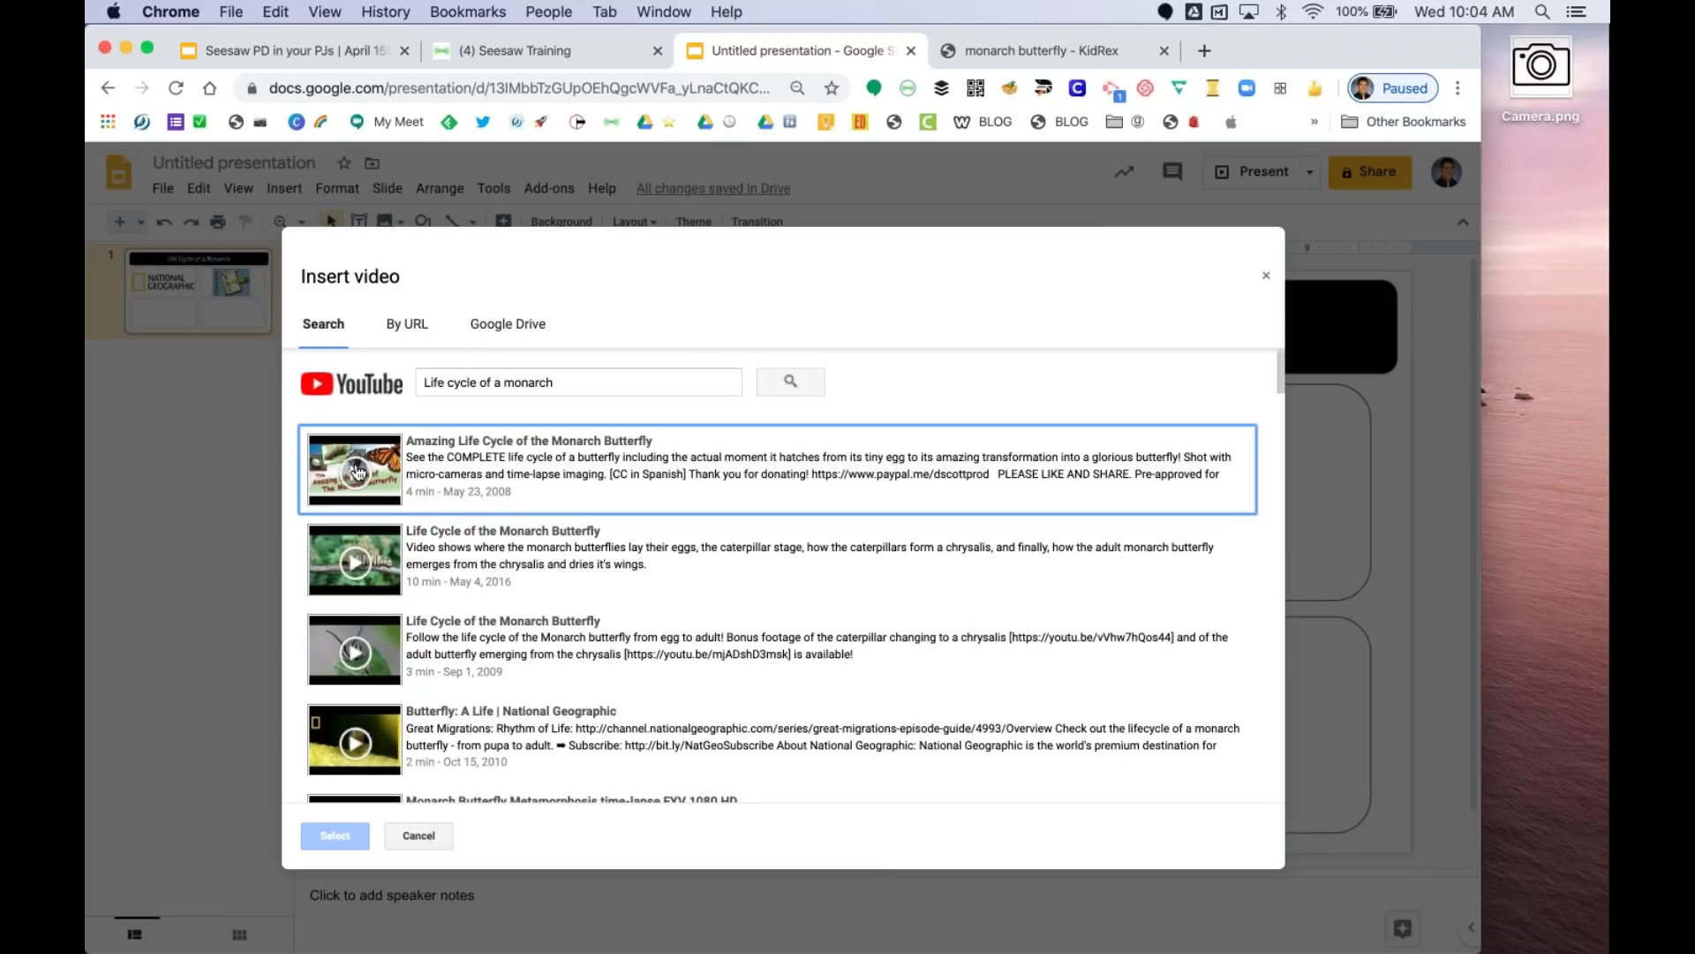
pyautogui.click(433, 466)
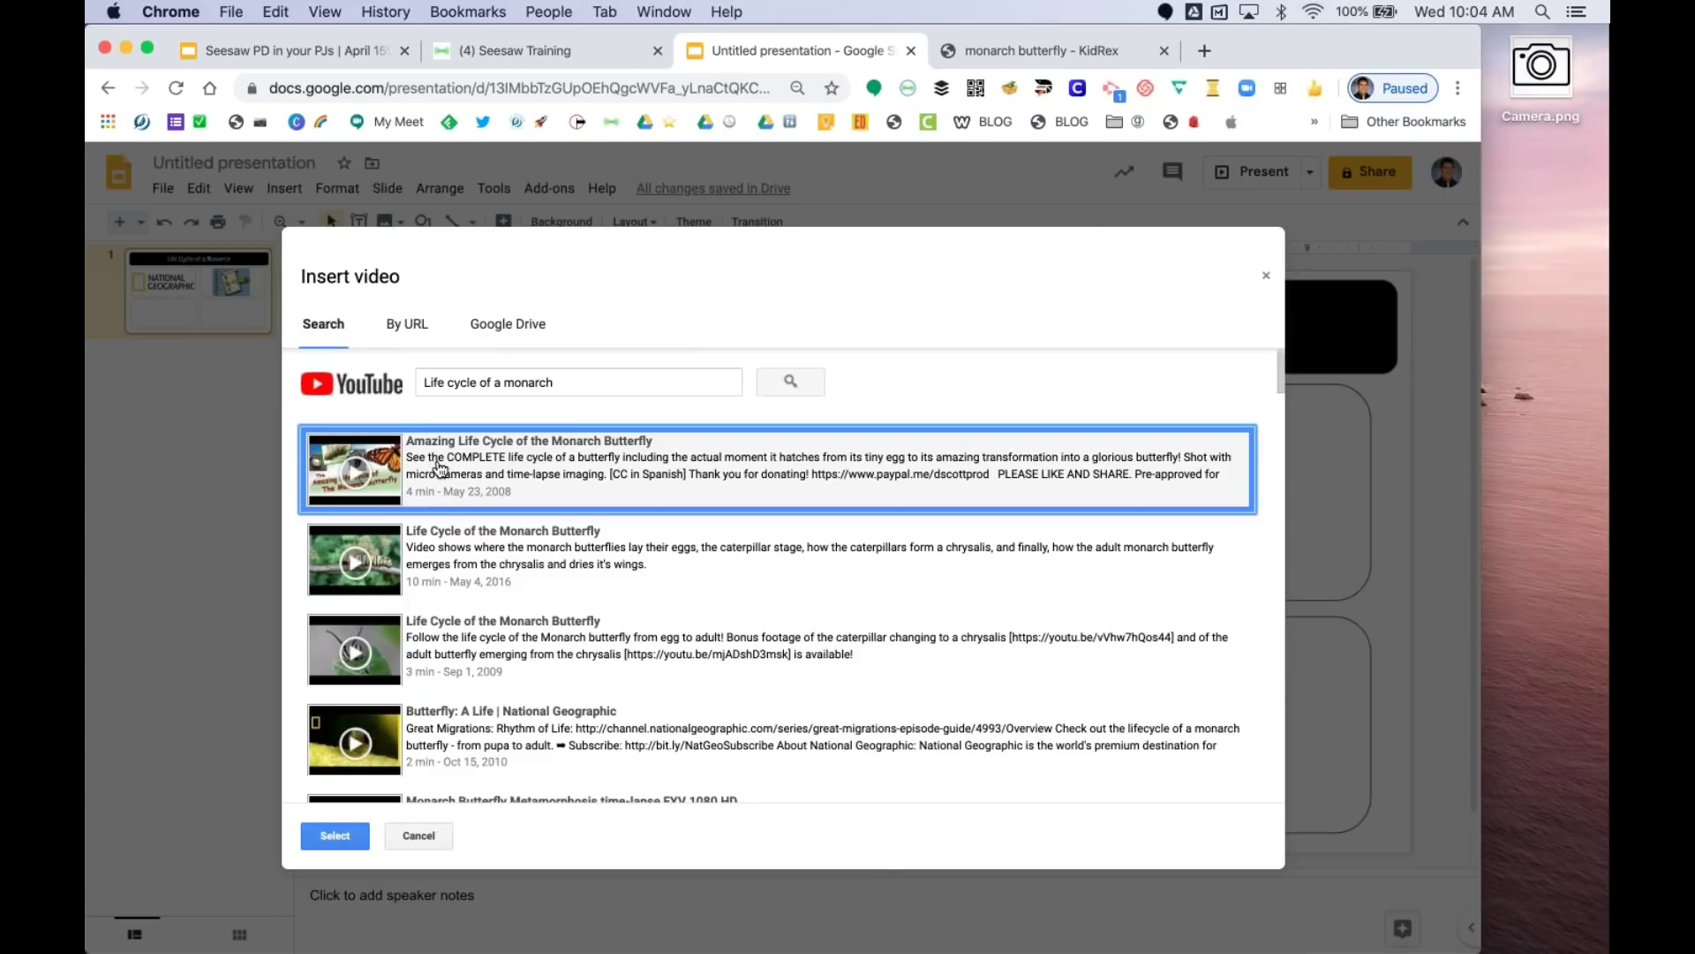
pyautogui.click(346, 842)
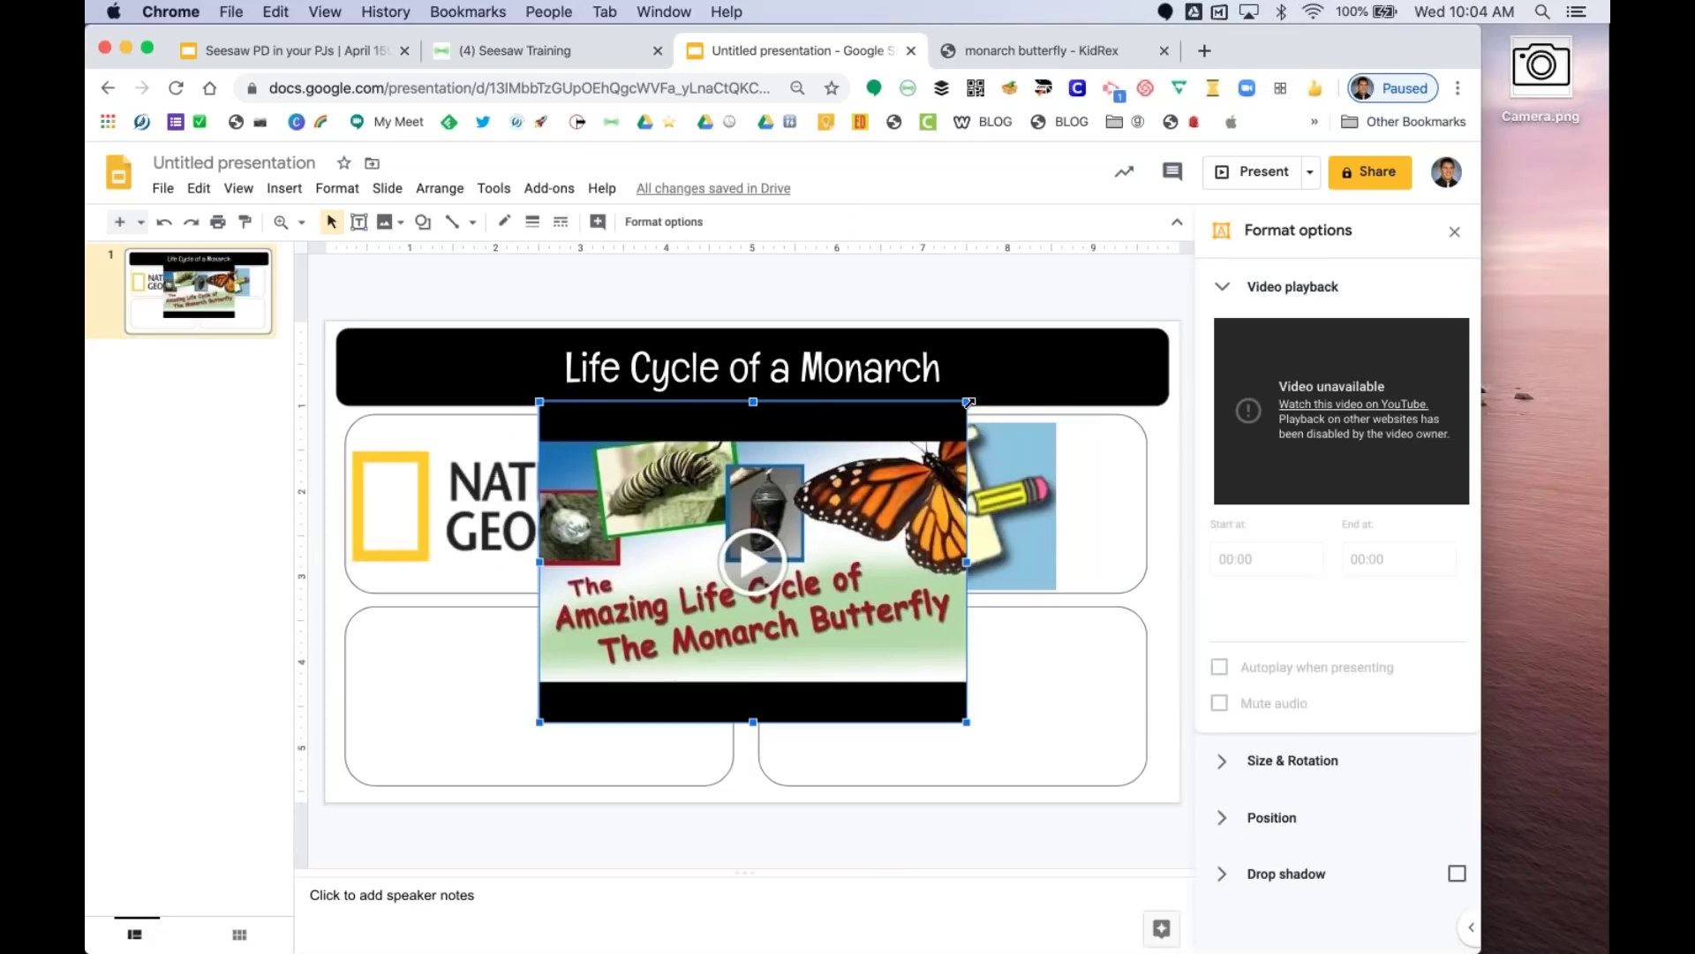
# - Shrink the monarch video and place it inside the lower-left rounded box on the slide
pyautogui.moveTo(969, 403); pyautogui.dragTo(747, 587)
pyautogui.moveTo(671, 626); pyautogui.dragTo(569, 677)
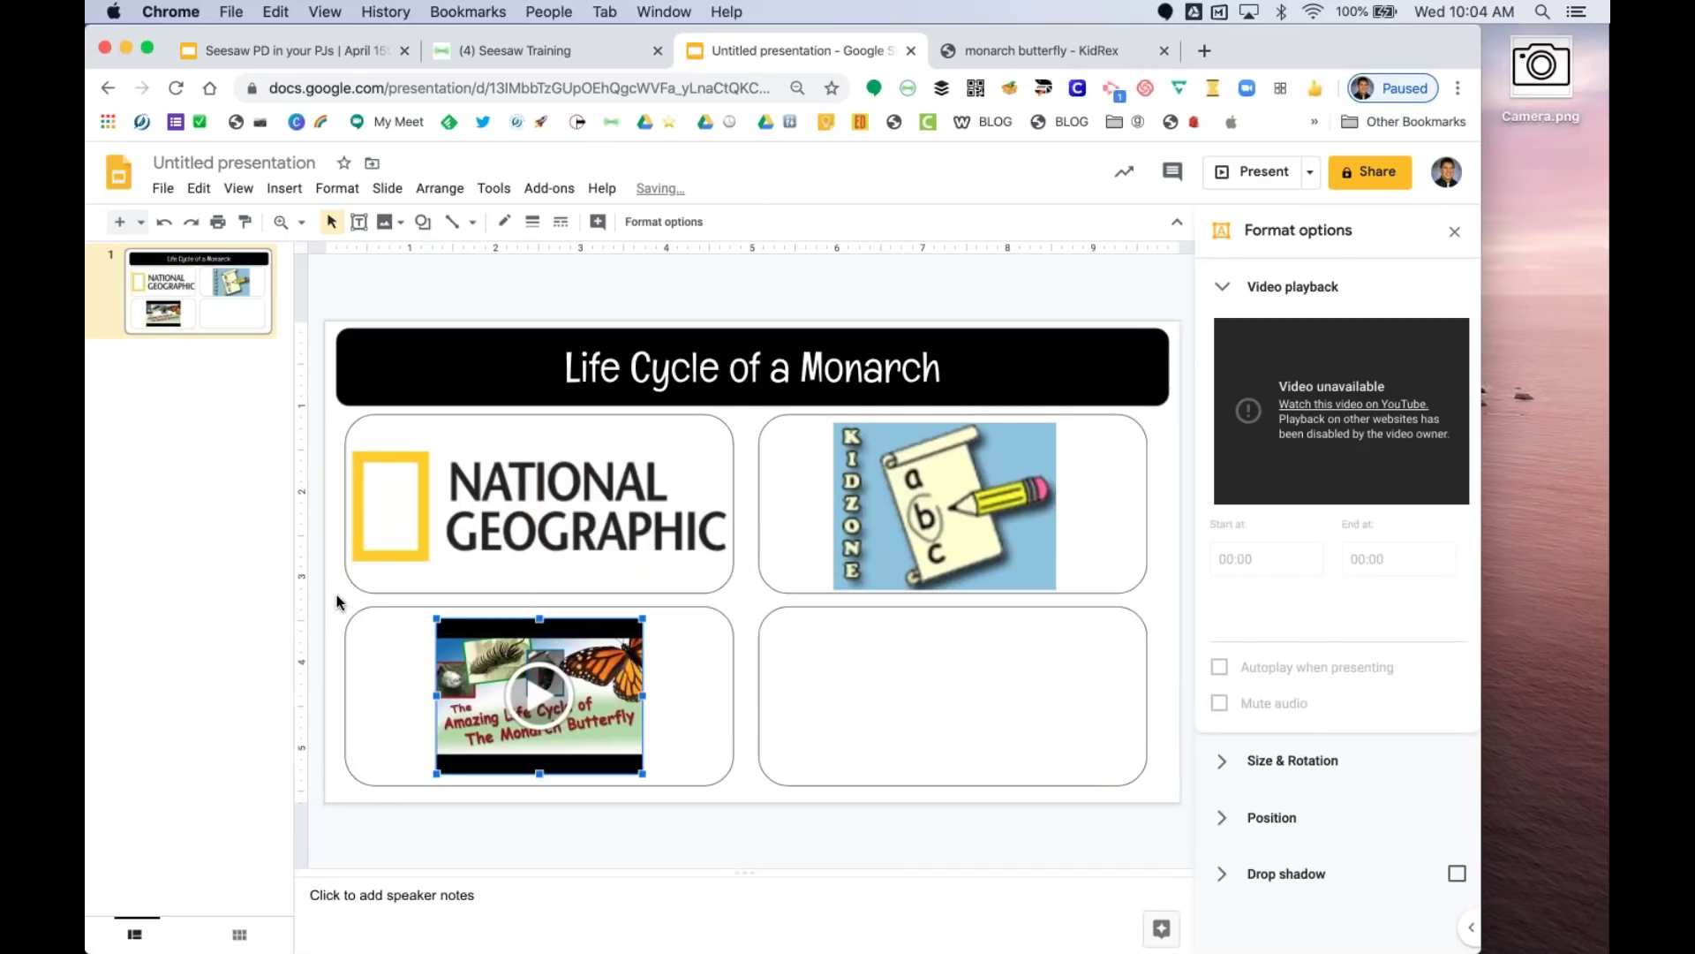
pyautogui.click(341, 597)
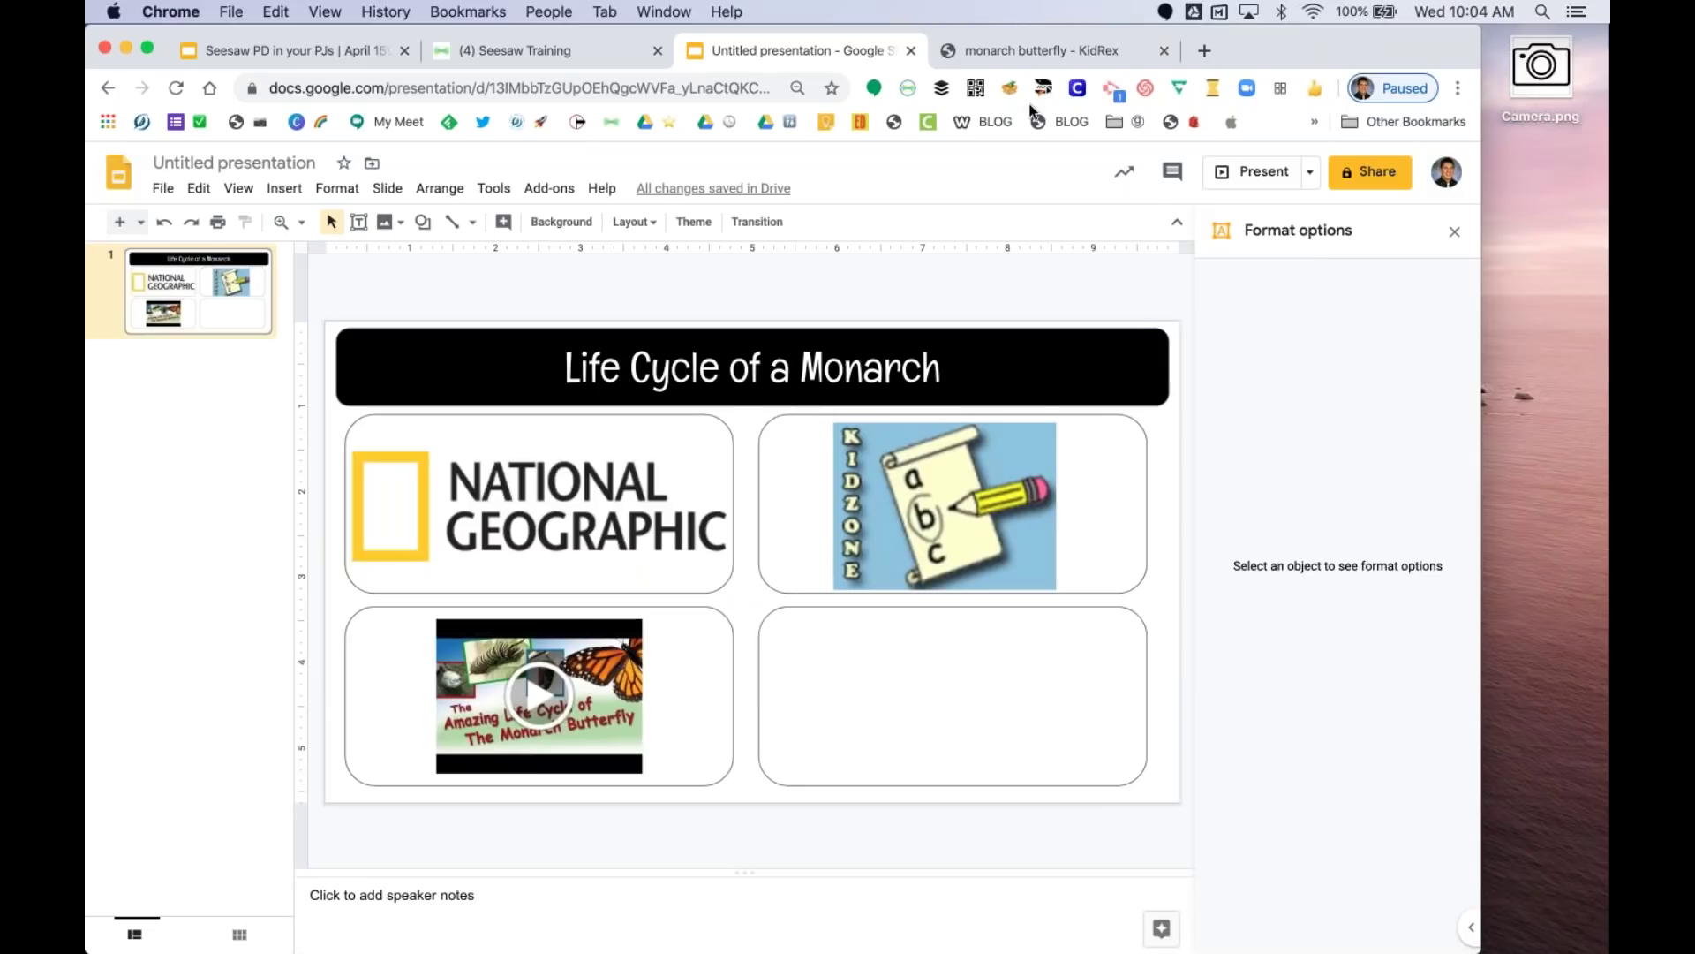
# - Open the U.S. Fish and Wildlife Service result "Save the monarch butterfly" from the KidRex search results
pyautogui.click(999, 52)
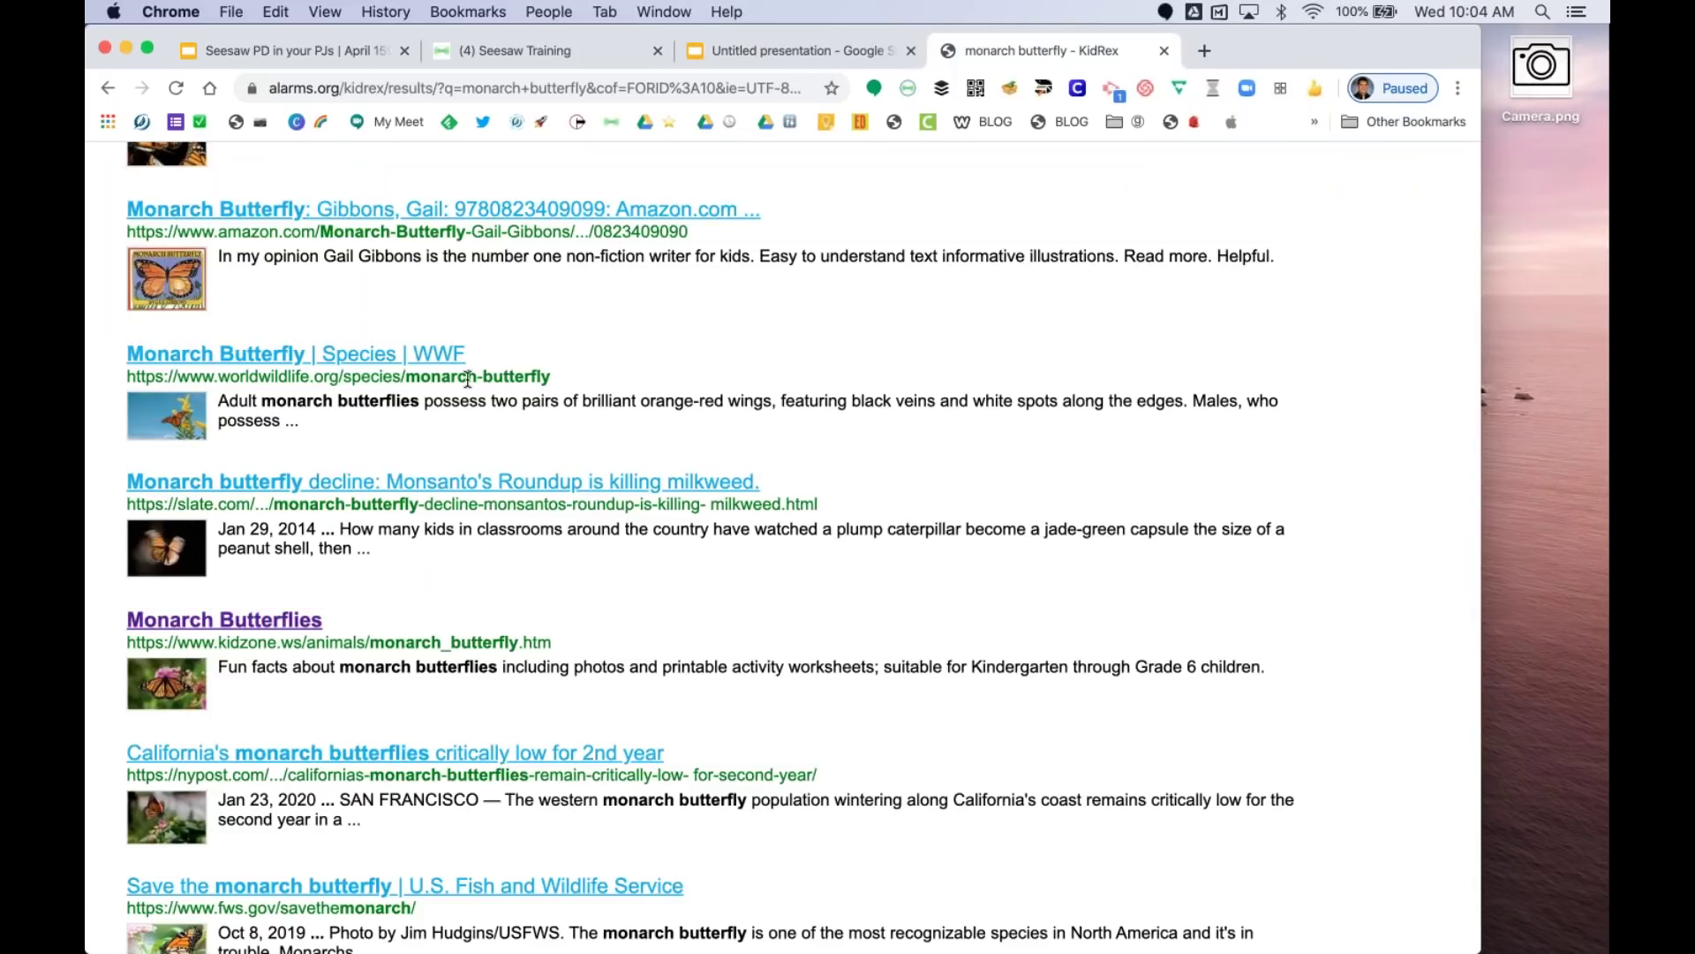
pyautogui.scroll(-3, 468, 375)
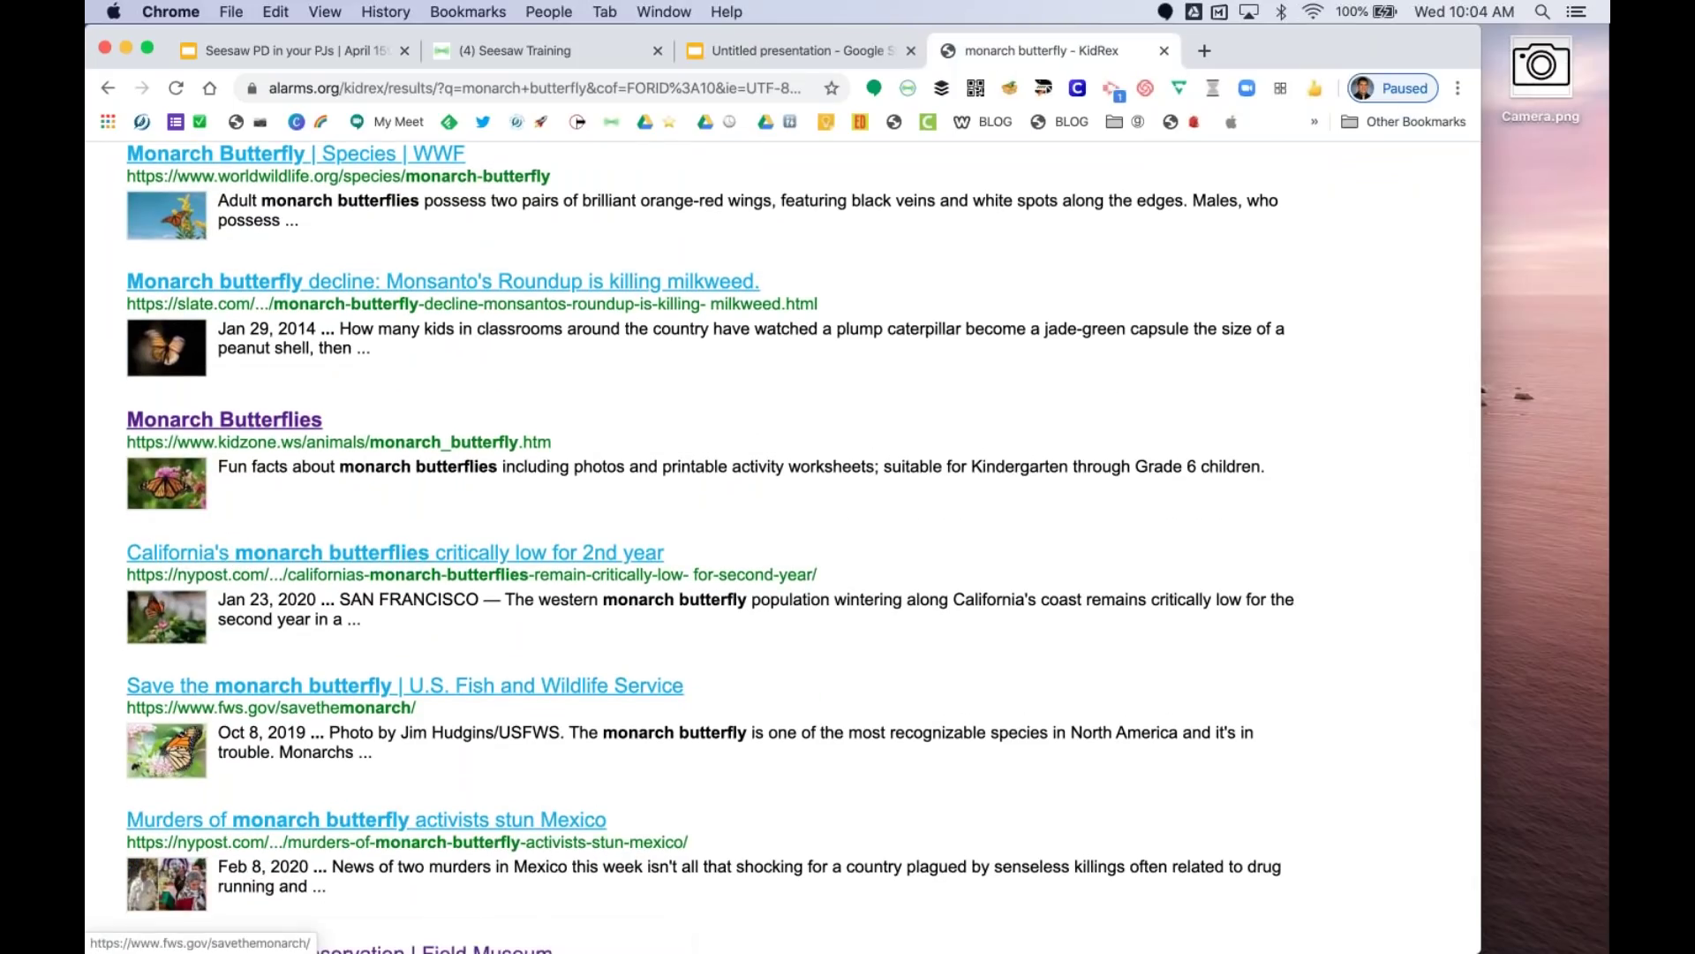
pyautogui.scroll(-3, 529, 452)
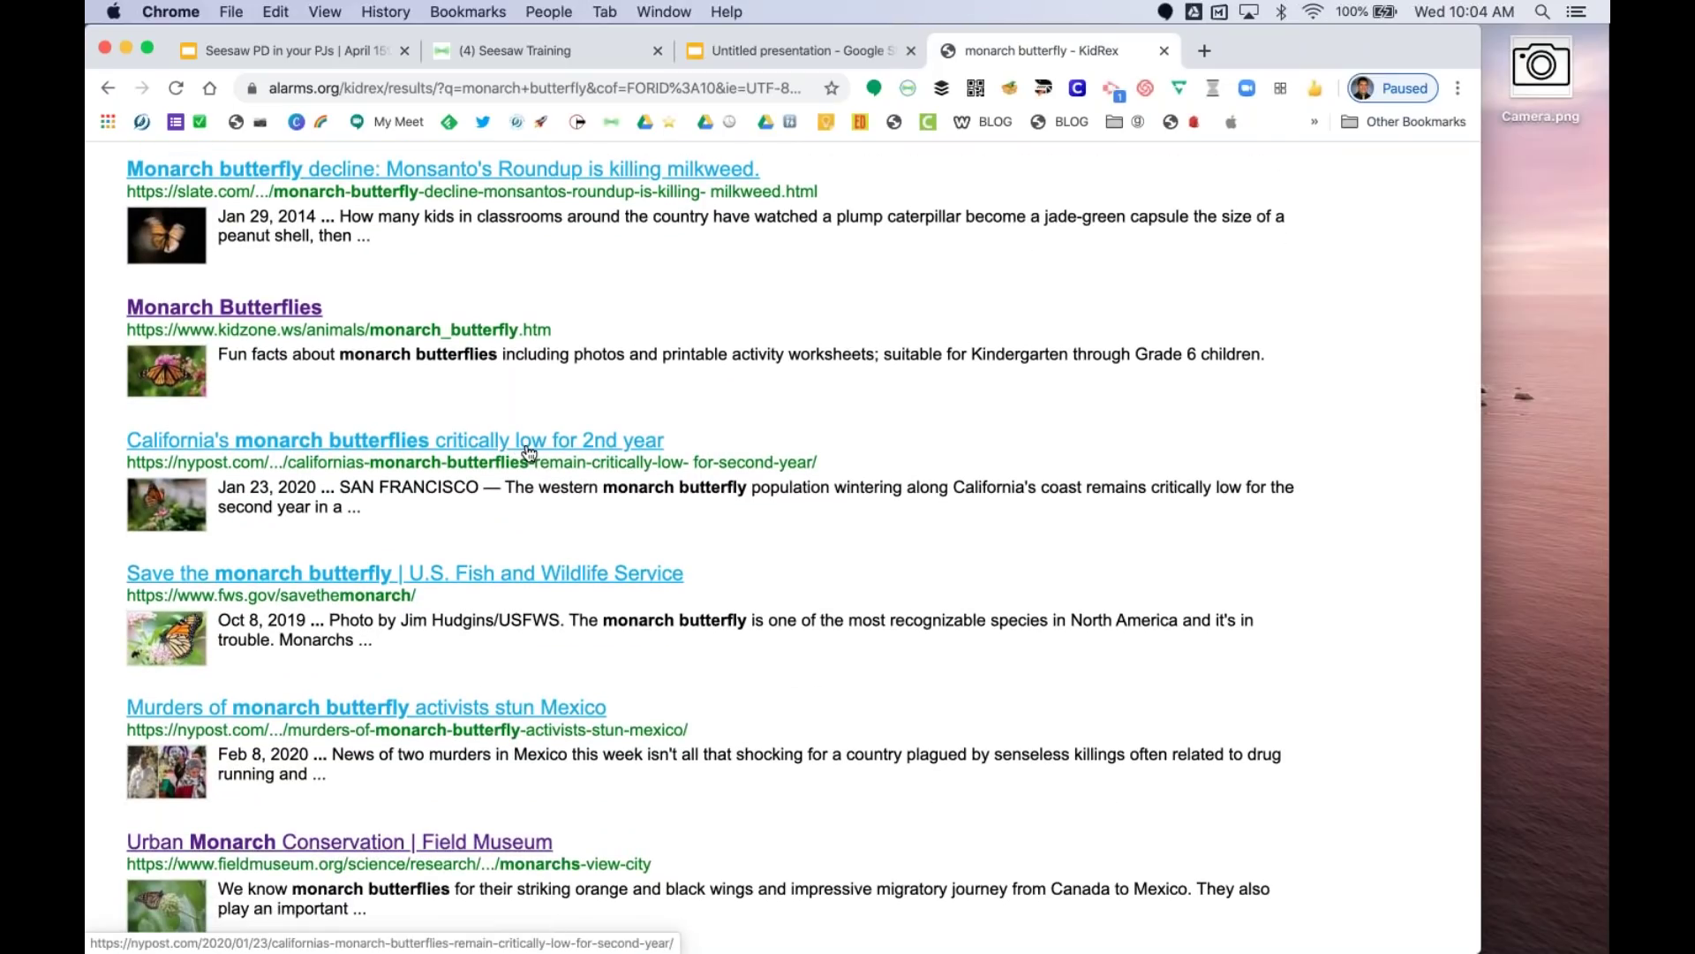
pyautogui.scroll(-2, 398, 463)
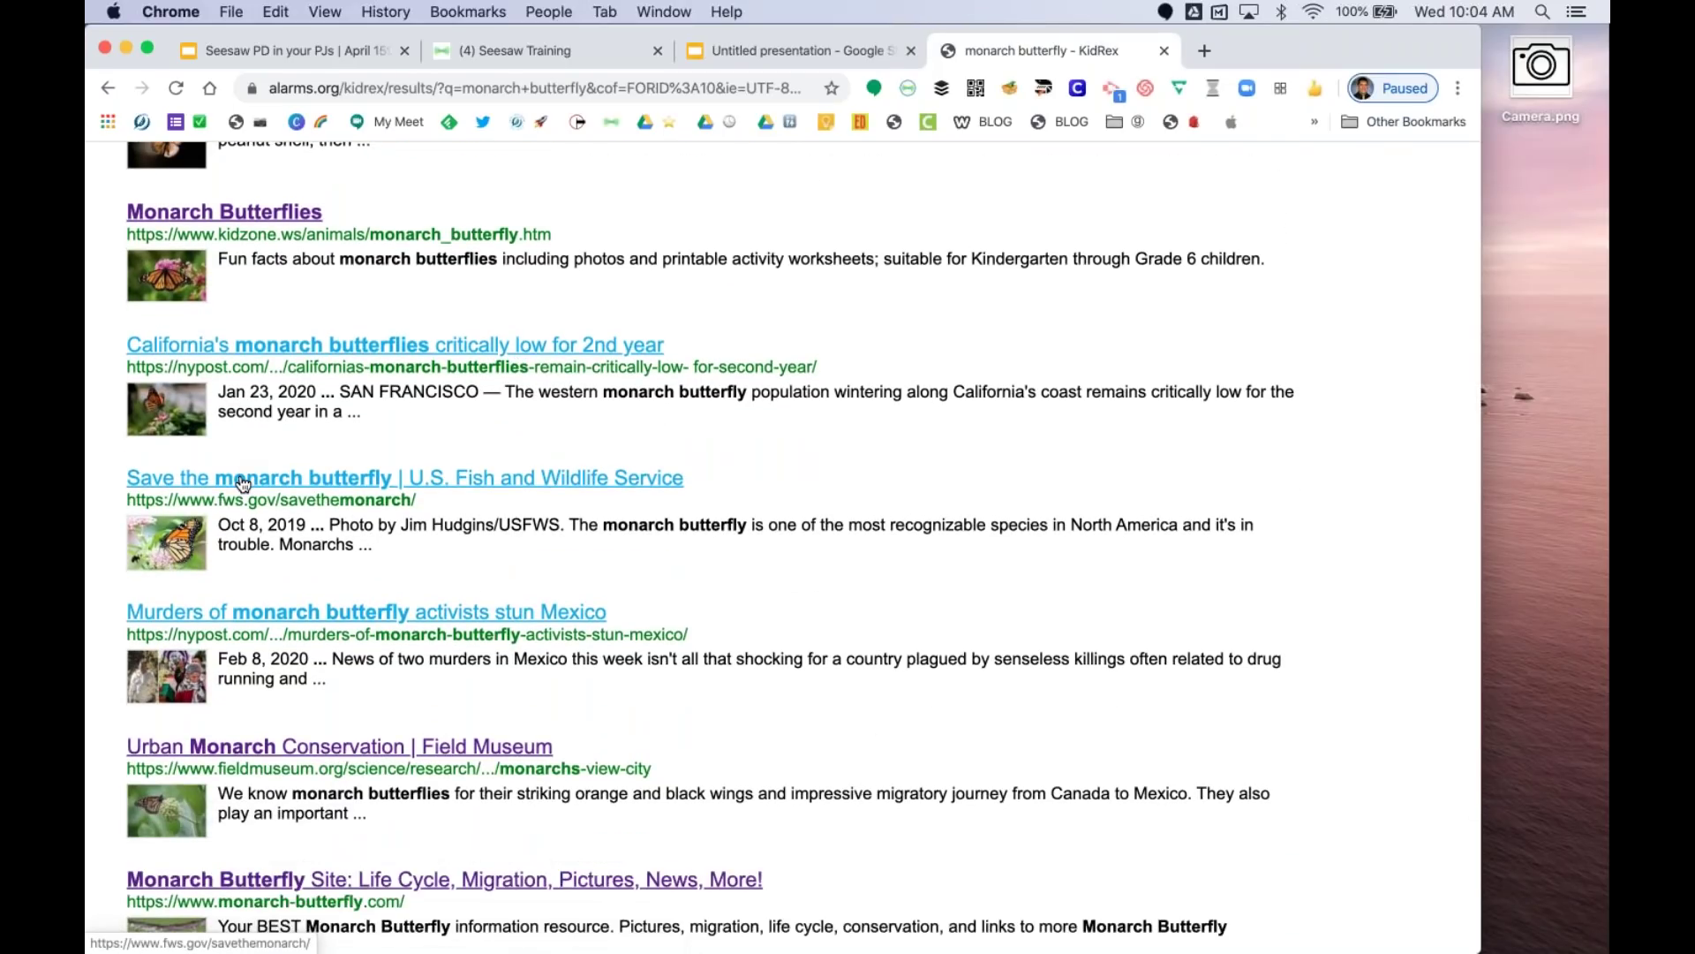
pyautogui.click(244, 484)
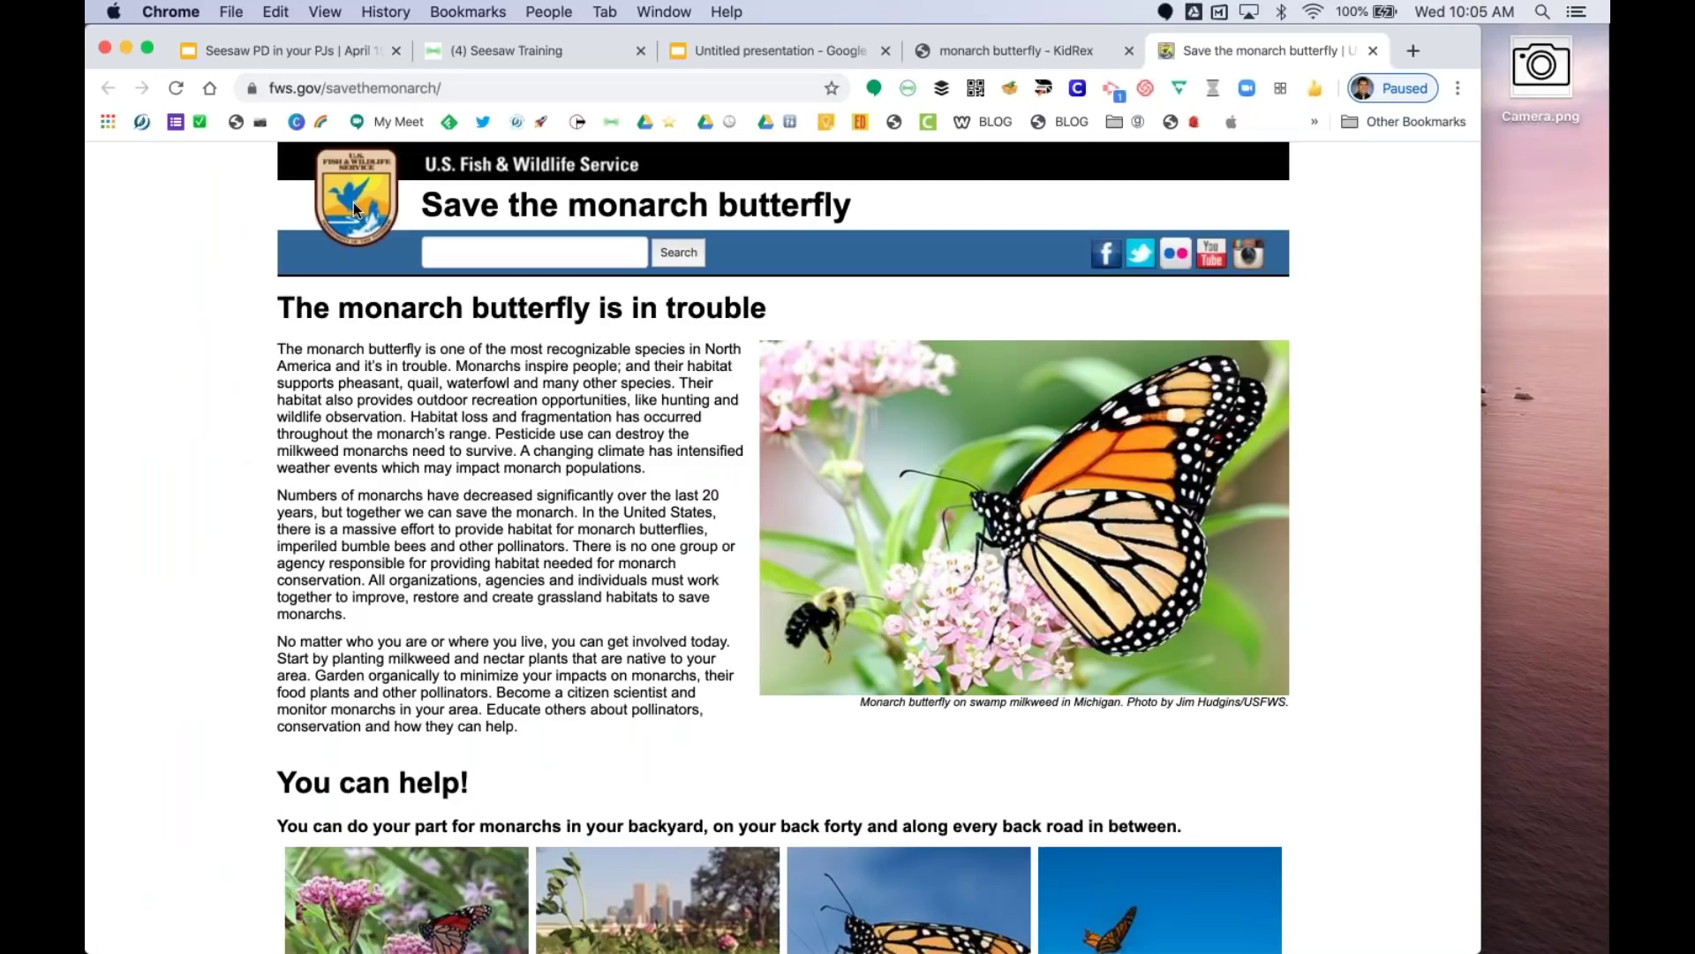
pyautogui.rightClick(353, 203)
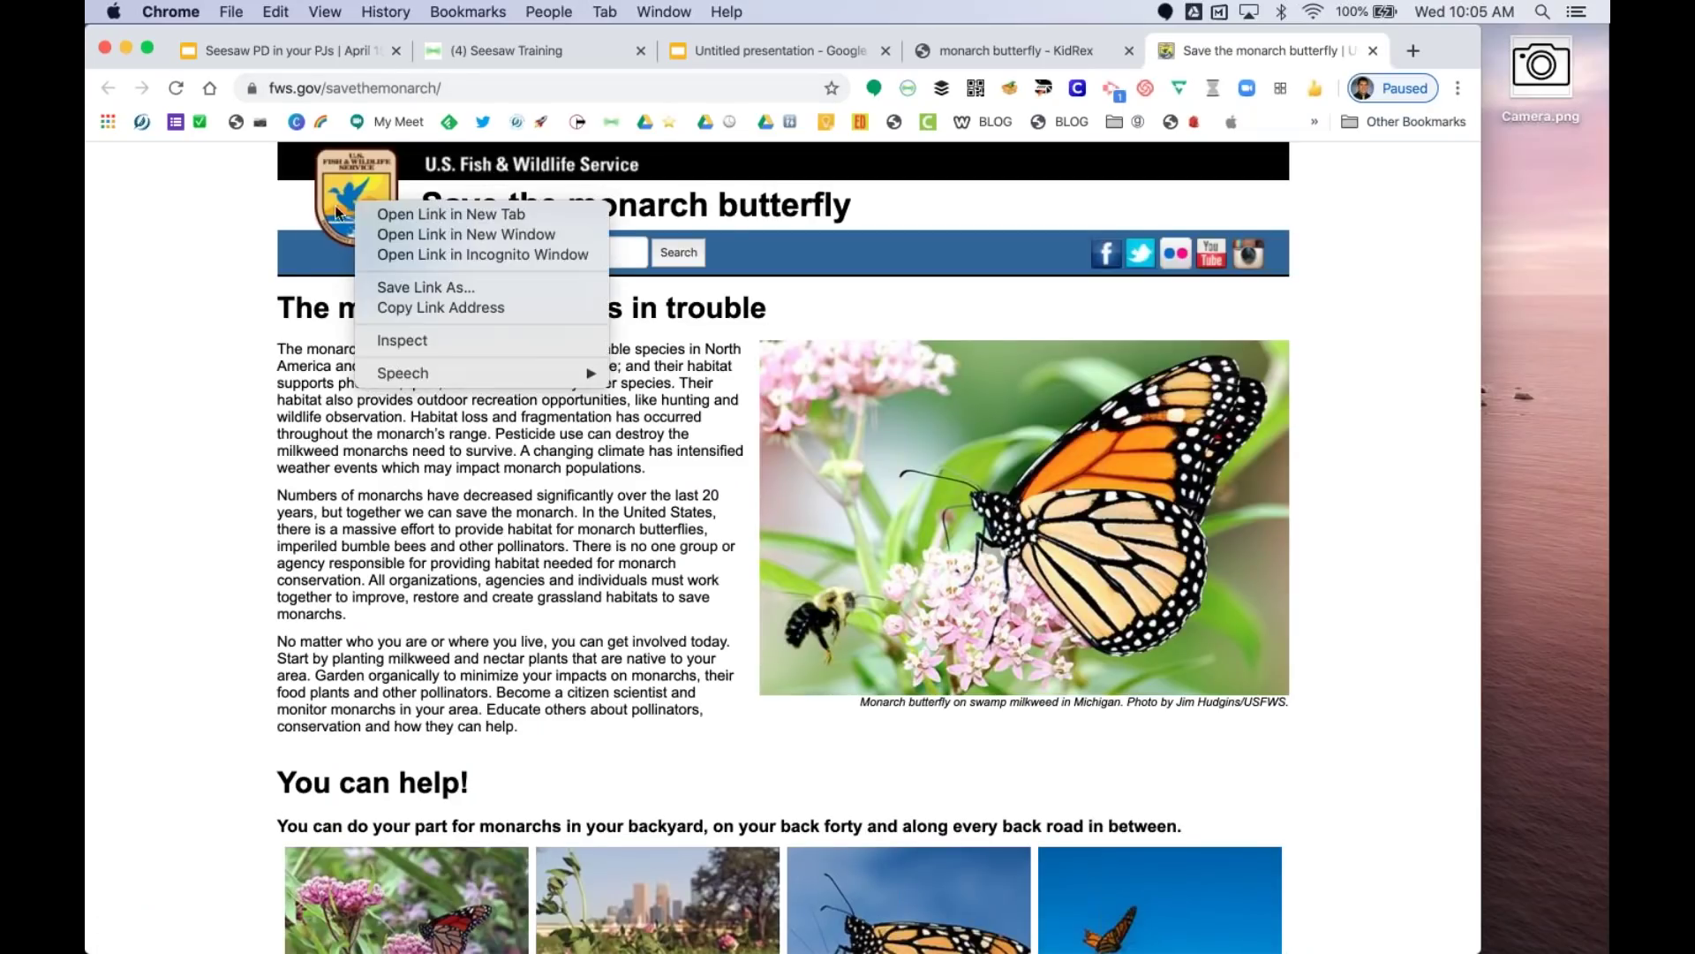
pyautogui.click(316, 240)
pyautogui.rightClick(346, 191)
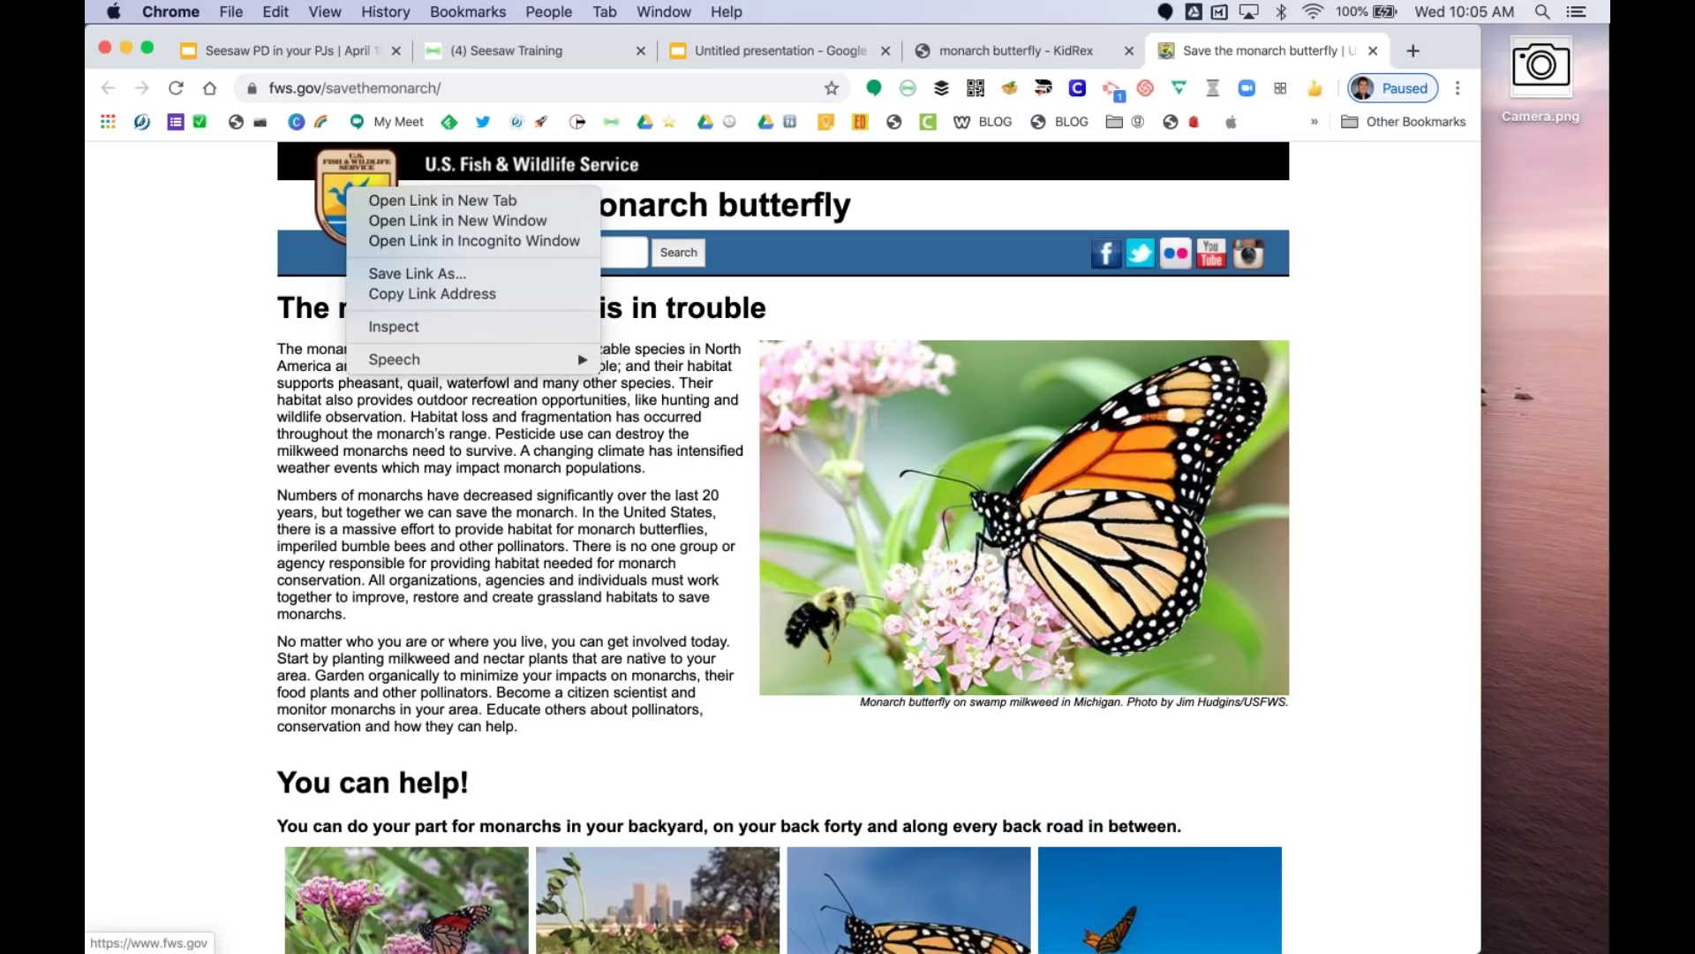
pyautogui.click(413, 444)
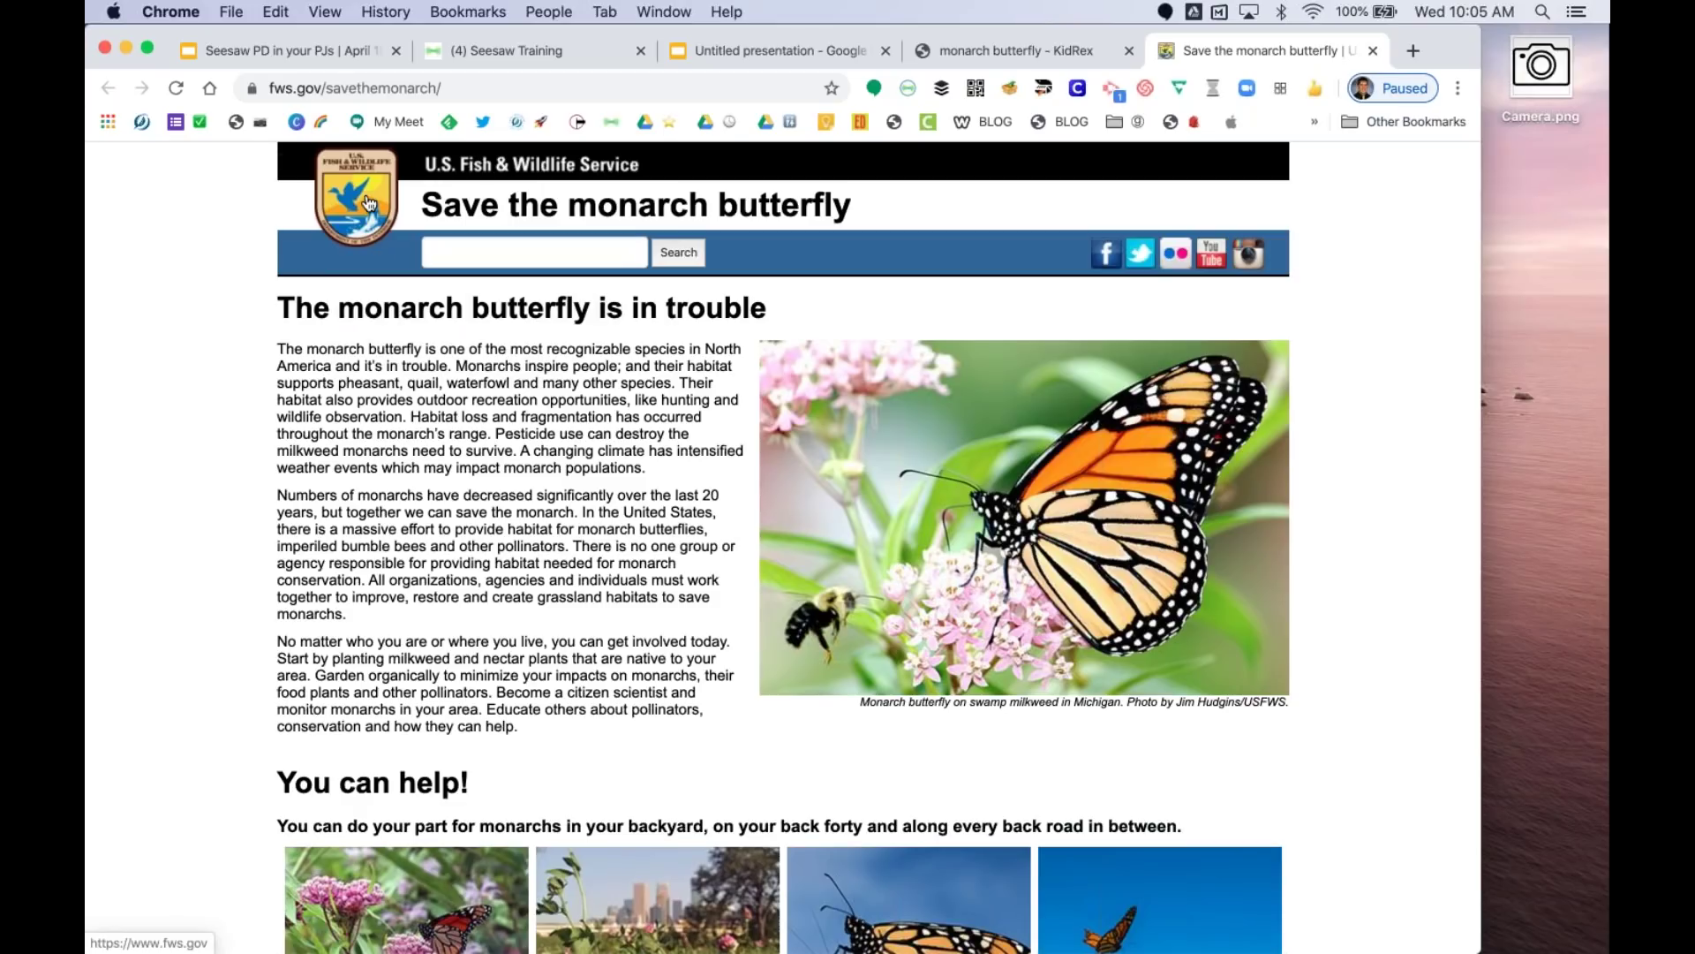
# - Return to the slide and enter the text "Fish and Wildlife Article" in the empty lower-right box
pyautogui.click(821, 55)
pyautogui.click(935, 651)
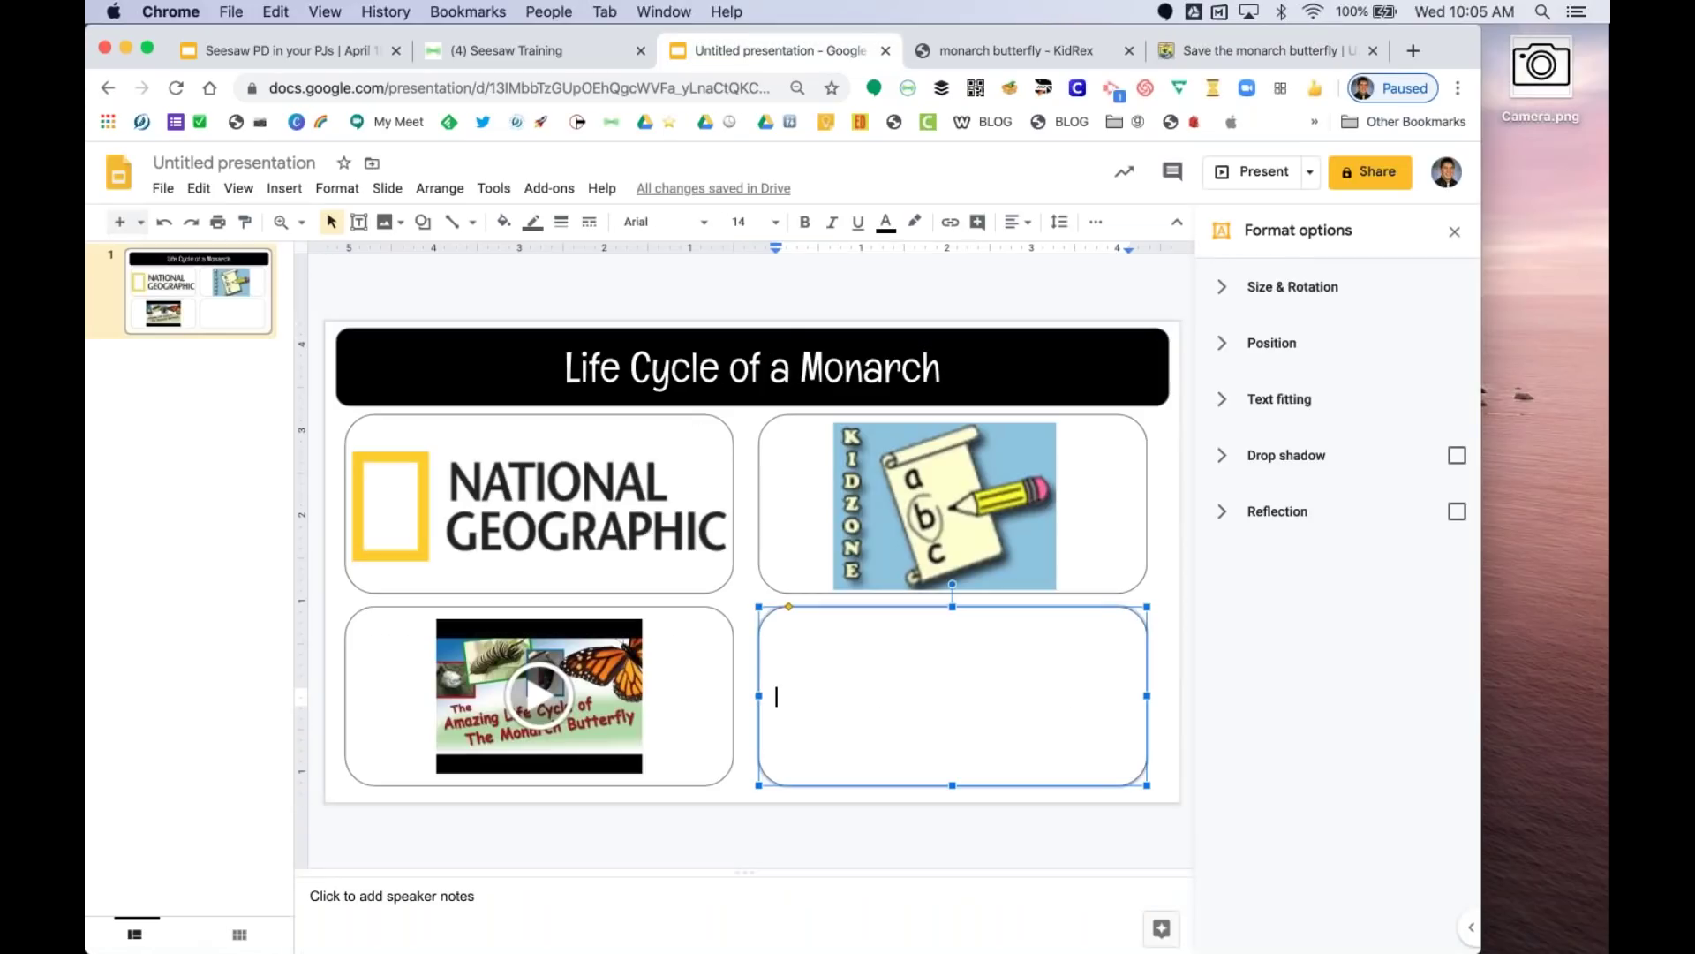
pyautogui.write('Fish and Wi')
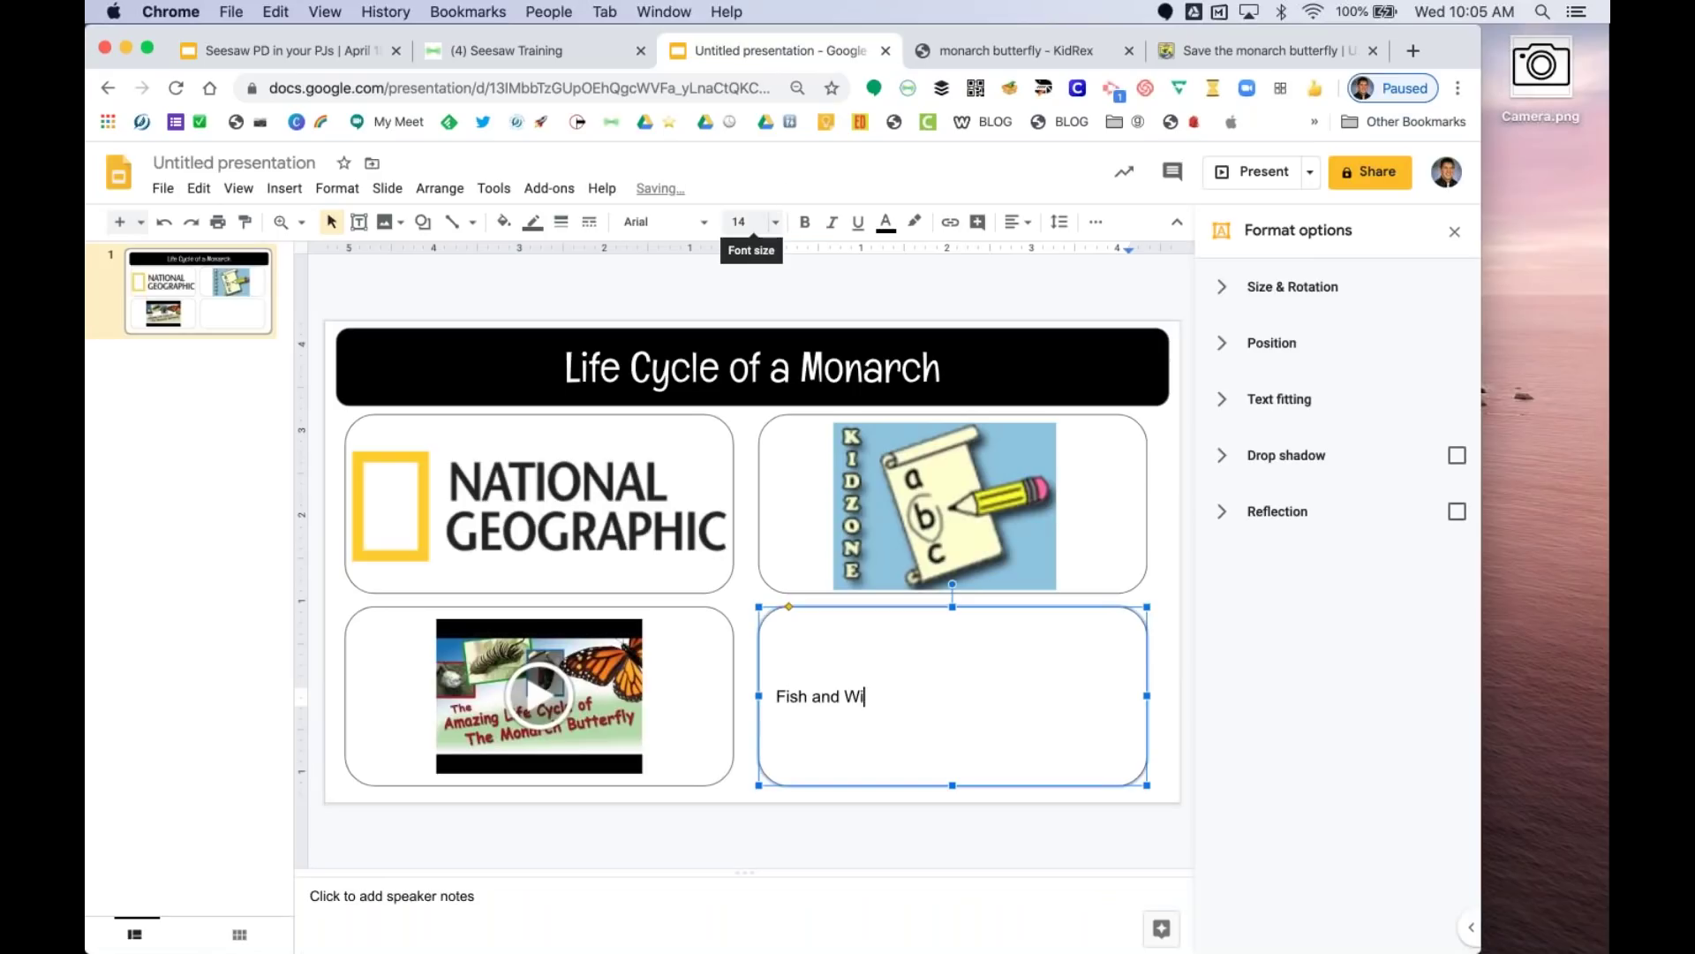
pyautogui.write('ldlife Article')
# - Format the "Fish and Wildlife Article" text in Englebert at size 48 and center it horizontally in its box
pyautogui.tripleClick(872, 662)
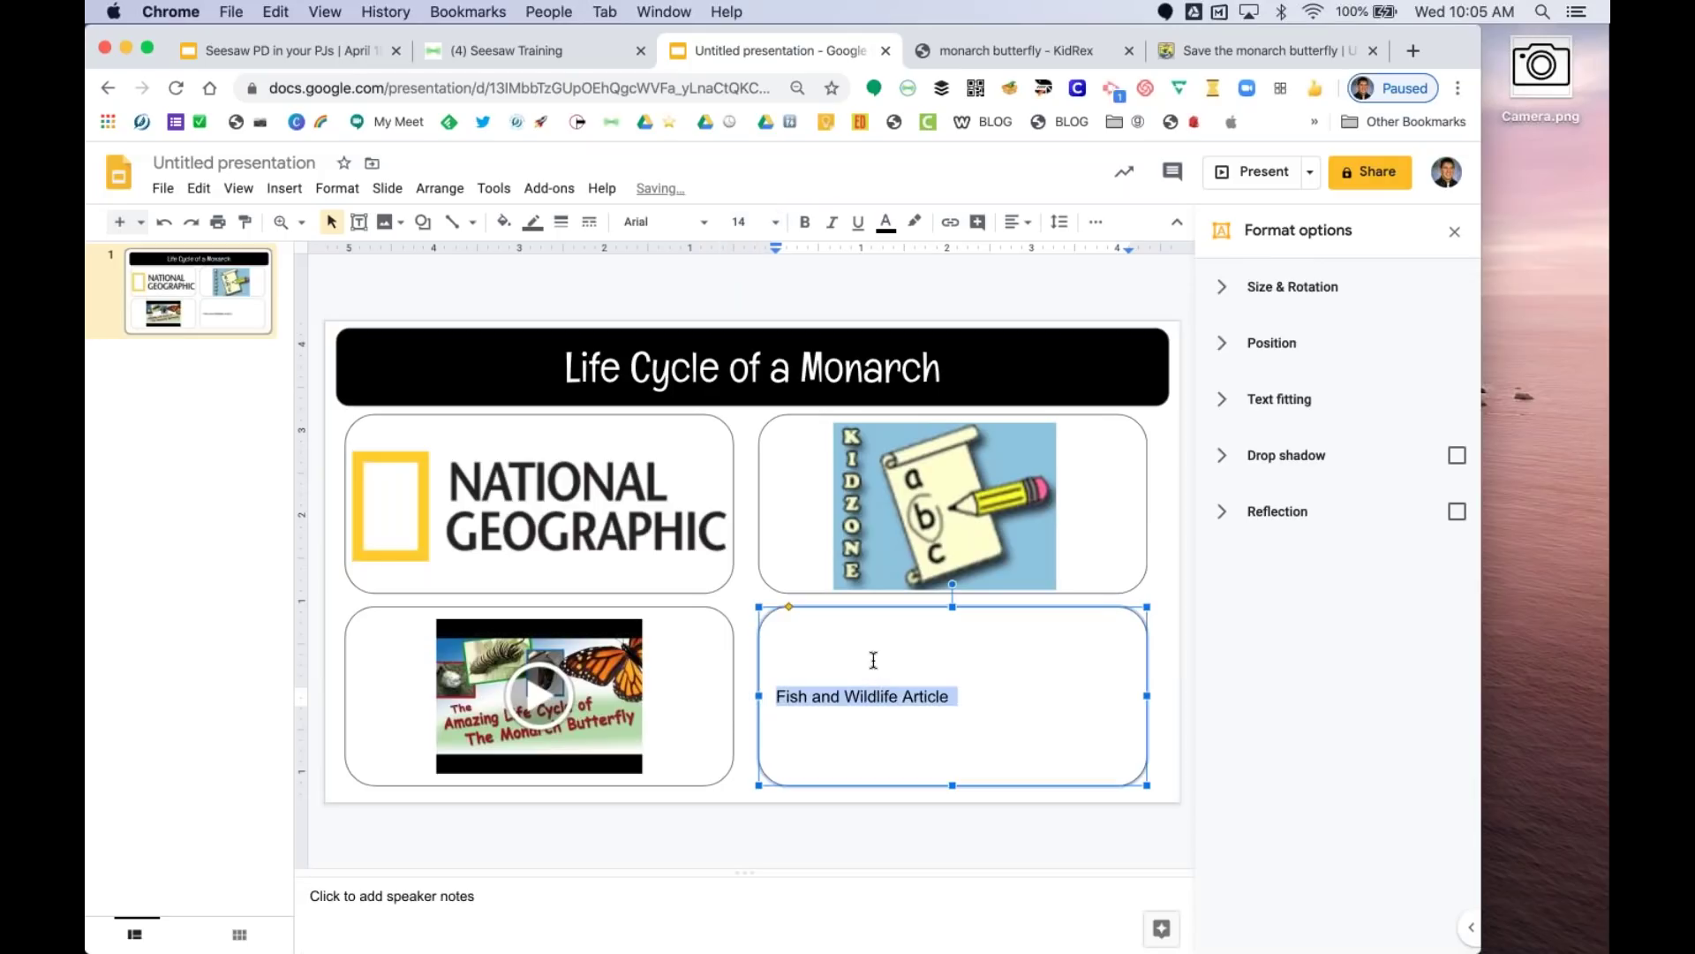
pyautogui.click(660, 222)
pyautogui.click(677, 335)
pyautogui.click(776, 222)
pyautogui.click(746, 623)
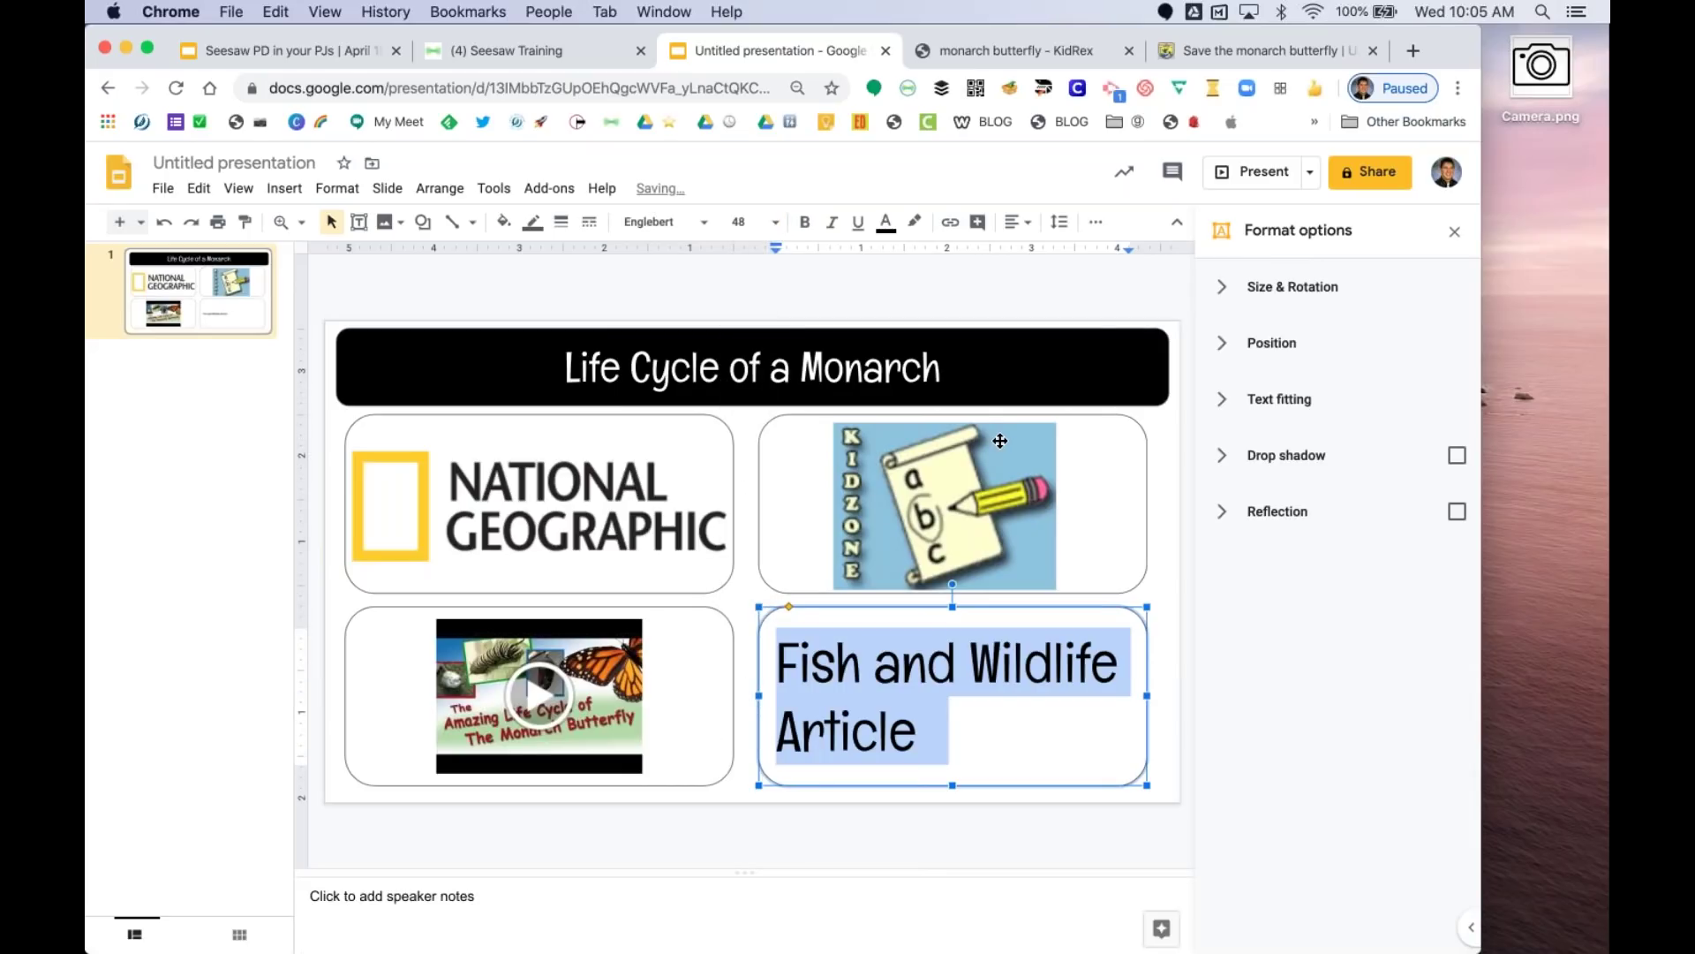
pyautogui.click(1018, 222)
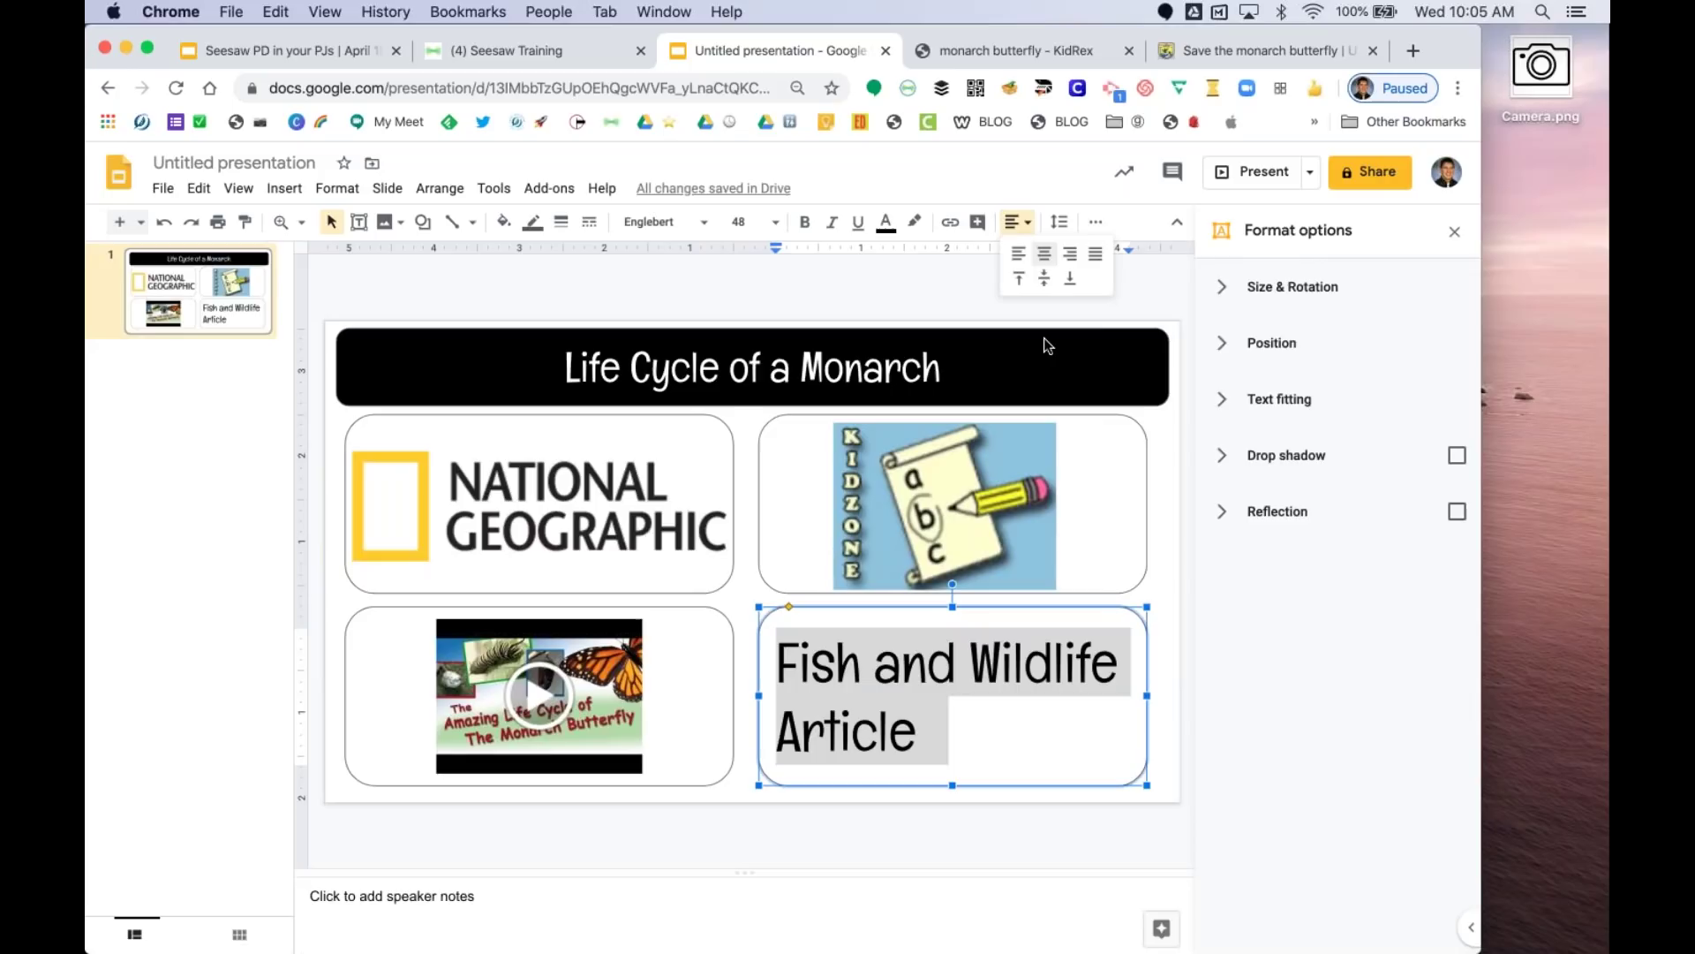
pyautogui.click(1044, 253)
pyautogui.click(429, 561)
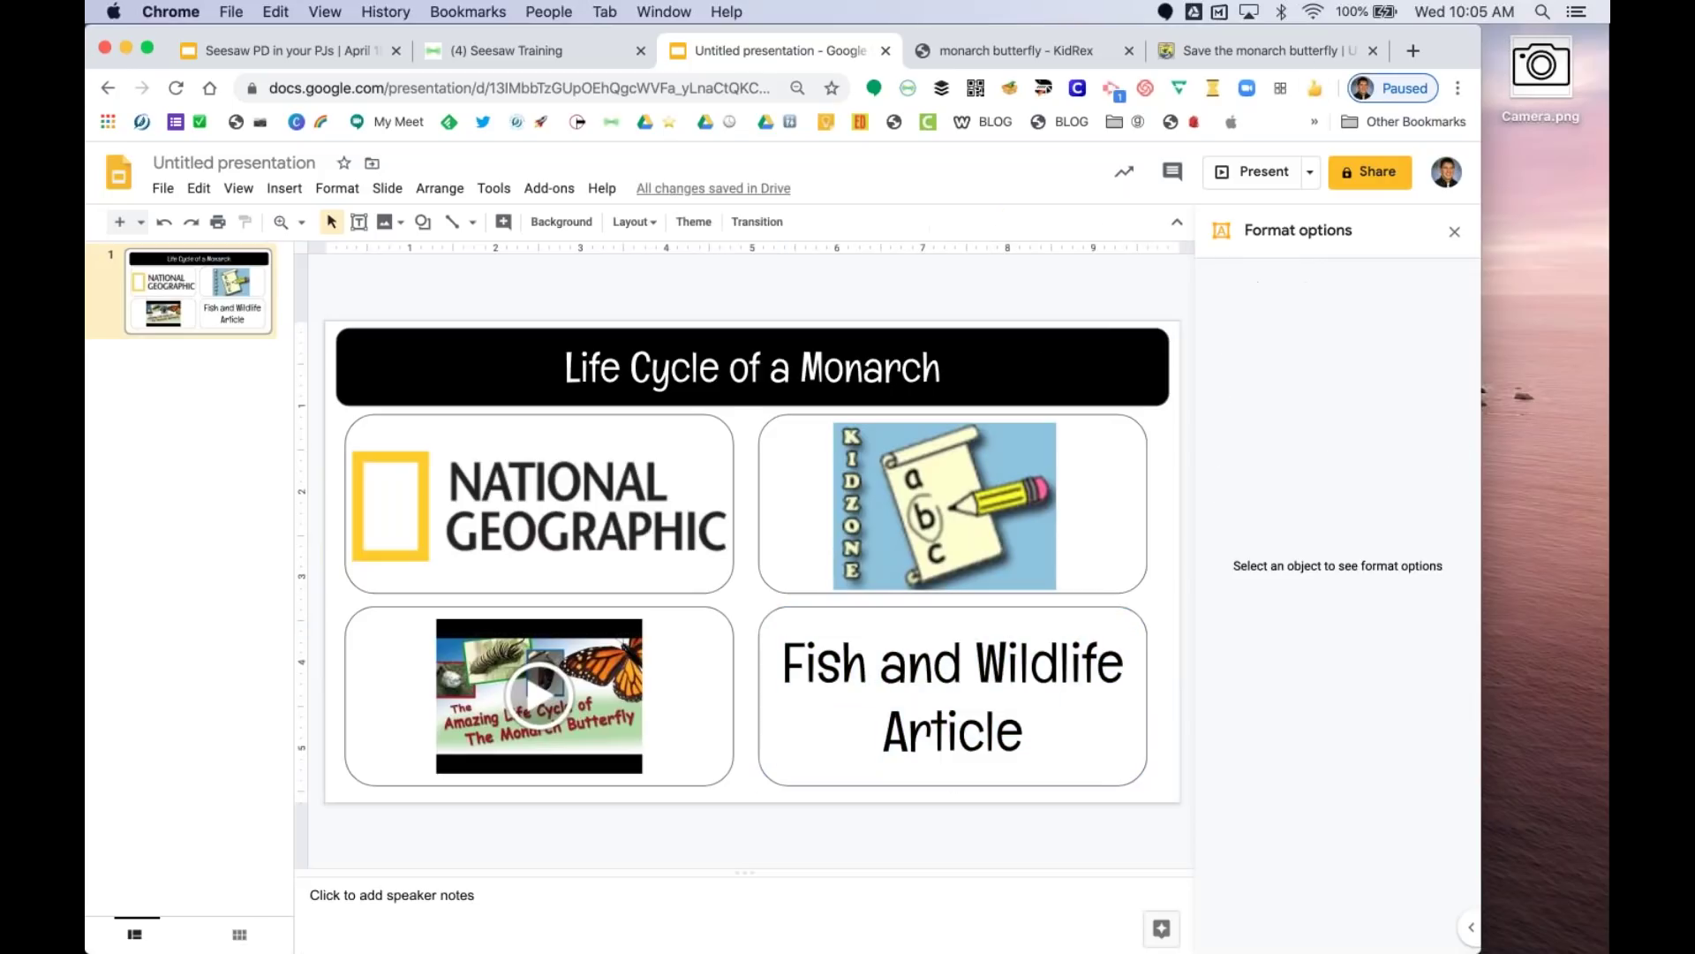
# - Select the web address of the Fish and Wildlife "Save the monarch butterfly" page
pyautogui.click(1270, 51)
pyautogui.click(436, 88)
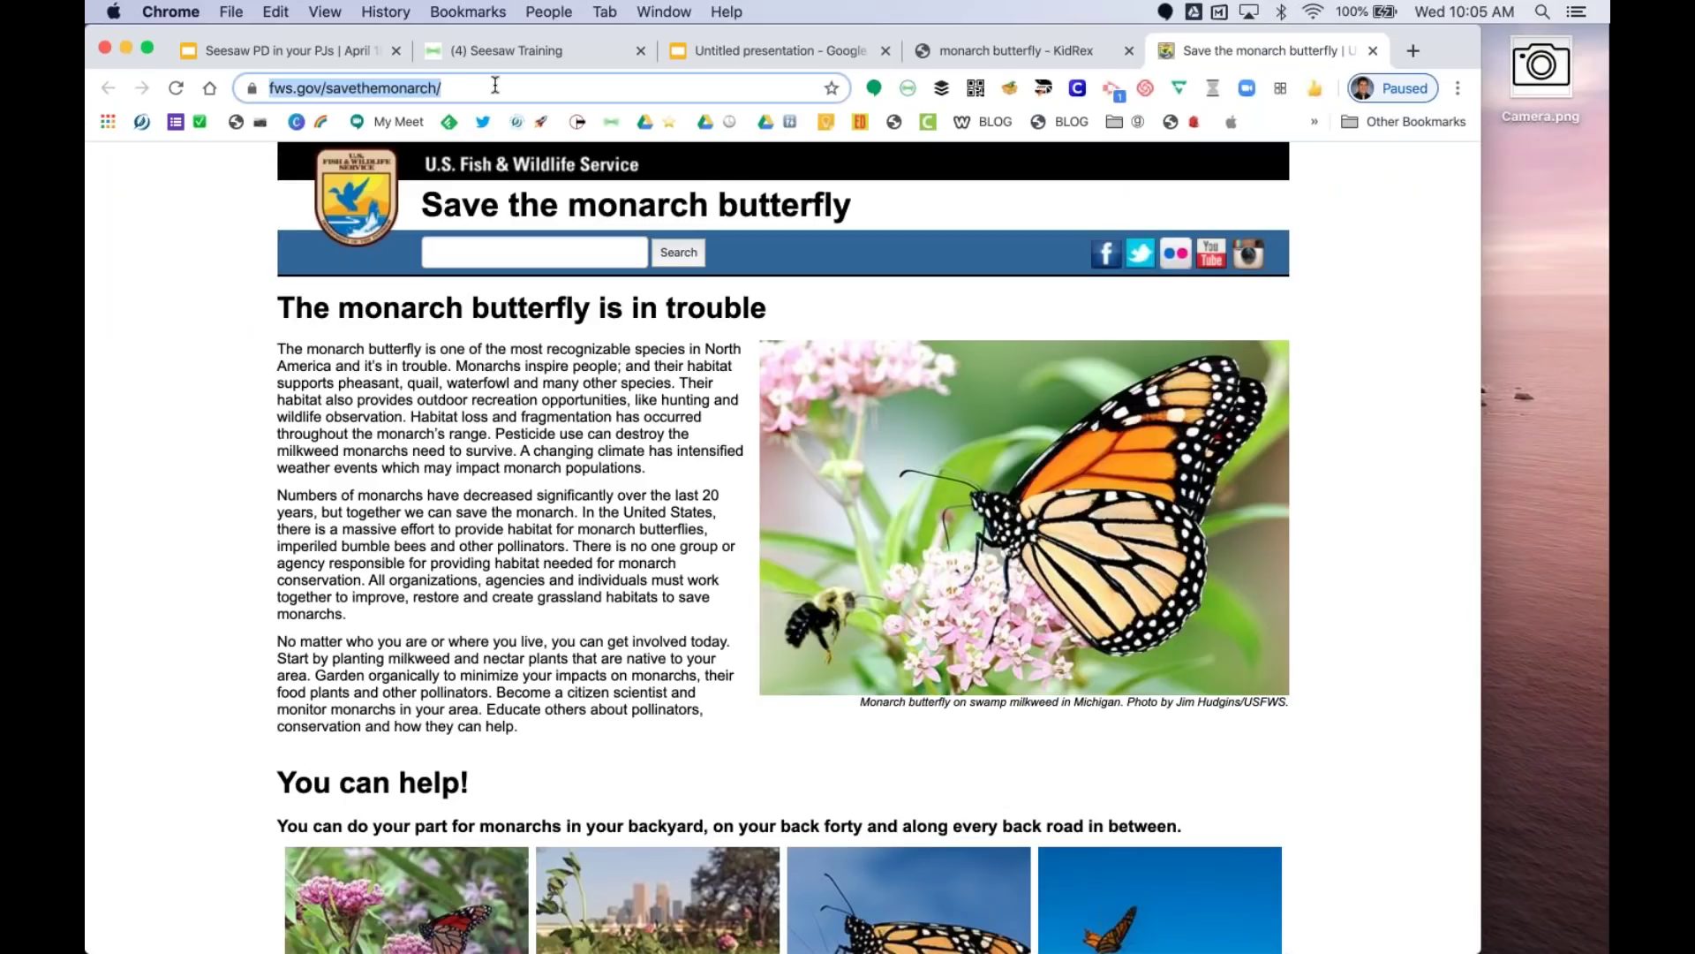
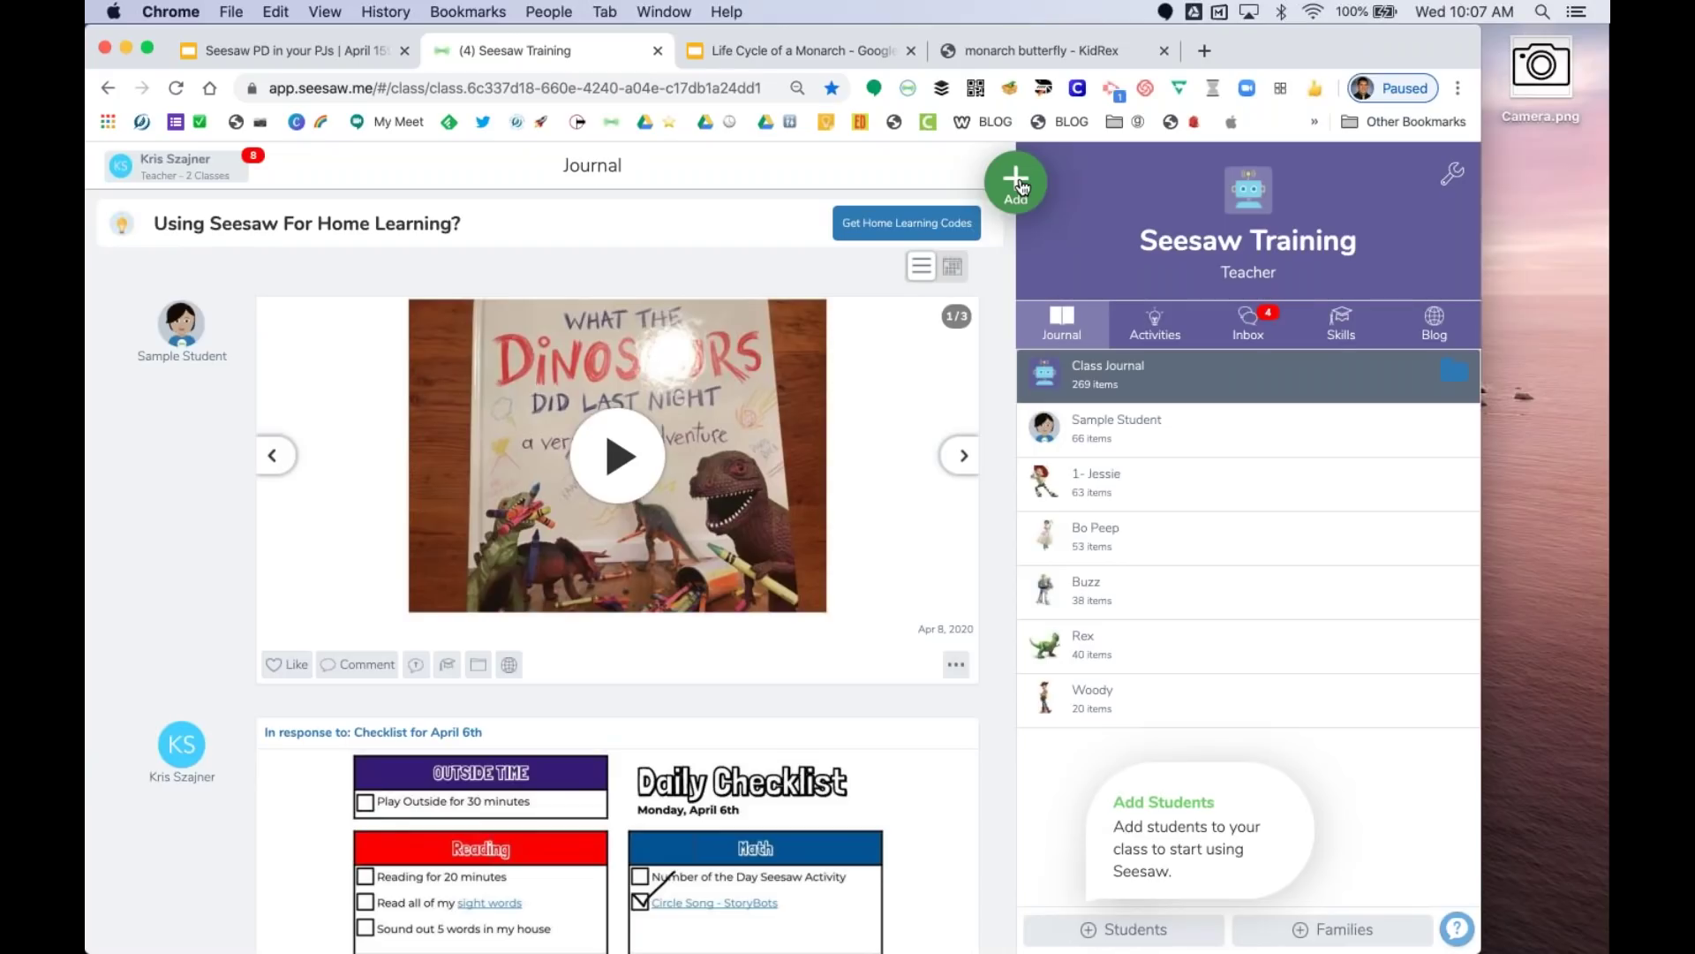
# - In the Seesaw Training class, start a new activity to assign and name it "Life Cycle of a Monarch"
pyautogui.click(1022, 185)
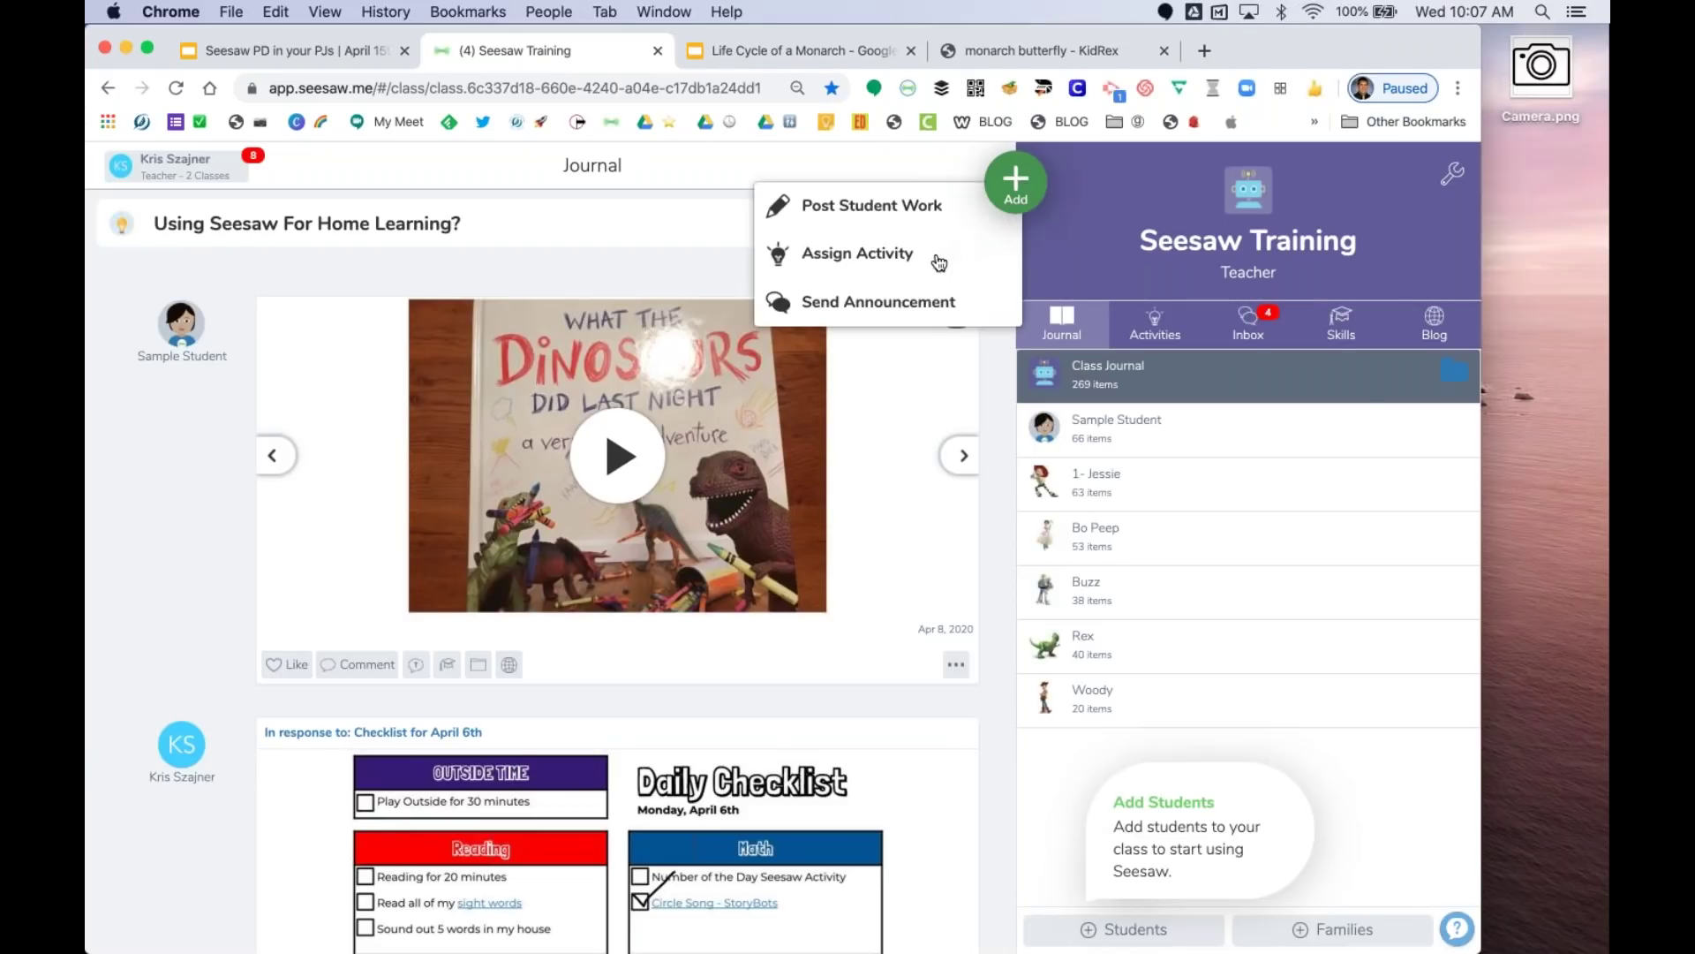
pyautogui.click(939, 262)
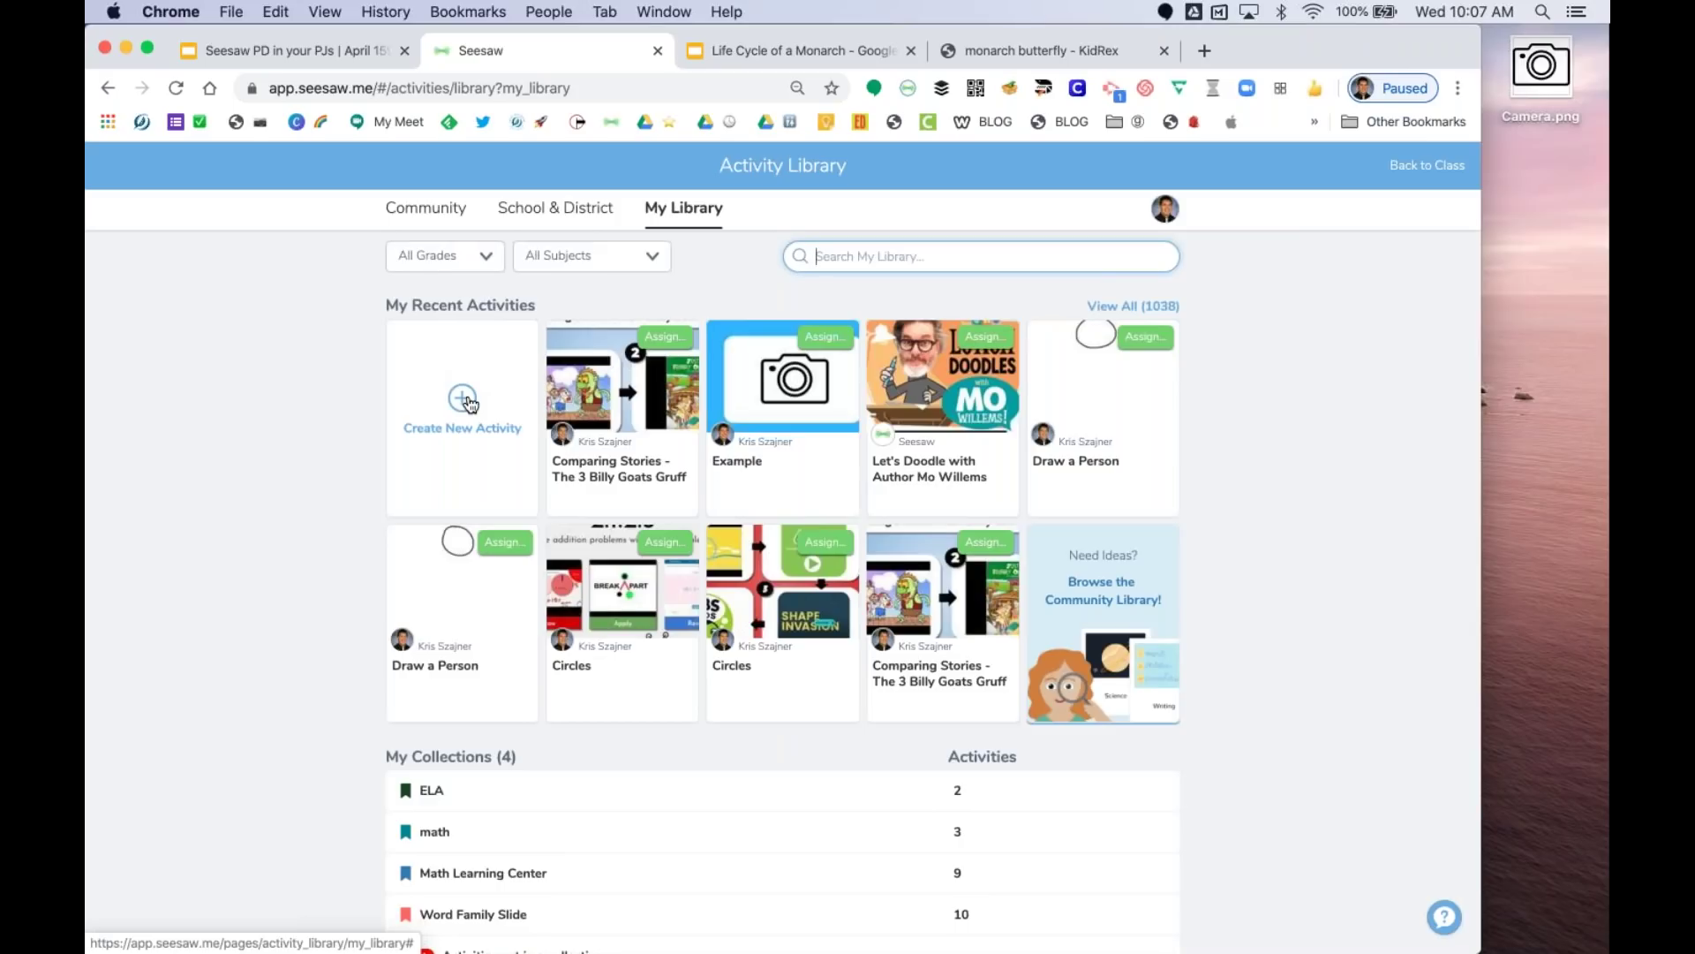
pyautogui.click(468, 402)
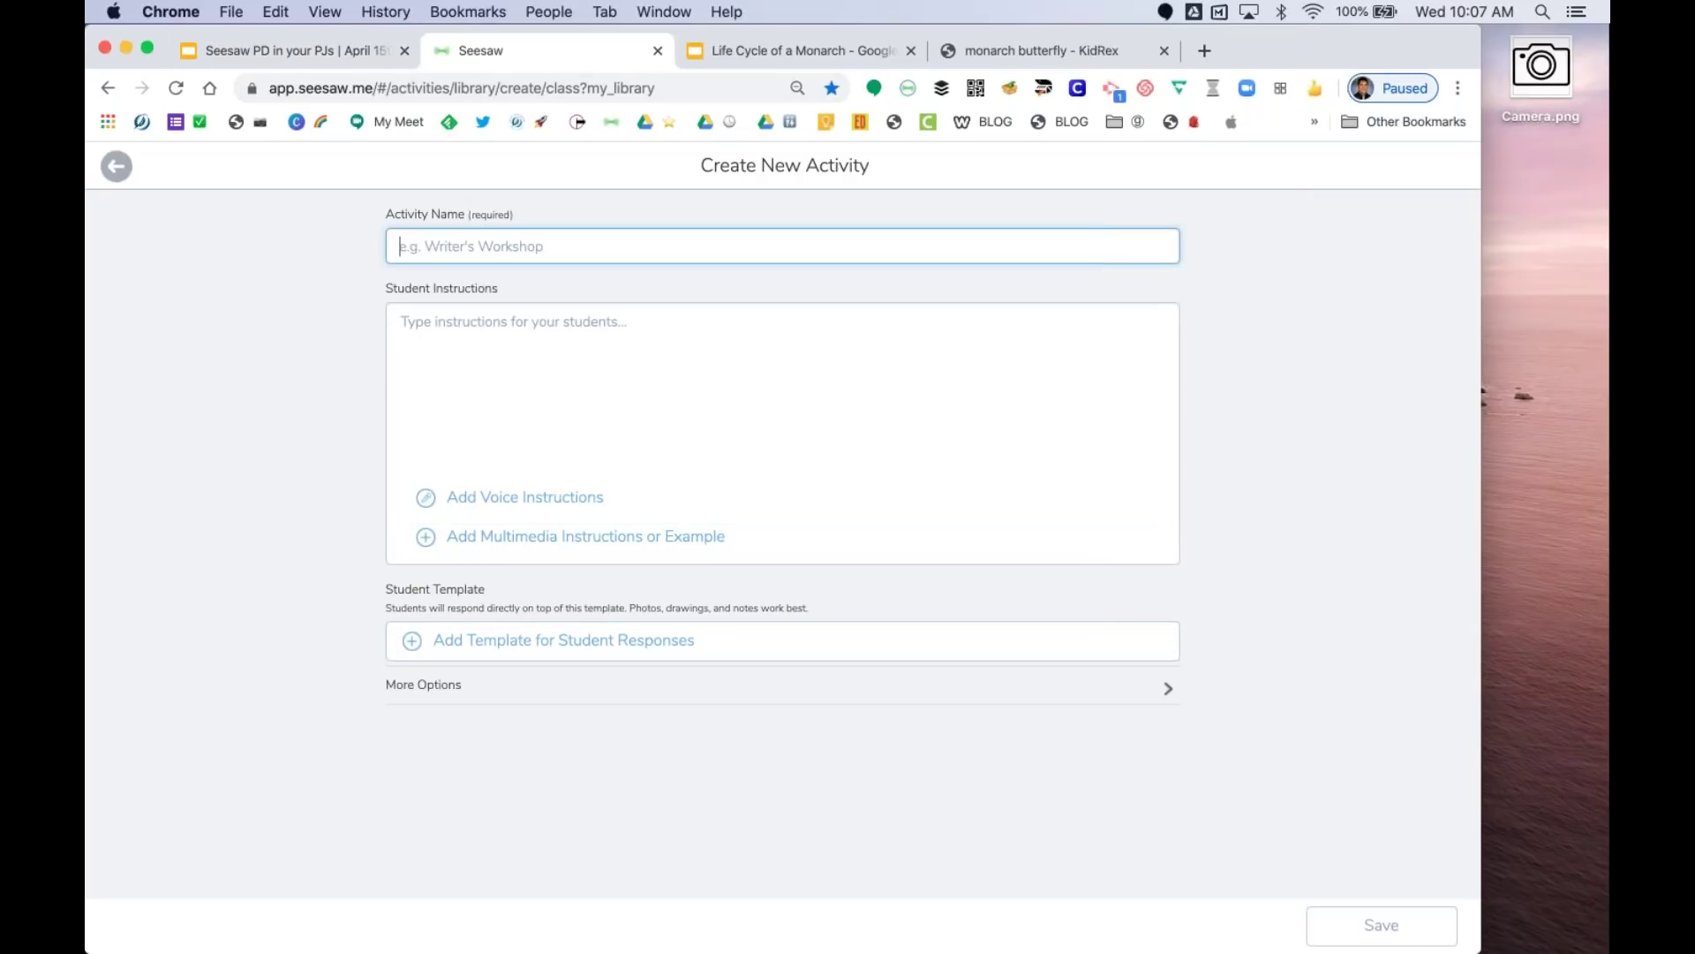
pyautogui.write('Lif')
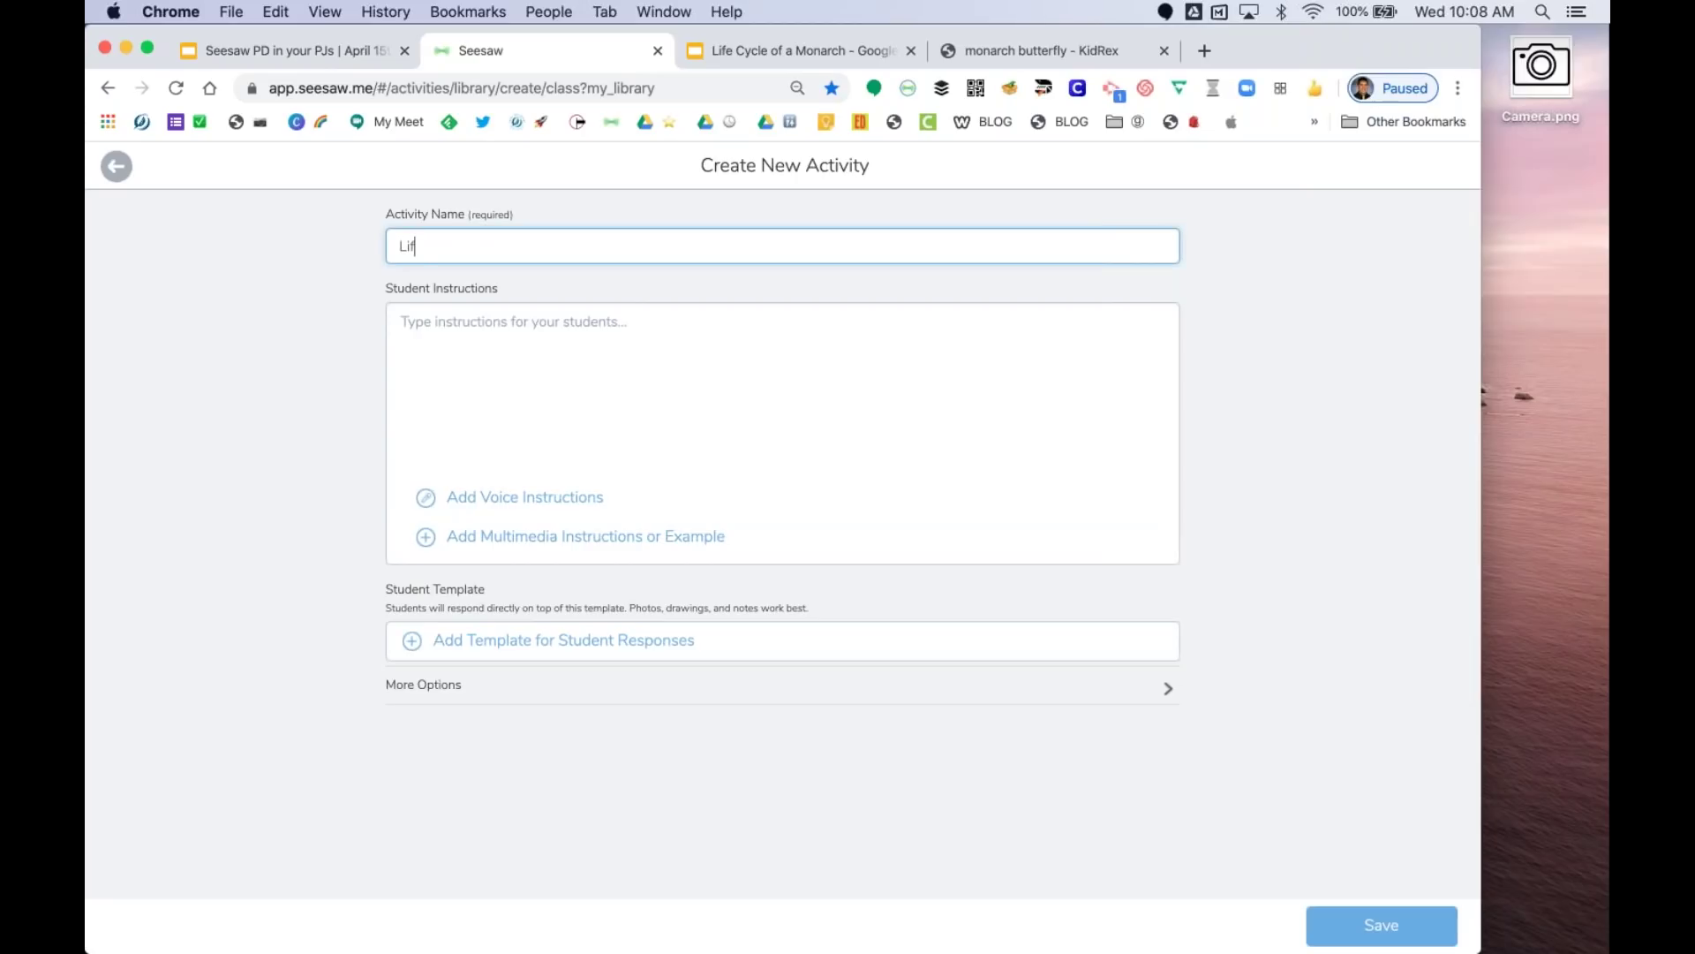
pyautogui.write('e Cycle of a Monarch')
pyautogui.click(290, 357)
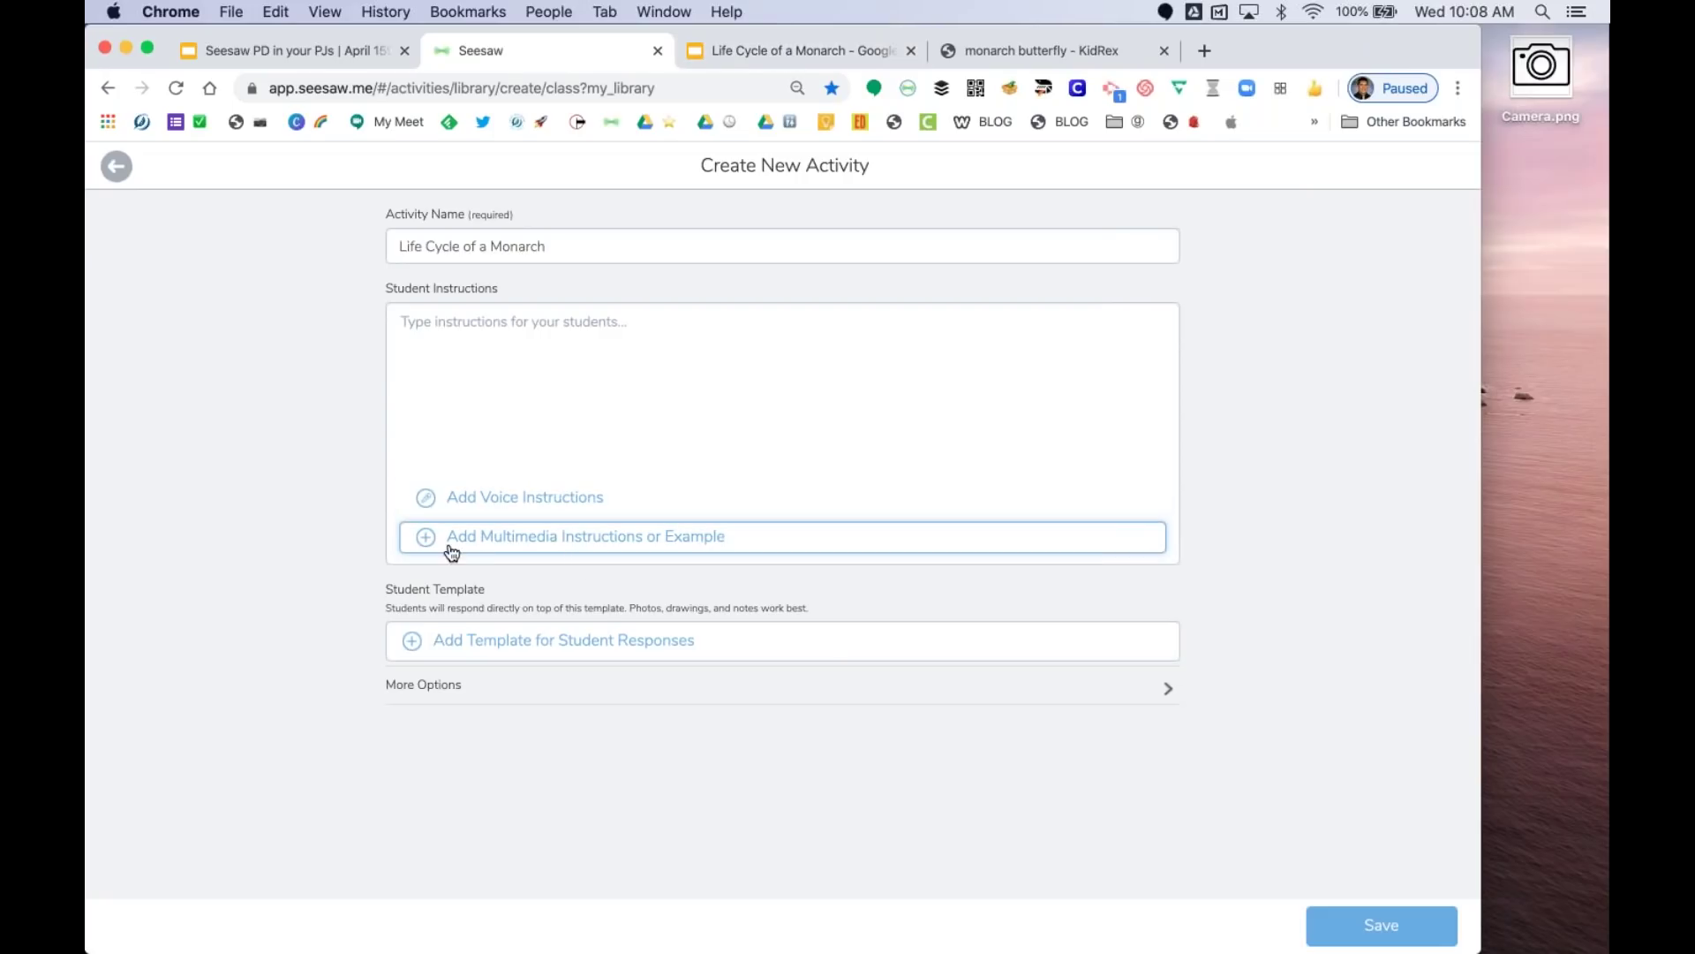
# - Find the "Life Cycle of a Monarch" presentation in Google Drive and attach it to the activity as multimedia instructions
pyautogui.click(757, 538)
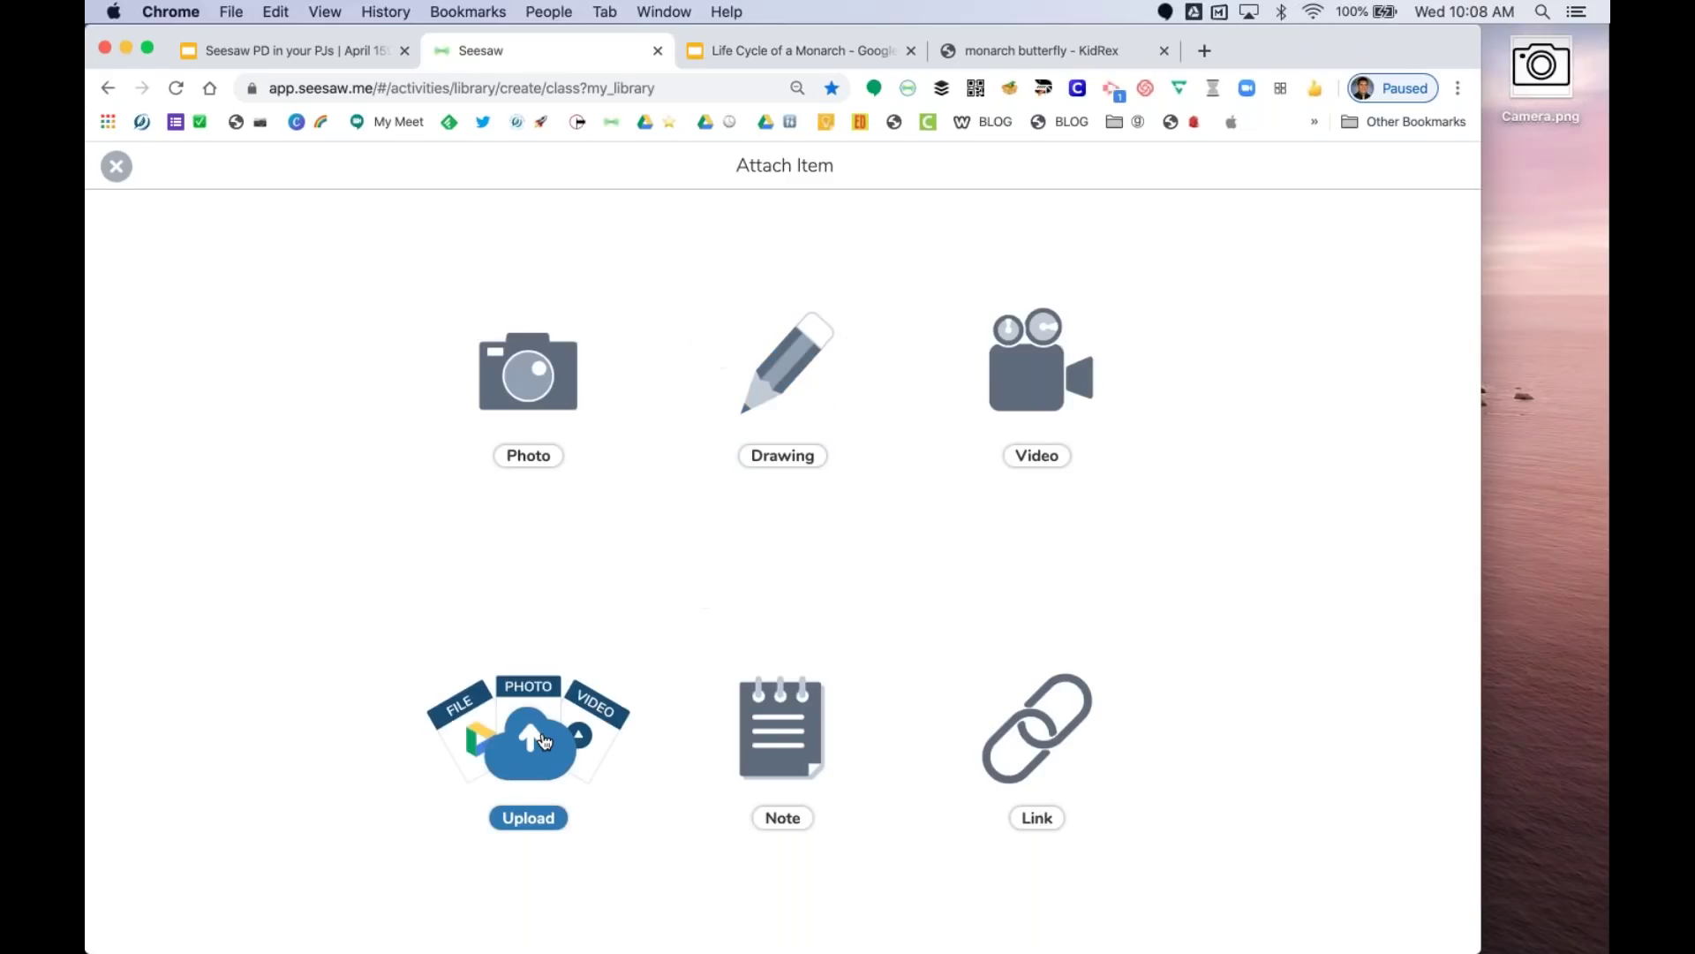
pyautogui.click(545, 741)
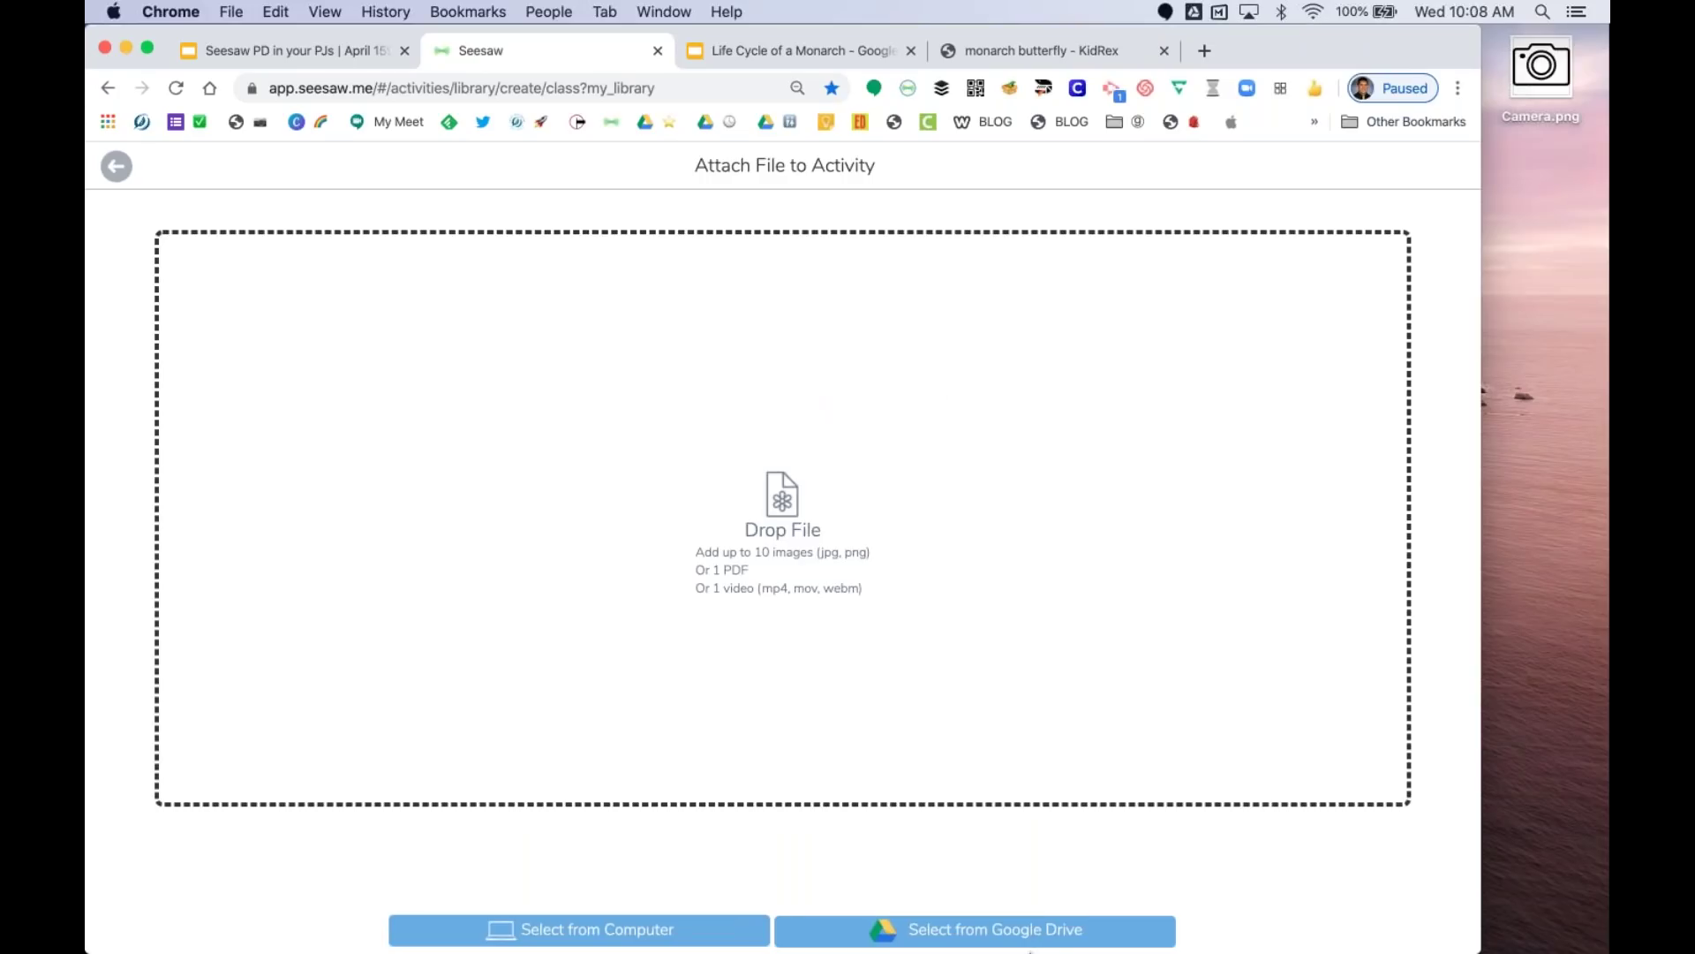
pyautogui.click(981, 938)
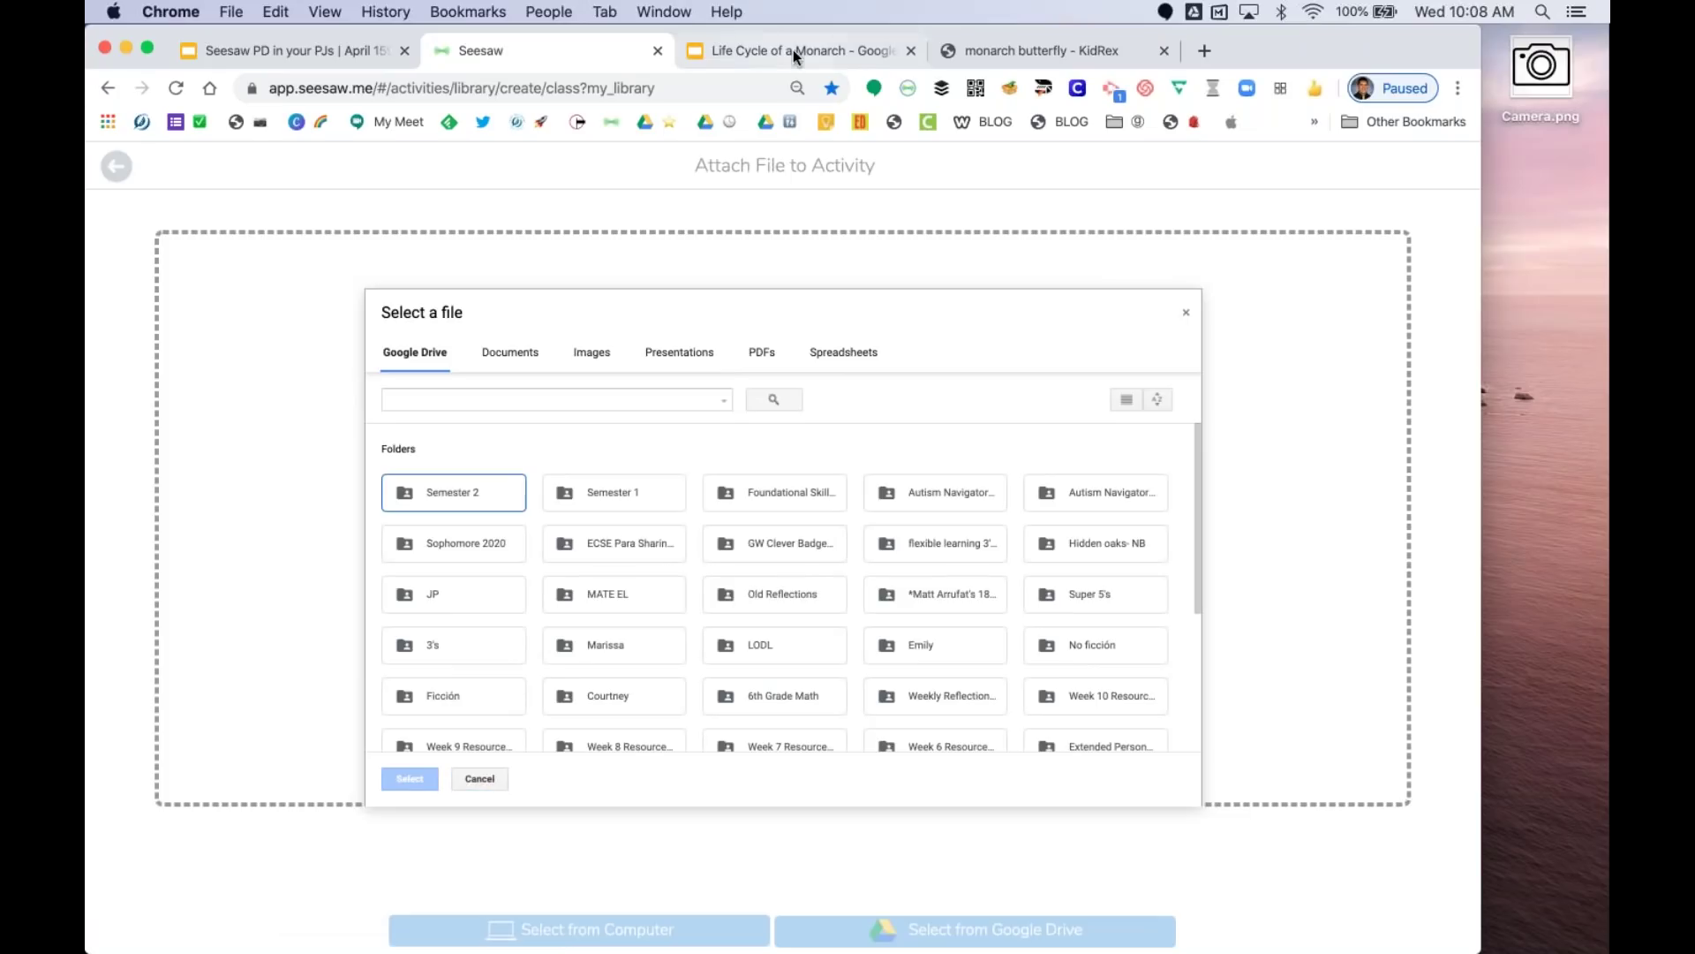
pyautogui.click(508, 400)
pyautogui.write('life cycl')
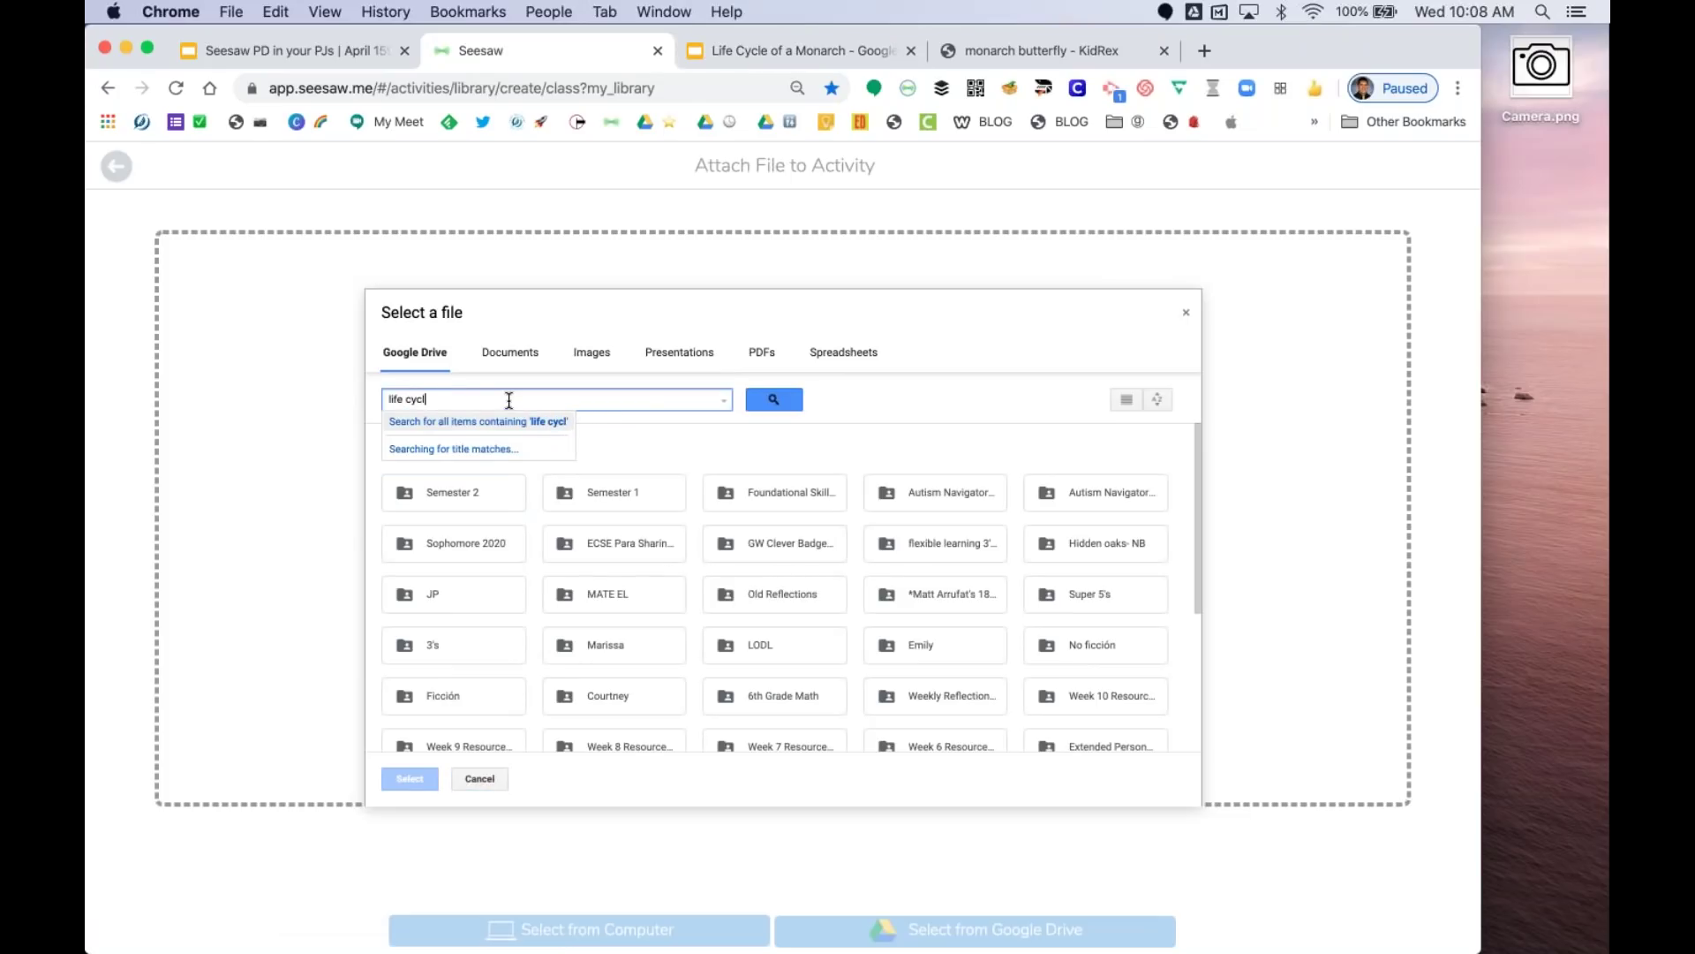
pyautogui.write('e of a monar')
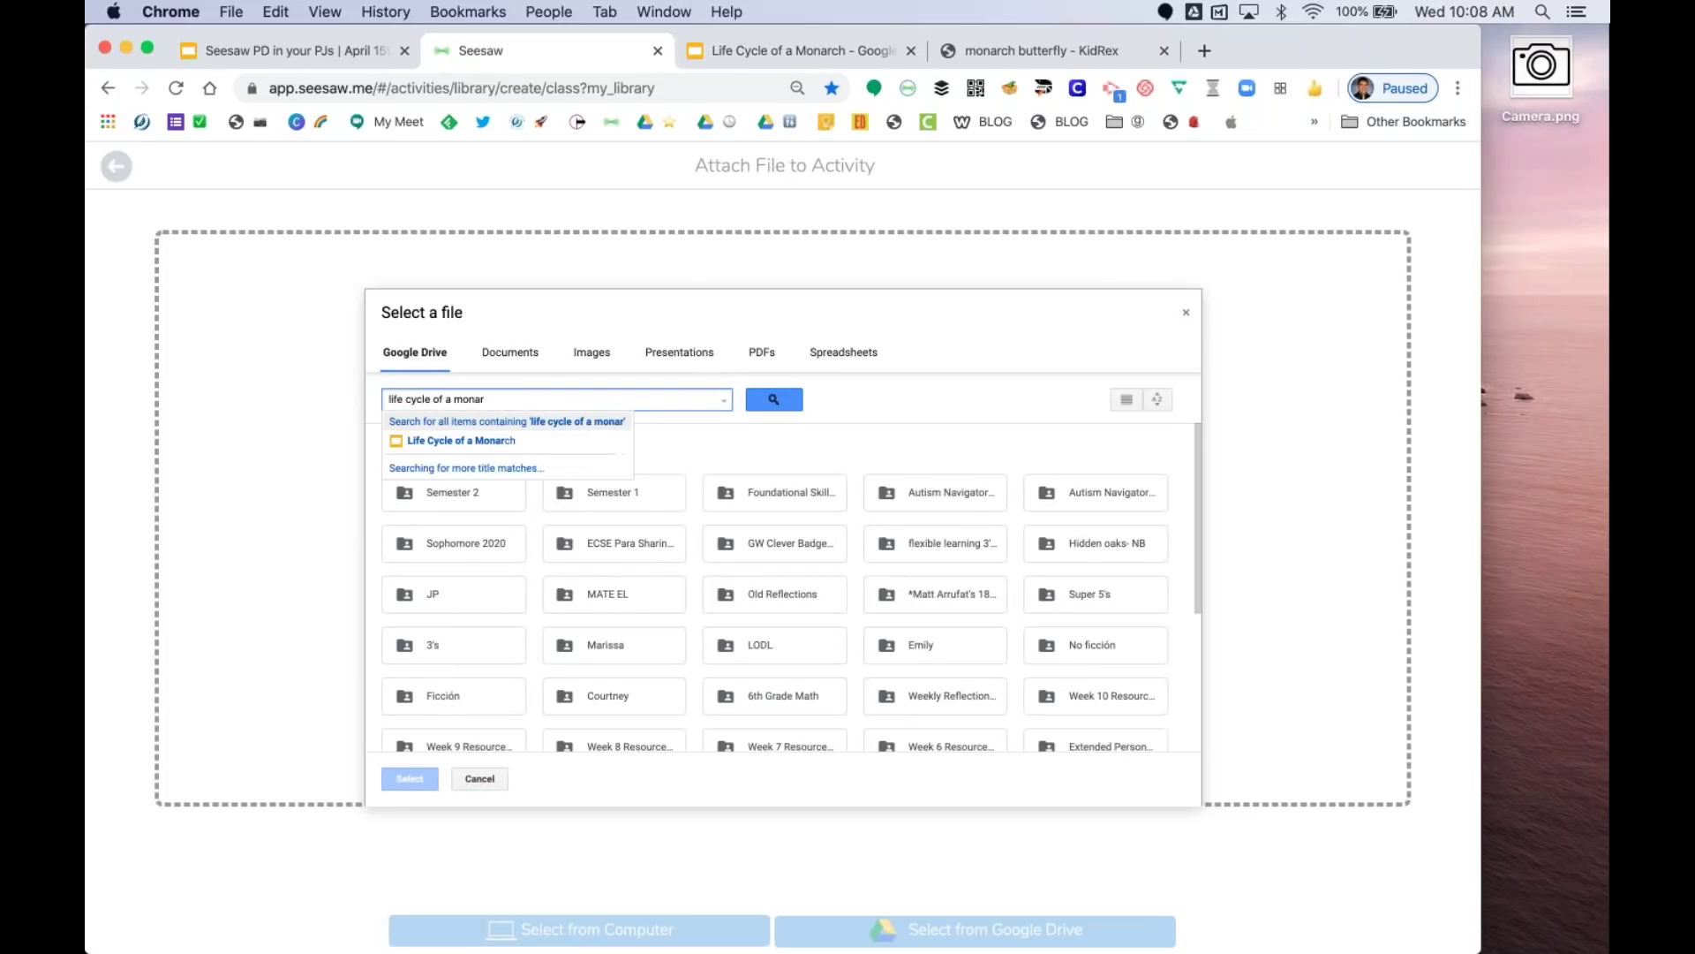
pyautogui.click(434, 445)
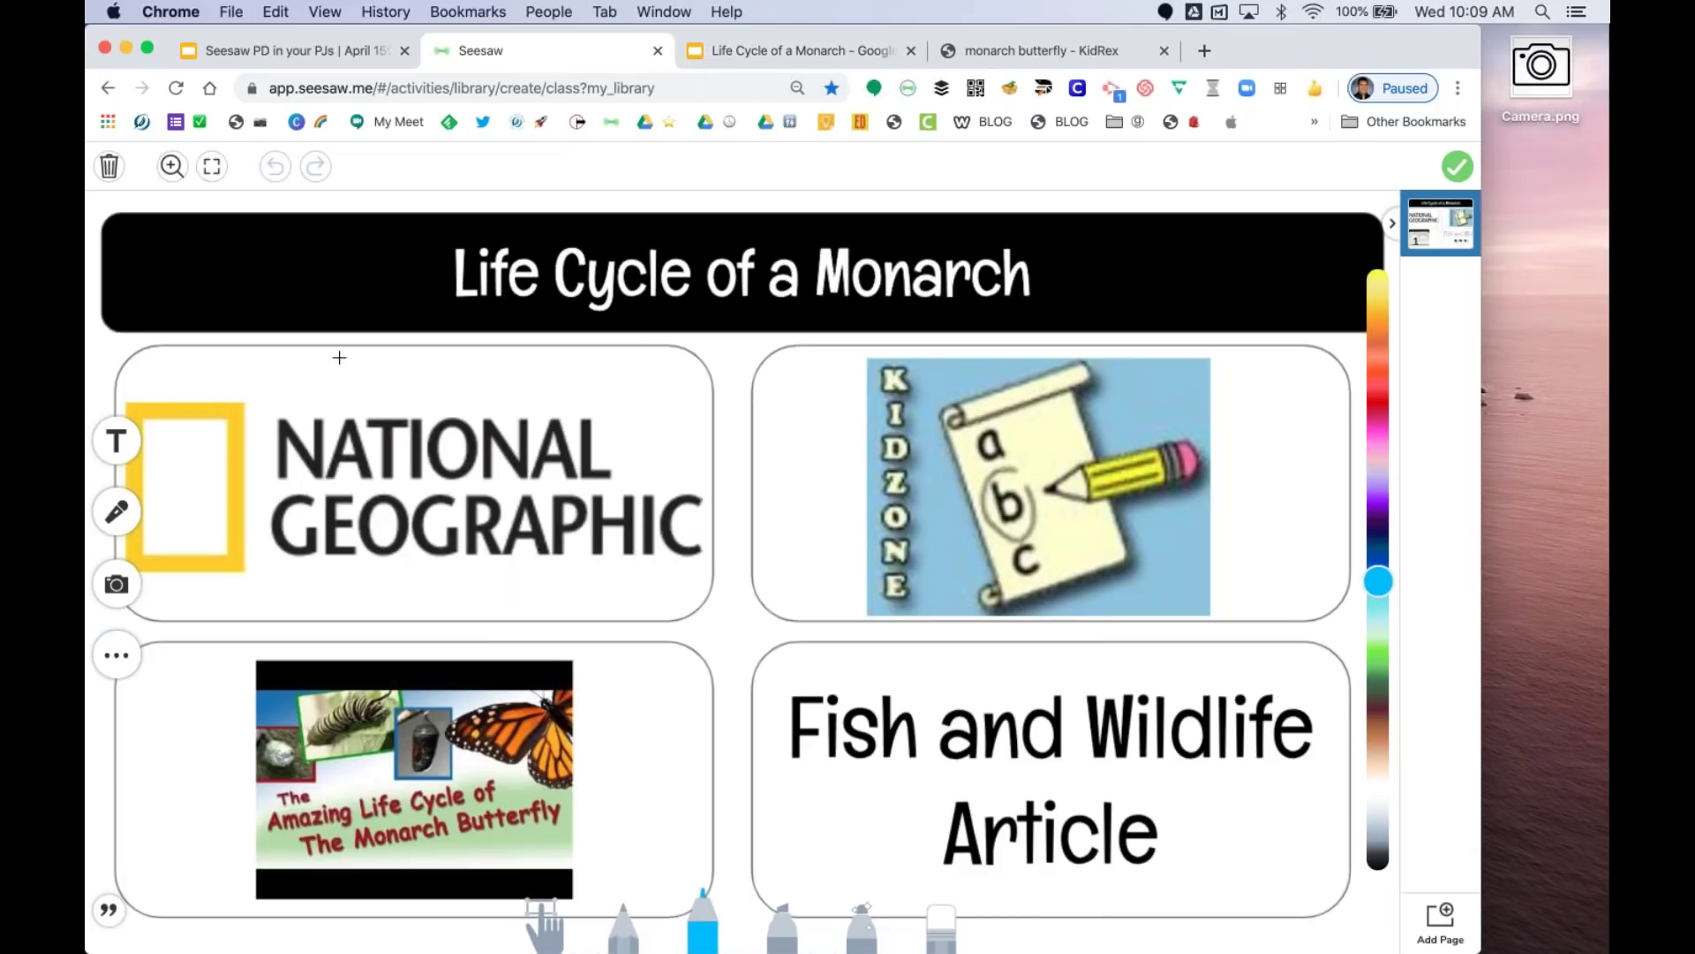
# - Switch to the Life Cycle of a Monarch presentation in Google Slides, publish it to the web and copy its published link
pyautogui.click(735, 50)
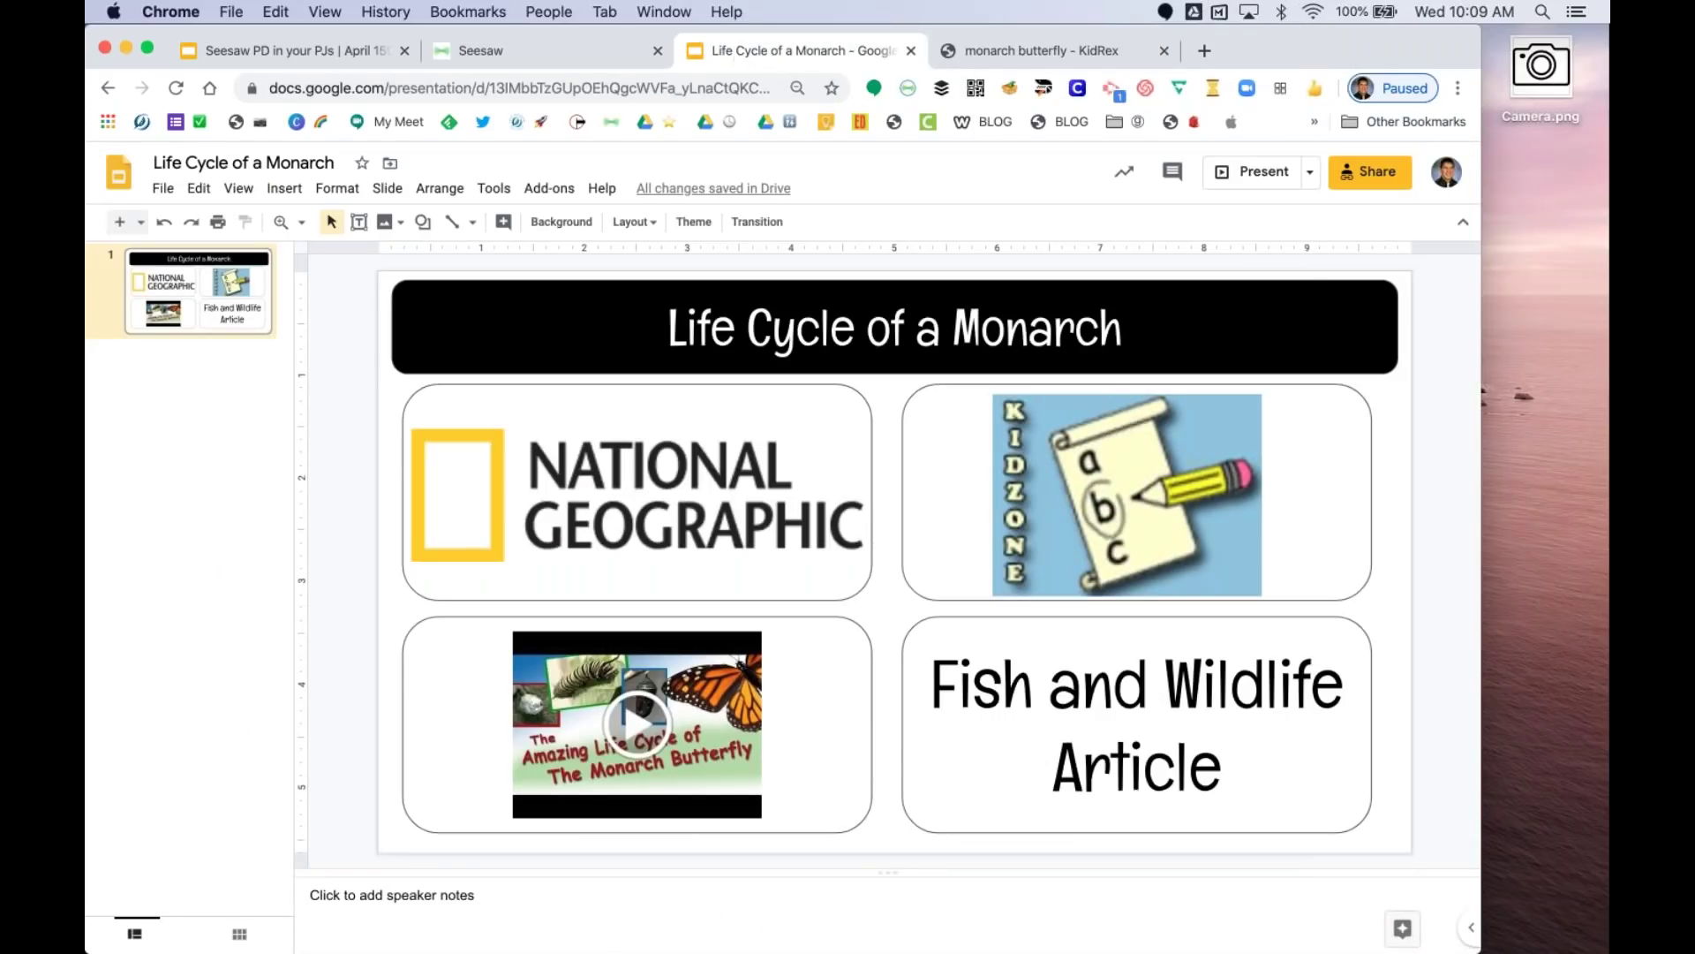
pyautogui.click(162, 190)
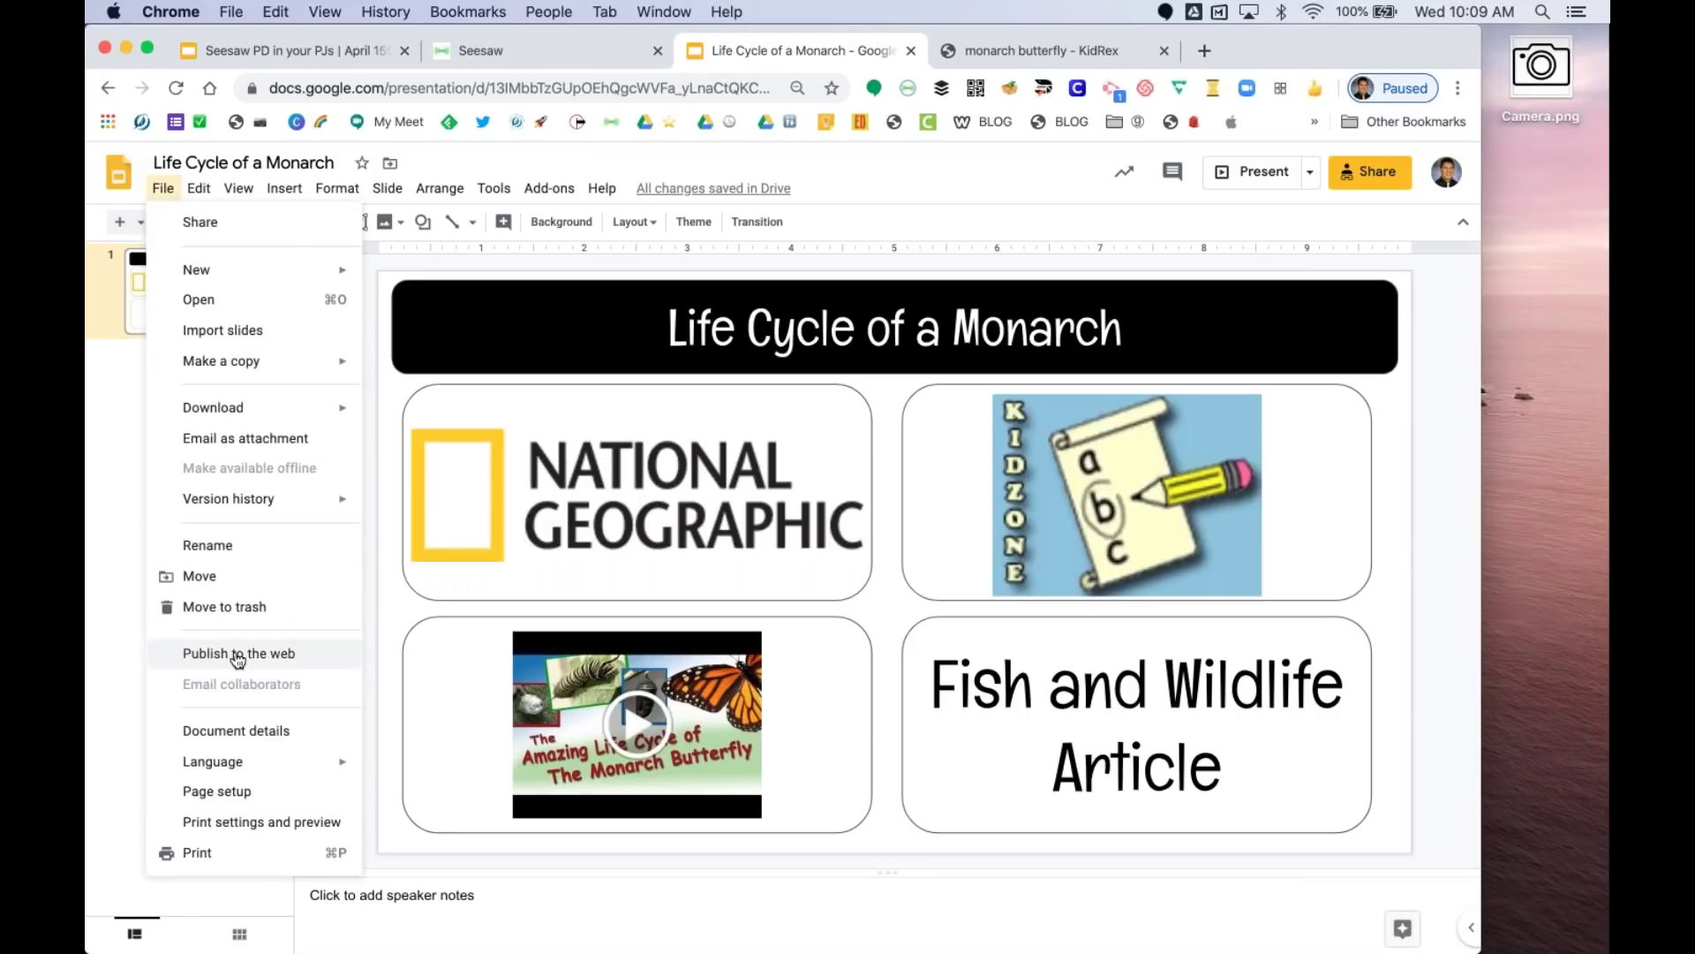
pyautogui.click(306, 654)
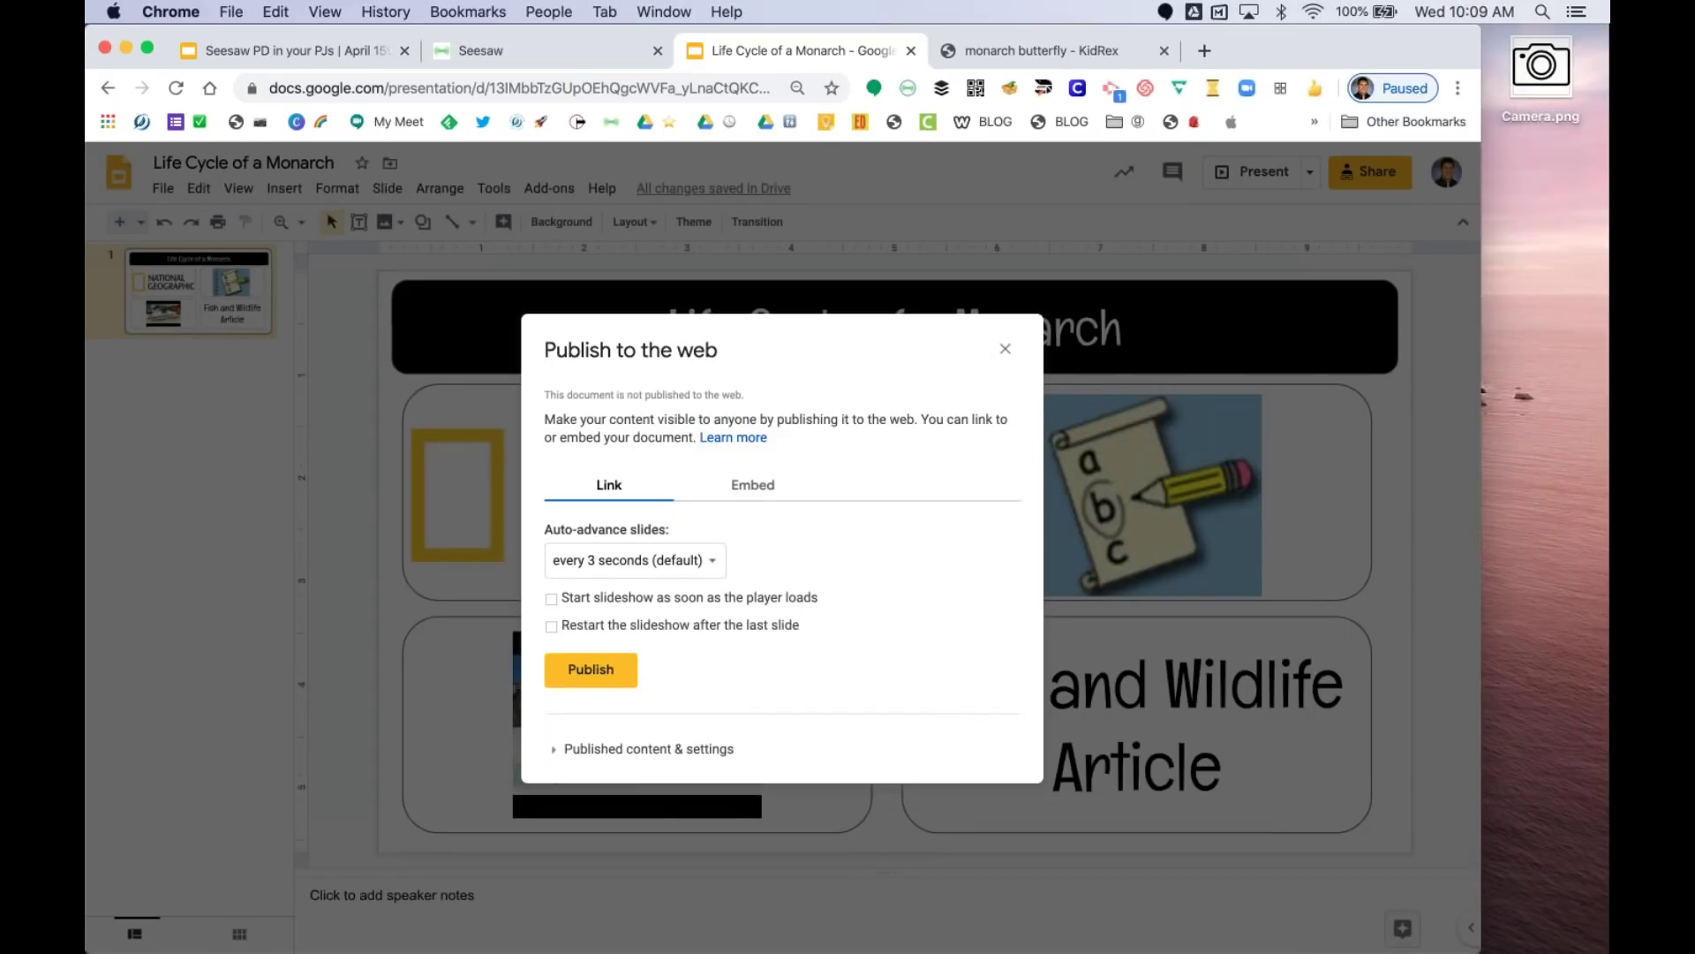
pyautogui.click(605, 672)
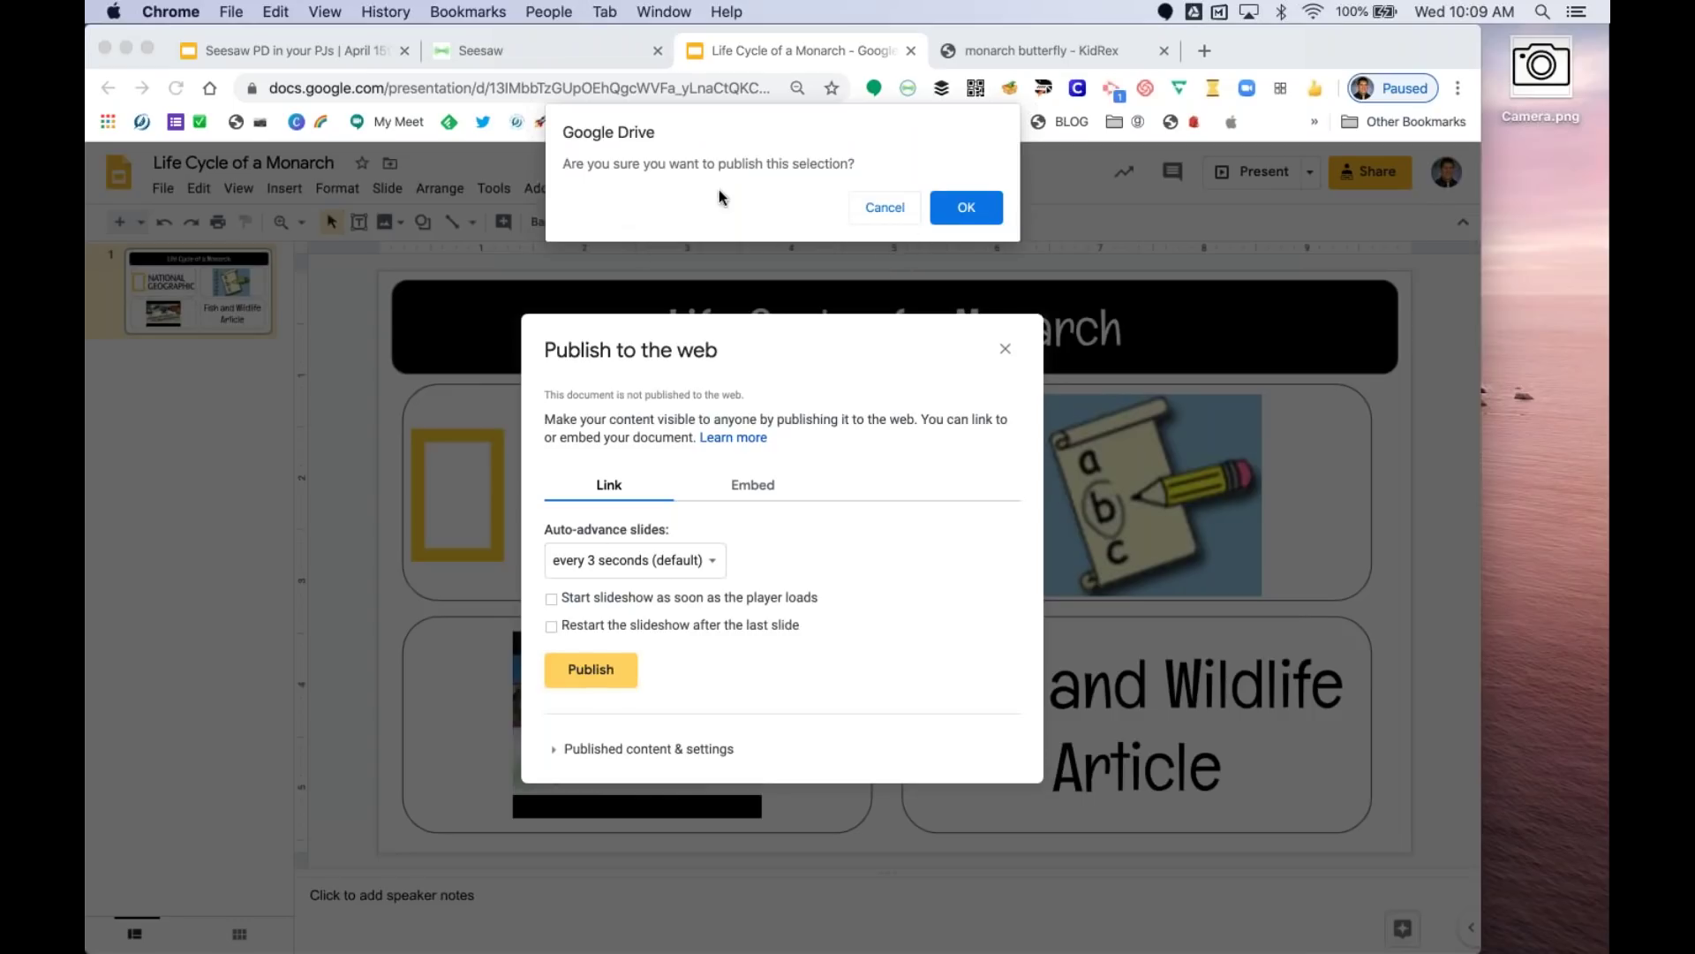
pyautogui.click(966, 212)
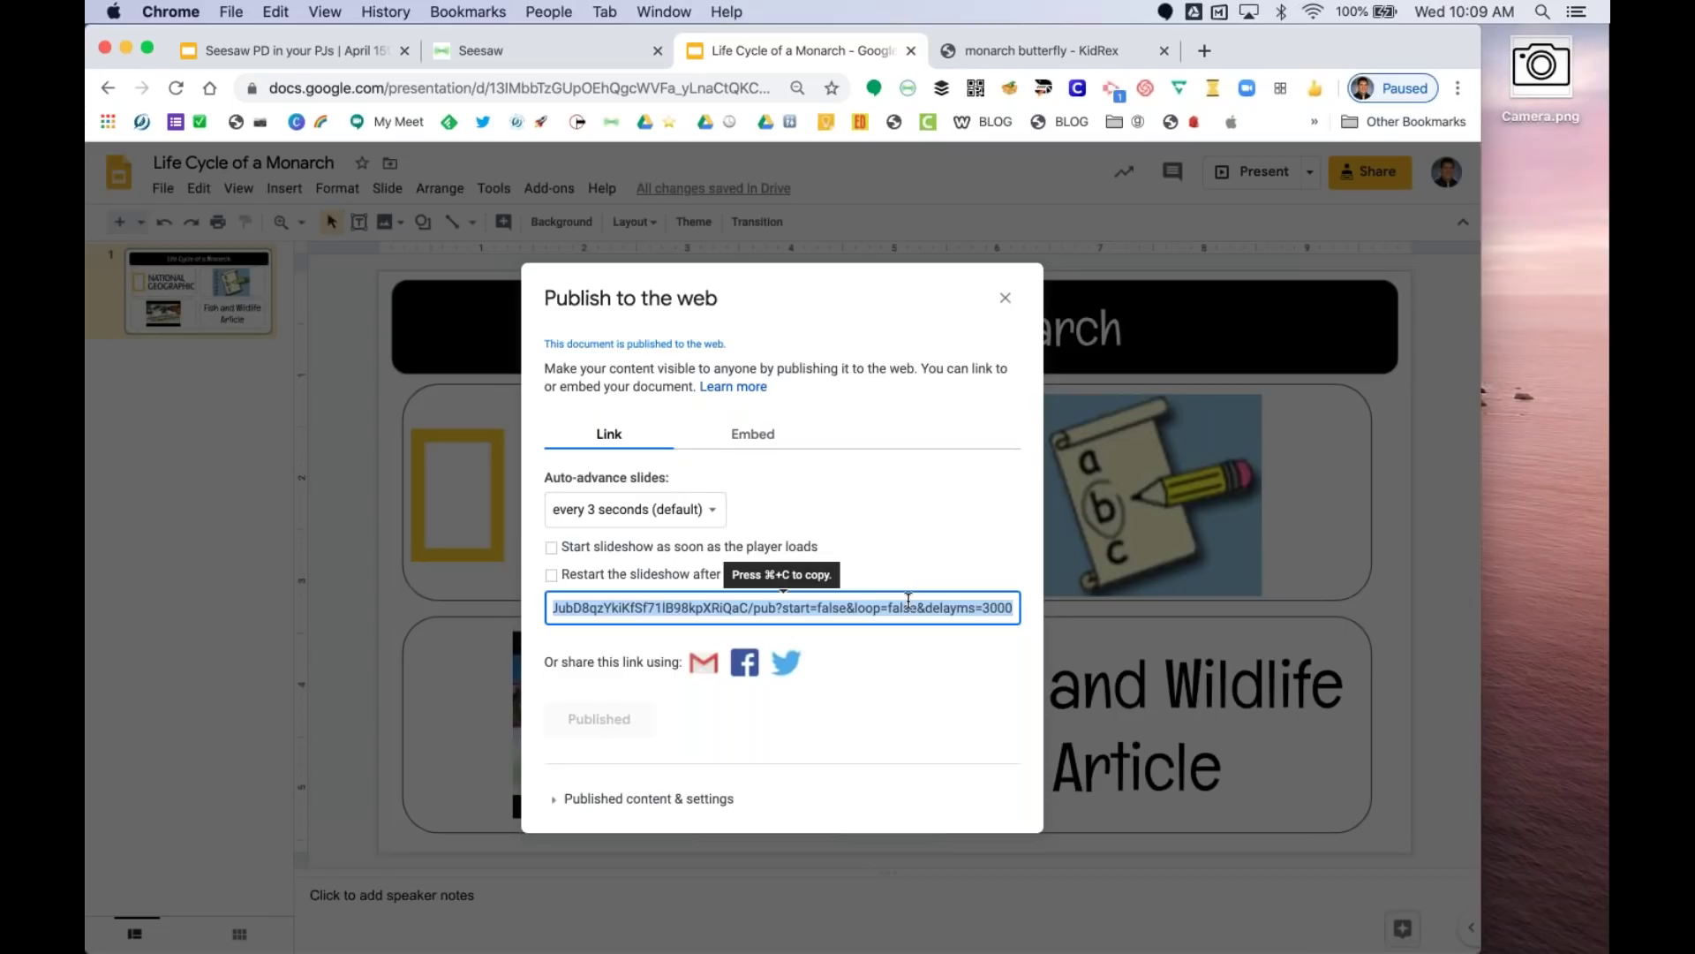
pyautogui.press('super+c')
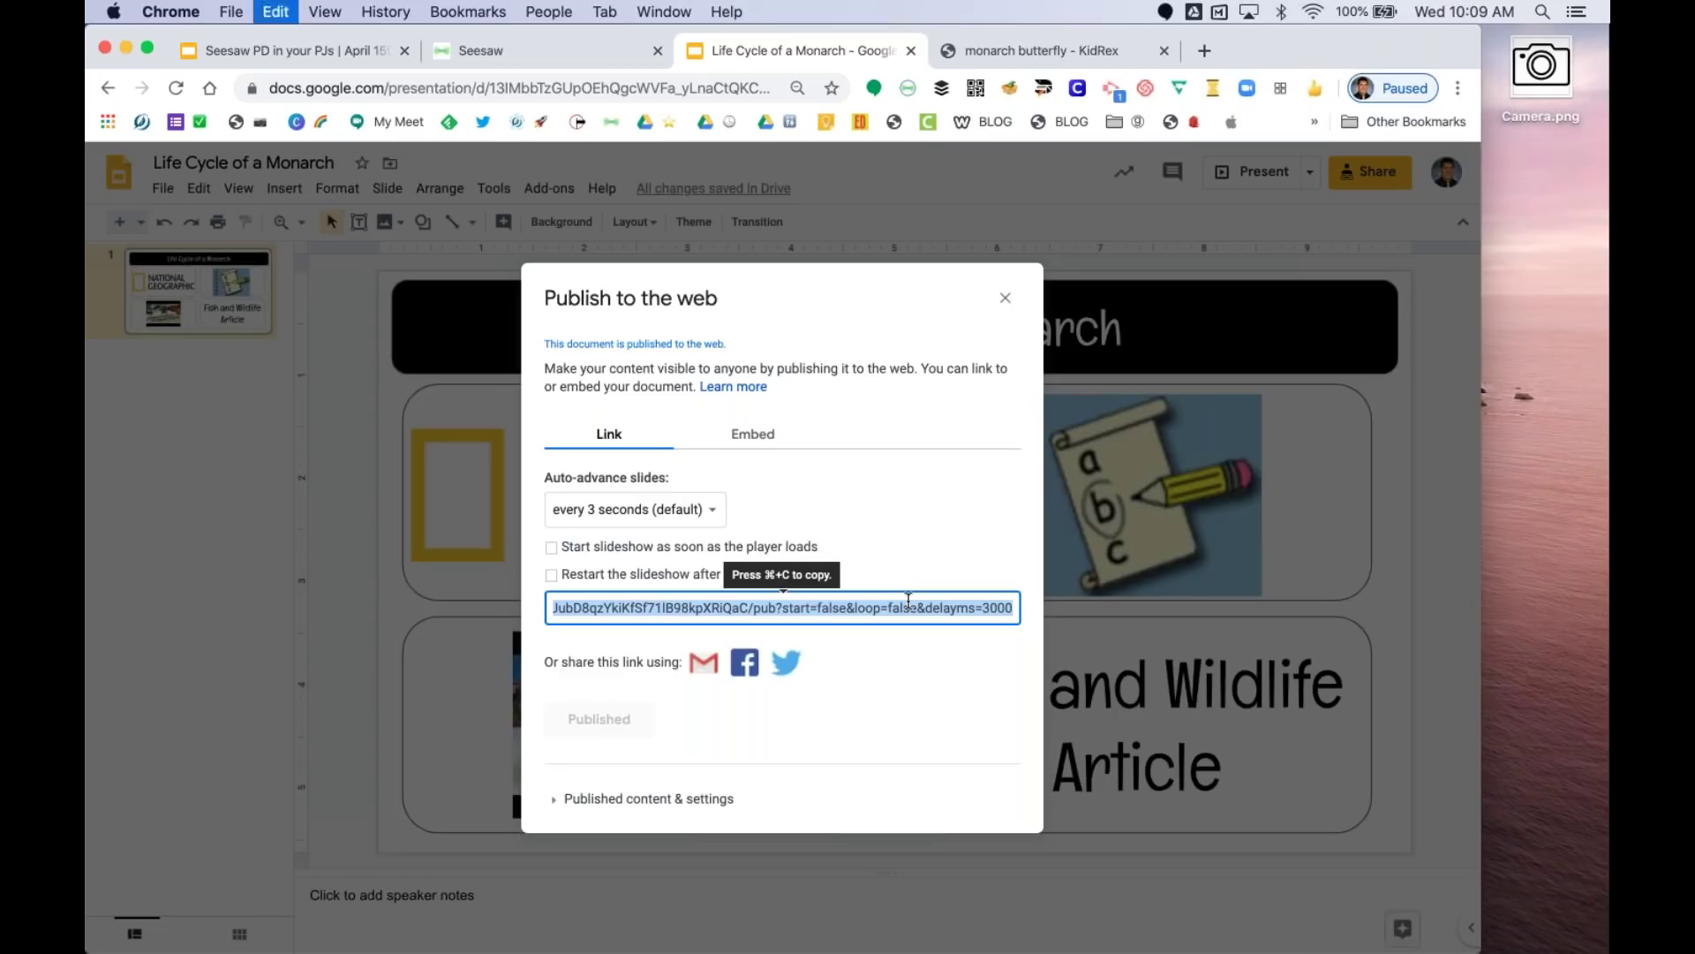
# - Switch back to Seesaw and paste the published presentation link as the caption of the Life Cycle of a Monarch example
pyautogui.click(549, 53)
pyautogui.click(766, 55)
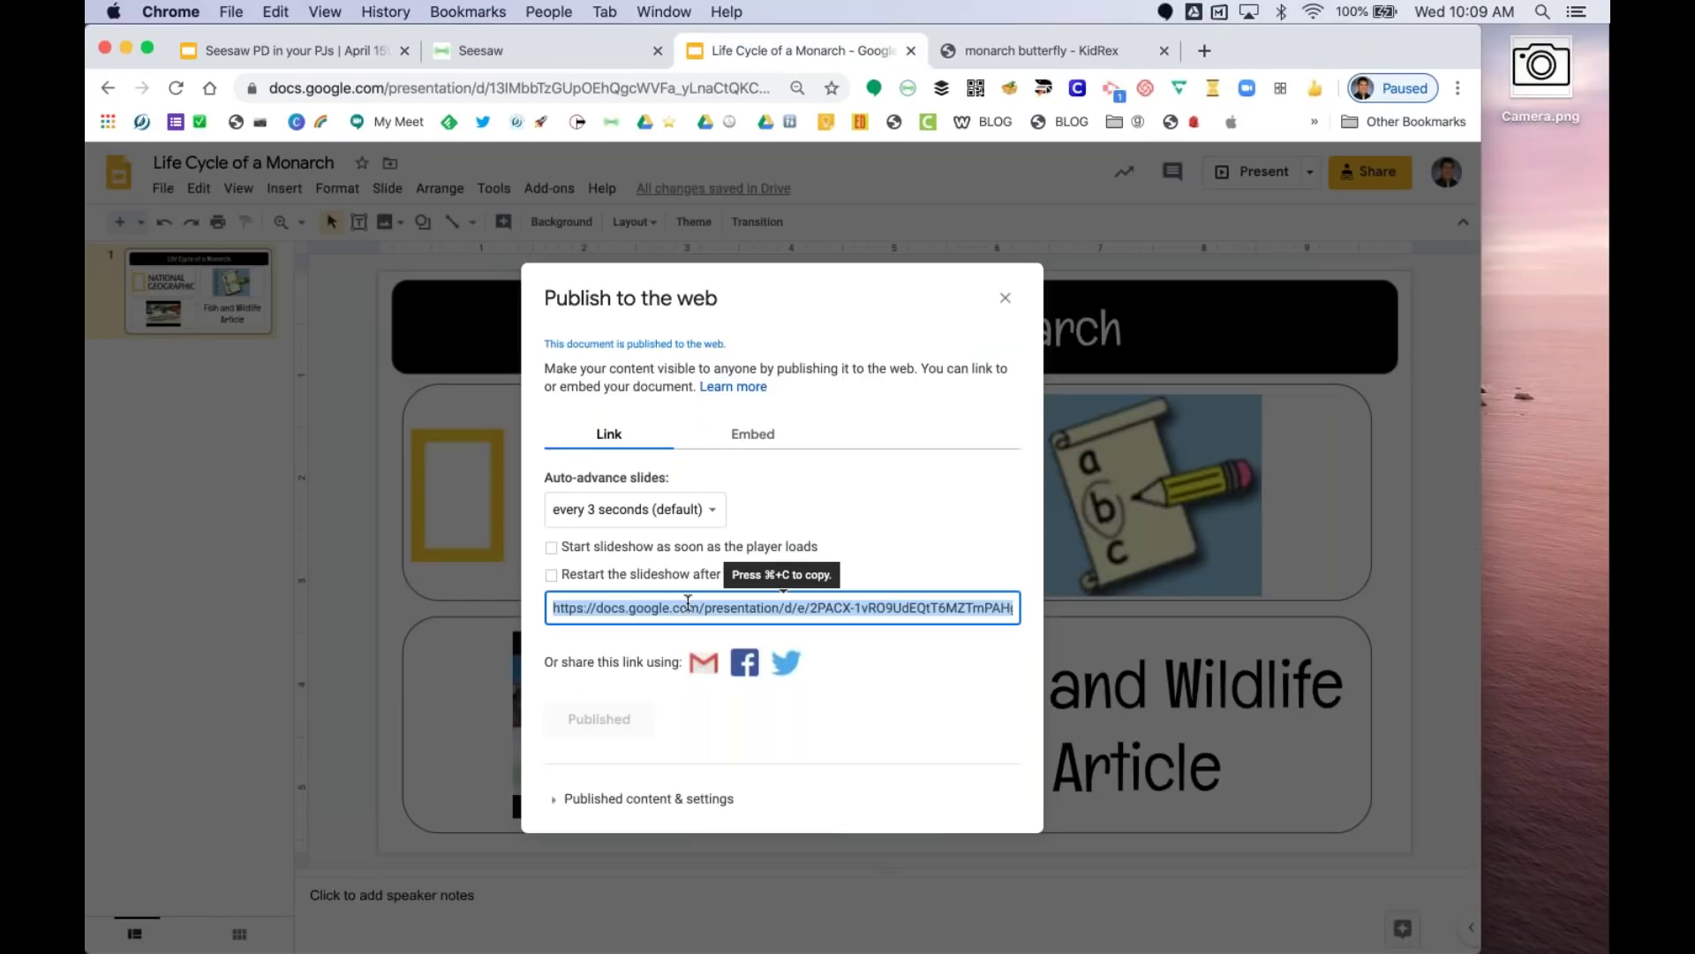
pyautogui.click(487, 57)
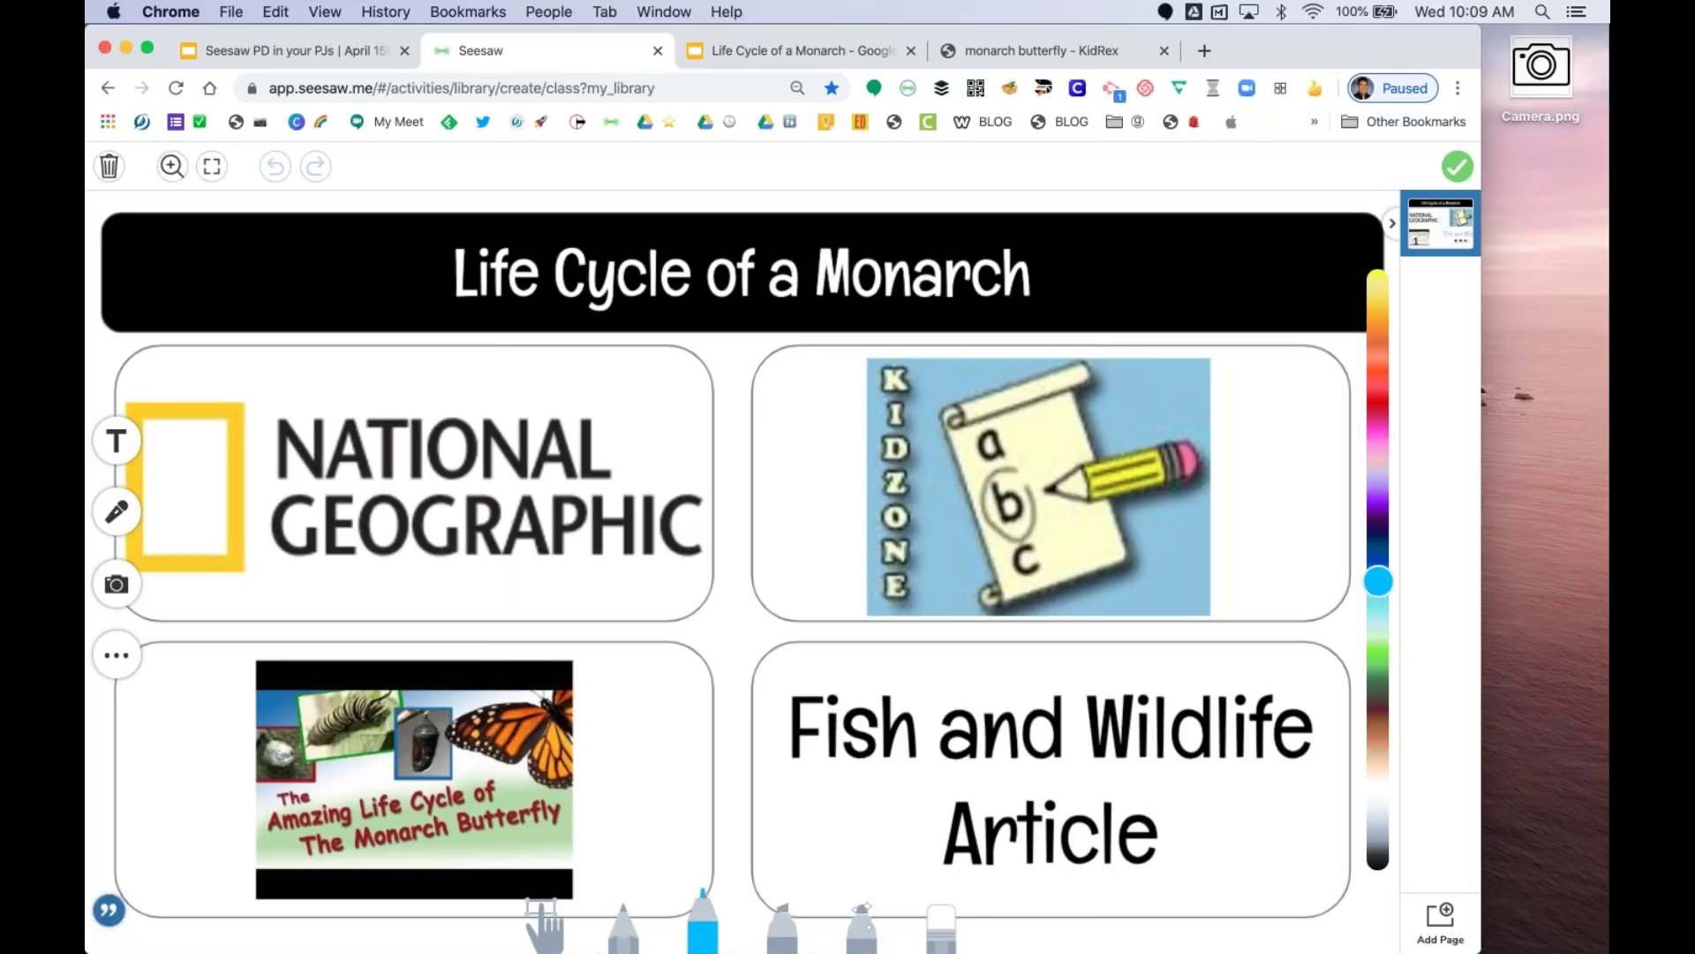
pyautogui.click(107, 913)
pyautogui.press('super+v')
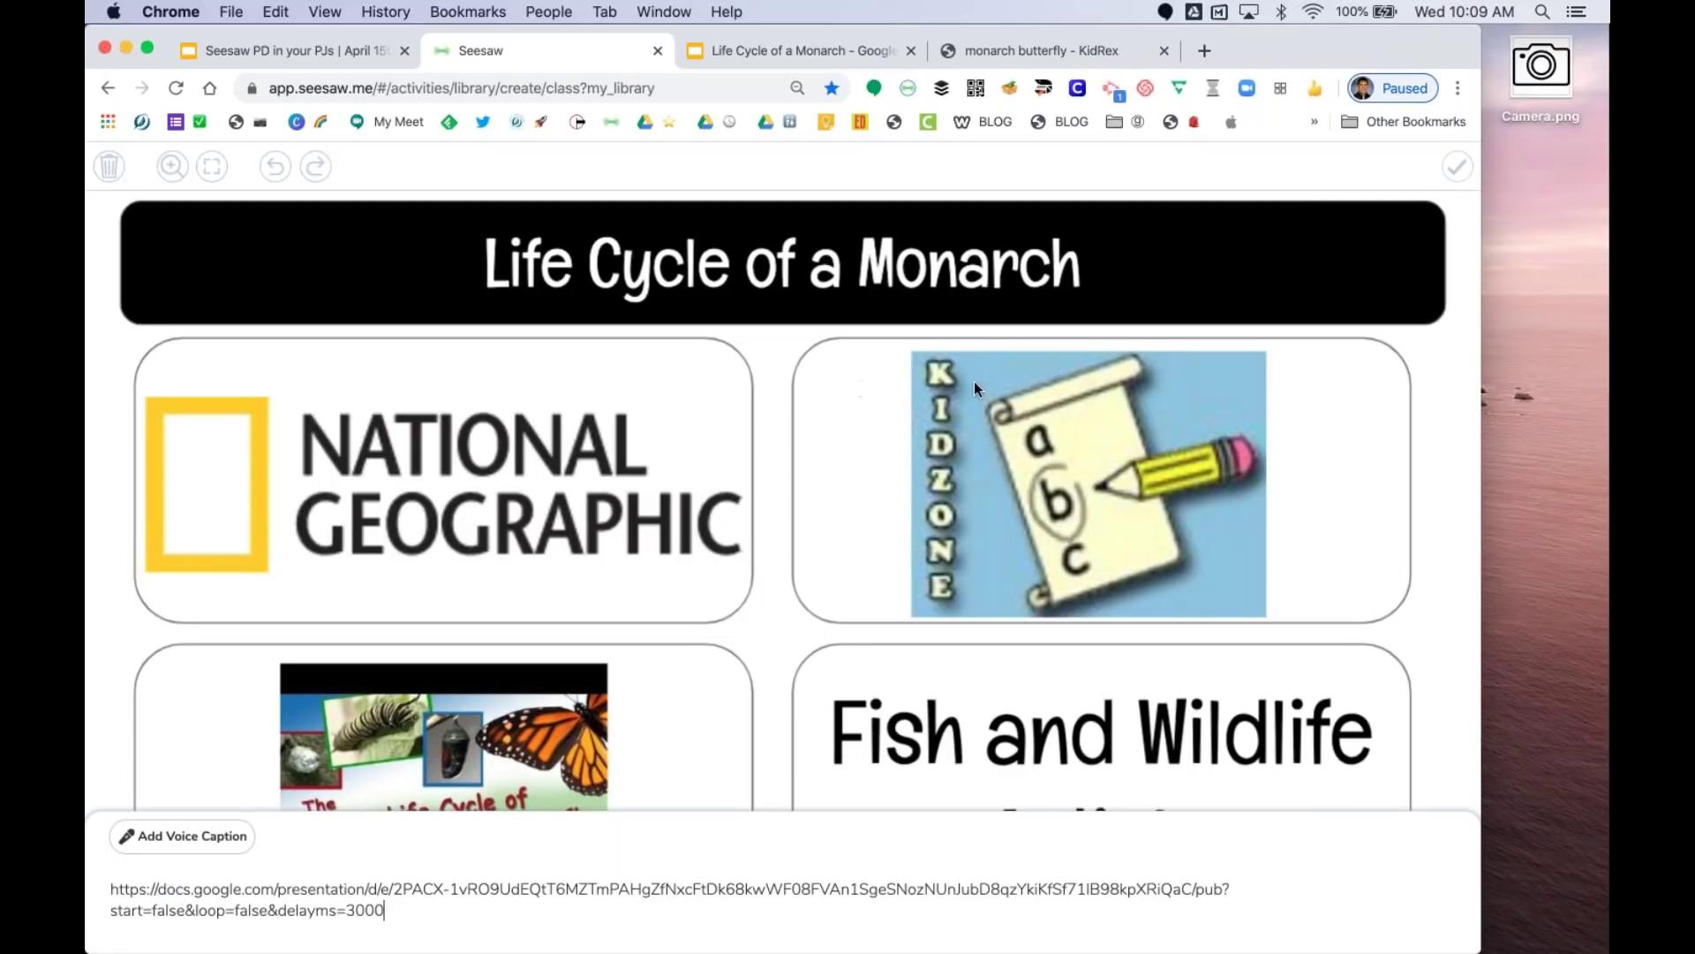
pyautogui.click(878, 394)
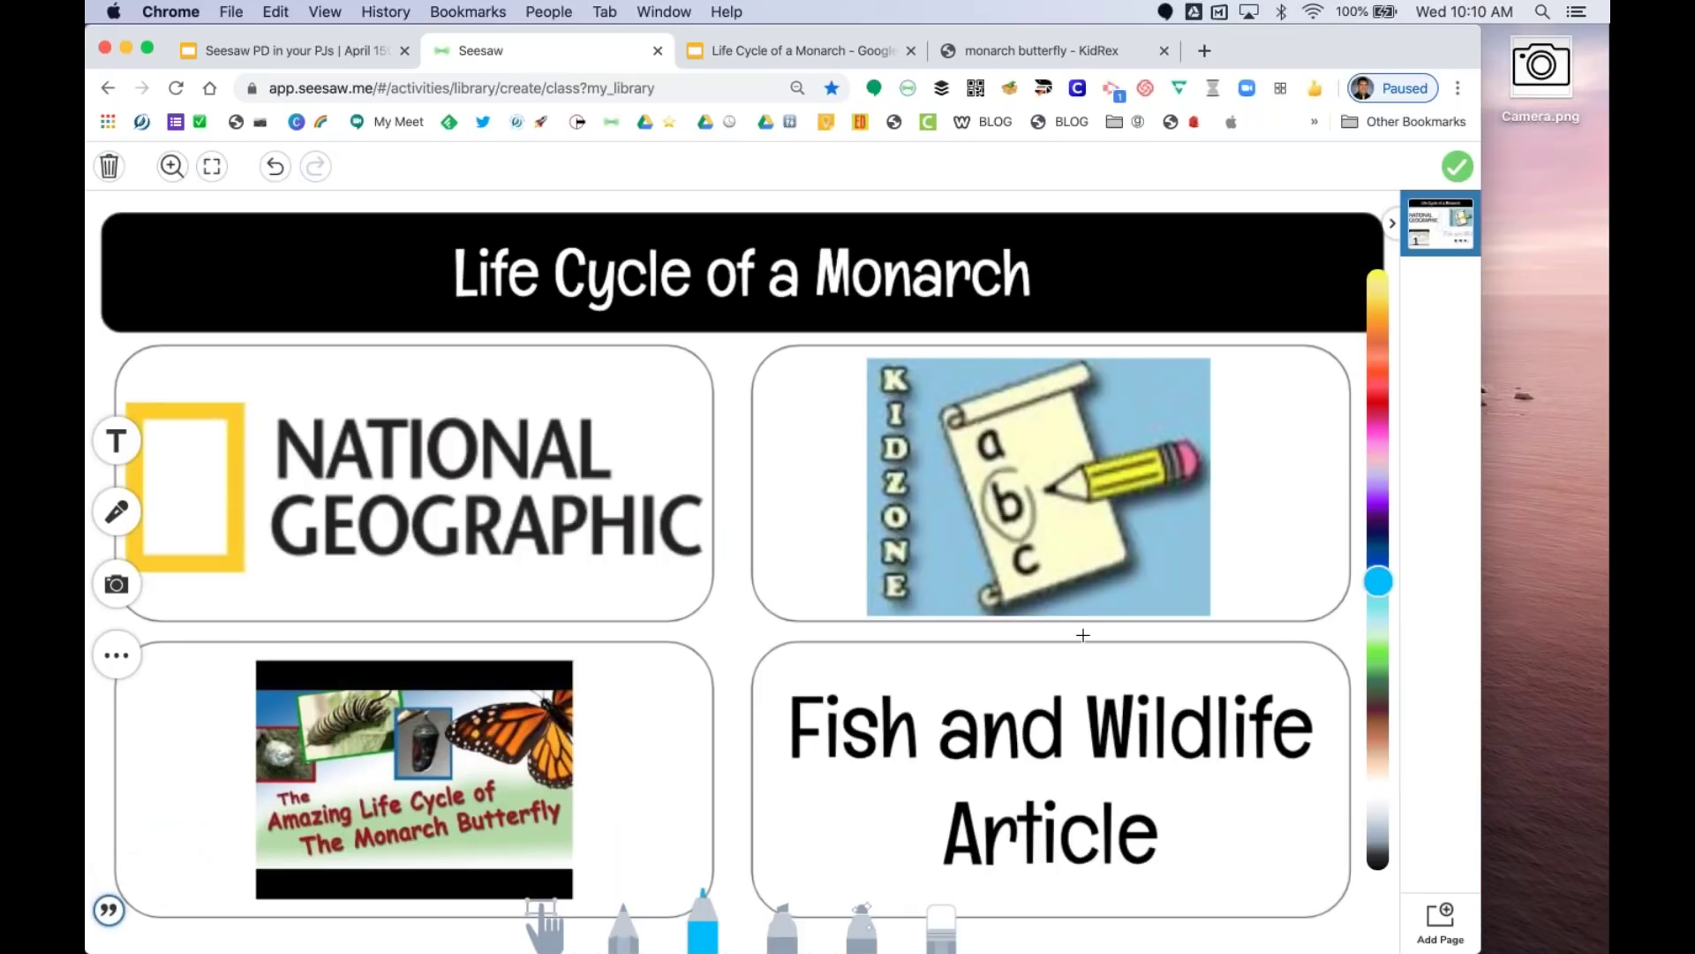
# - Finish the captioned example and save the new Life Cycle of a Monarch activity
pyautogui.click(1461, 166)
pyautogui.click(1466, 169)
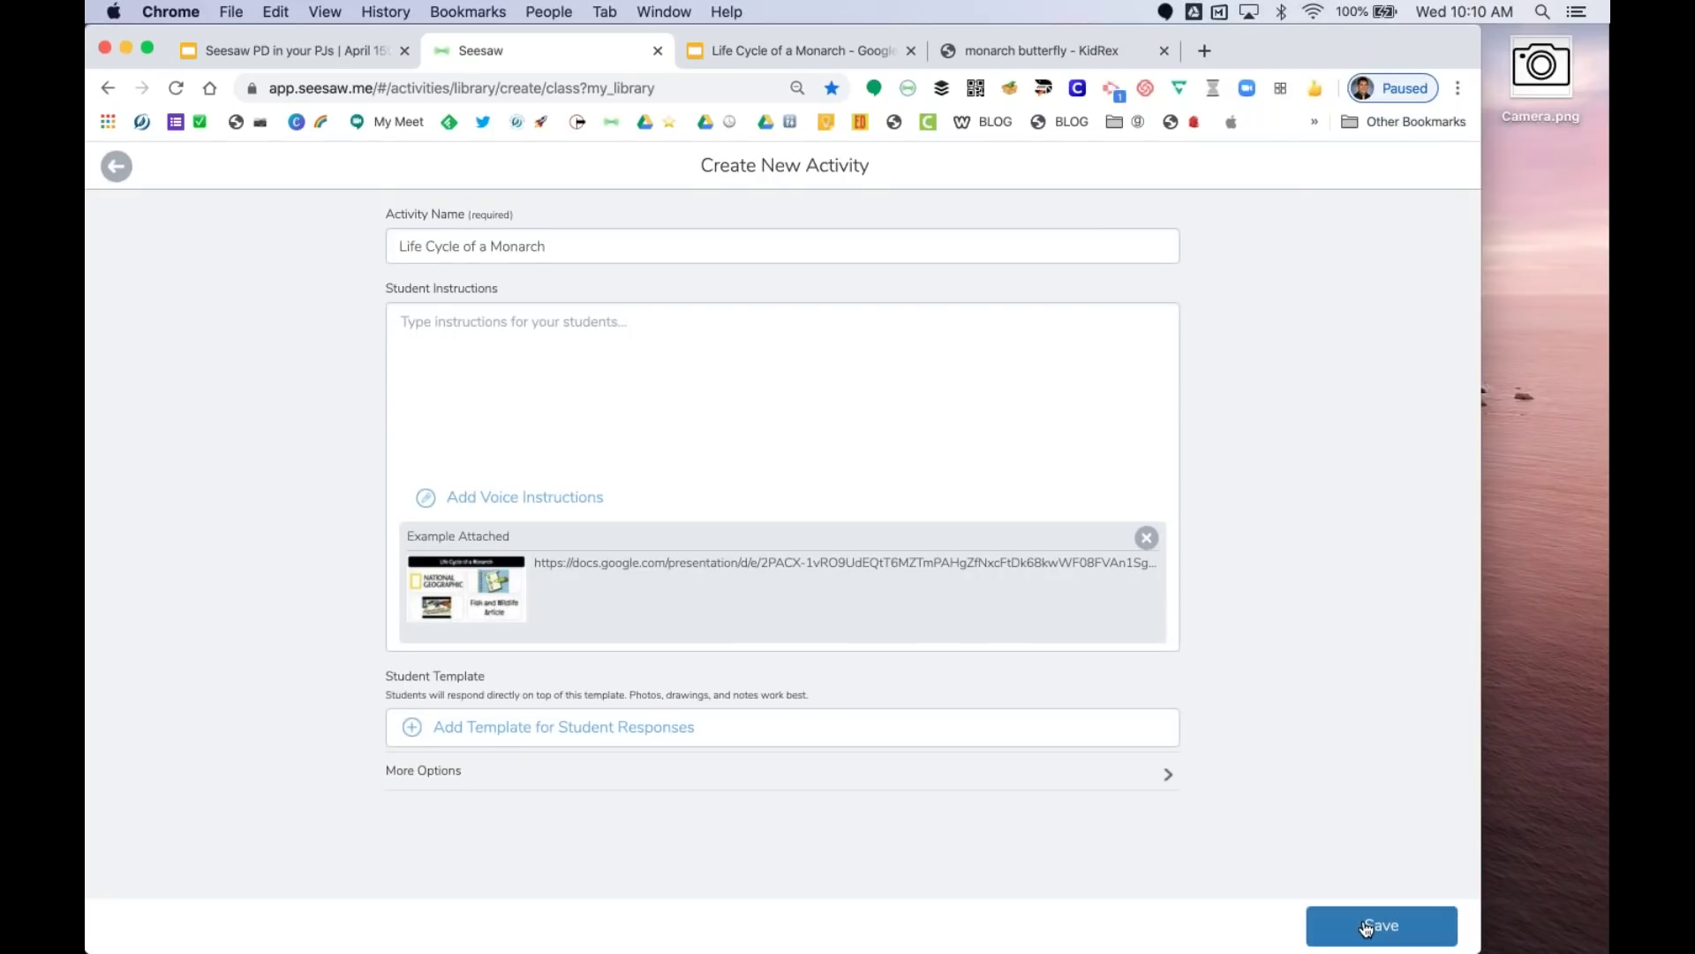
pyautogui.click(1366, 926)
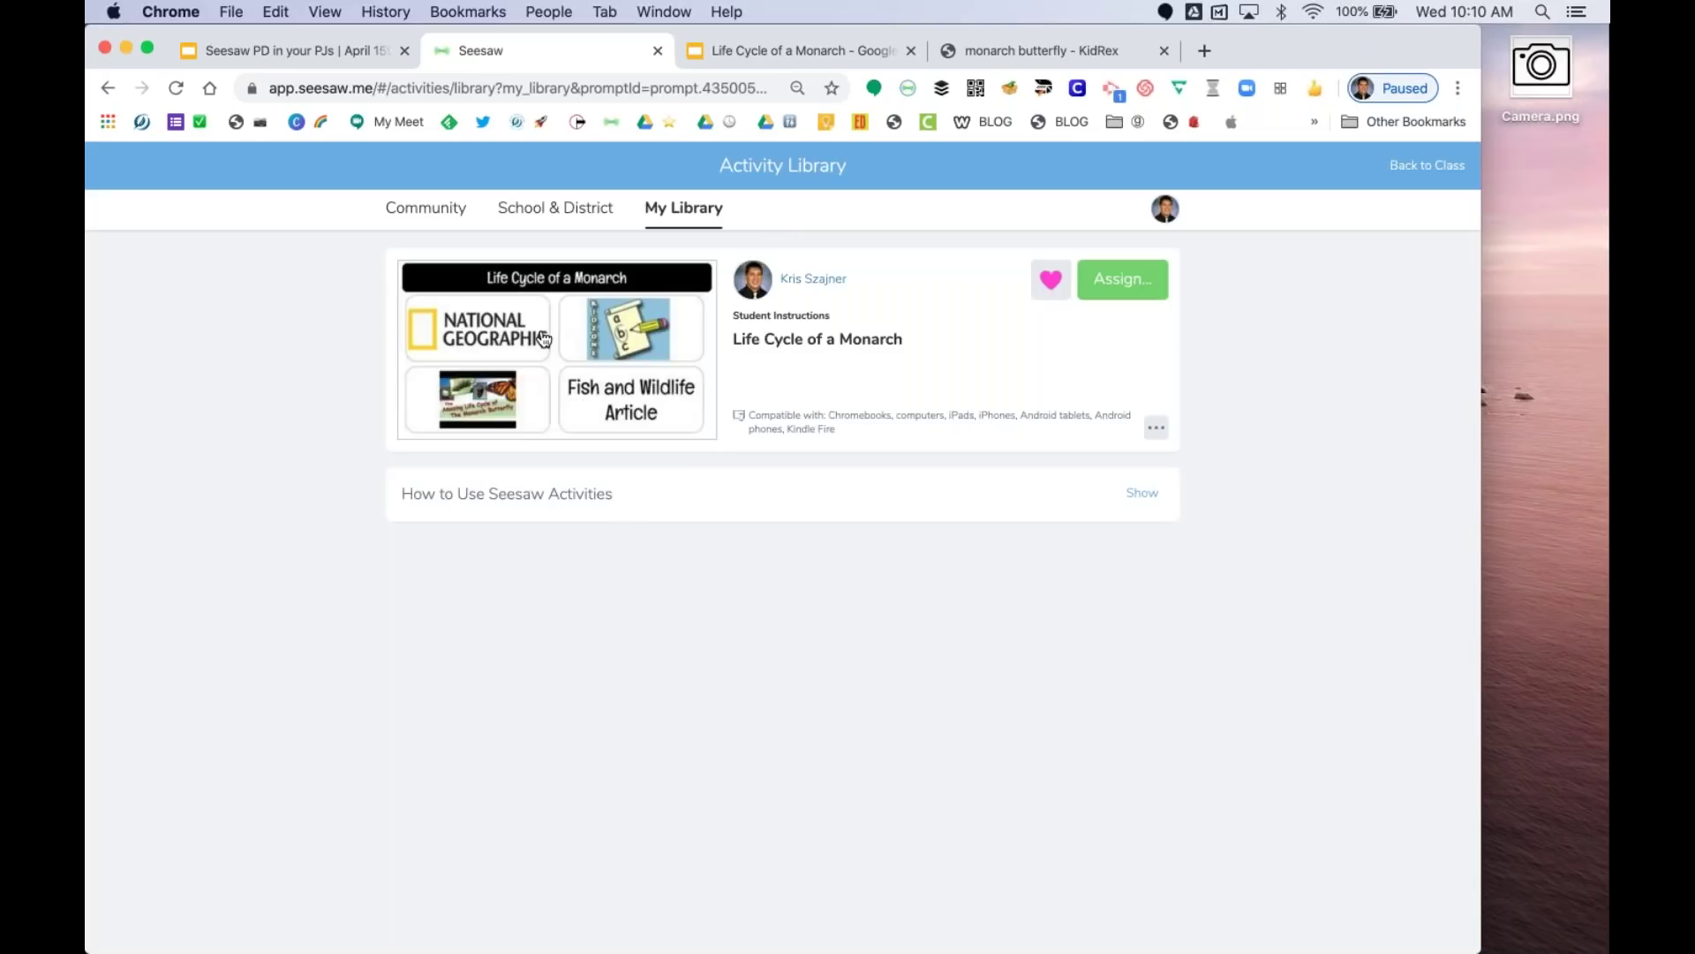
# - Preview the saved activity's example and test its published presentation link, closing both views when done
pyautogui.click(543, 340)
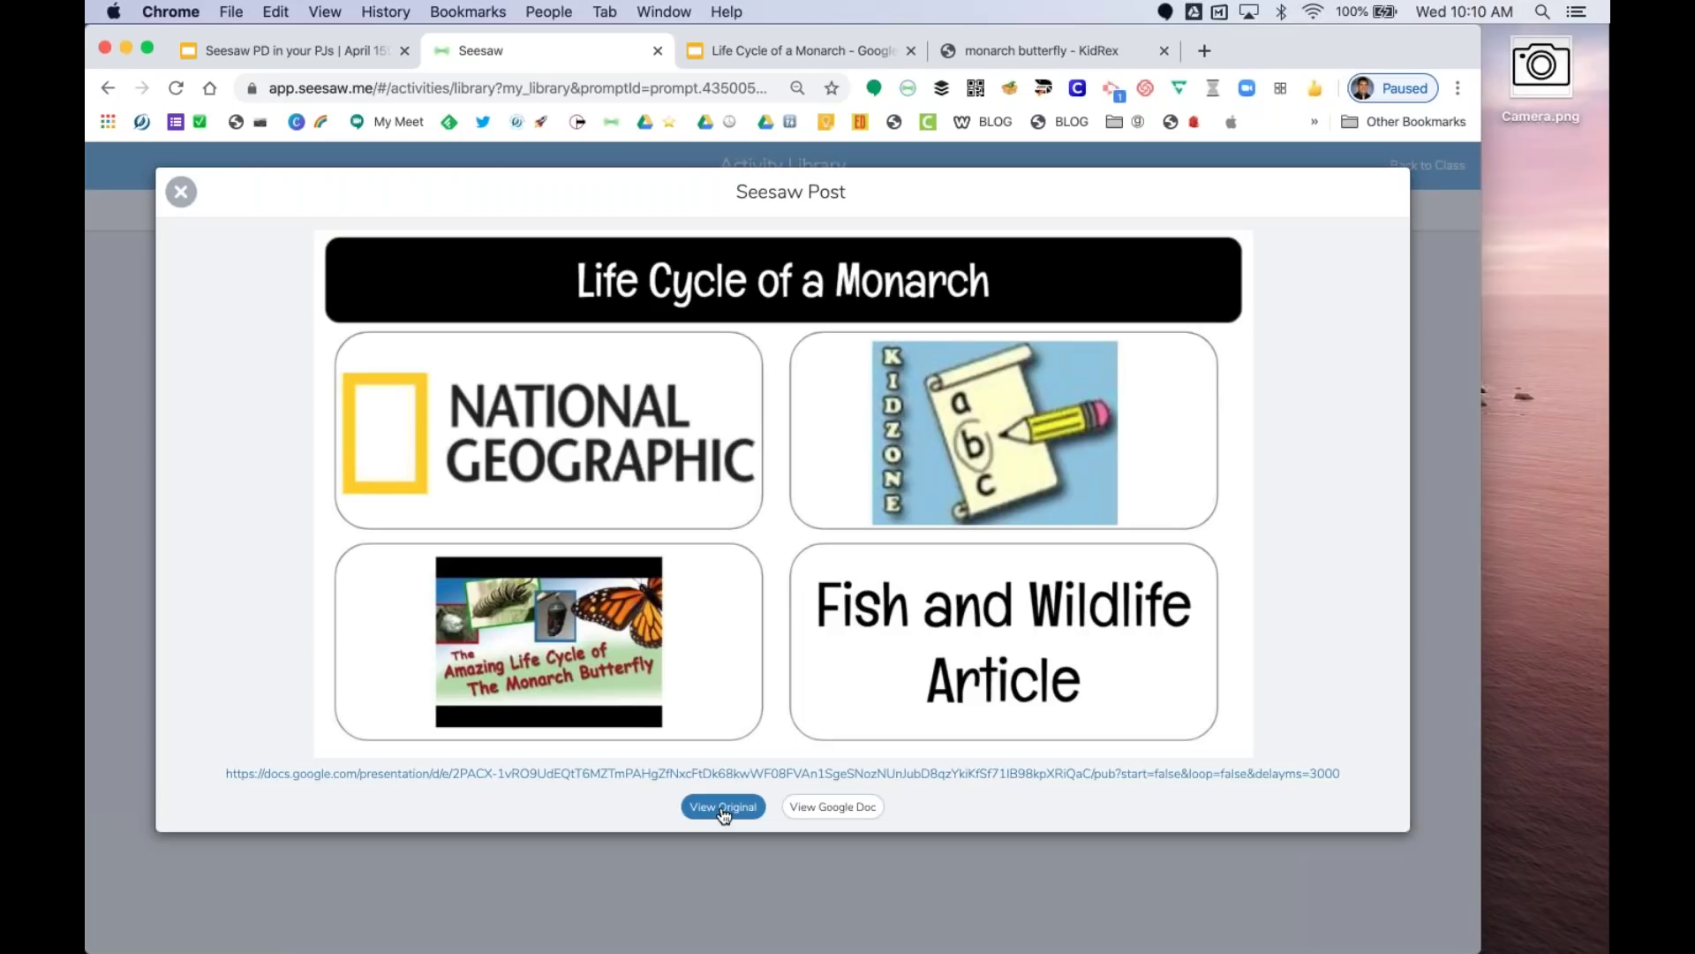
pyautogui.click(831, 816)
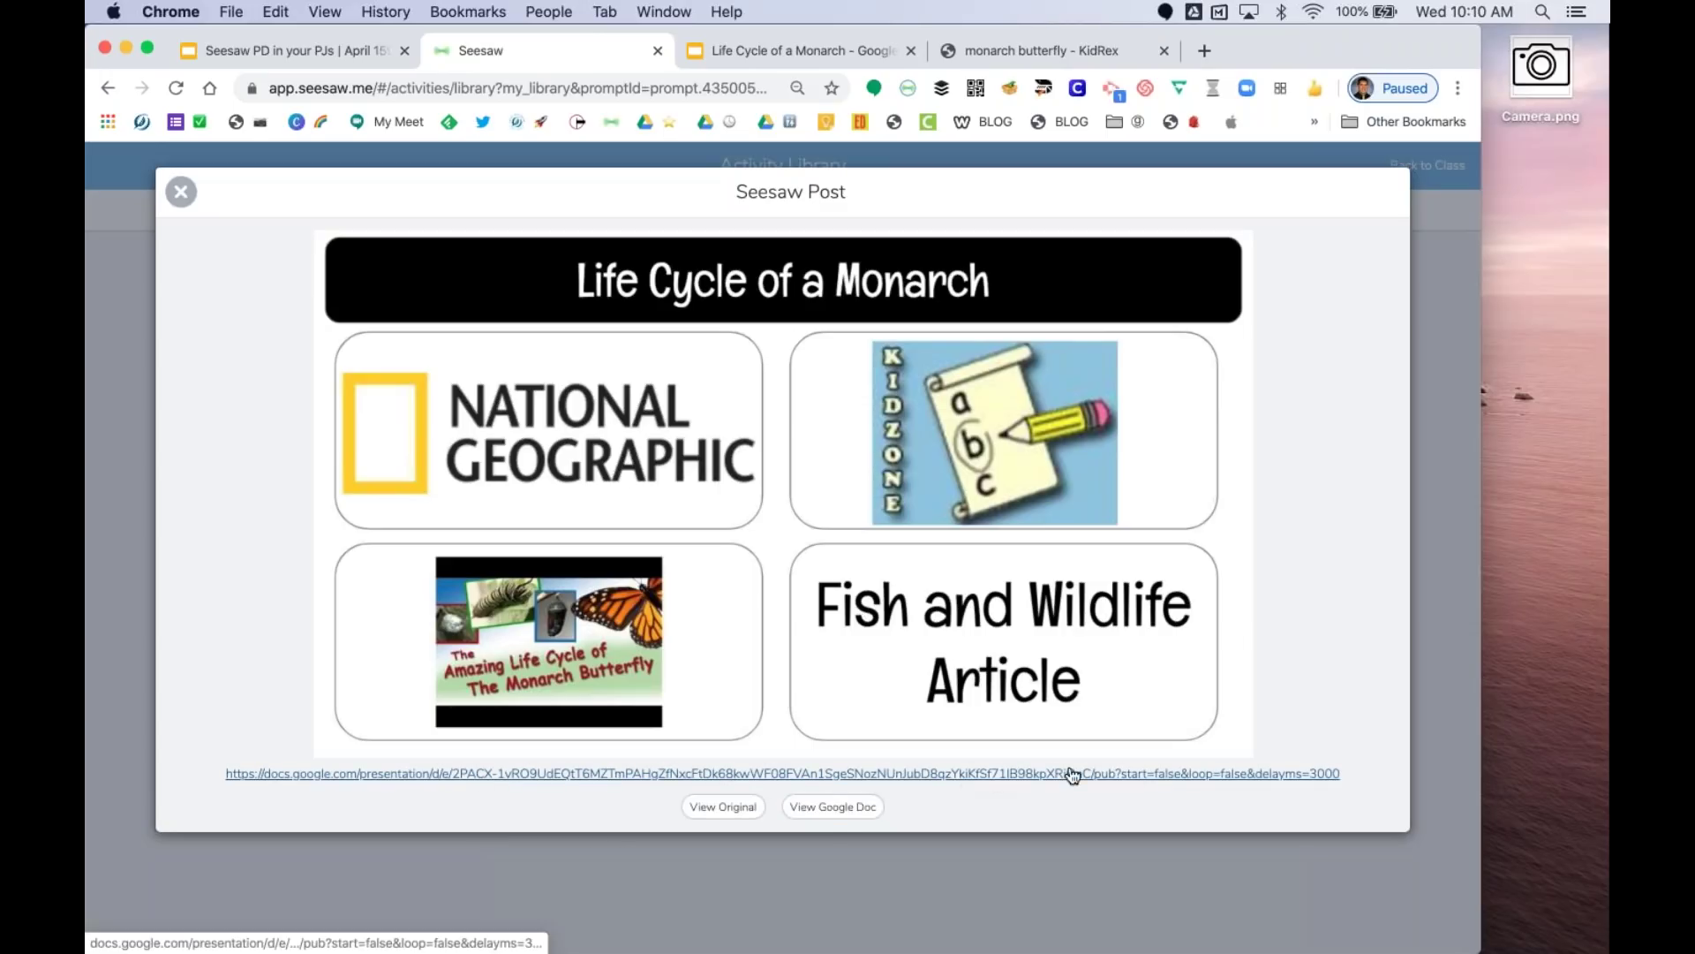
pyautogui.click(781, 775)
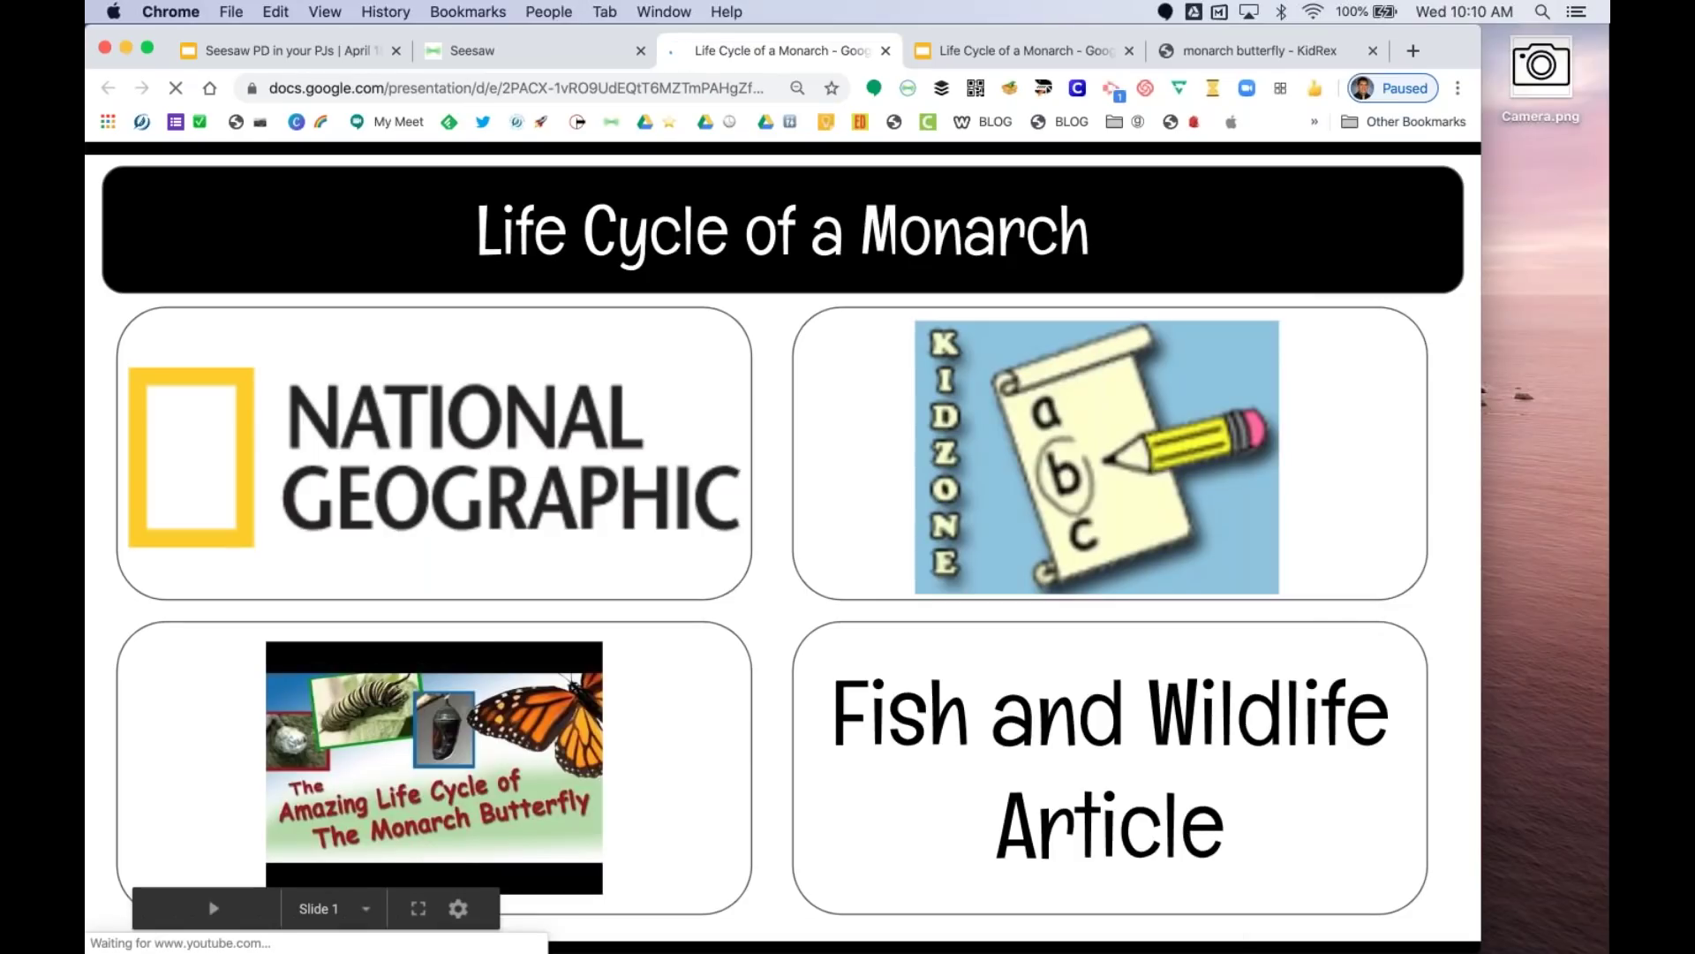
pyautogui.click(885, 51)
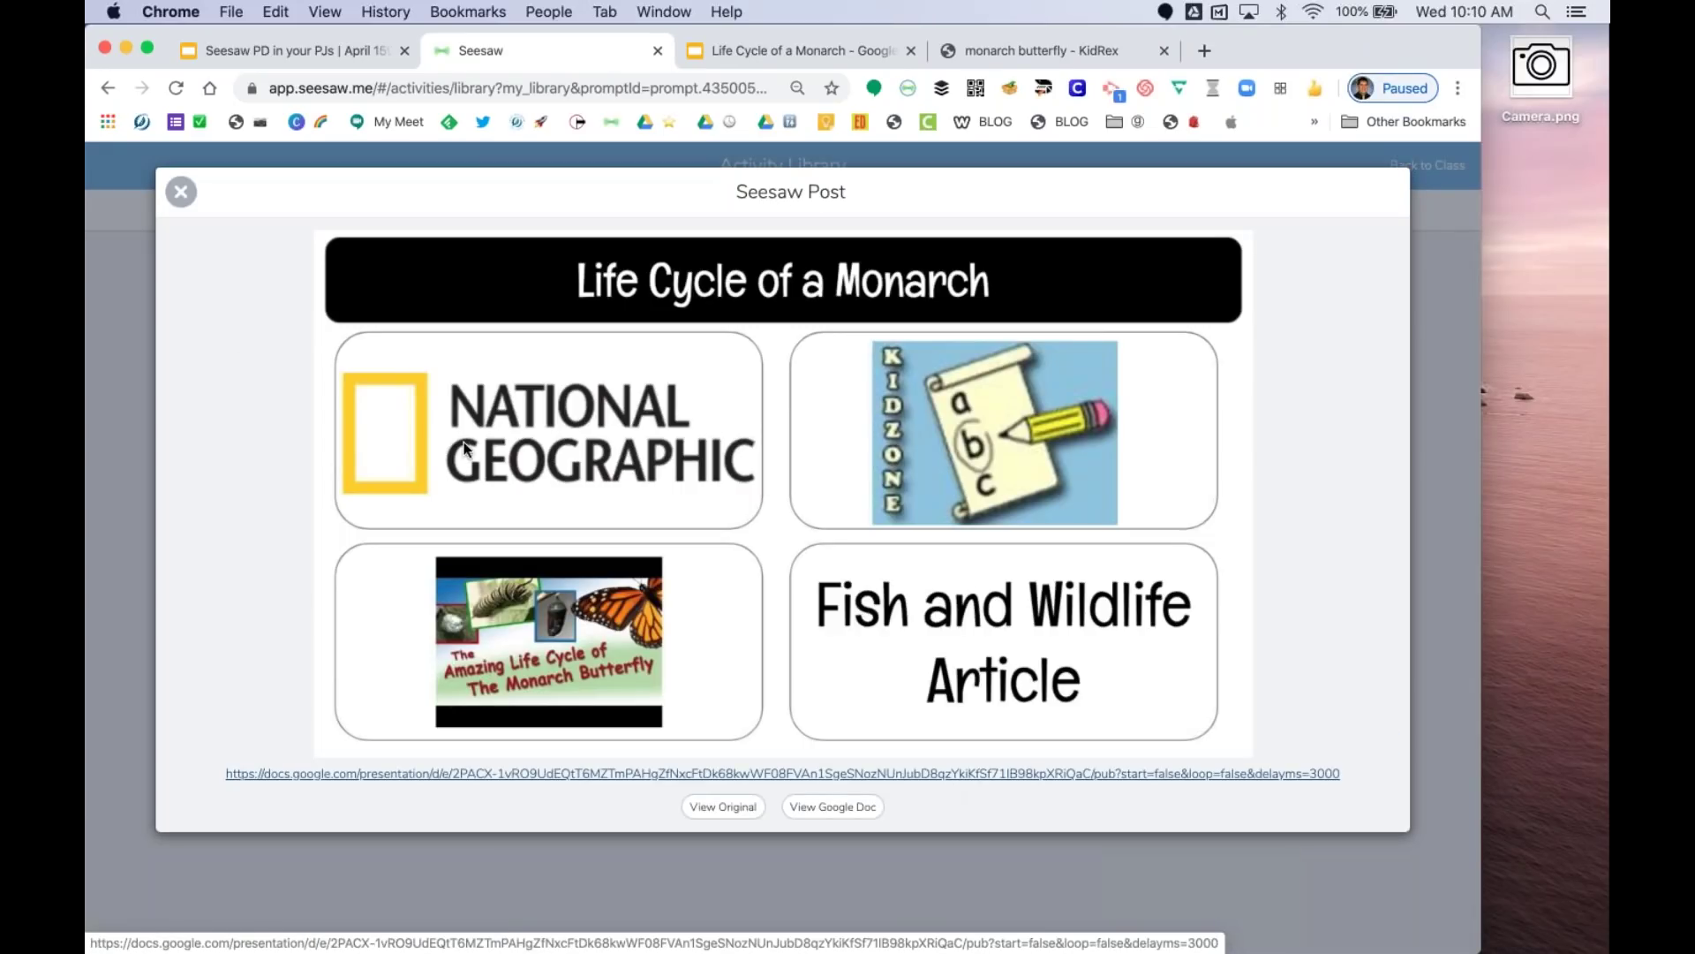
pyautogui.click(182, 193)
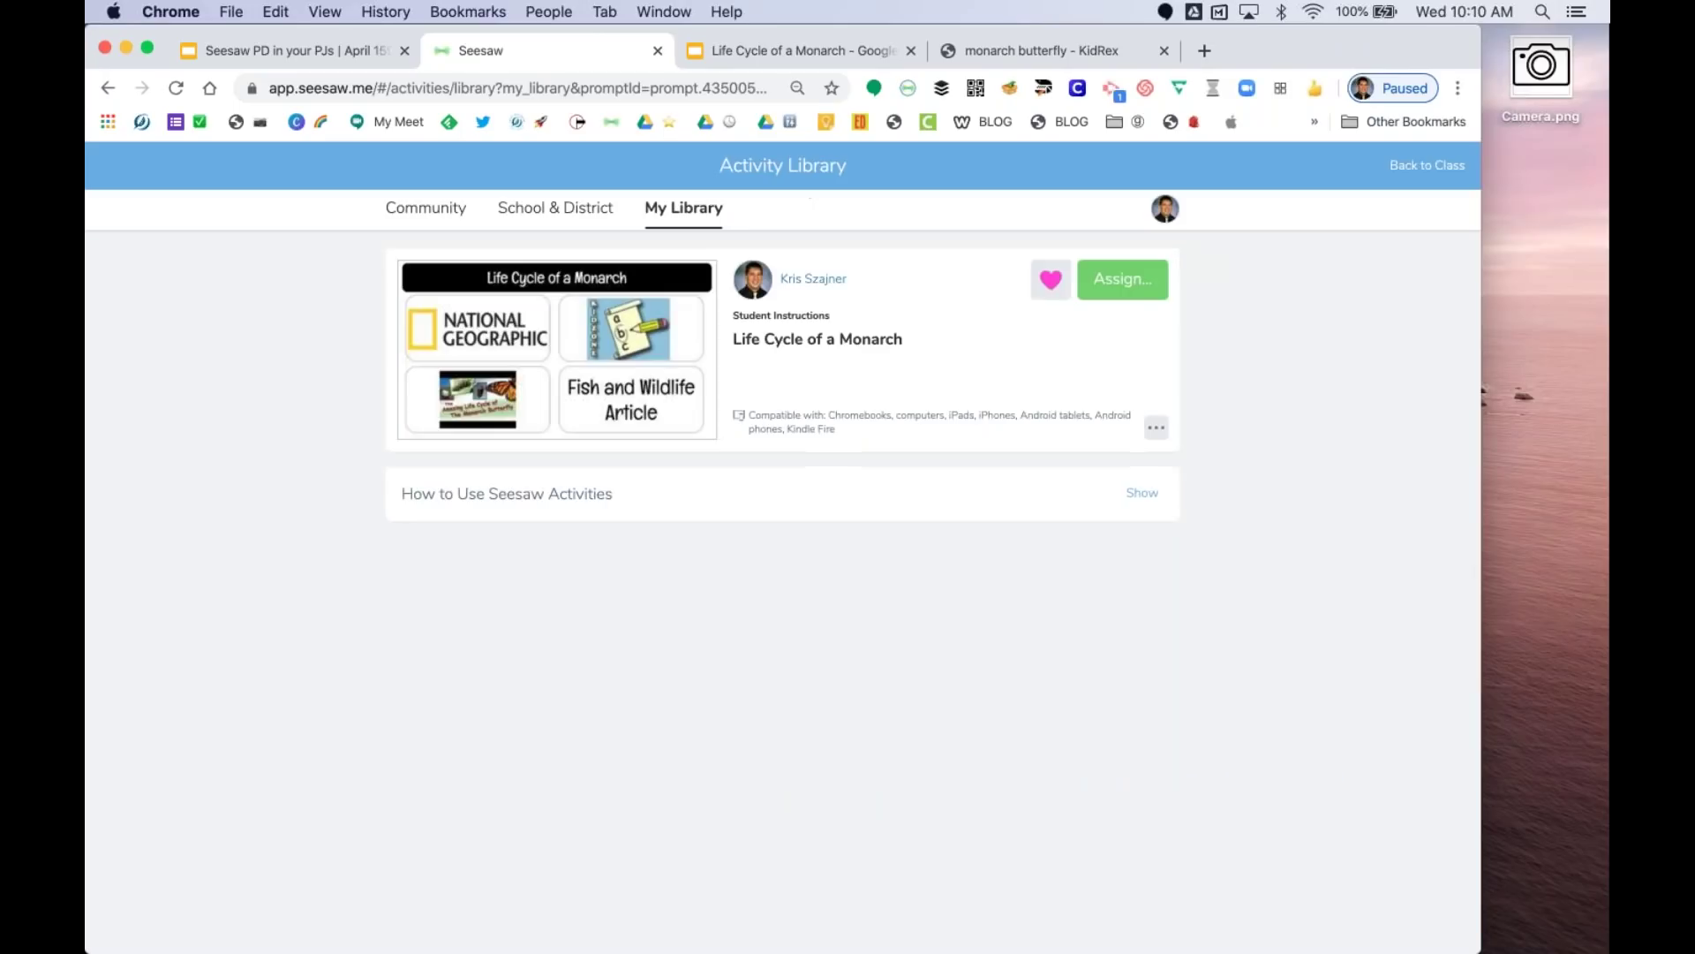
# - Switch to the "Seesaw PD in your PJs" presentation and review its section slides from Google Slides through Template Ideas
pyautogui.click(294, 44)
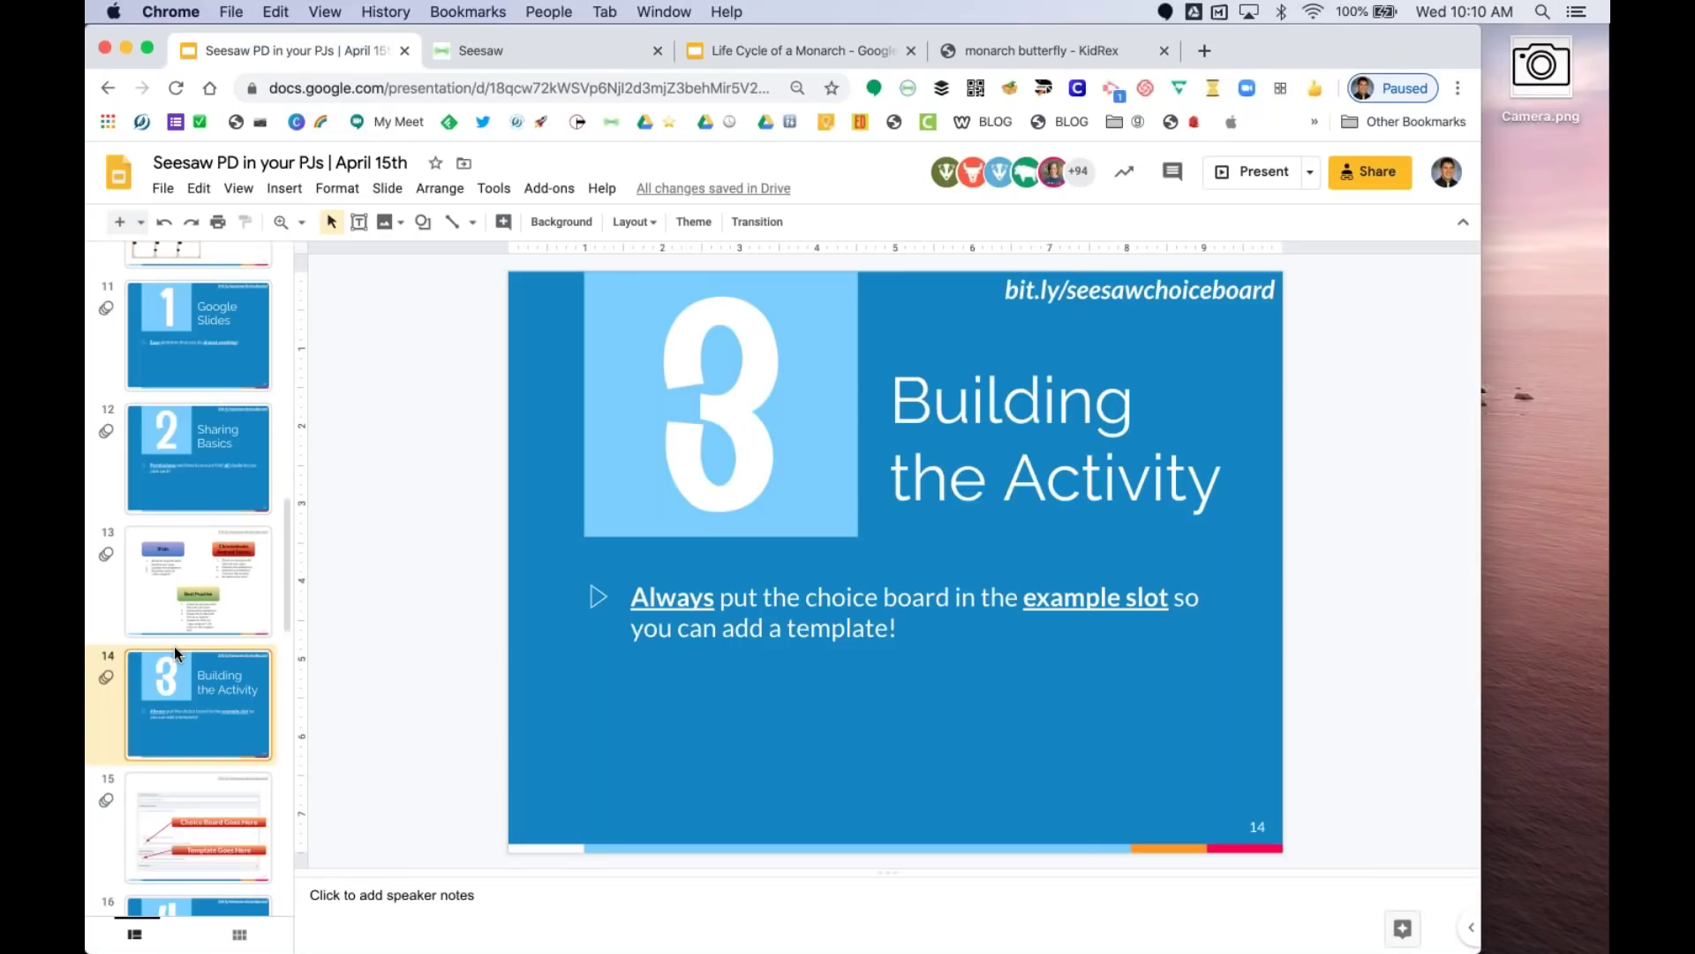
pyautogui.click(226, 347)
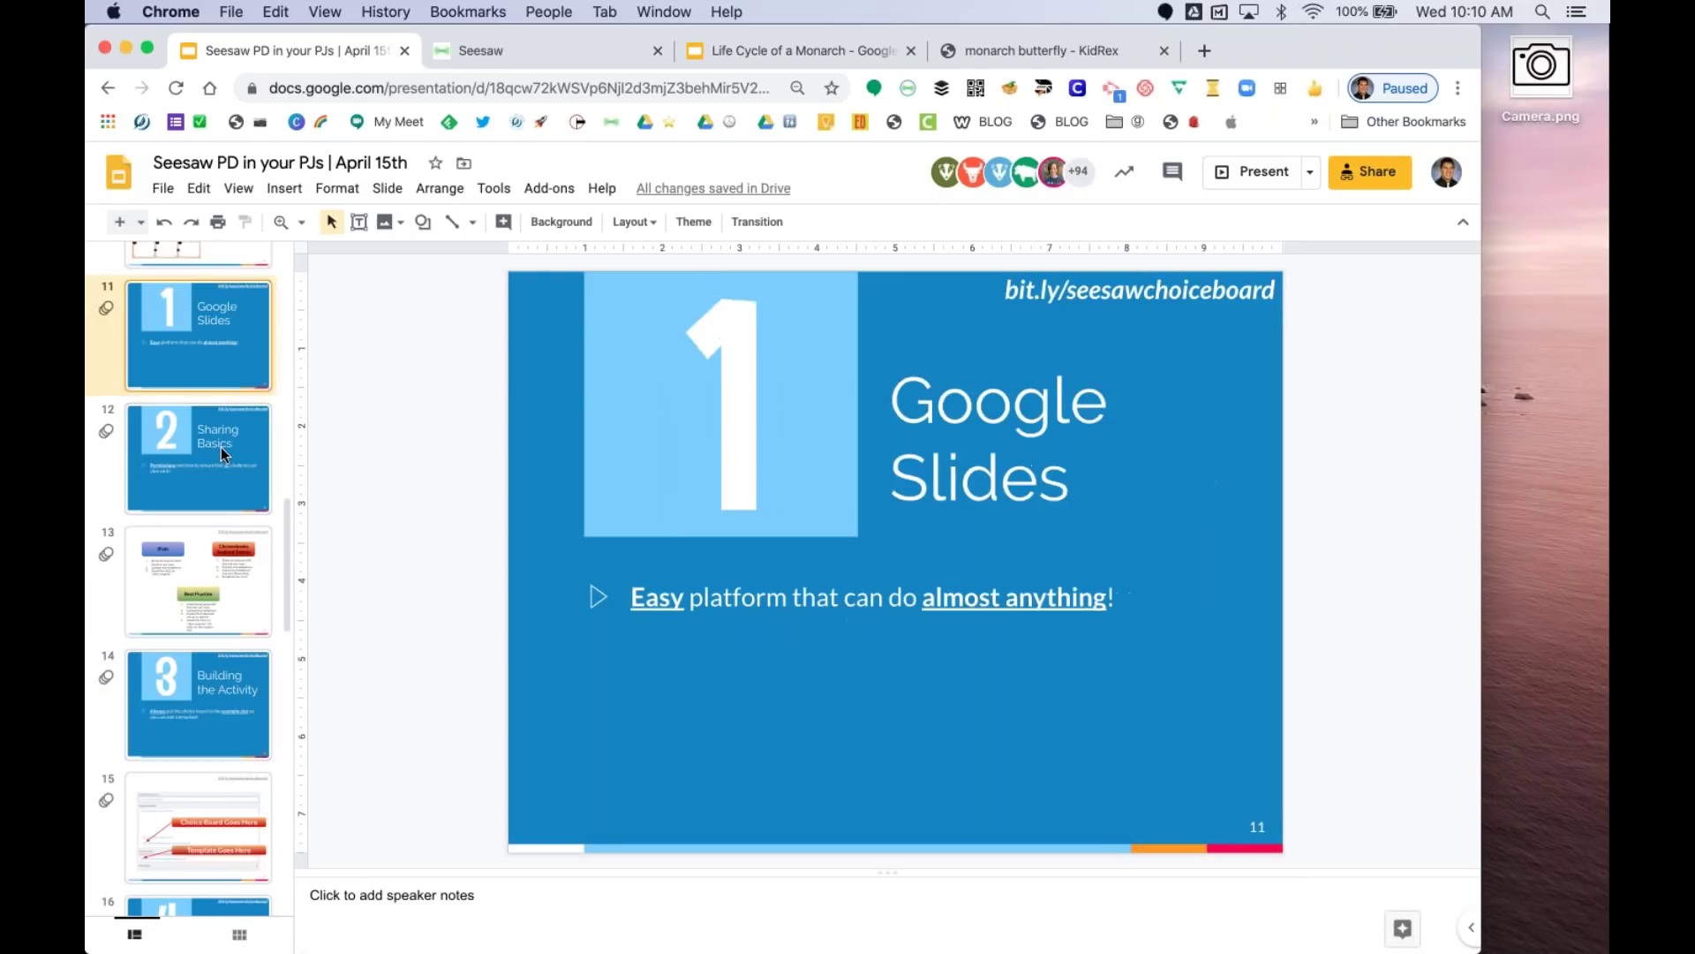
pyautogui.click(221, 447)
pyautogui.click(219, 679)
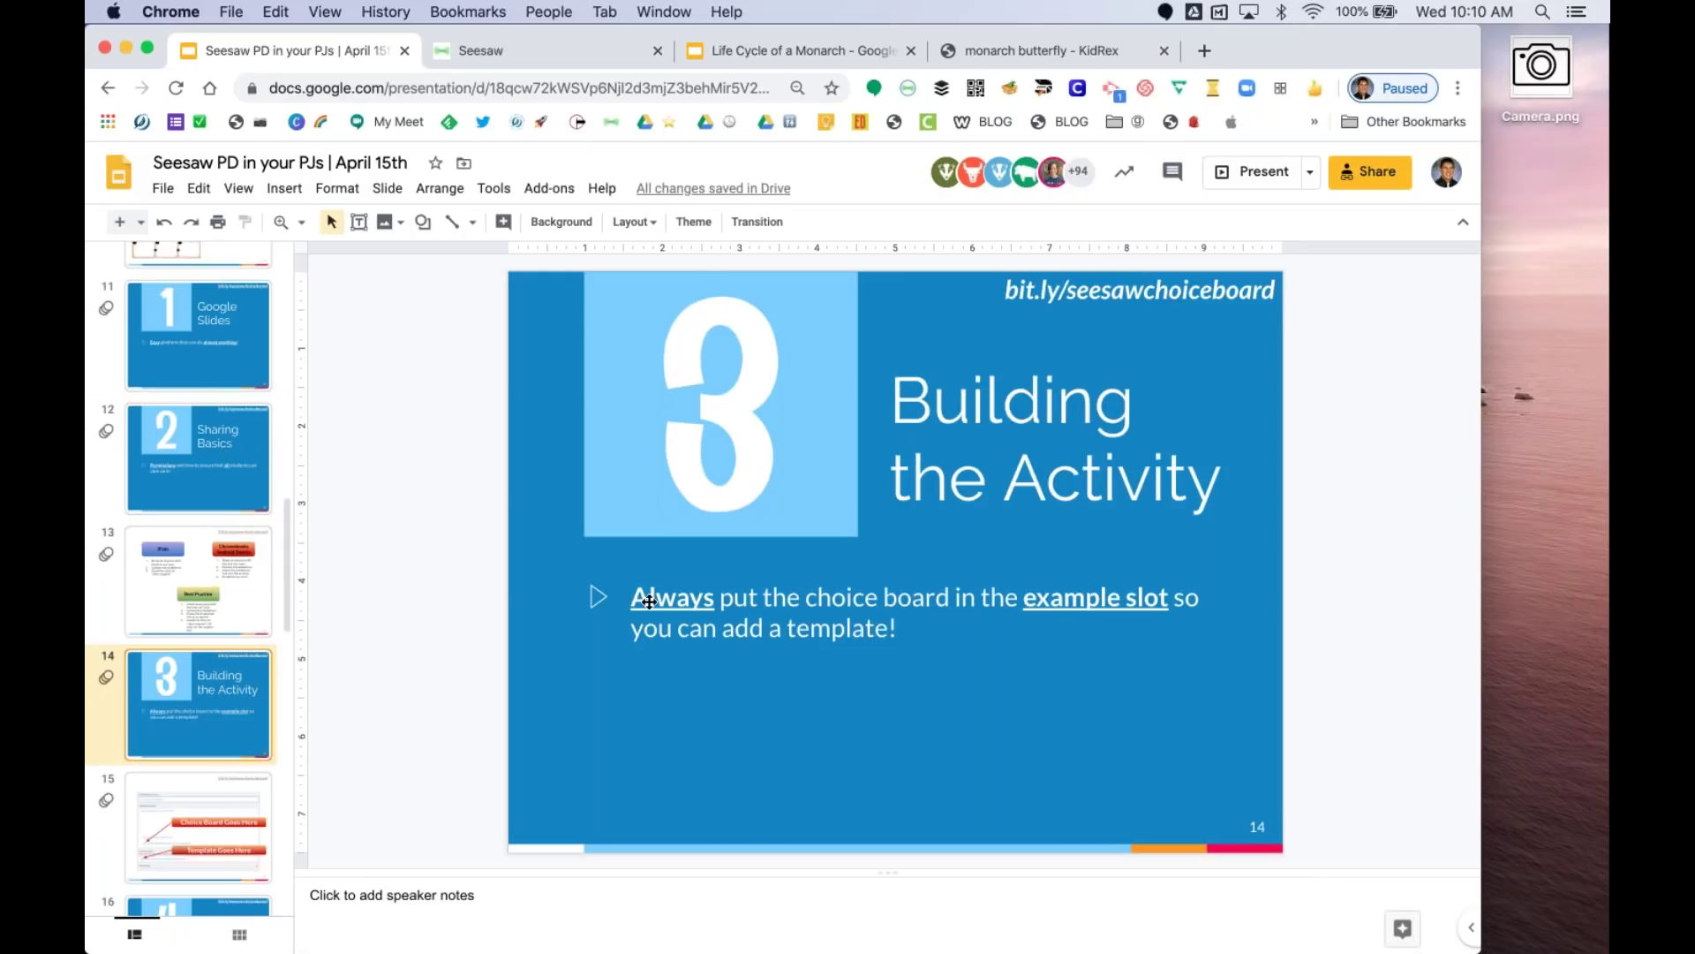
pyautogui.scroll(-5, 164, 661)
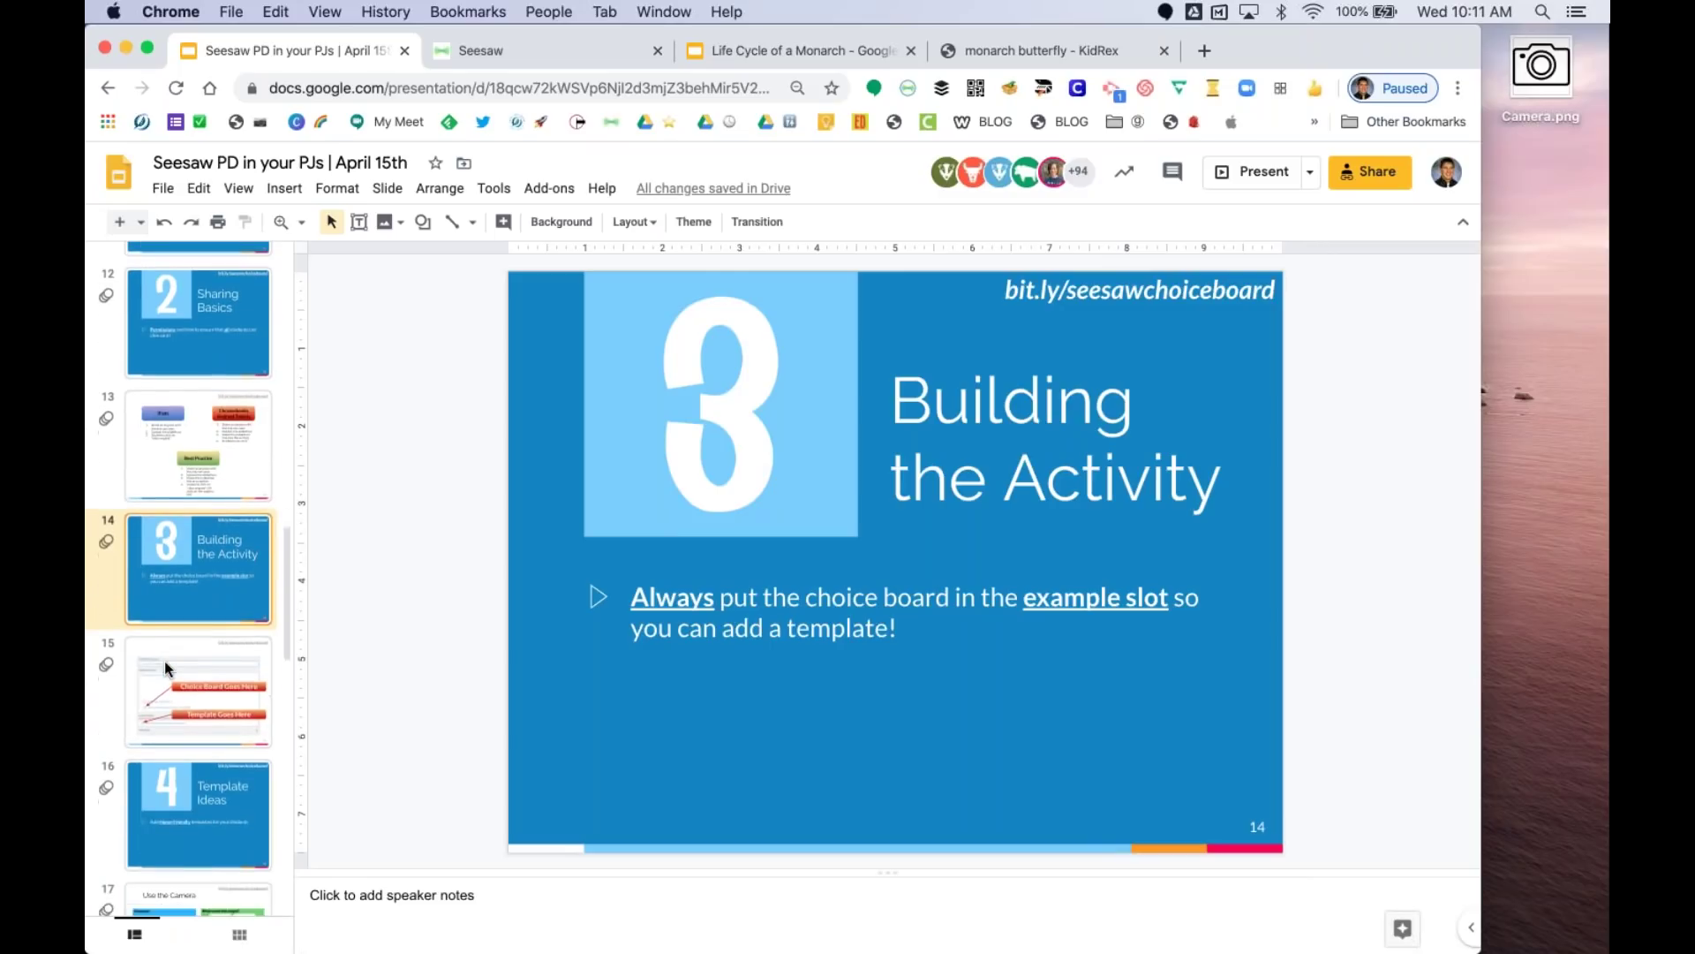
pyautogui.click(212, 681)
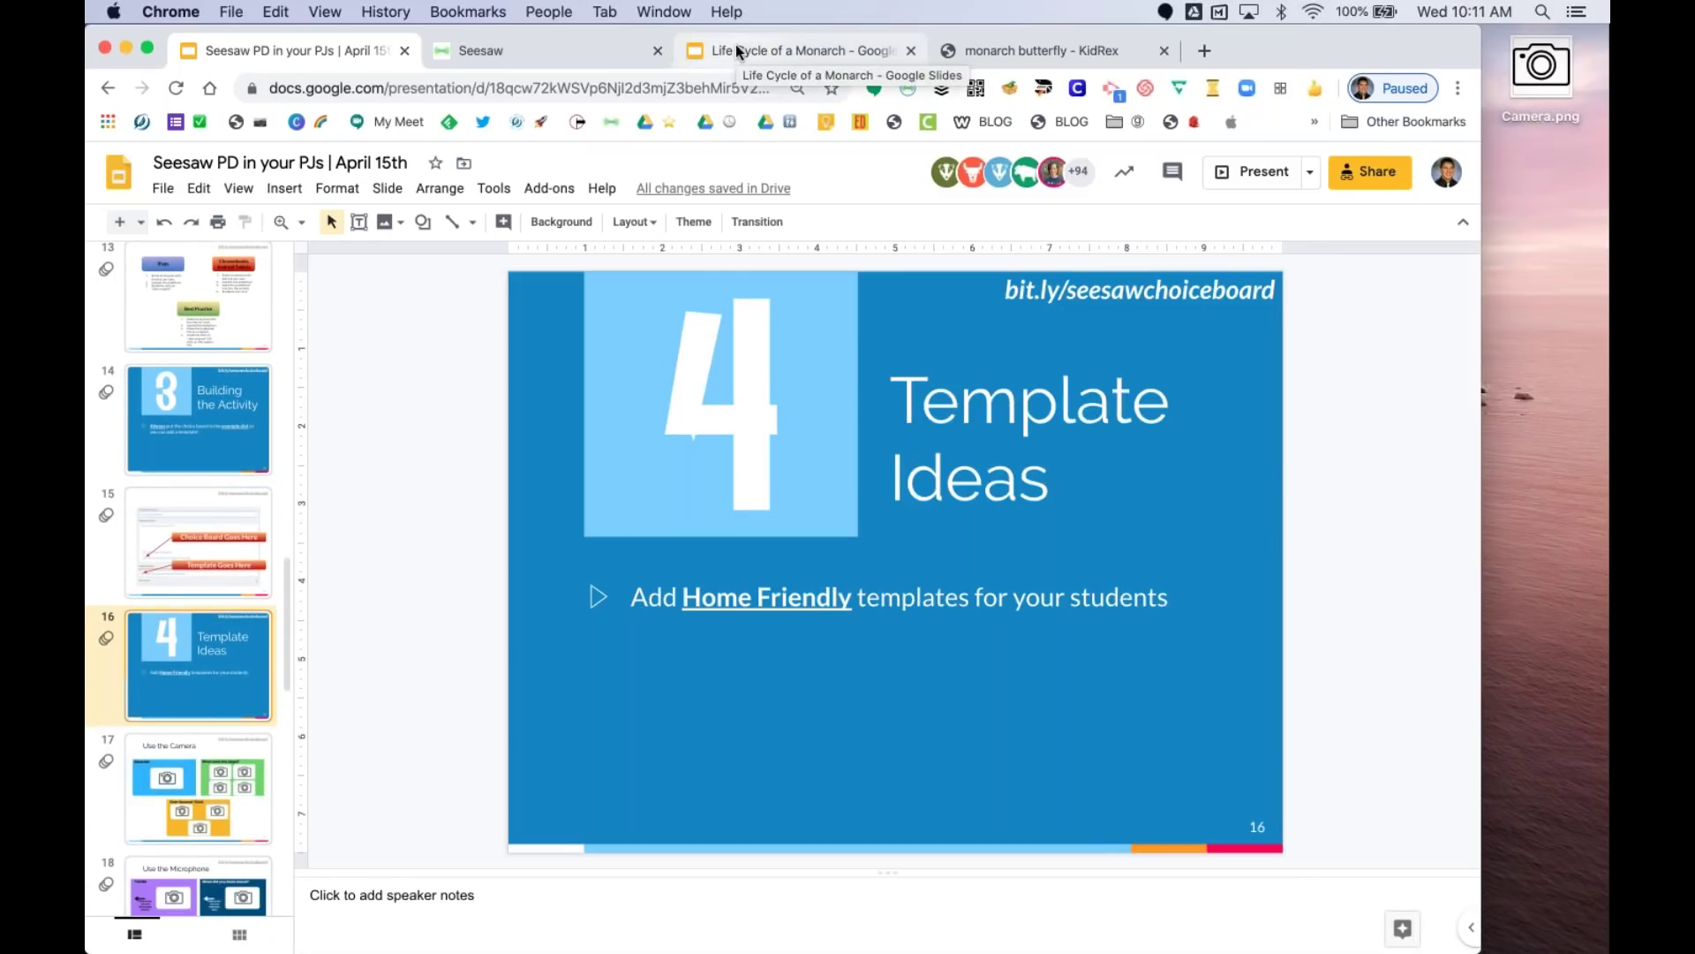
# - Return to Seesaw and open the Life Cycle of a Monarch activity for editing
pyautogui.click(582, 57)
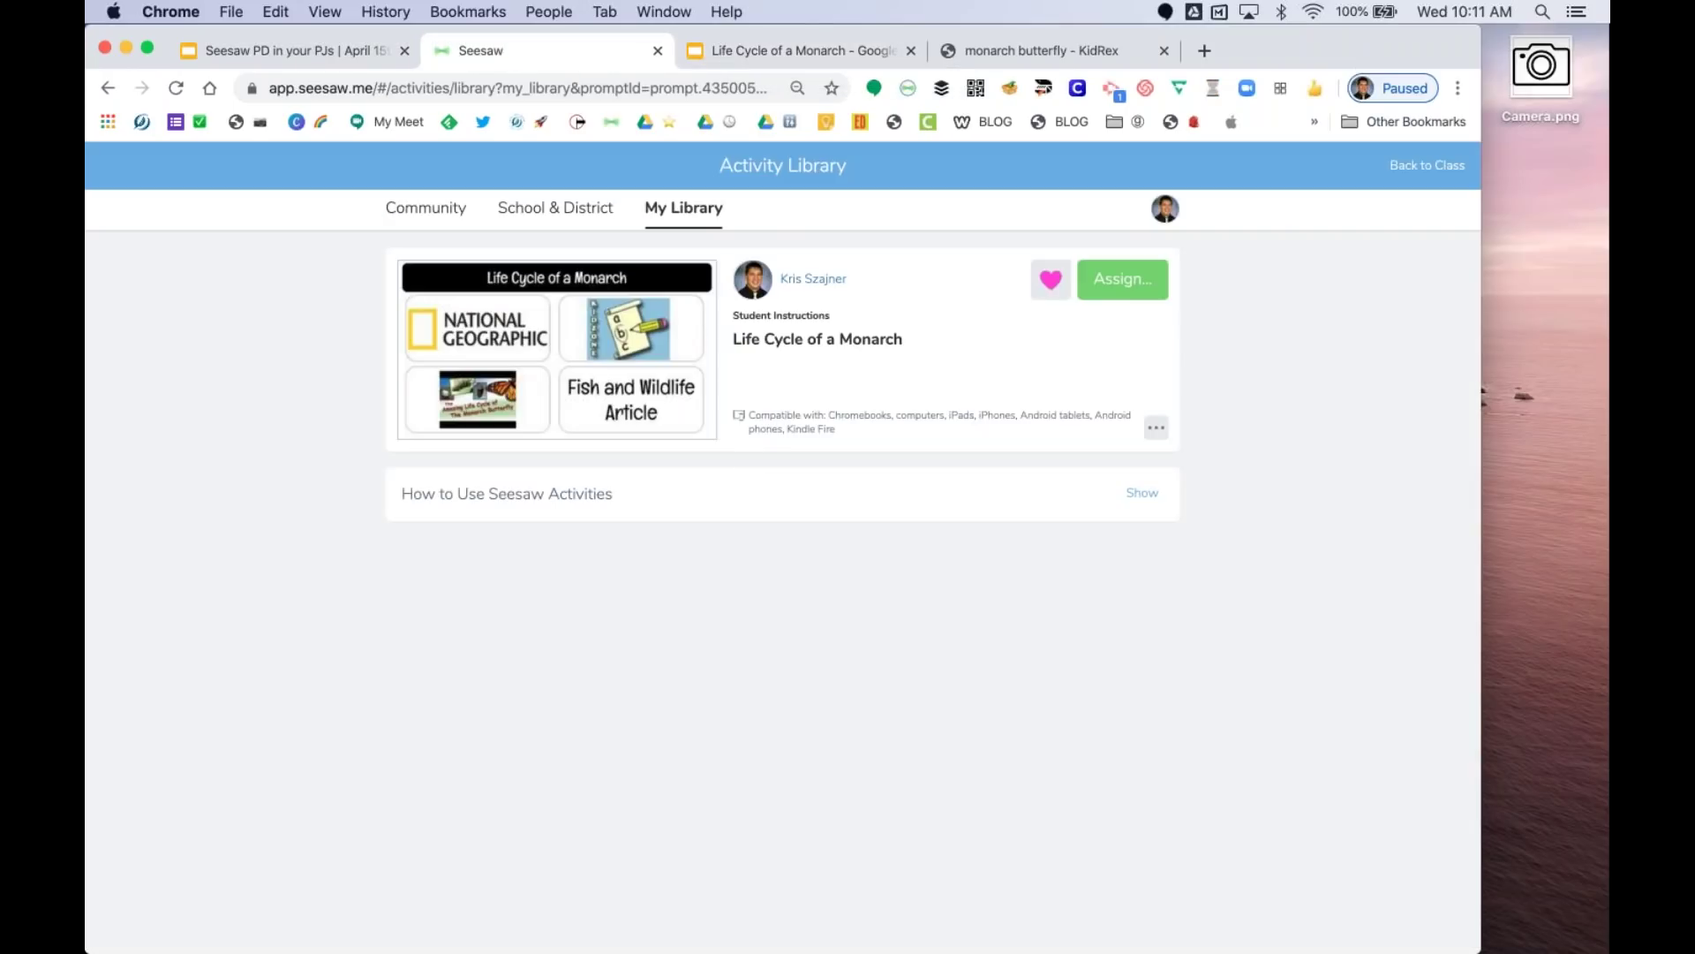
pyautogui.click(1157, 428)
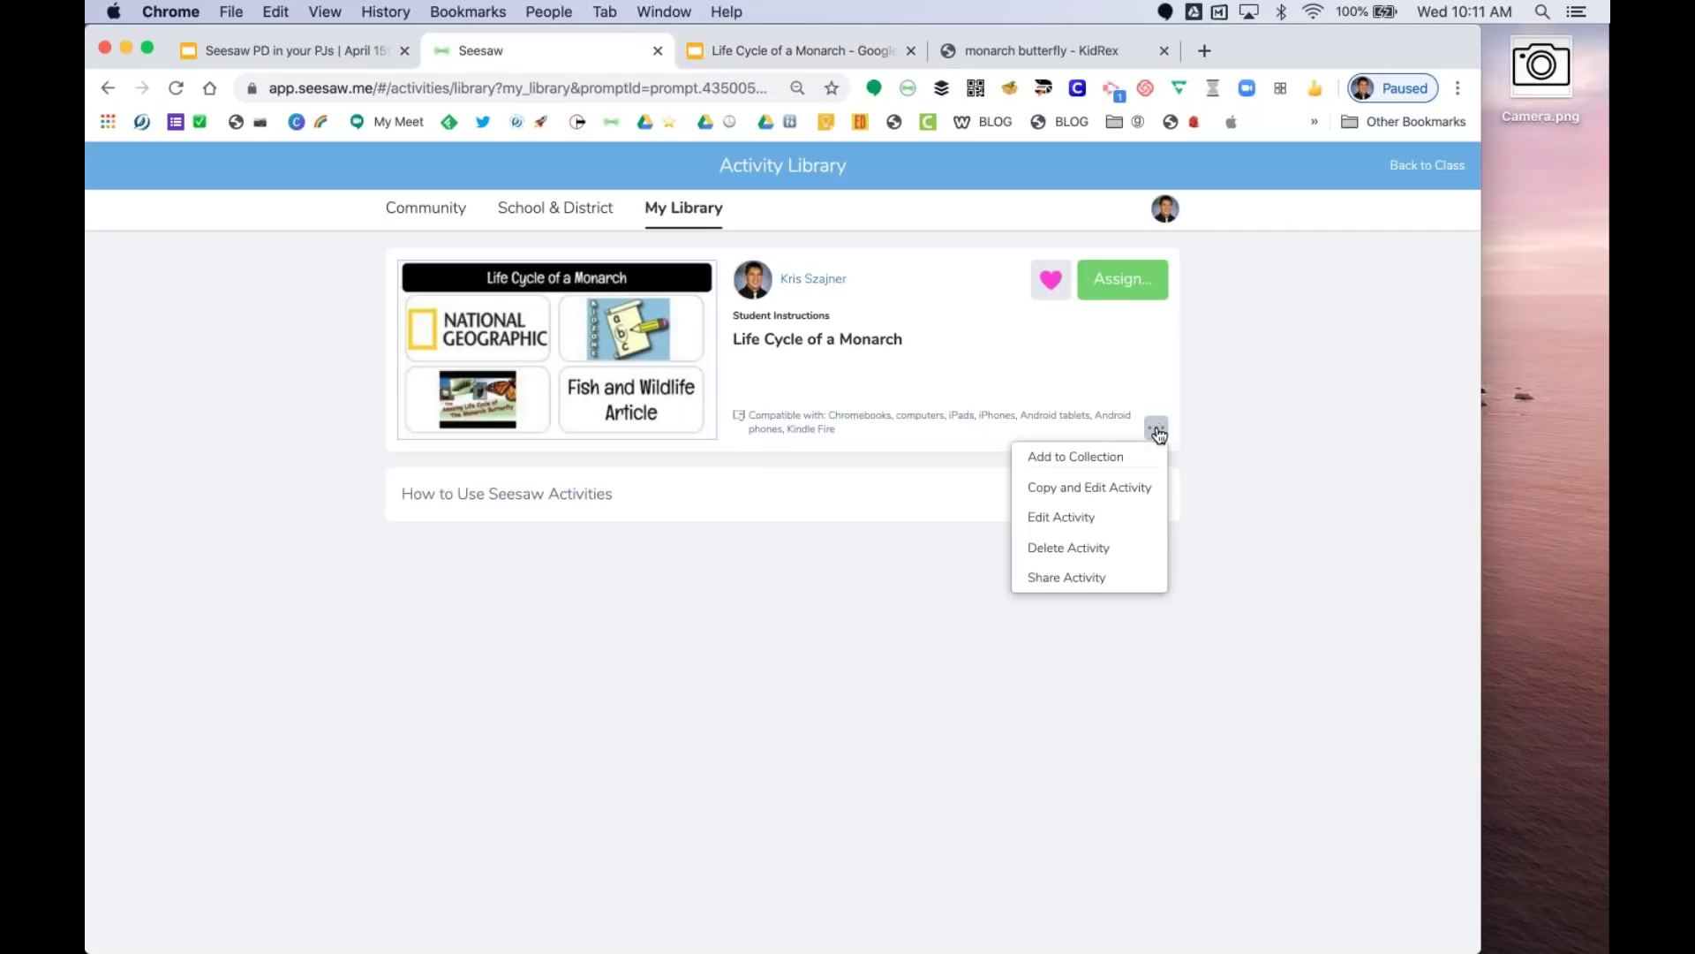
pyautogui.click(1121, 517)
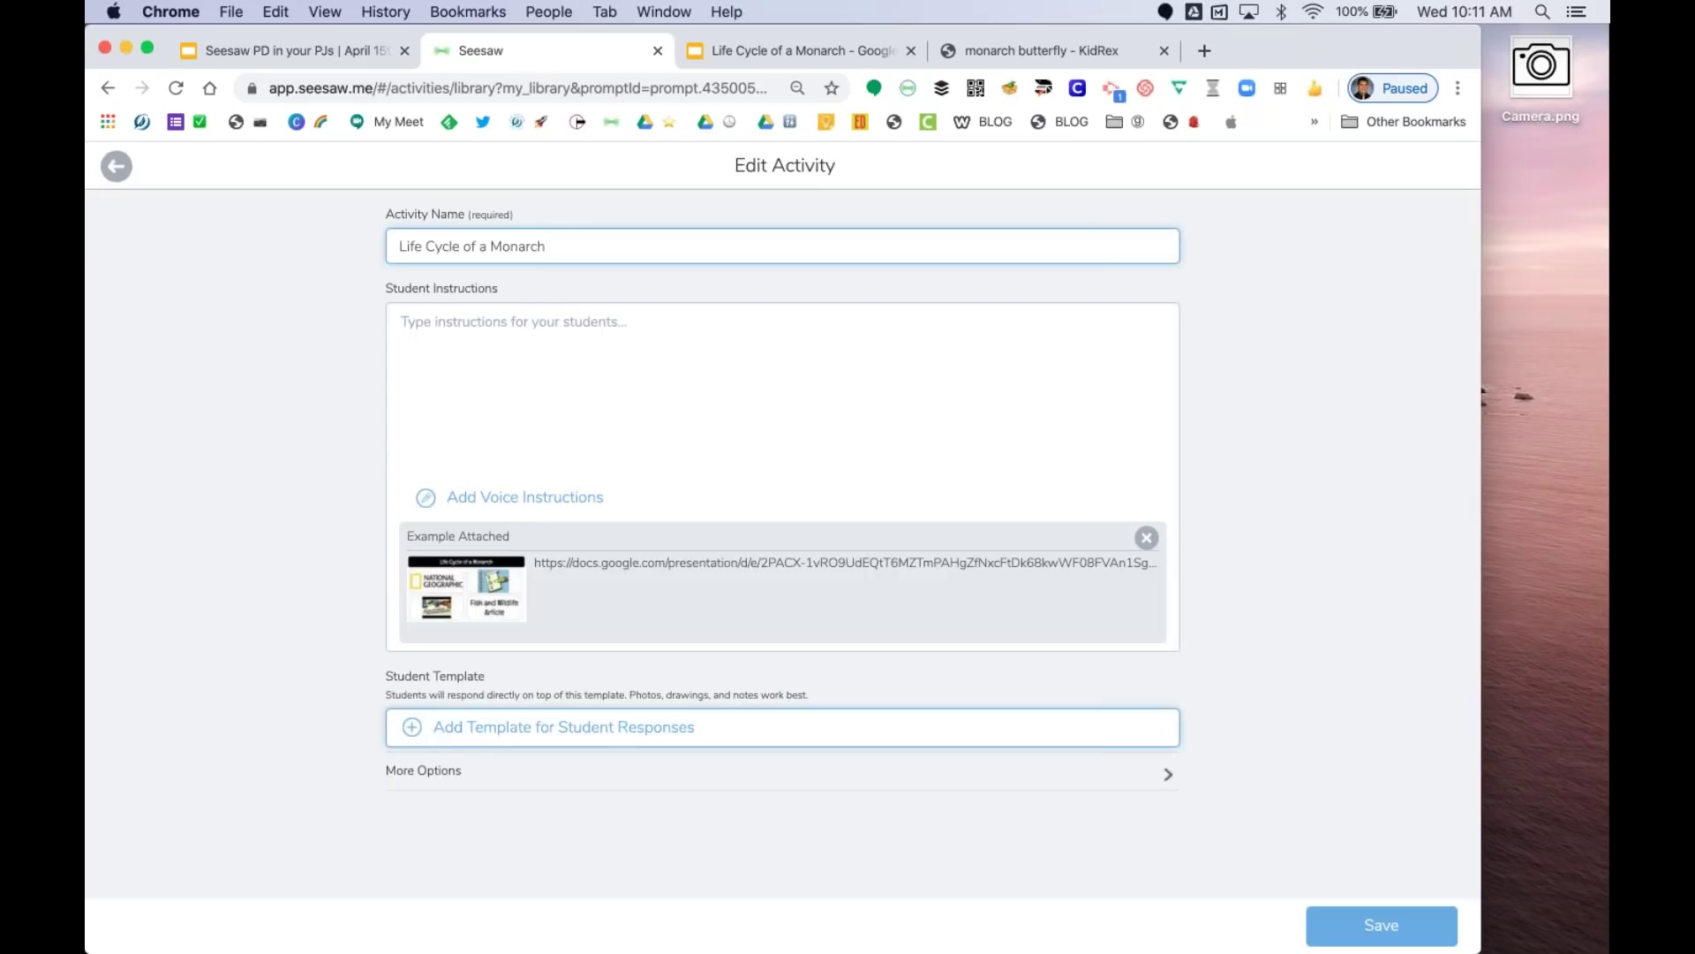
# - In the "Seesaw PD in your PJs" presentation, examine the template examples on the "Use the Camera" slide in presentation mode
pyautogui.click(292, 57)
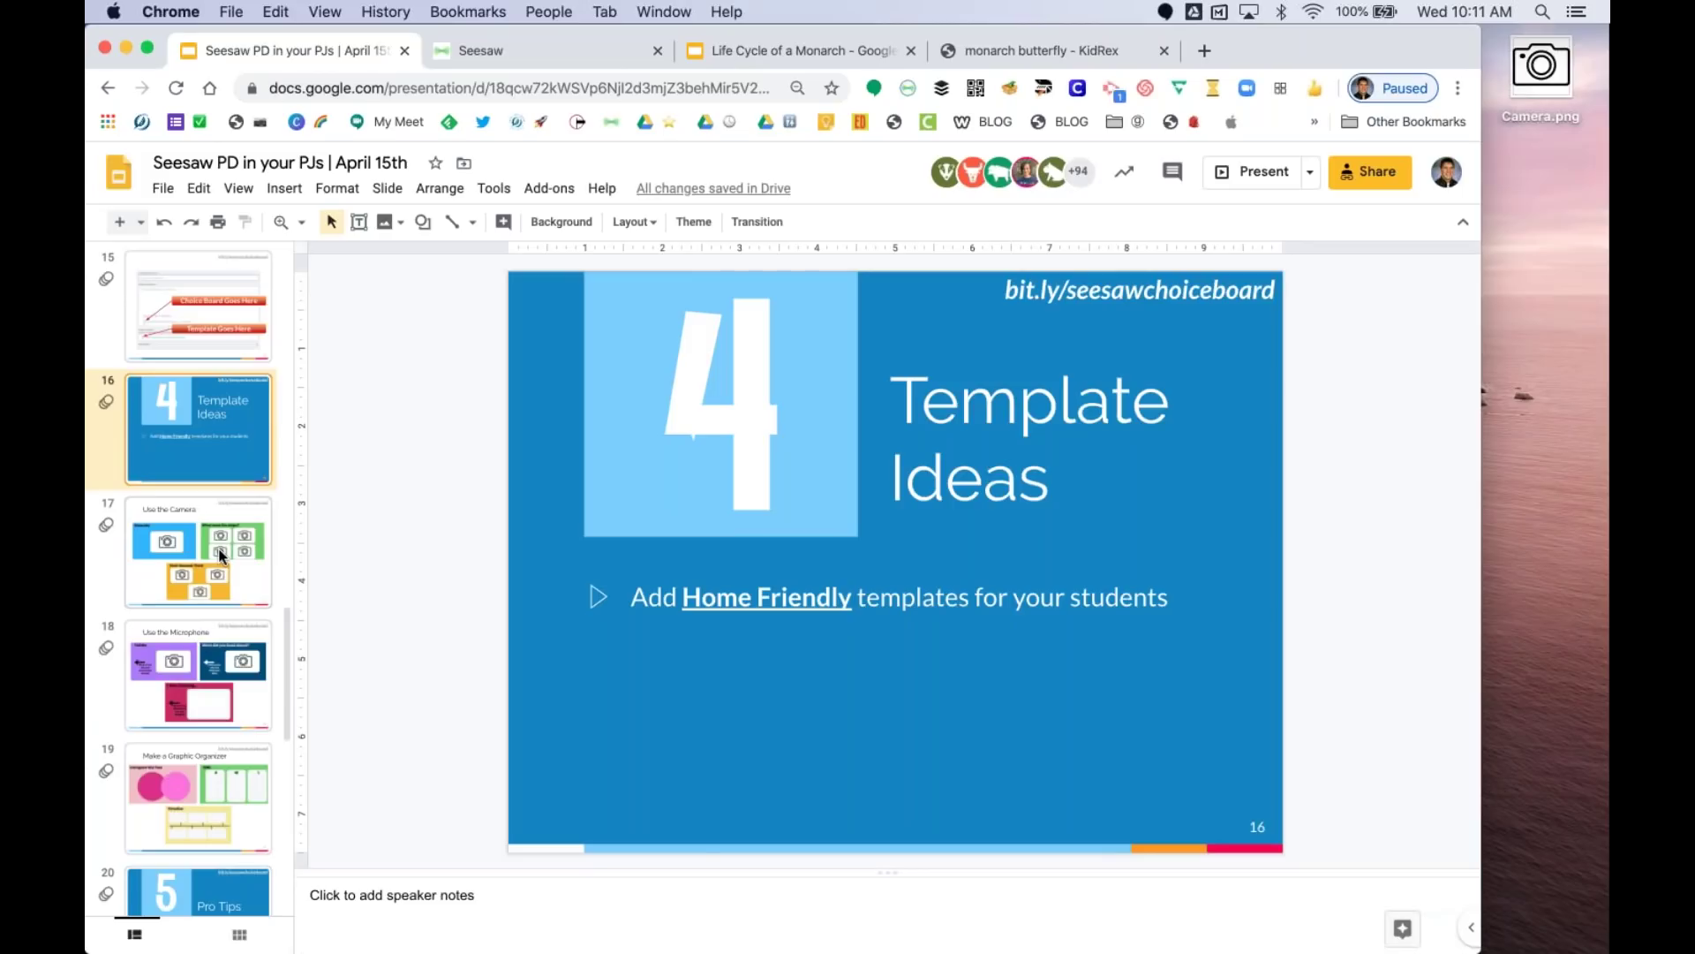
pyautogui.click(222, 556)
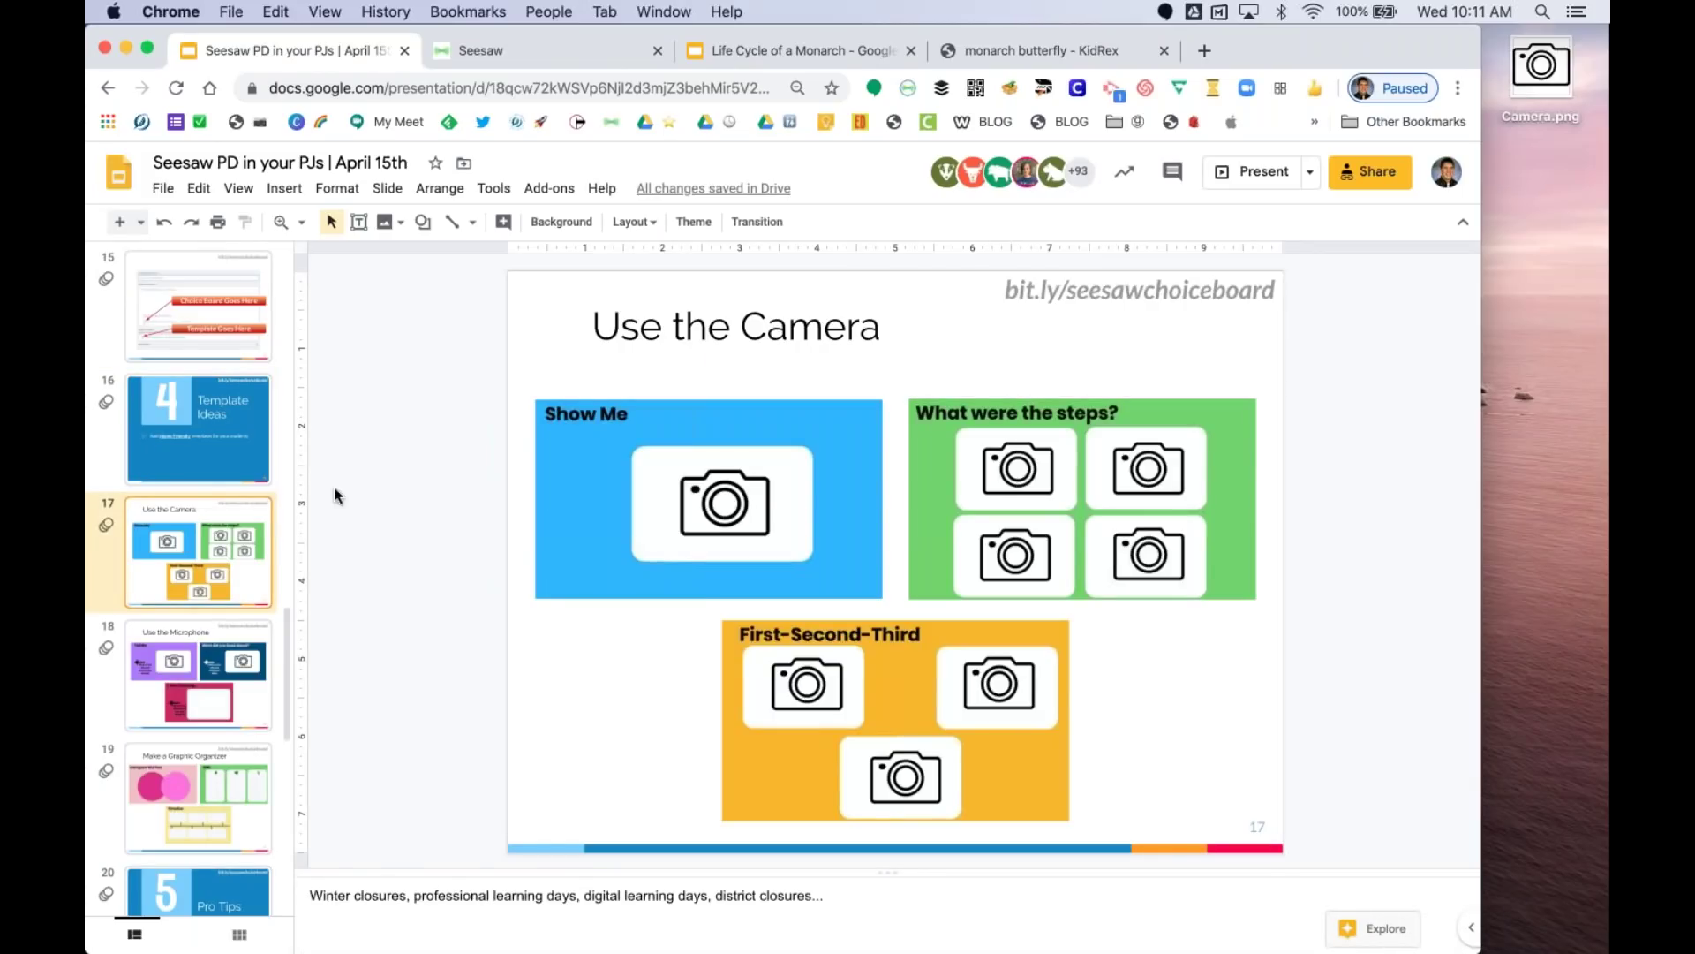
pyautogui.click(1250, 183)
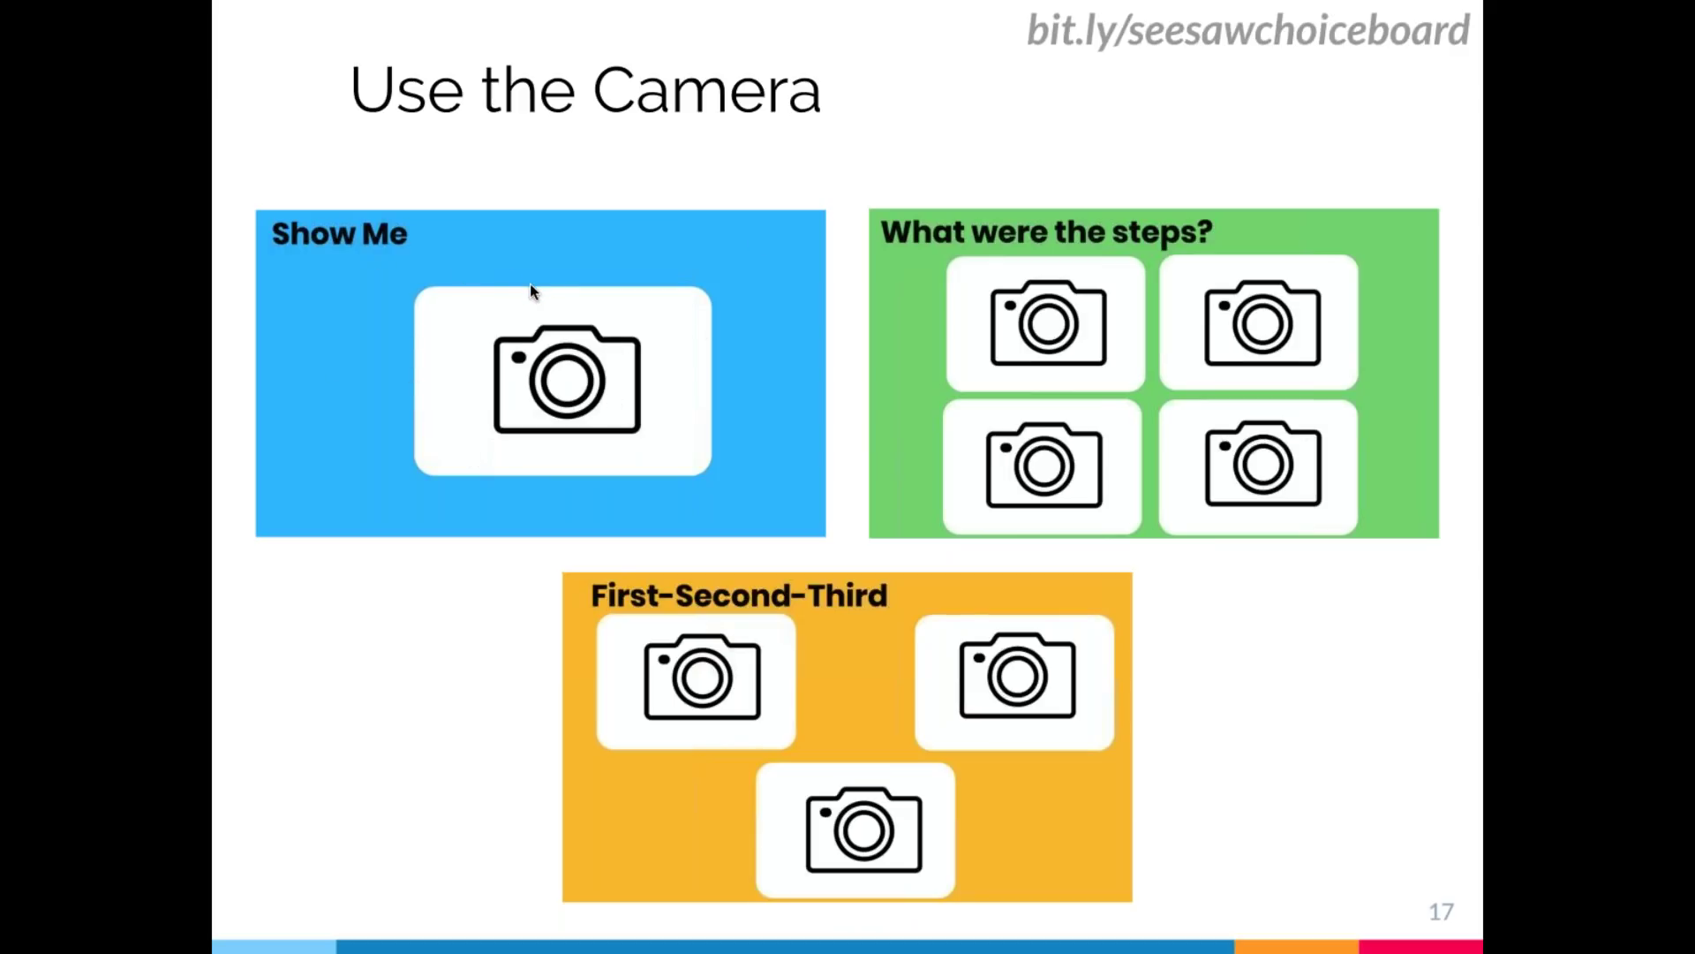
pyautogui.press('Escape')
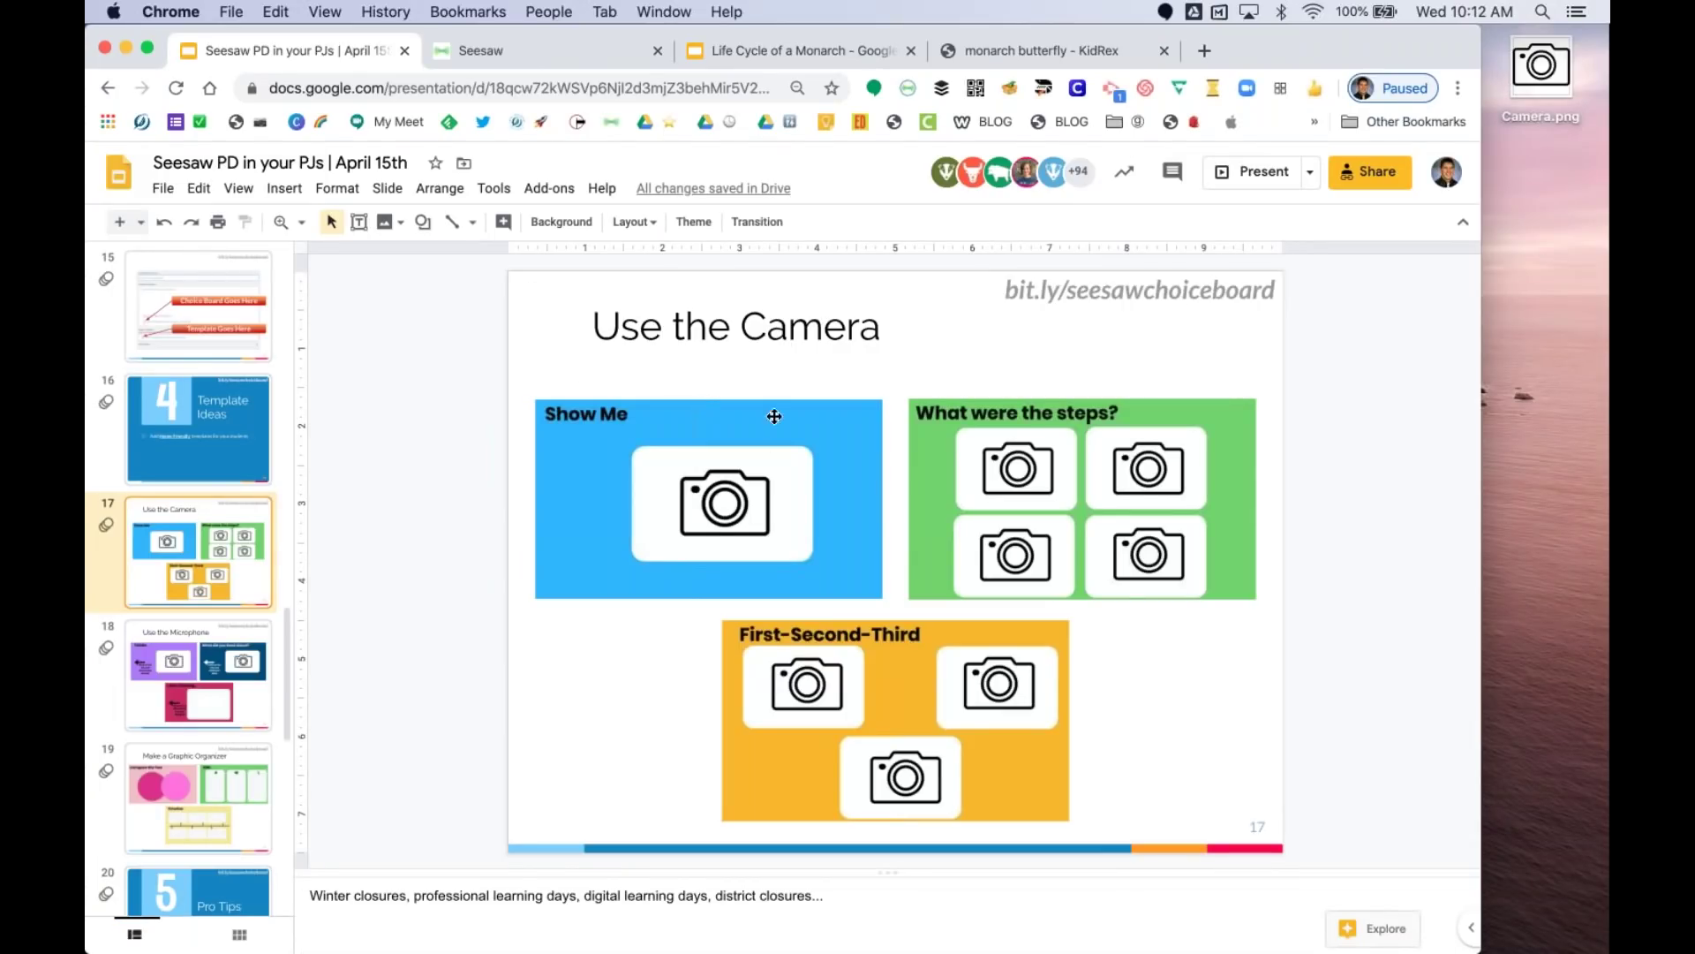
# - Go back to the Seesaw activity and start a blank drawing as the template for student responses
pyautogui.click(797, 57)
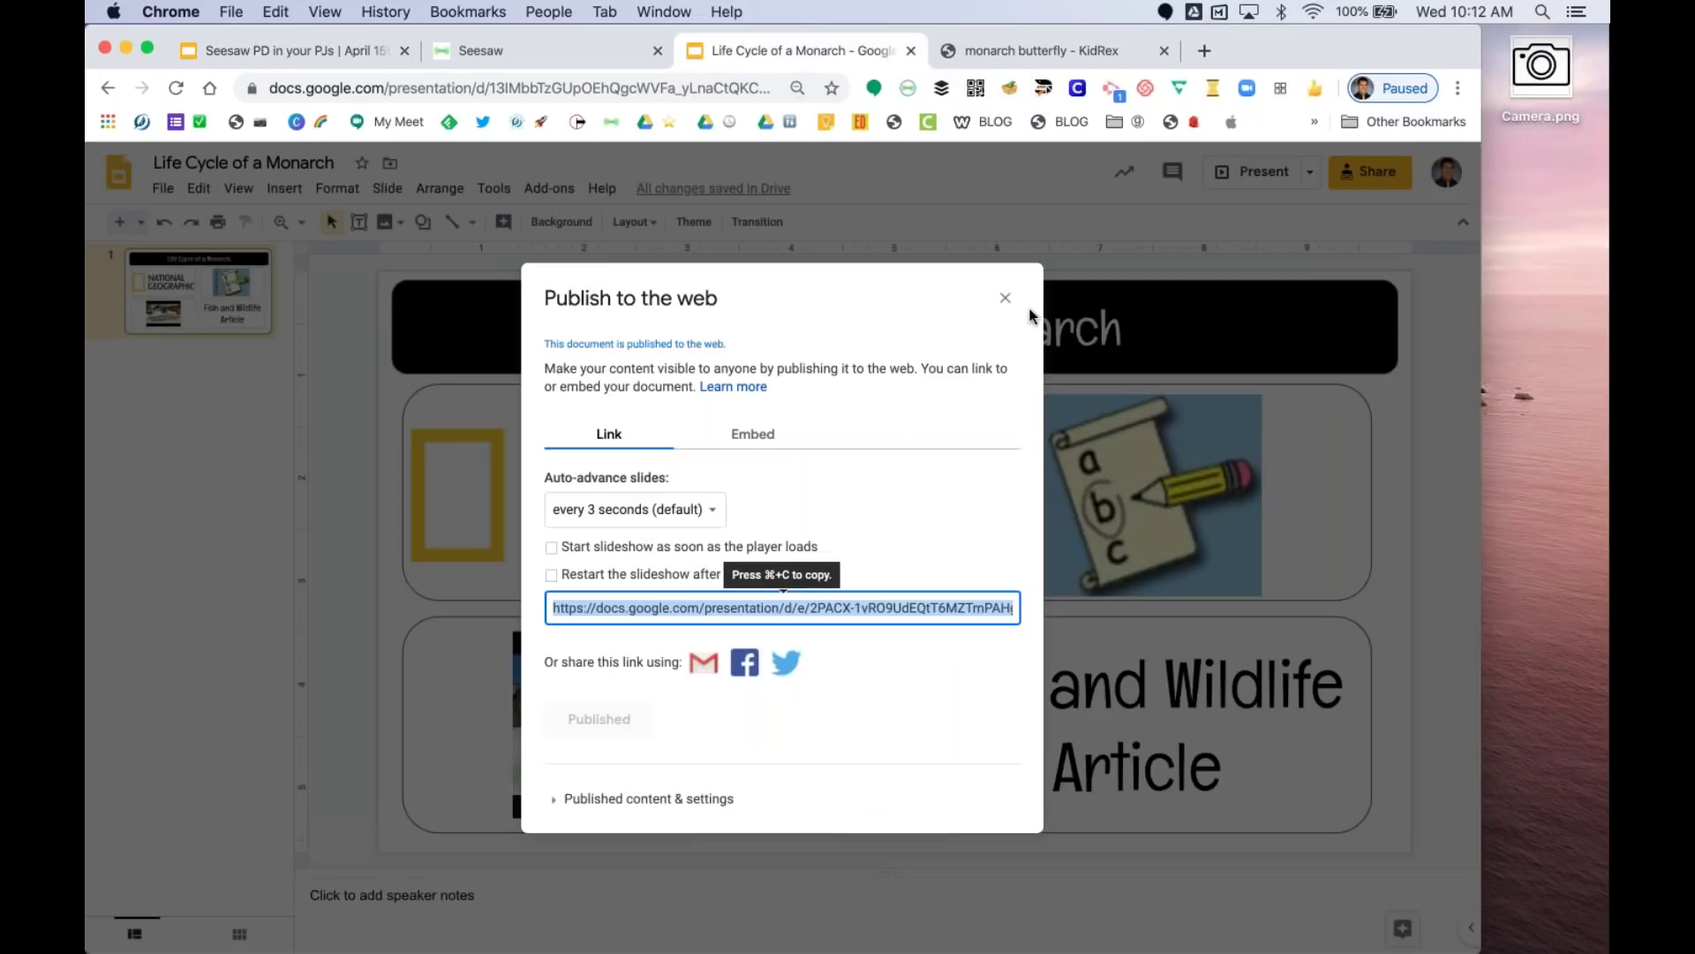
pyautogui.click(584, 53)
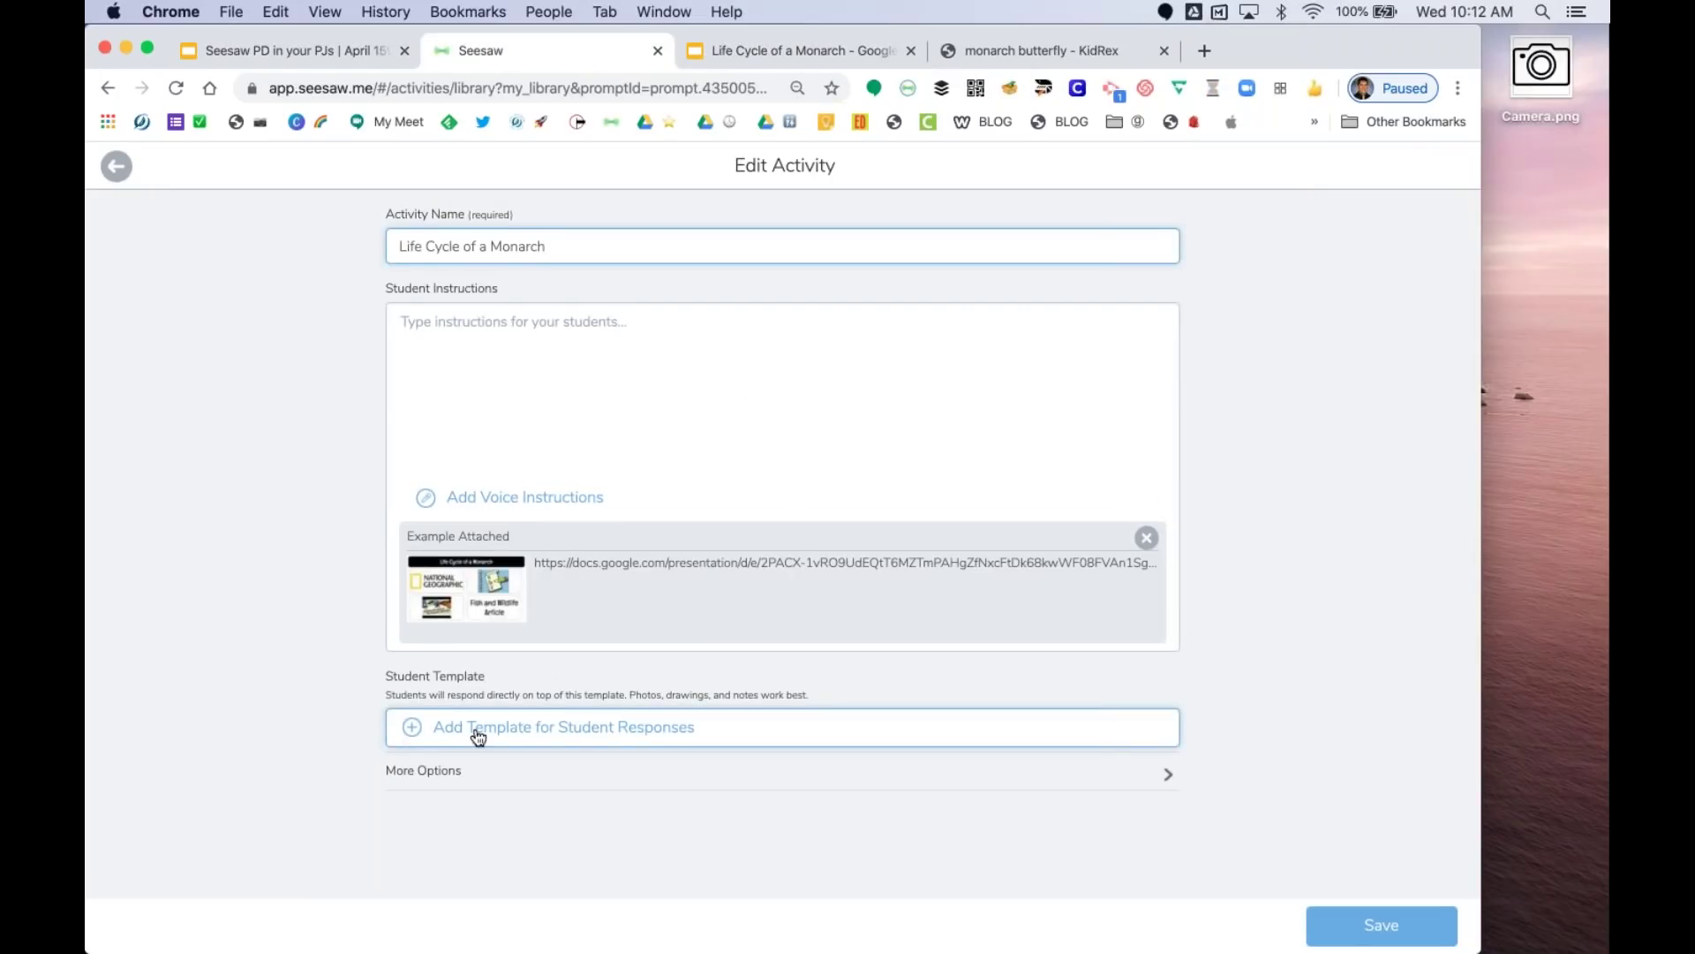
pyautogui.click(618, 742)
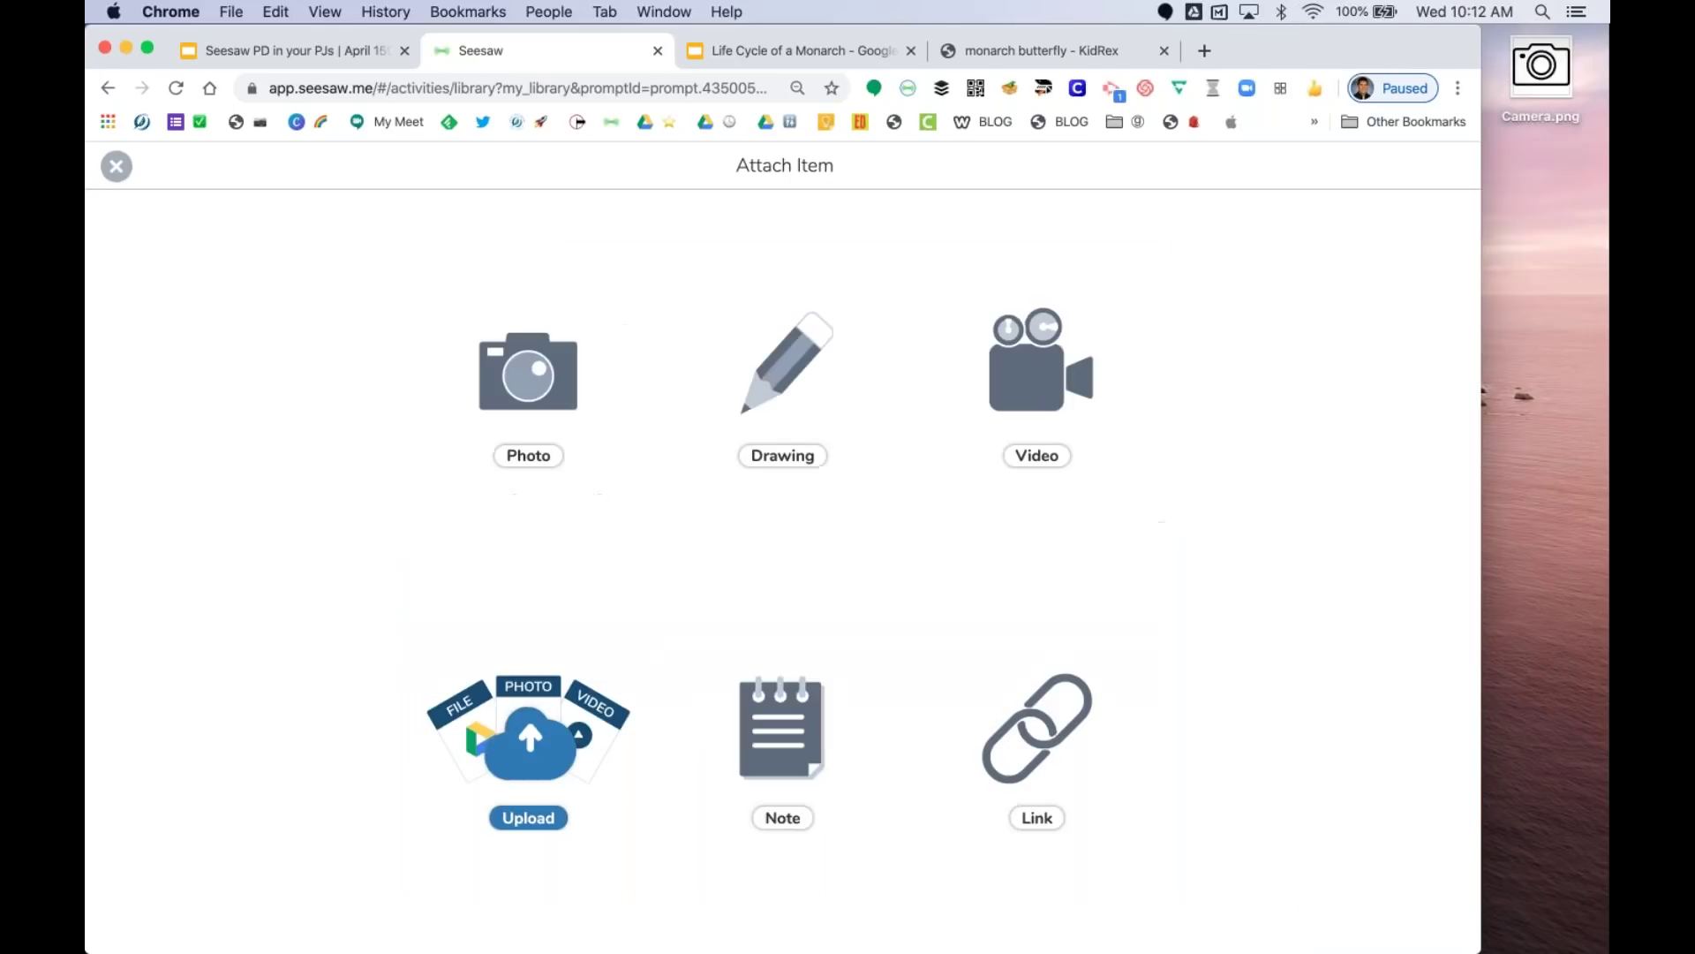
pyautogui.click(797, 366)
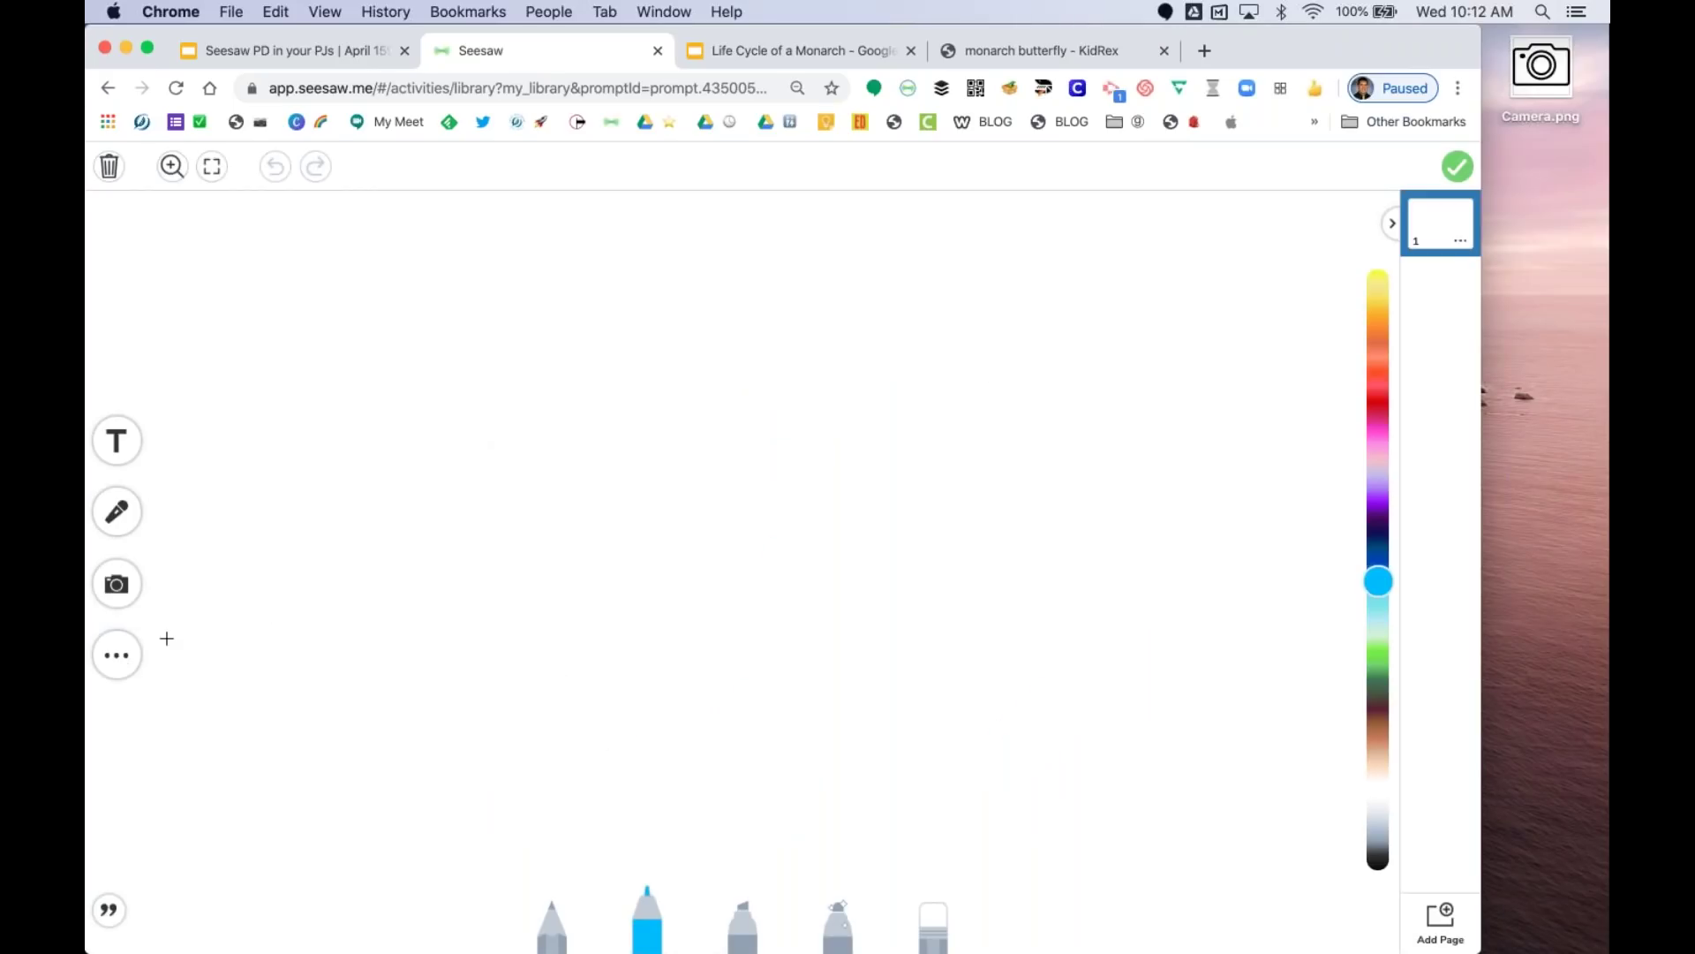
# - Set the background of the student template to medium green
pyautogui.click(126, 668)
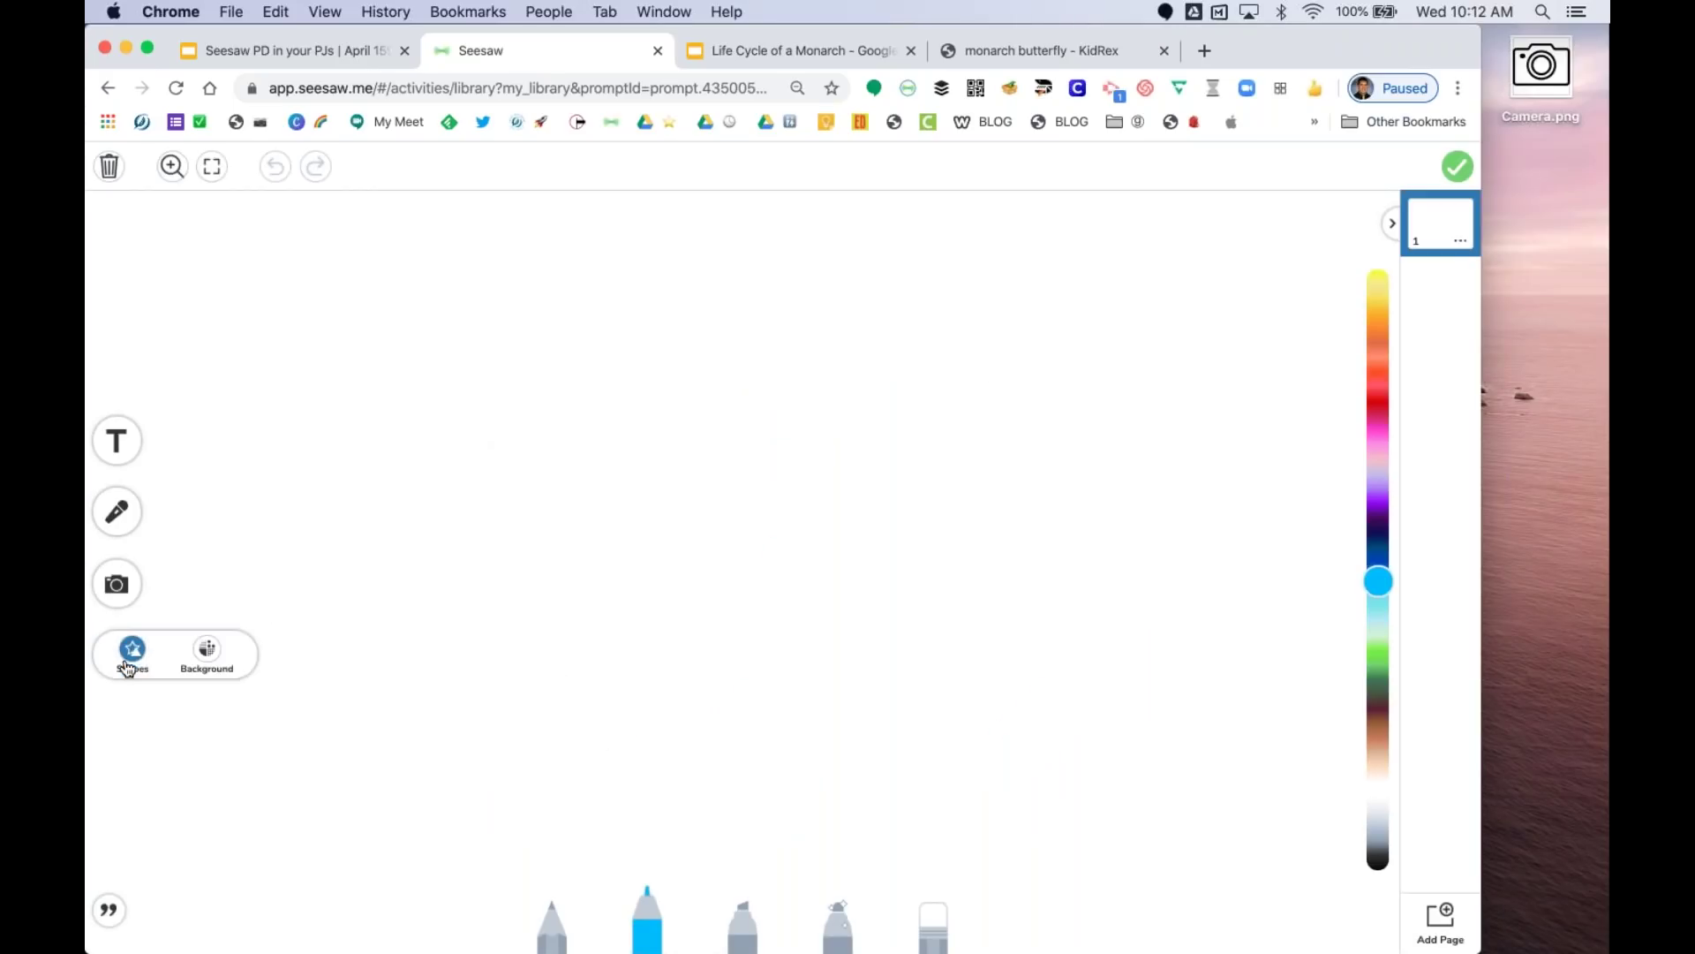
pyautogui.click(203, 664)
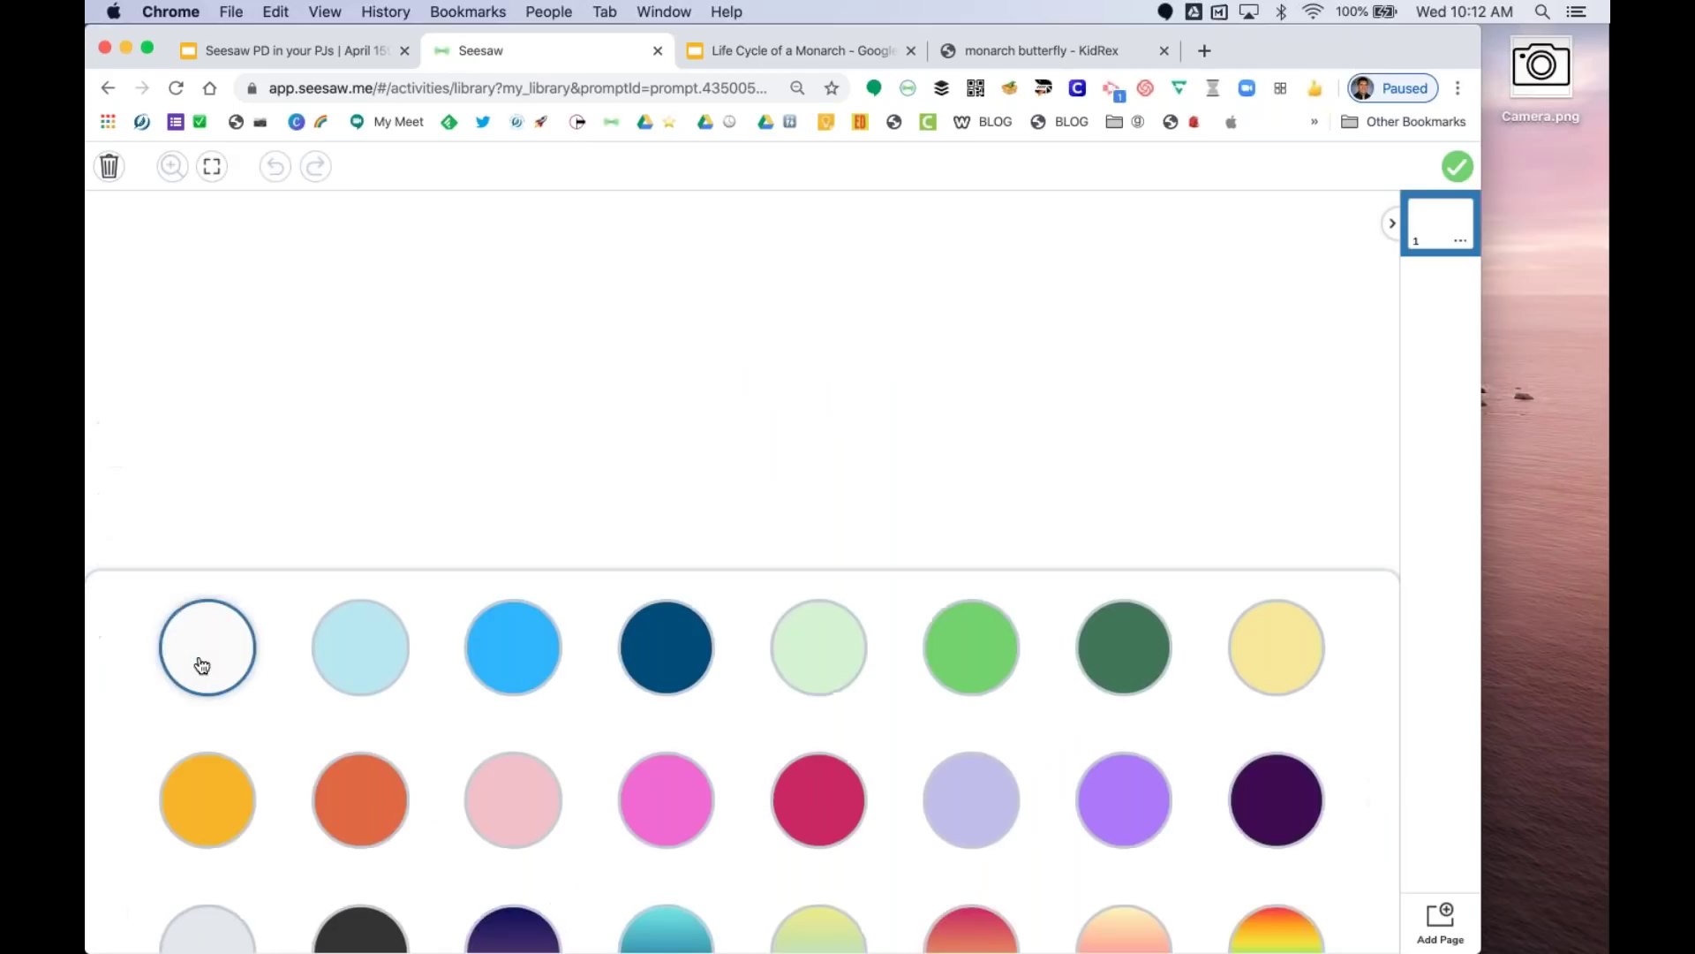
pyautogui.click(1005, 651)
pyautogui.click(539, 494)
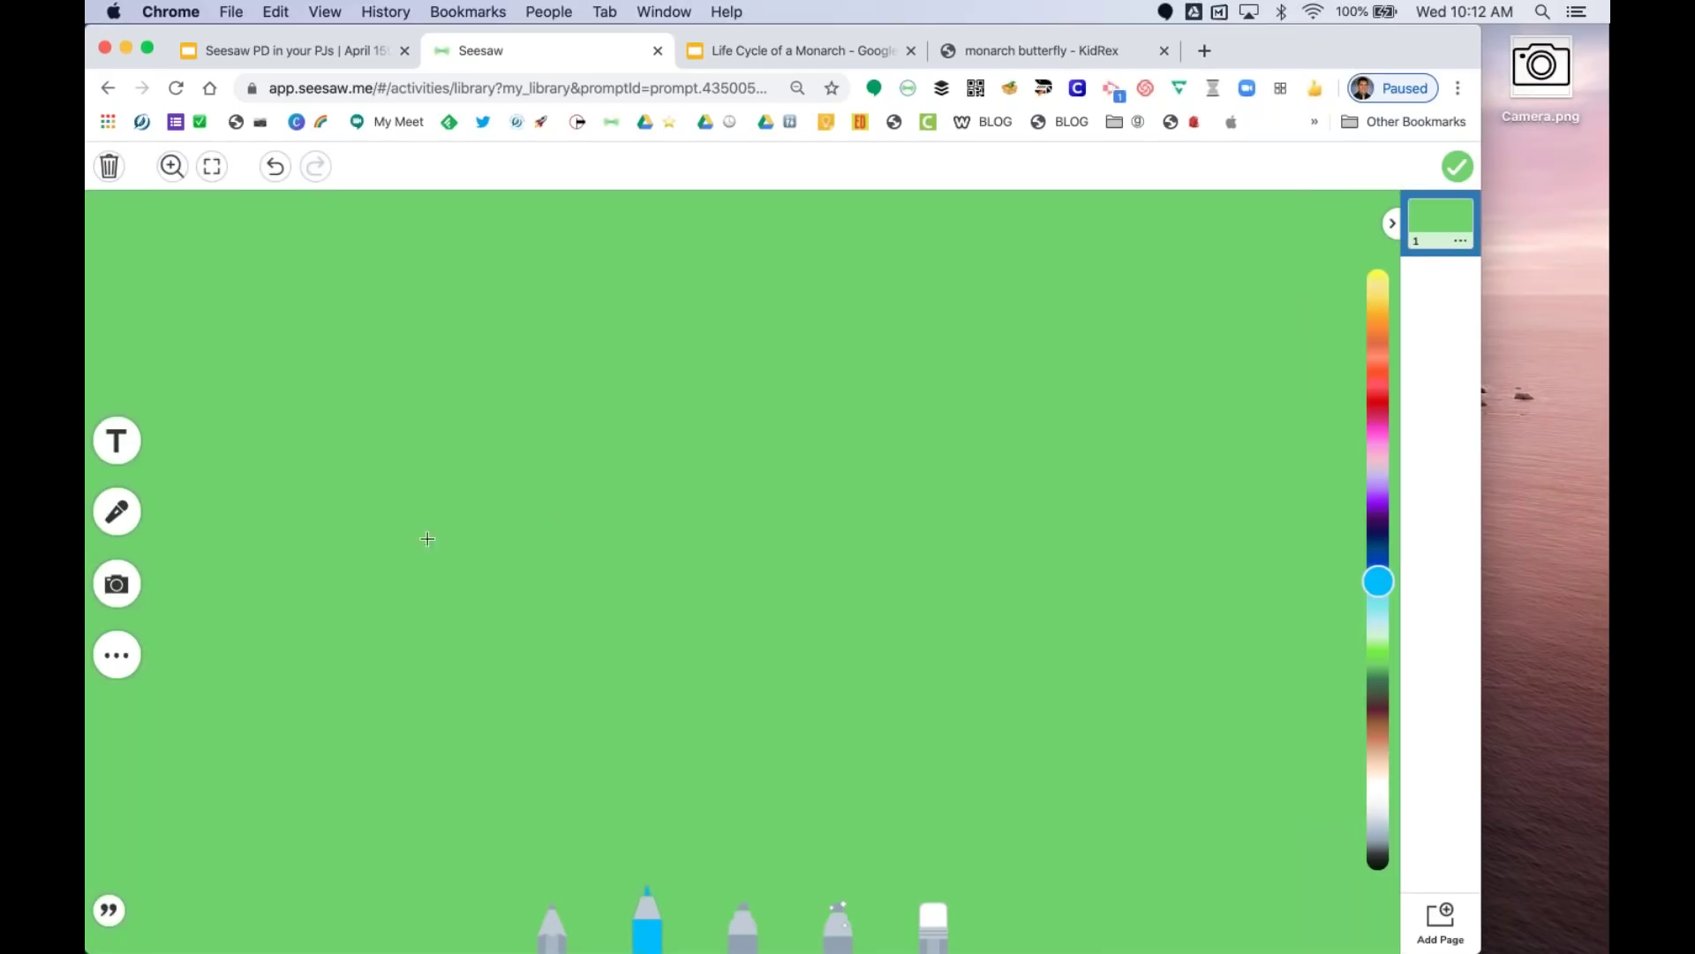
# - Add a "Show Me" text label, enlarge it and place it in the upper-left corner of the template
pyautogui.click(116, 441)
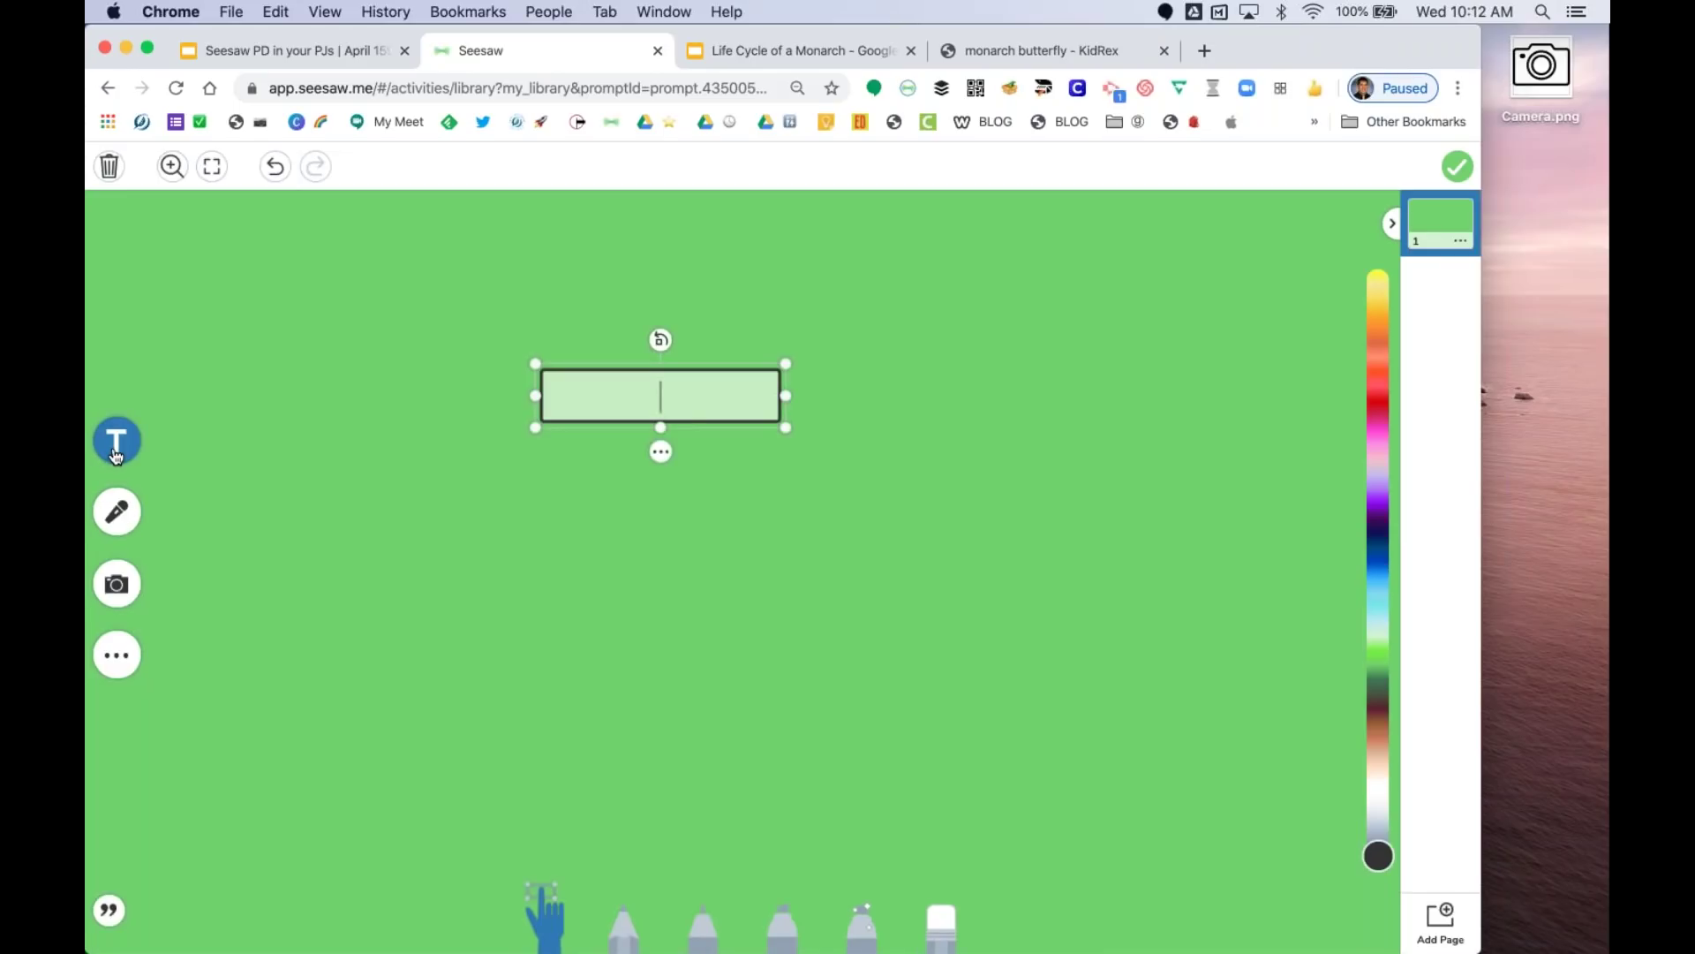
pyautogui.write('Show Me')
pyautogui.click(731, 527)
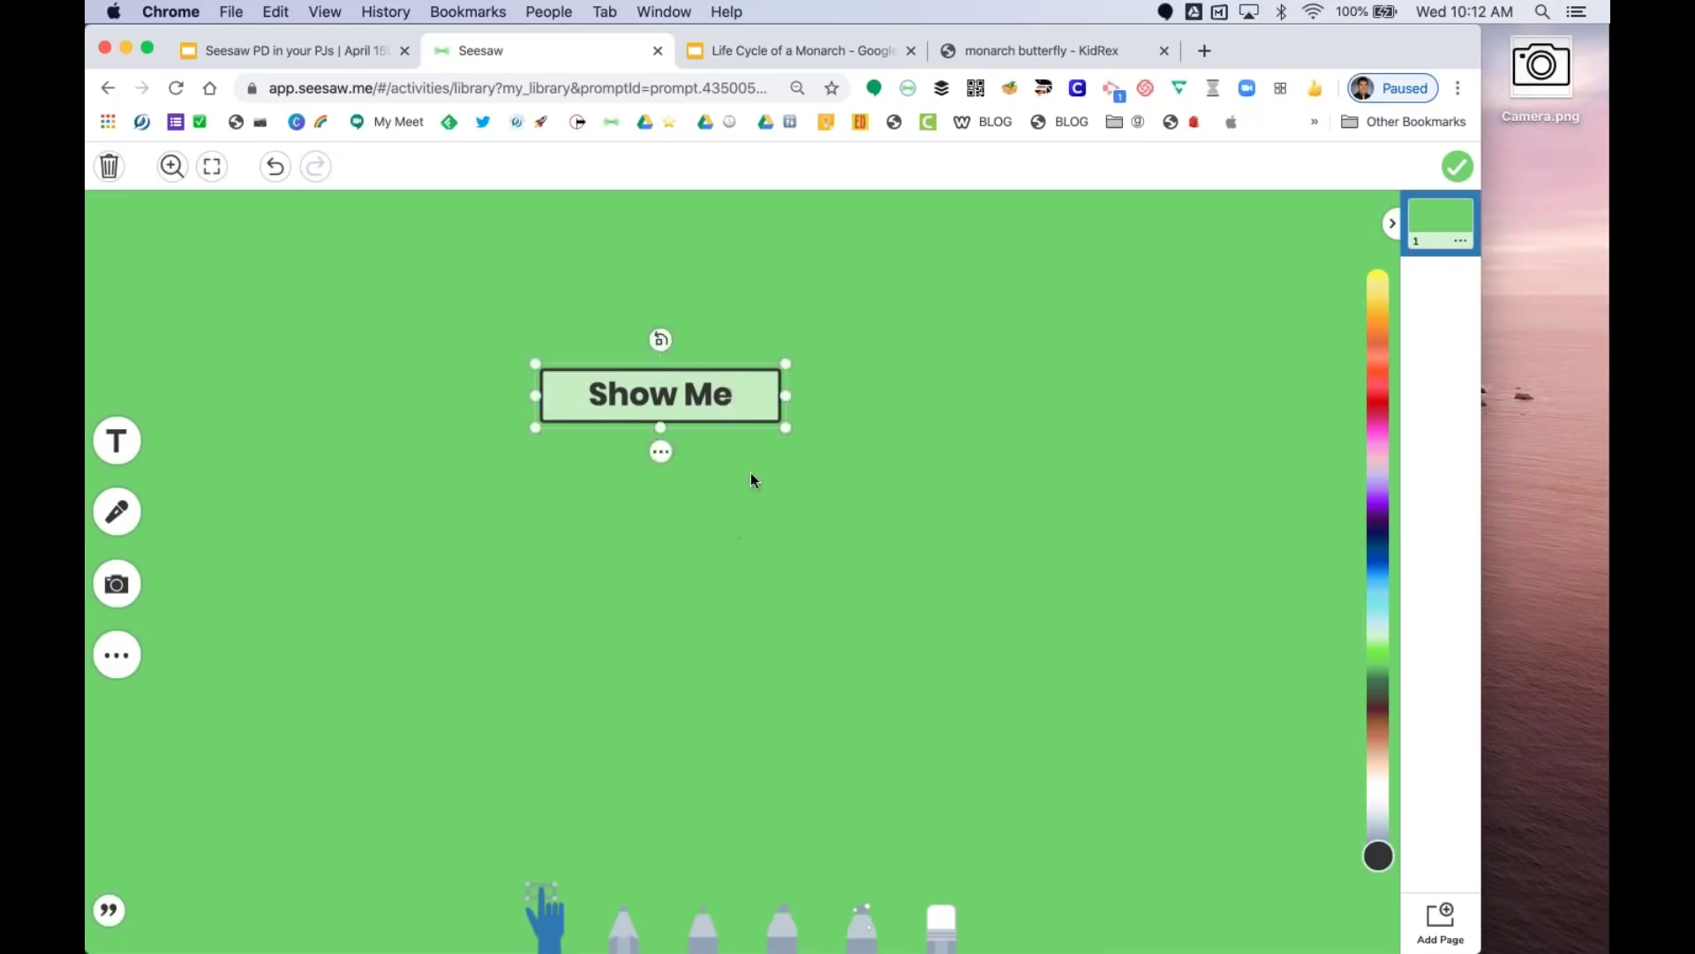
pyautogui.moveTo(750, 405); pyautogui.dragTo(436, 318)
pyautogui.moveTo(471, 241); pyautogui.dragTo(395, 241)
pyautogui.click(412, 379)
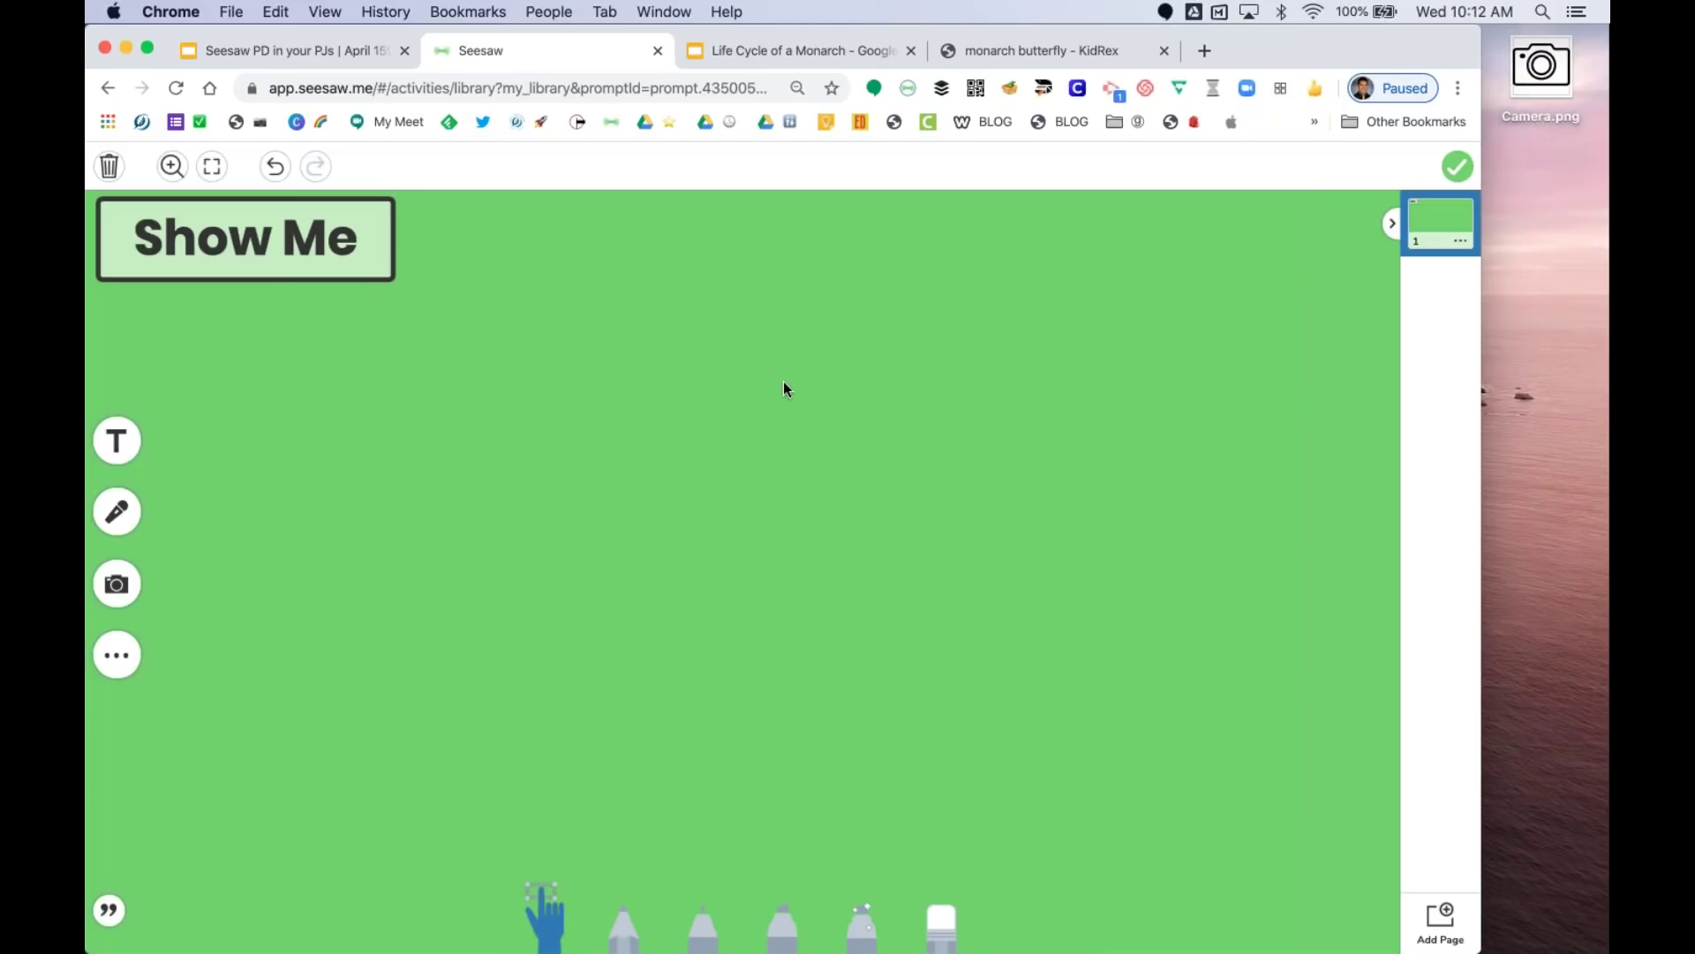
# - Add a rounded square shape to the "Show Me" template, stretch it into a large centered rectangle and color it white
pyautogui.click(129, 654)
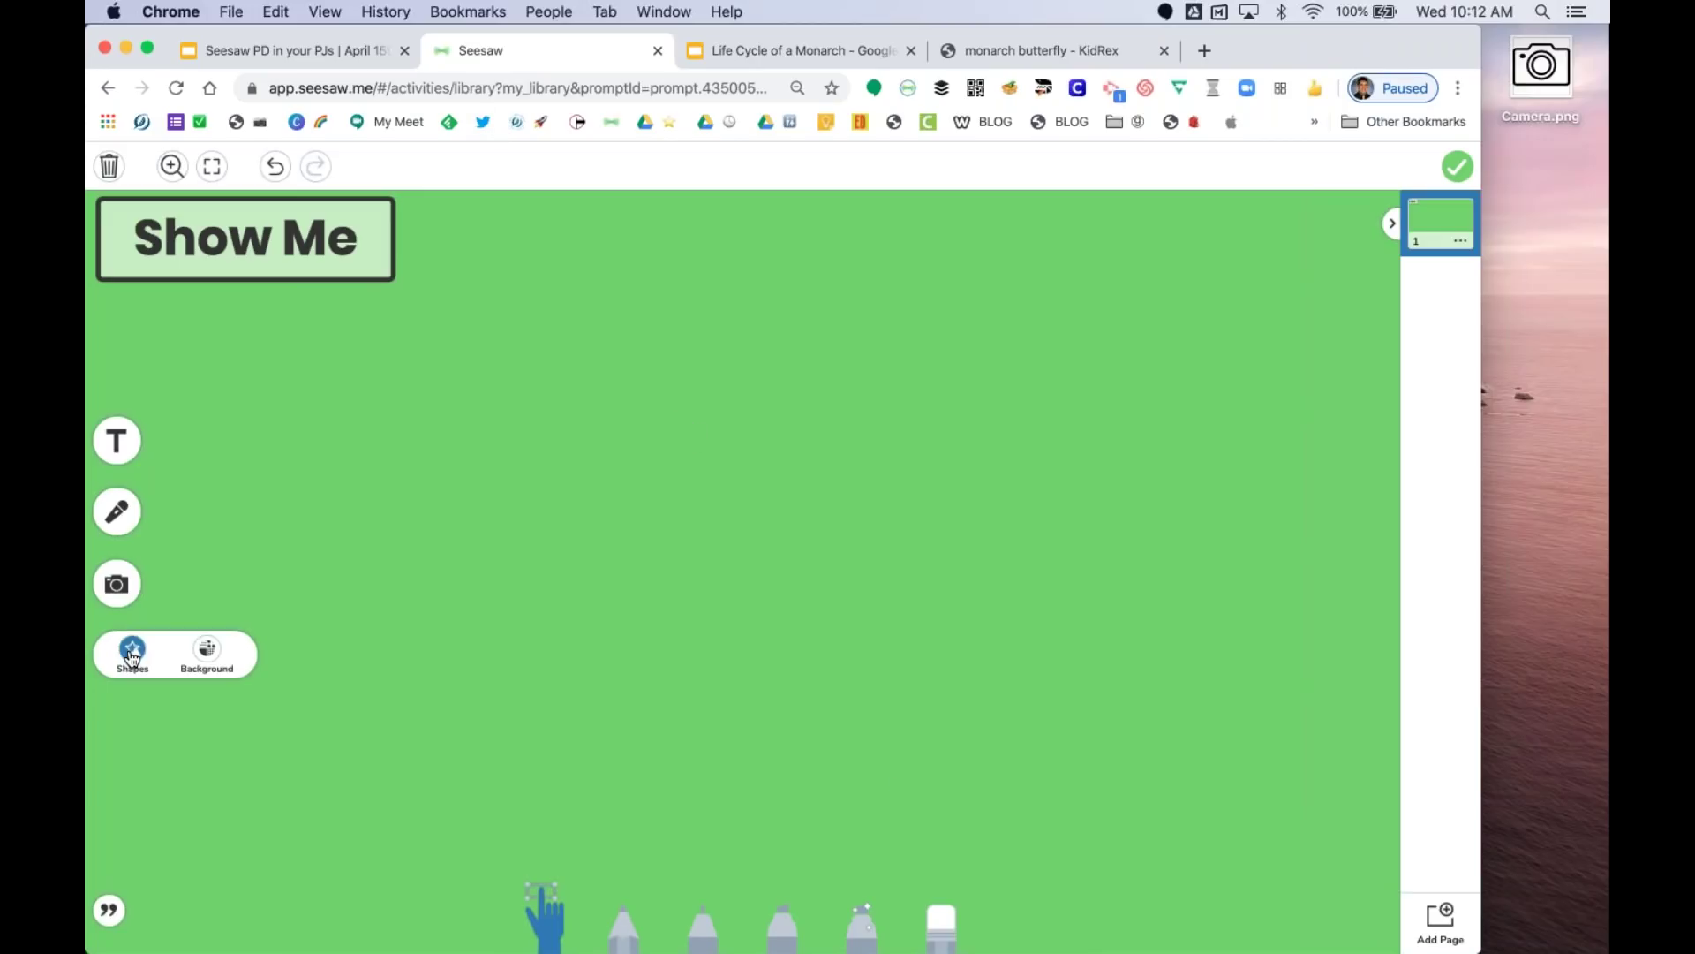
pyautogui.click(132, 654)
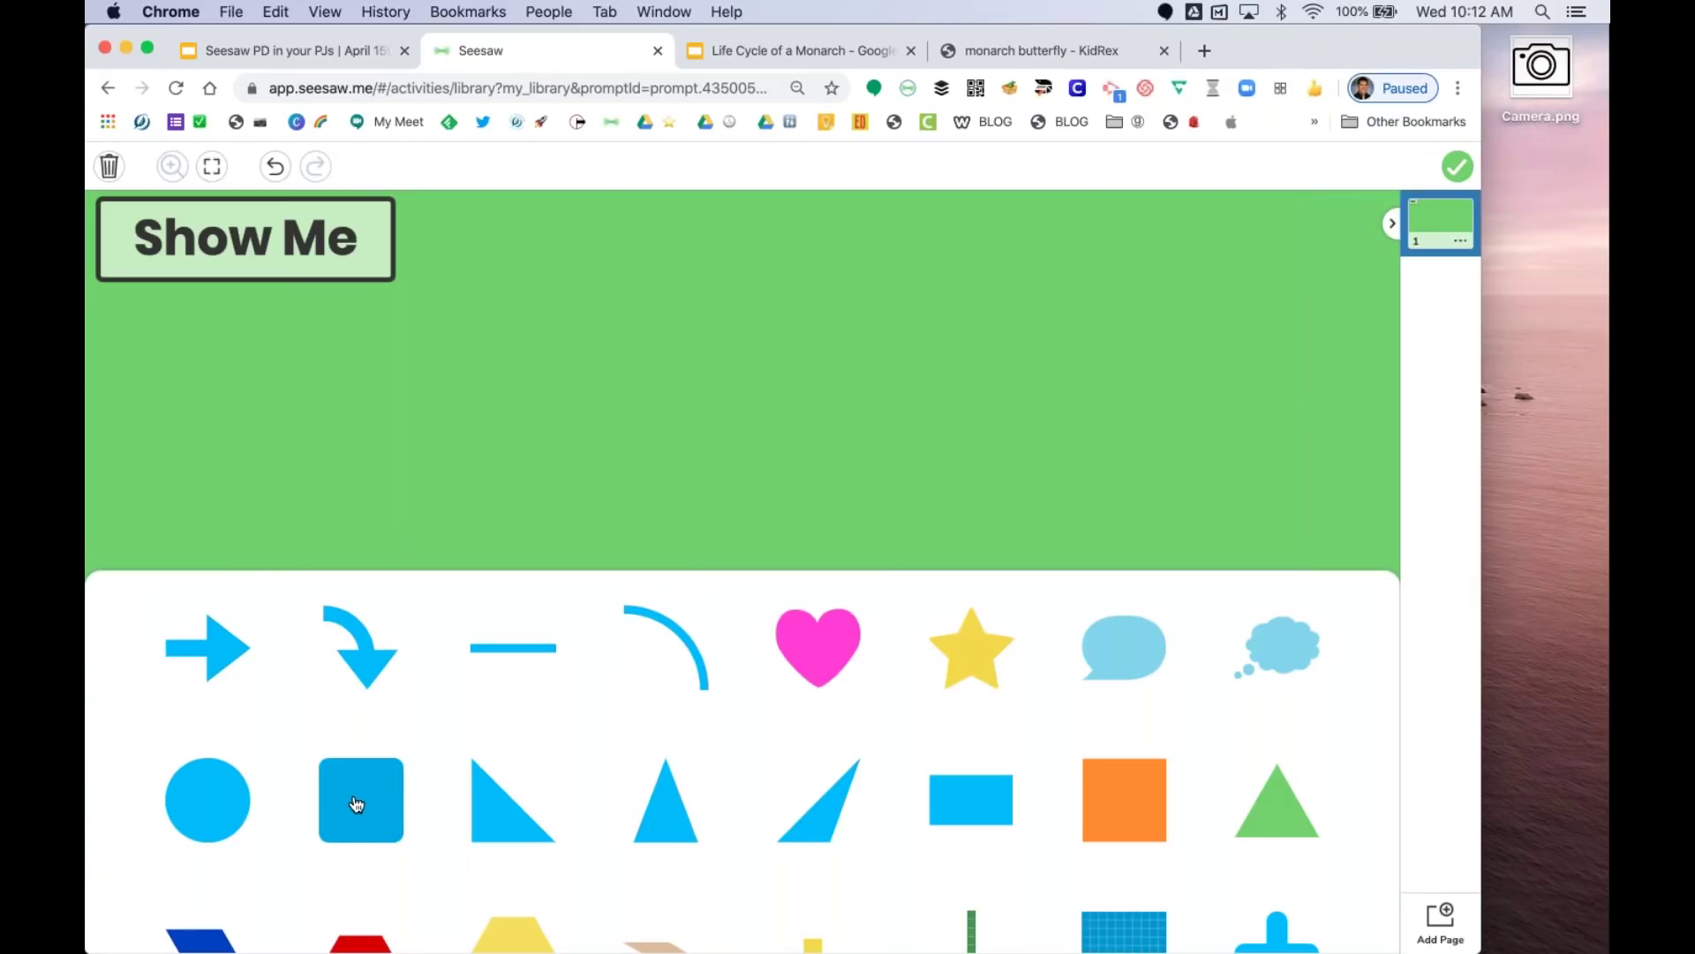
pyautogui.click(356, 804)
pyautogui.click(830, 501)
pyautogui.click(814, 409)
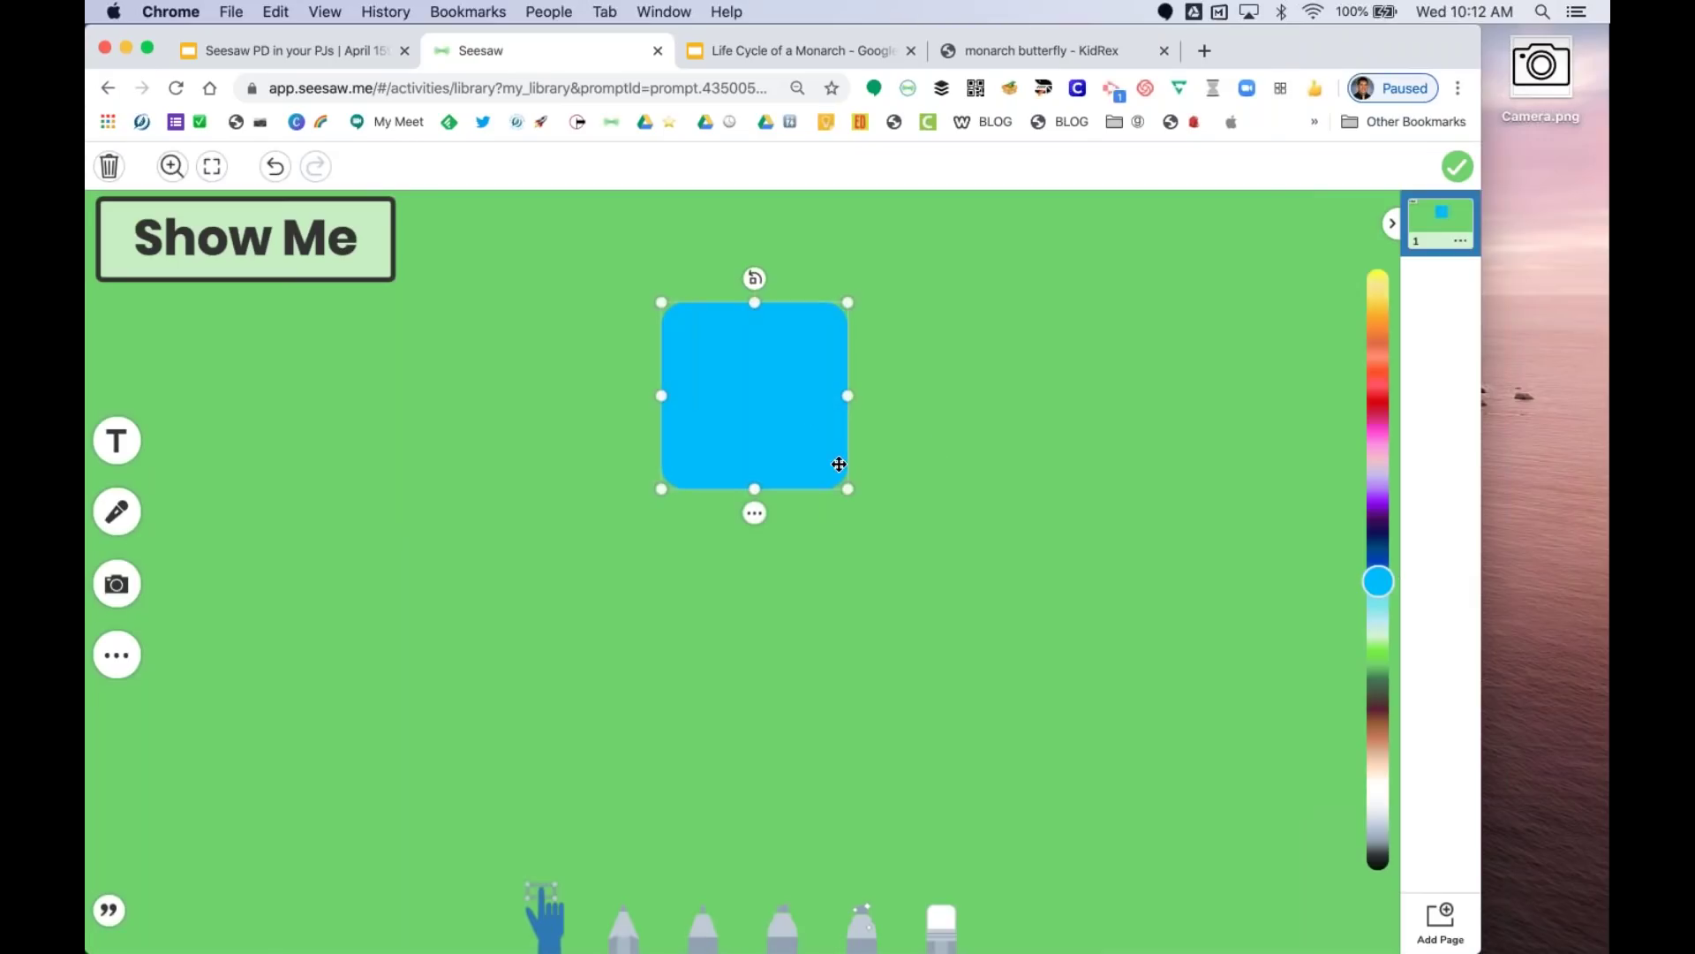
pyautogui.moveTo(846, 486); pyautogui.dragTo(1209, 705)
pyautogui.moveTo(1026, 623); pyautogui.dragTo(865, 679)
pyautogui.click(1378, 793)
pyautogui.click(1325, 749)
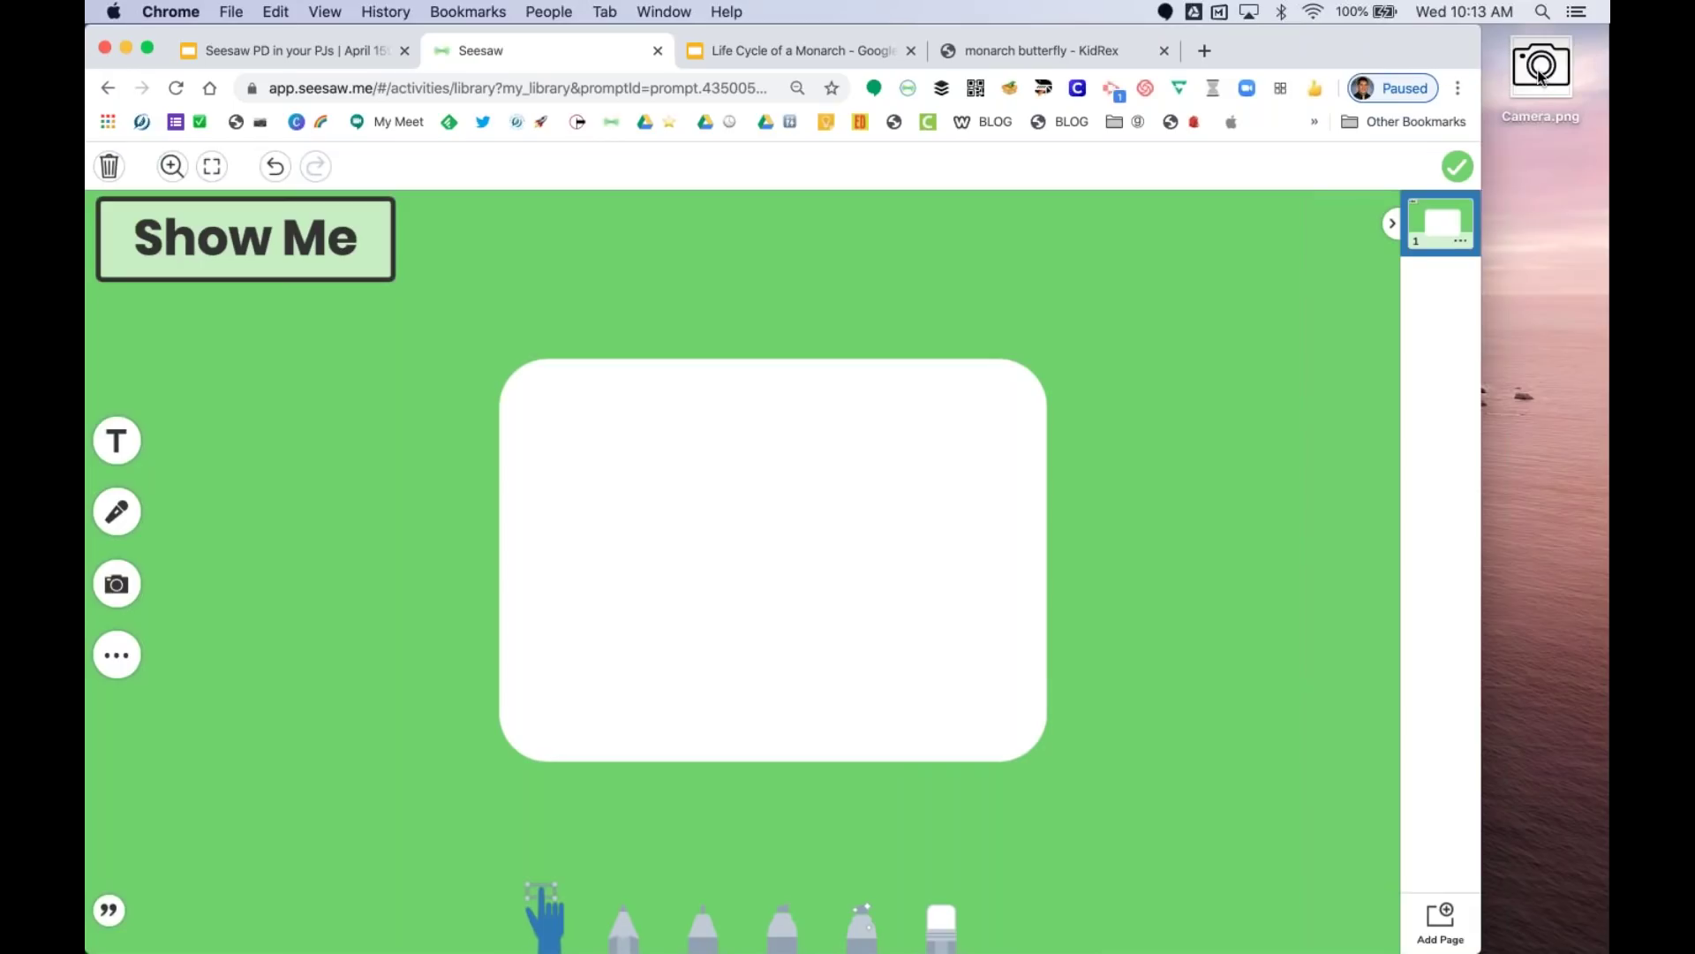
# - Insert the desktop image Camera.png into the "Show Me" template and center it inside the white rounded rectangle
pyautogui.moveTo(1538, 76); pyautogui.dragTo(715, 583)
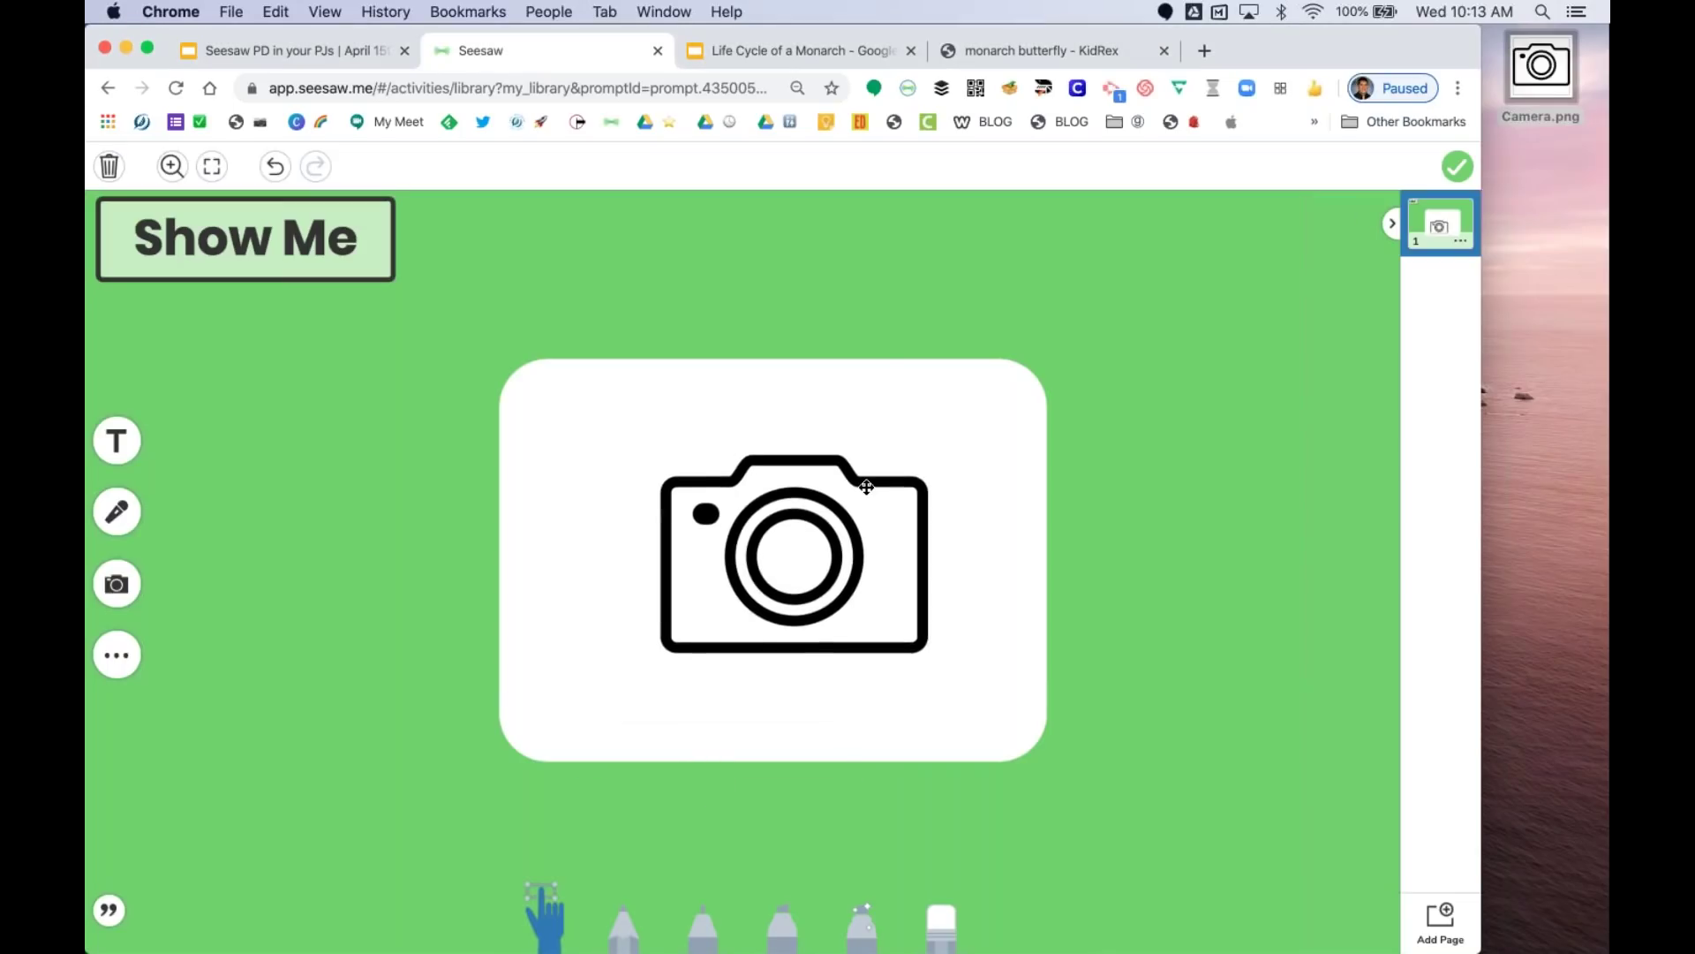
pyautogui.click(859, 491)
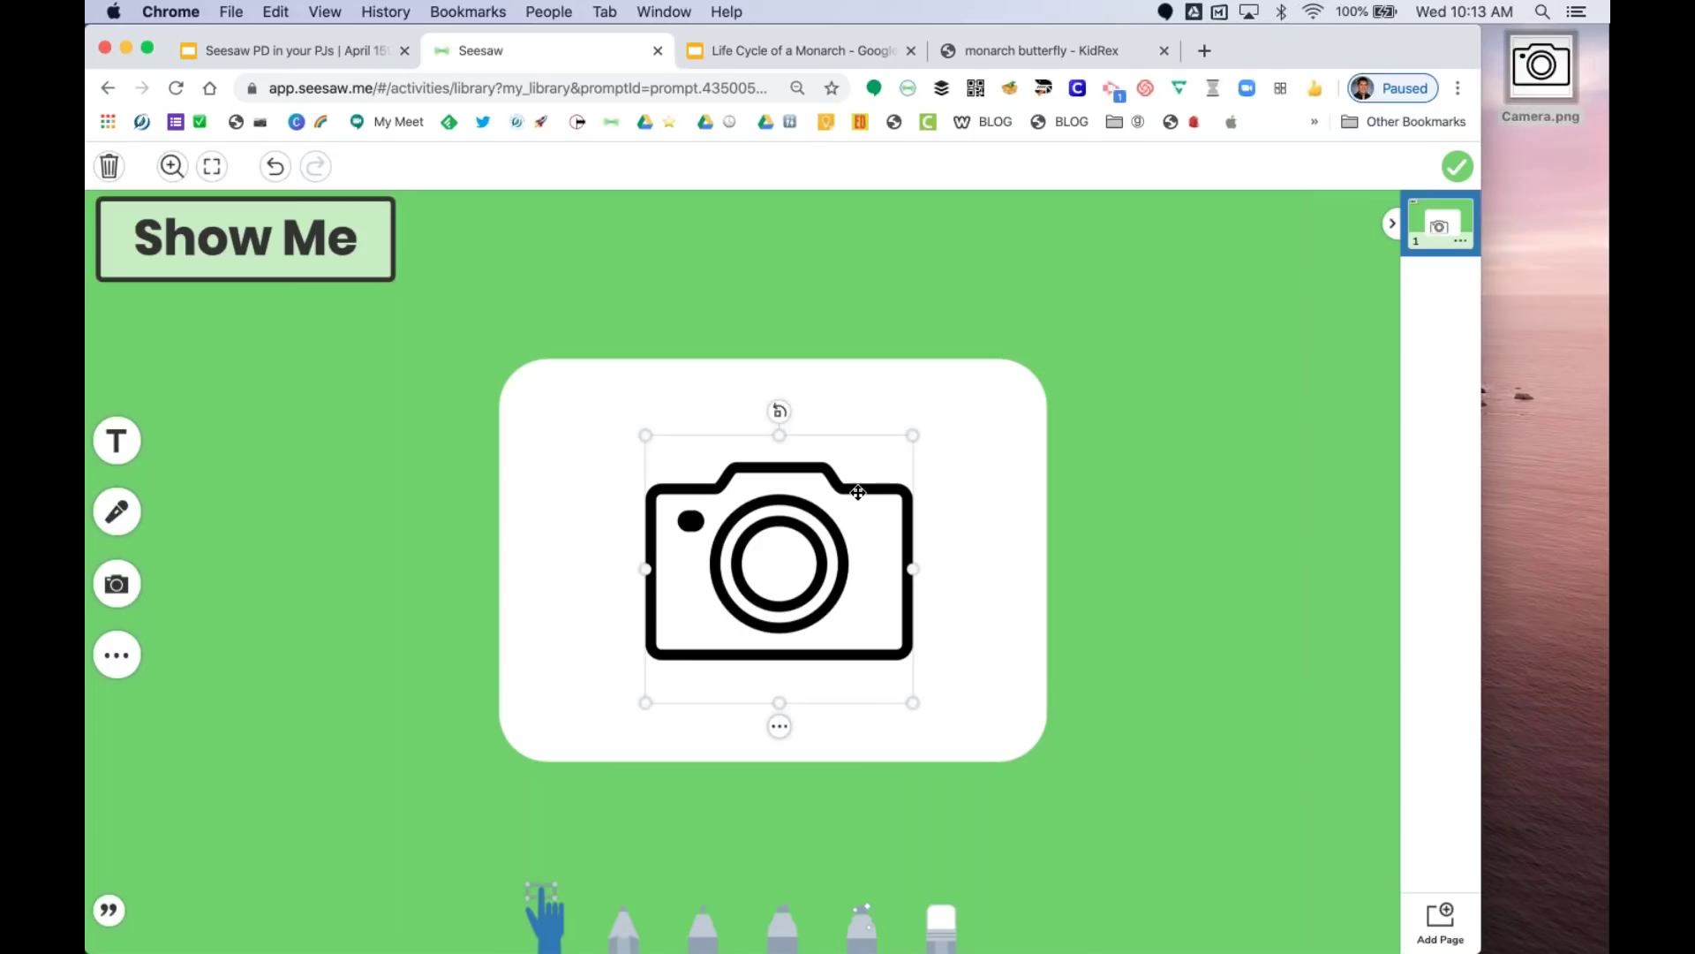
pyautogui.click(1132, 570)
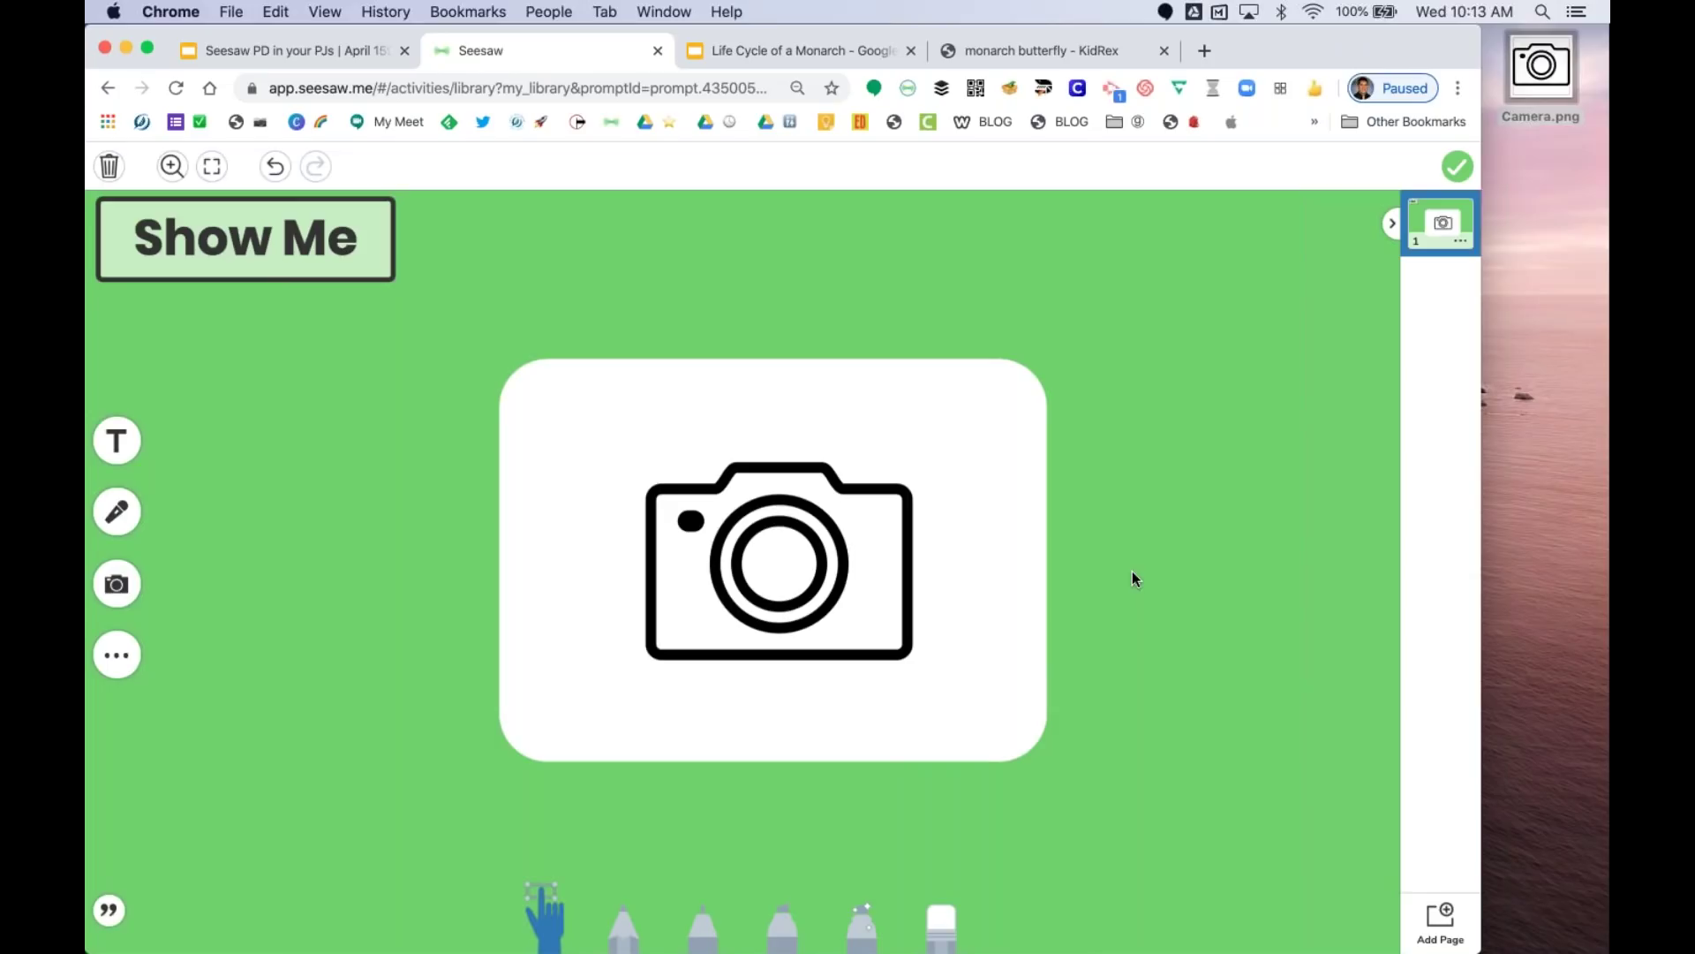
pyautogui.click(114, 585)
pyautogui.moveTo(756, 543); pyautogui.dragTo(750, 539)
pyautogui.click(1097, 644)
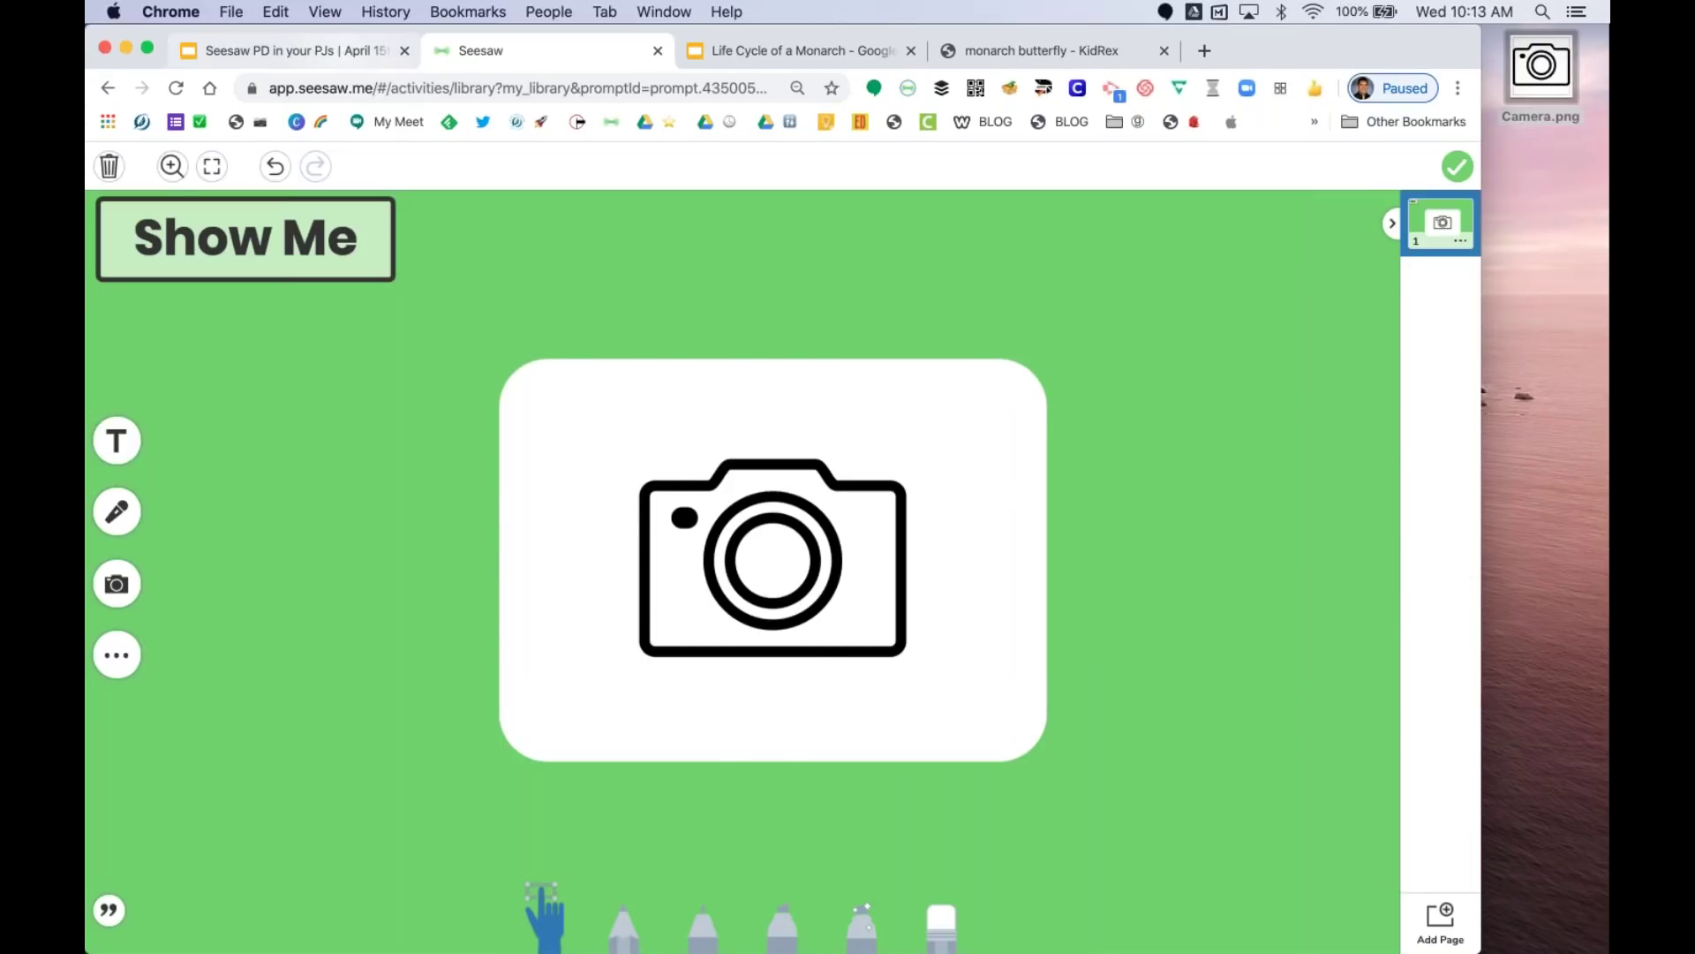
# - In the "Seesaw PD in your PJs" presentation, examine the template examples on the "Use the Microphone" slide in presentation mode
pyautogui.click(344, 54)
pyautogui.click(221, 676)
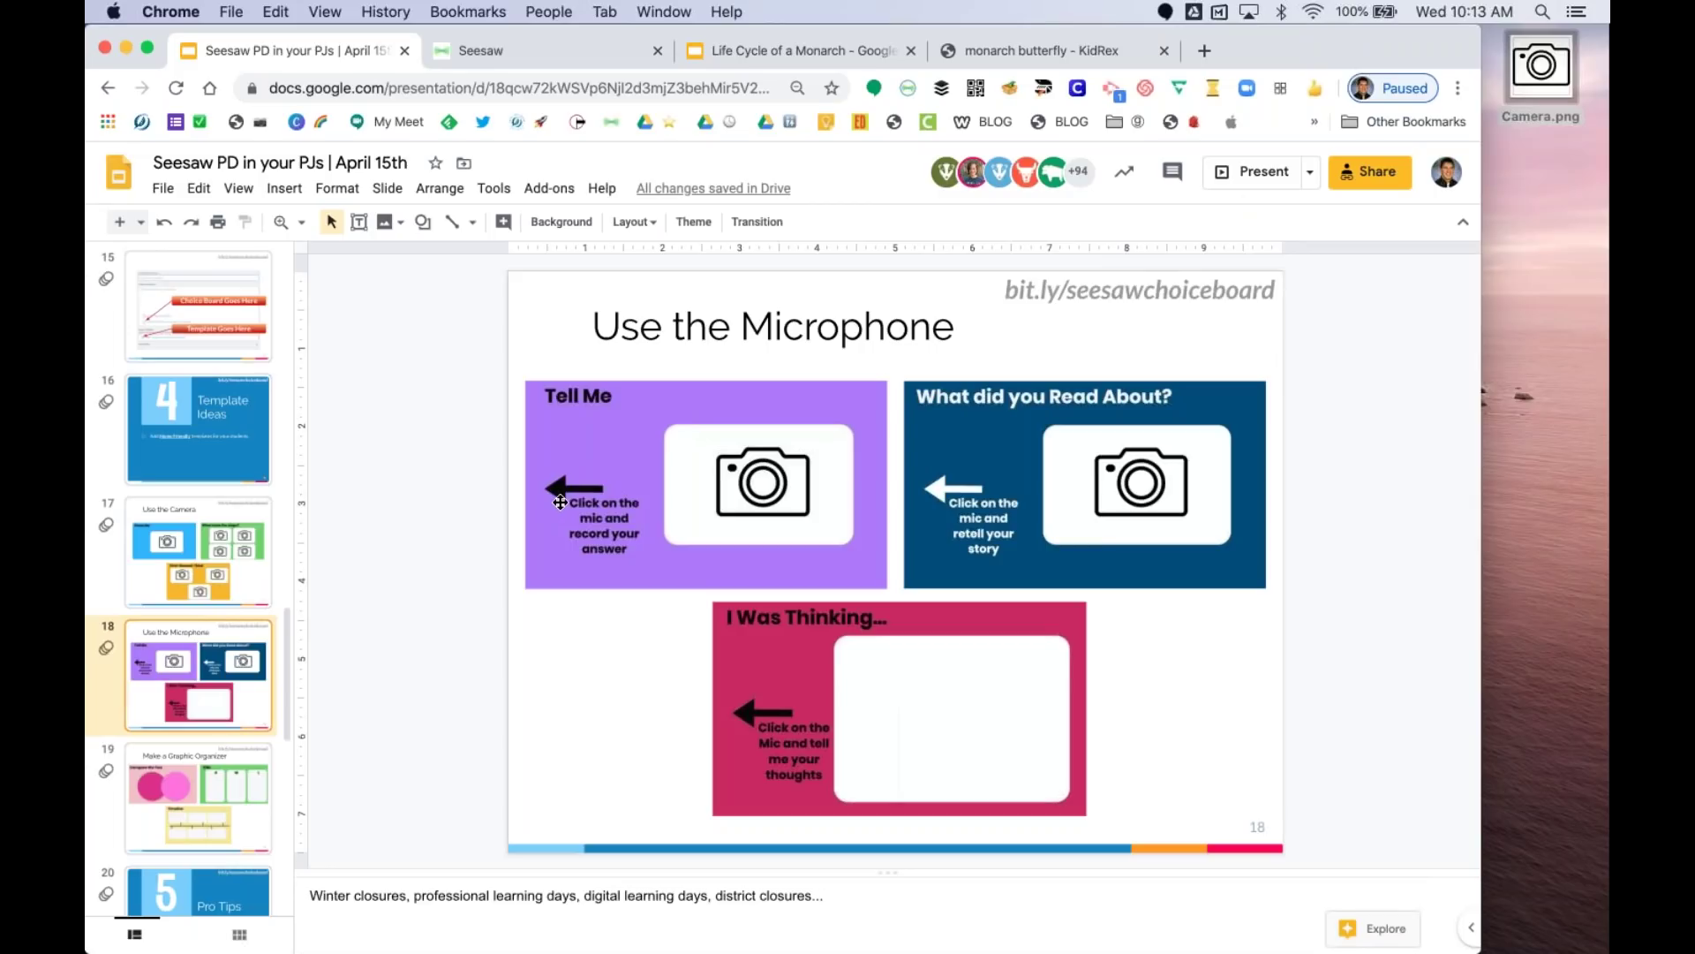
pyautogui.click(1261, 177)
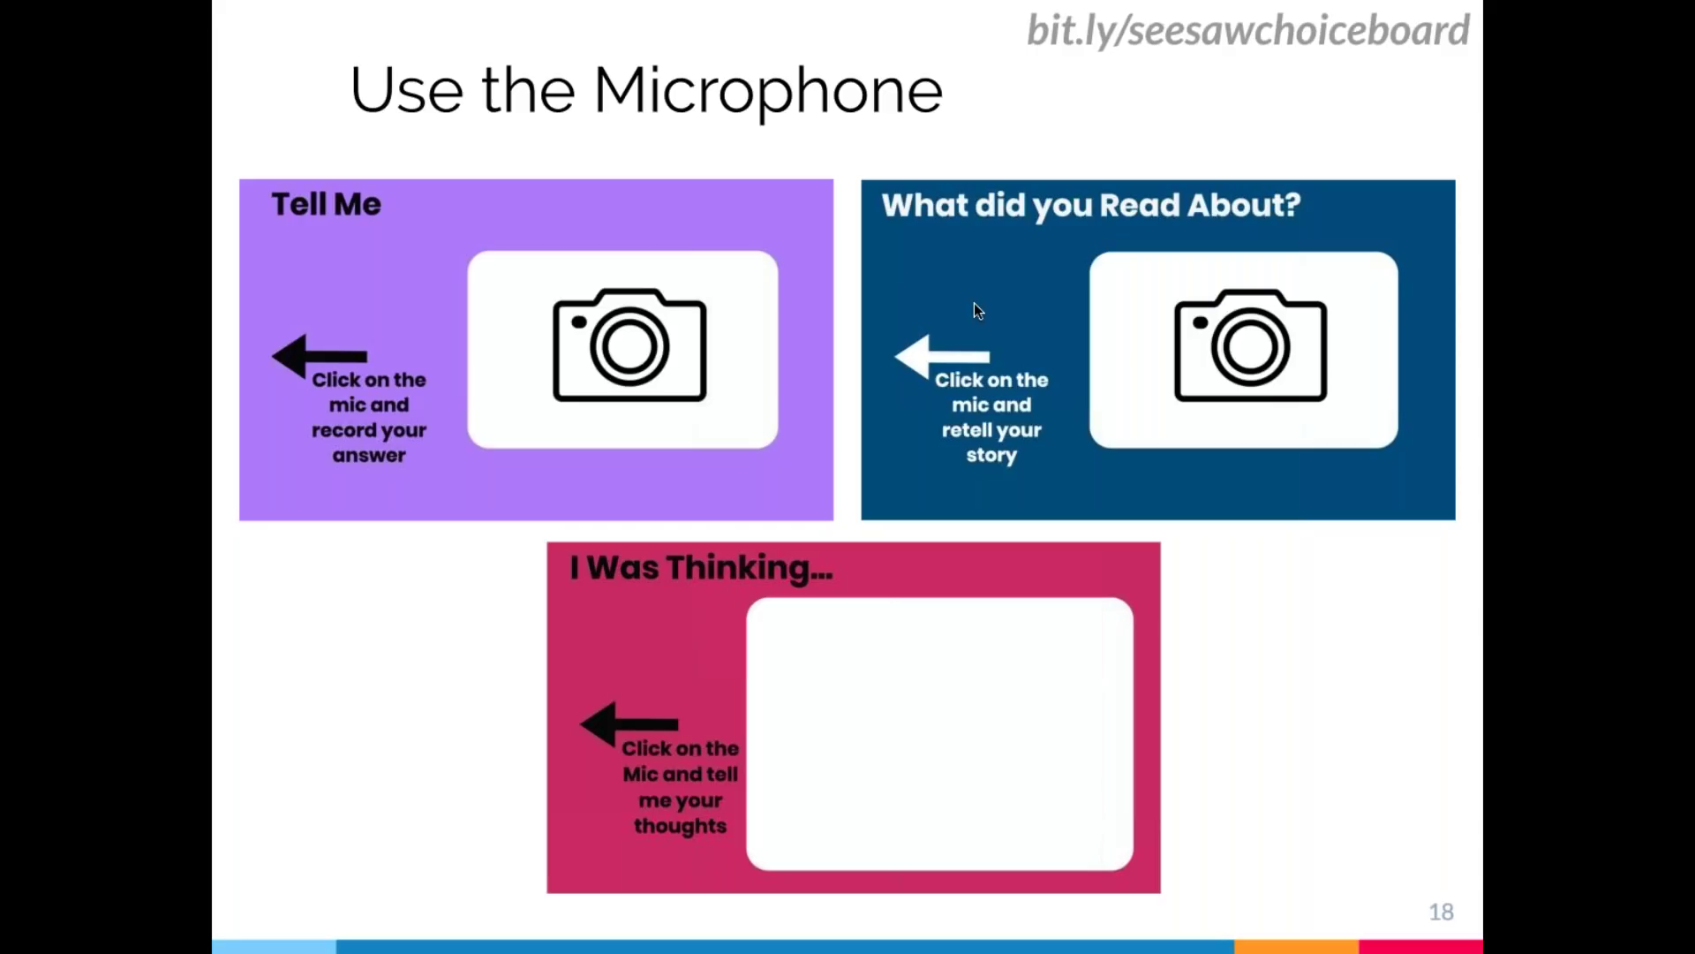
pyautogui.press('Escape')
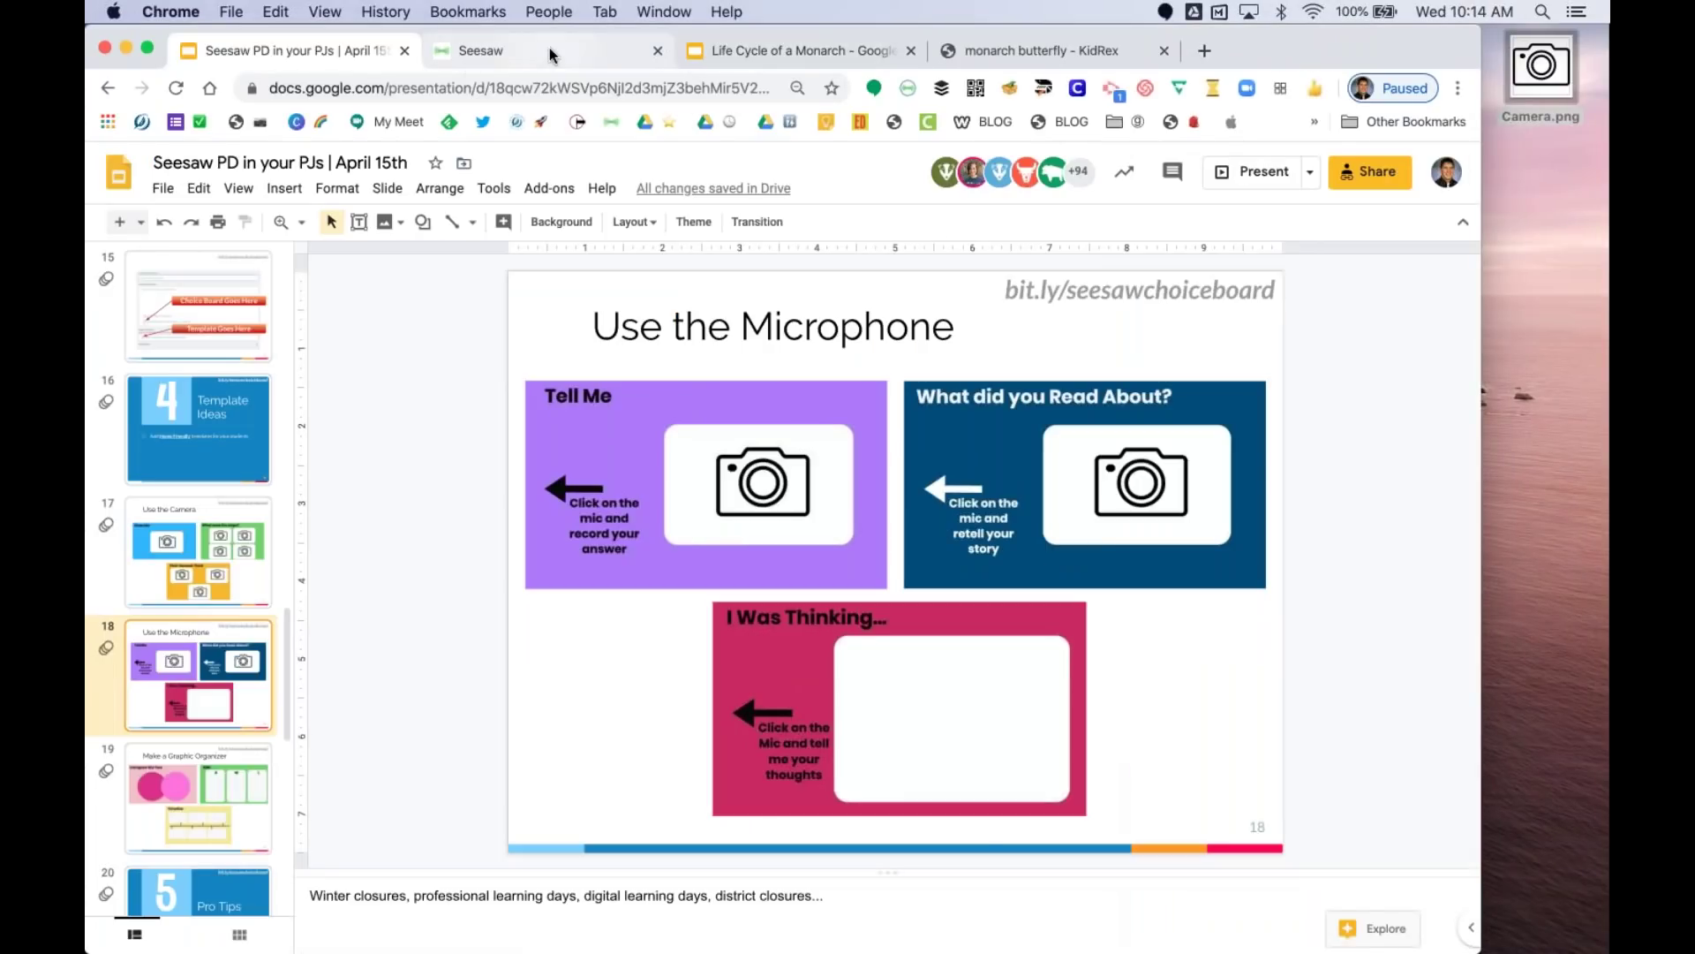
# - Go back to the Seesaw template, add a second page and set its background to bright blue
pyautogui.click(481, 51)
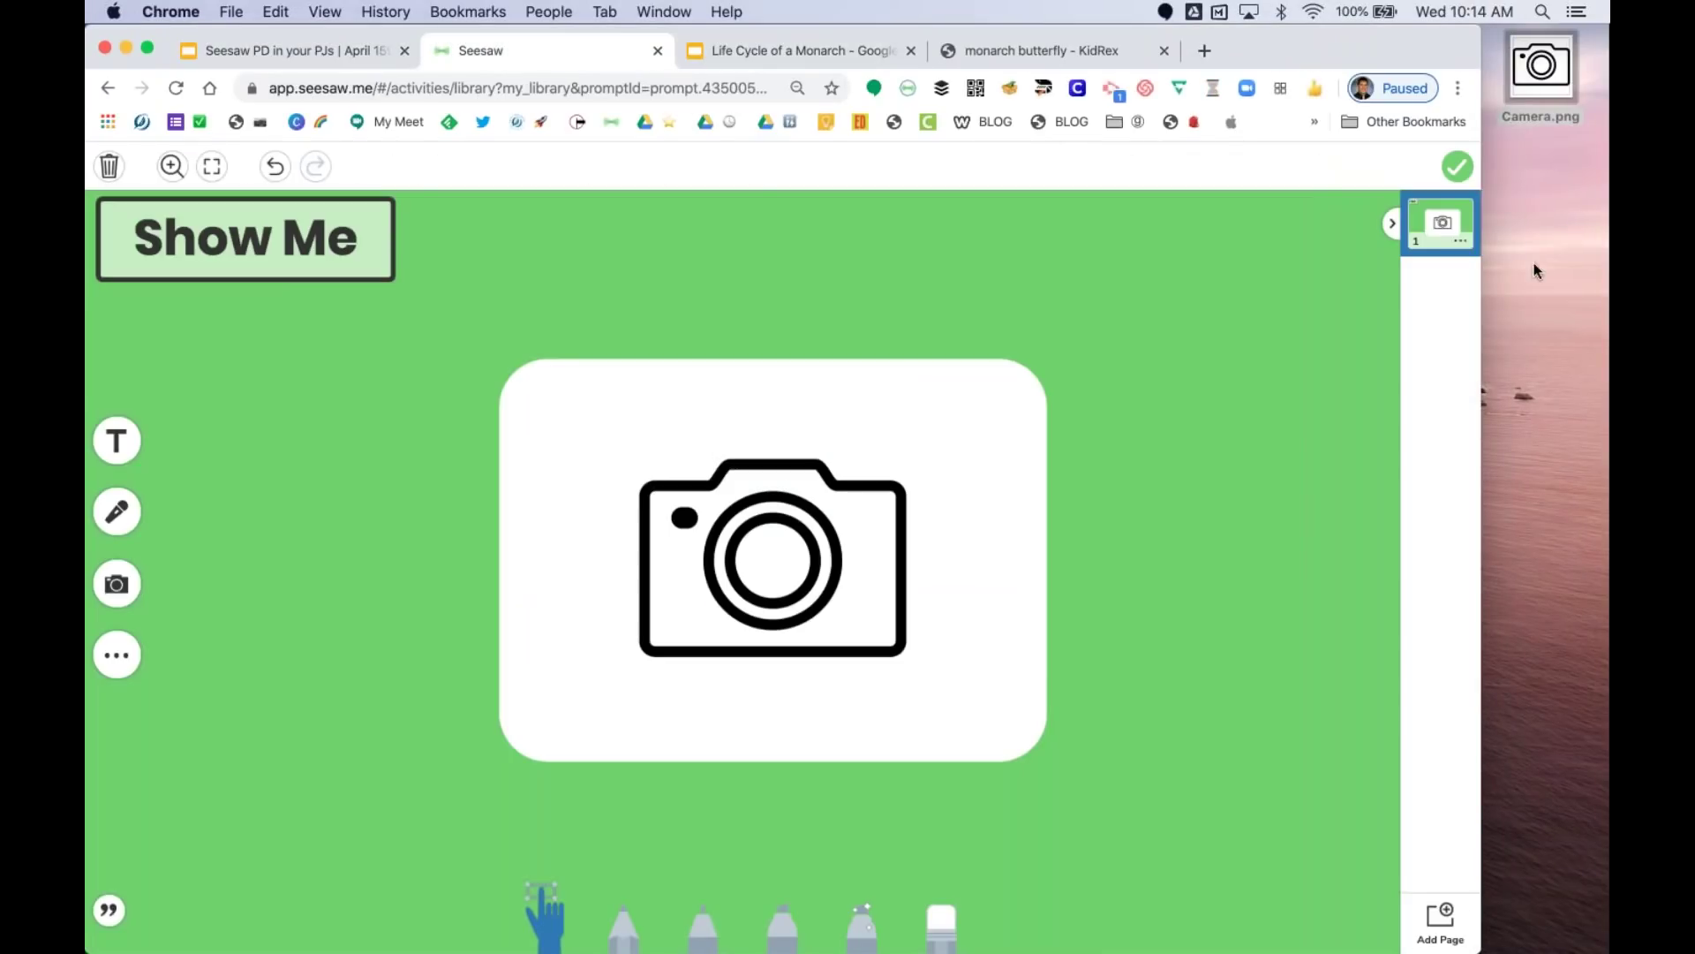
pyautogui.click(1438, 916)
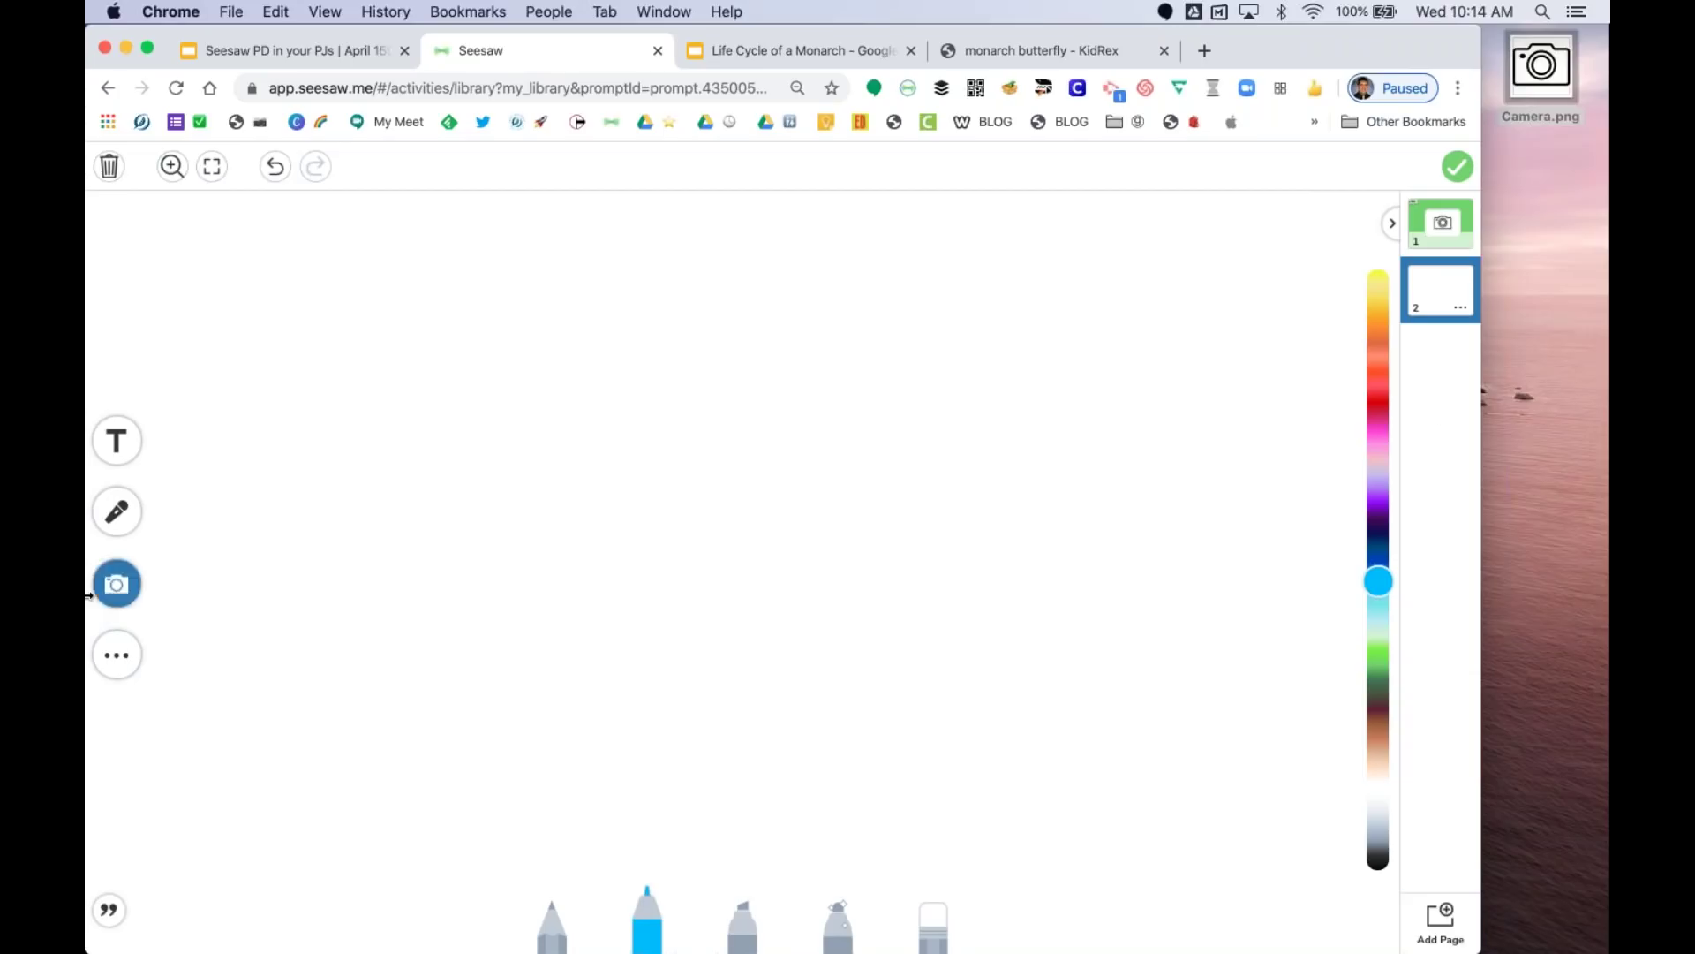
pyautogui.click(115, 654)
pyautogui.click(218, 662)
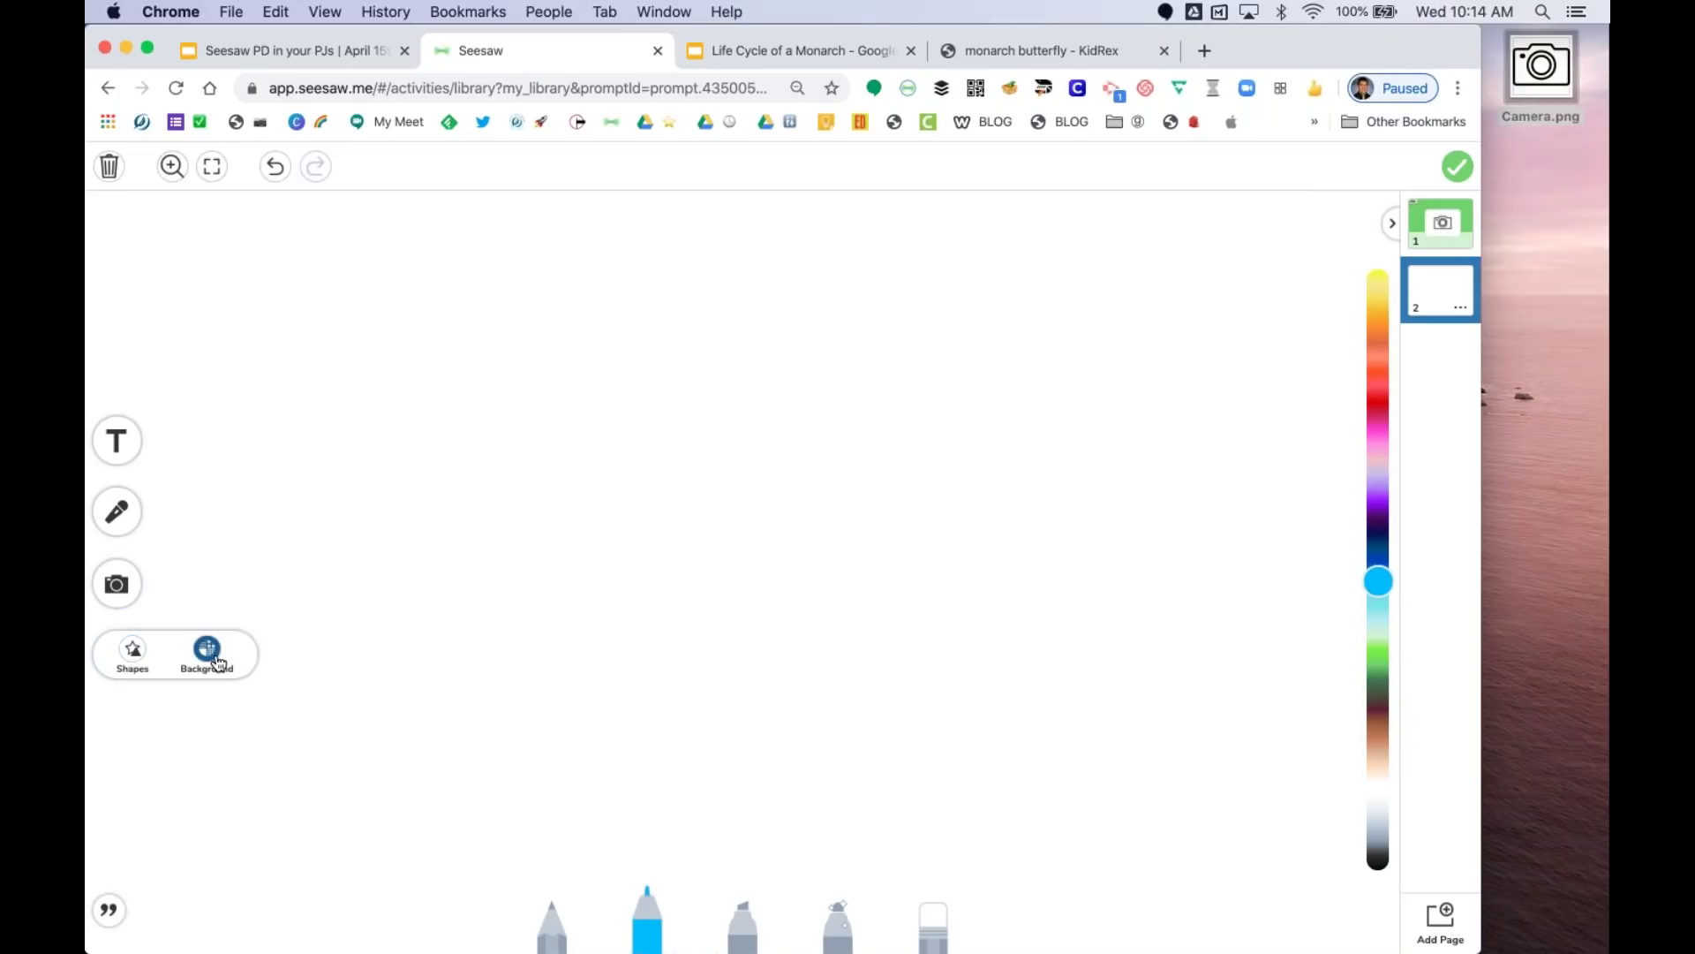
pyautogui.click(490, 661)
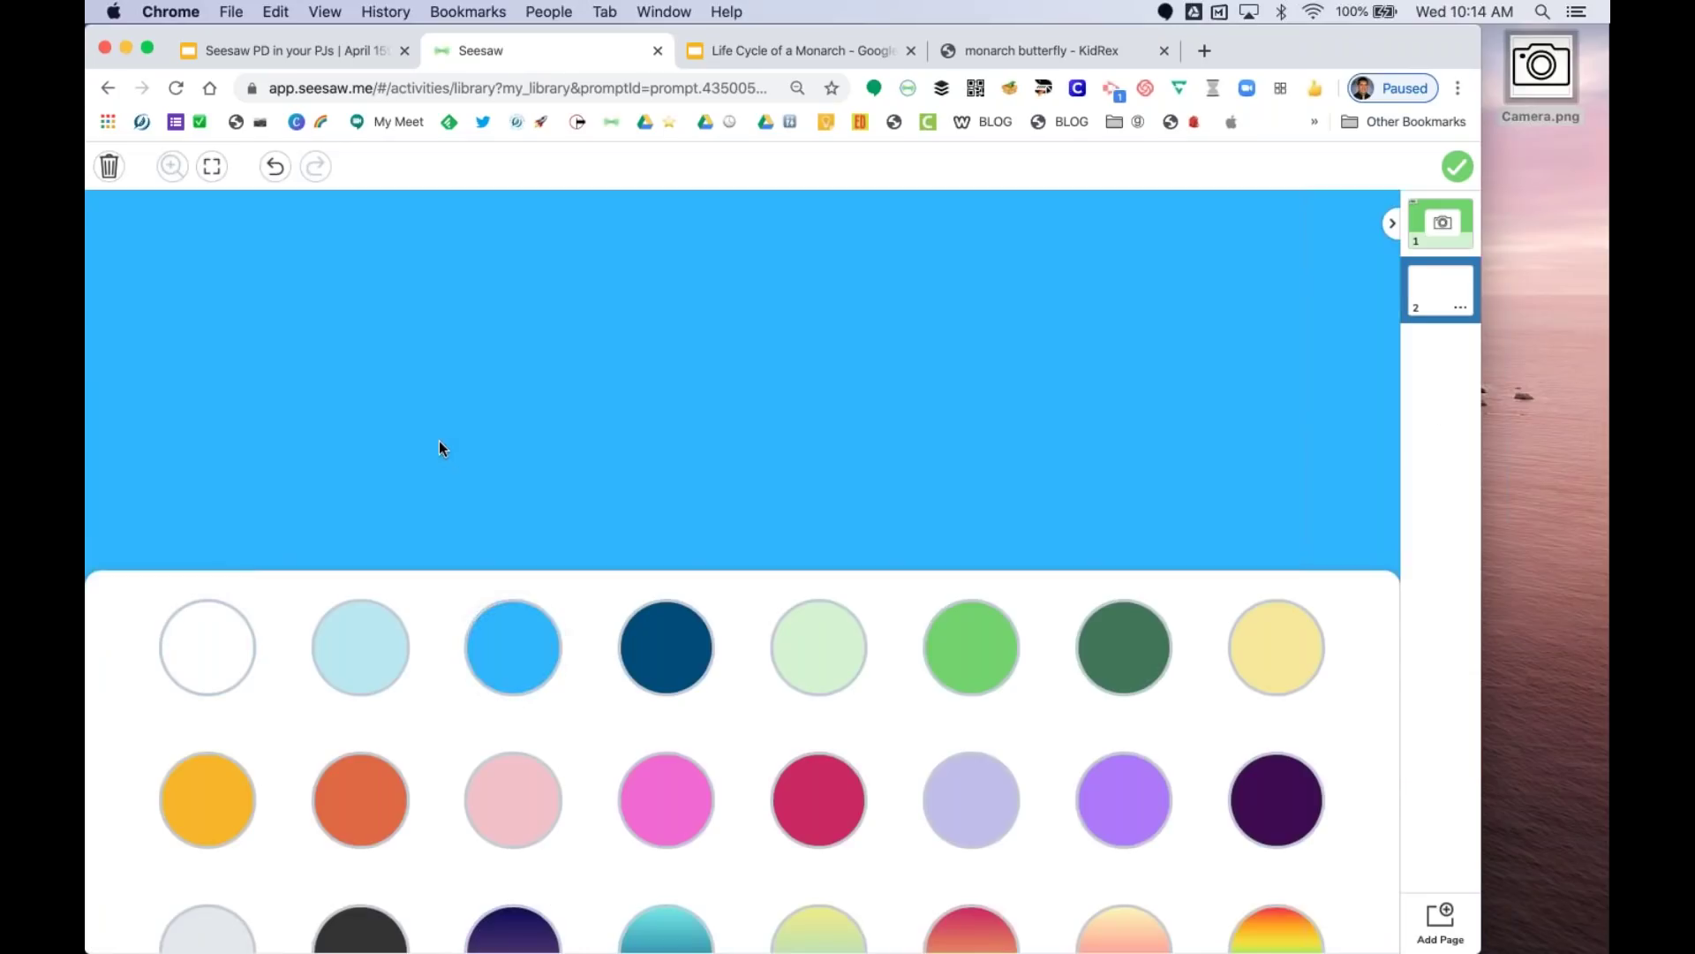
pyautogui.click(442, 446)
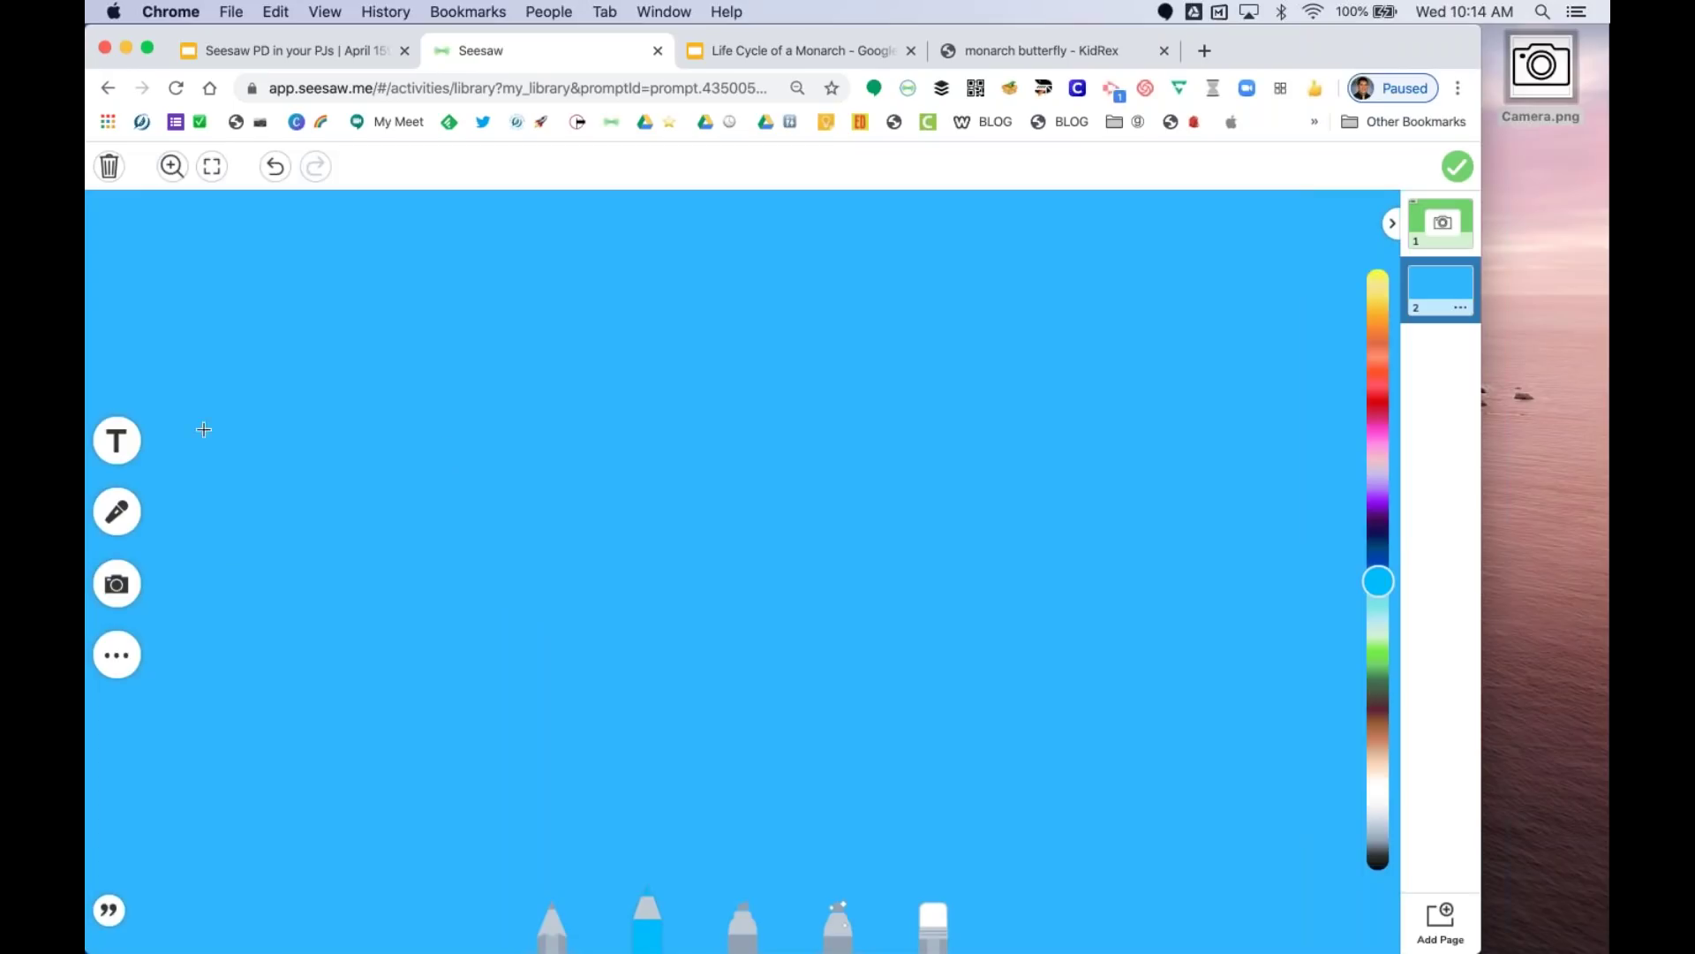
# - Add a "Tell Me" text label to the second page, enlarge it and place it in the page's upper-left corner
pyautogui.click(116, 440)
pyautogui.write('Tell Me')
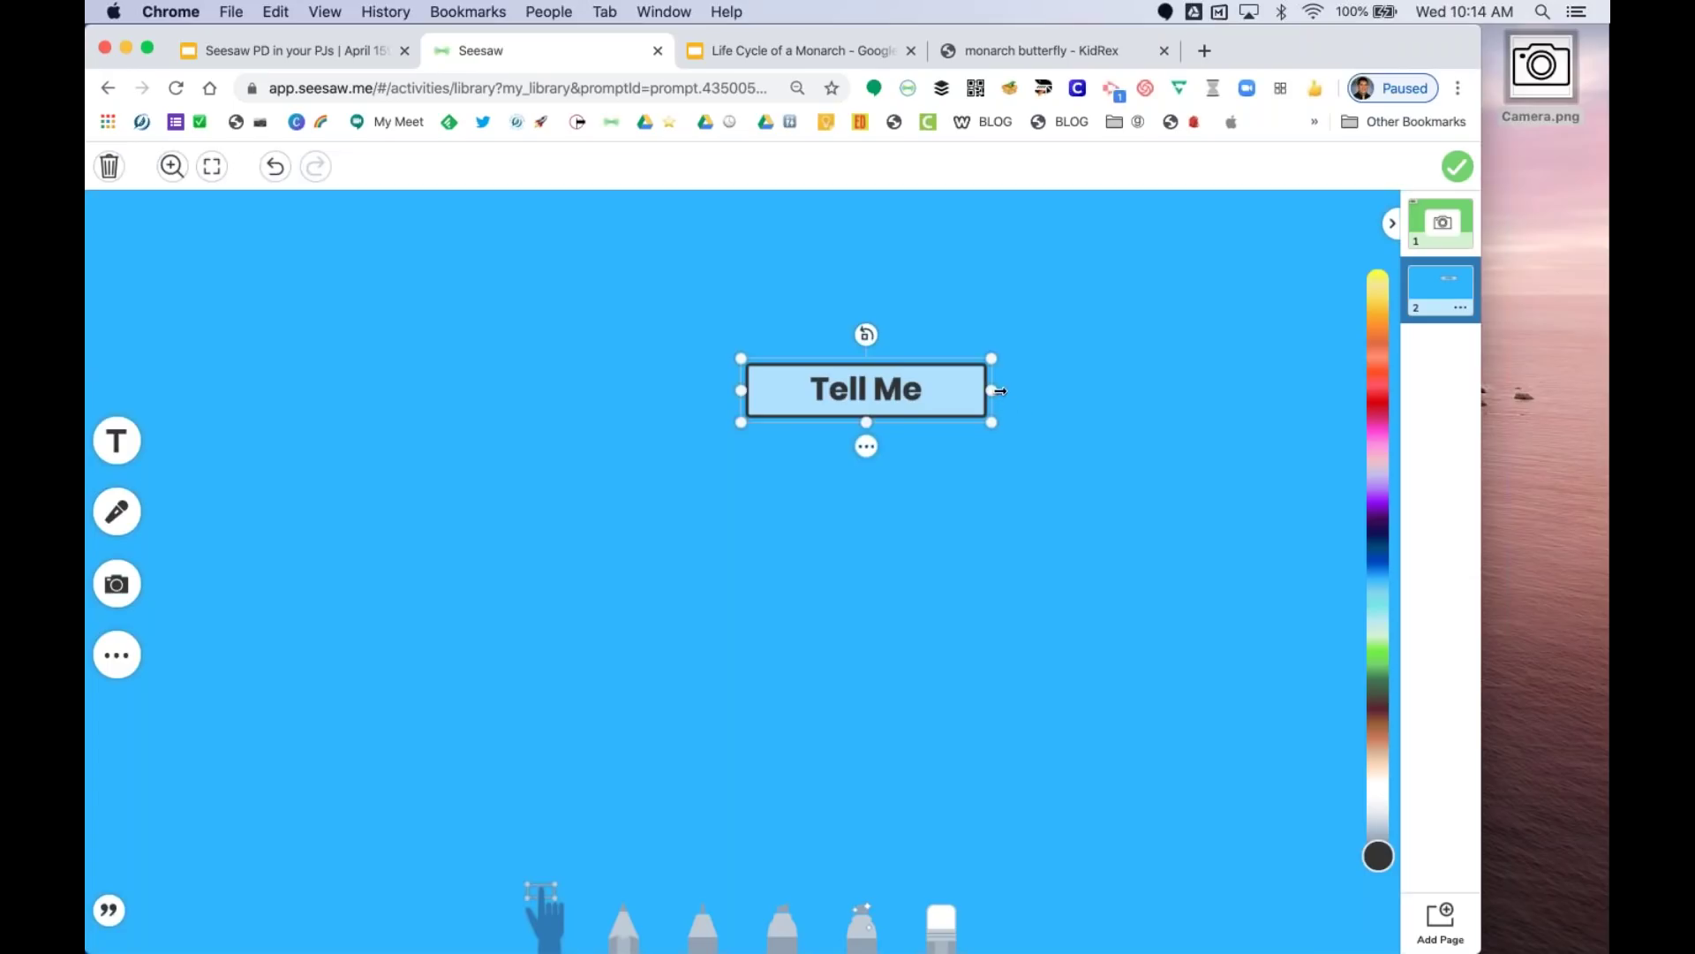
pyautogui.moveTo(965, 390); pyautogui.dragTo(1078, 468)
pyautogui.moveTo(1029, 409); pyautogui.dragTo(364, 245)
# - Add a large white rounded rectangle right of center on the "Tell Me" page and place the Camera.png image inside it
pyautogui.click(117, 654)
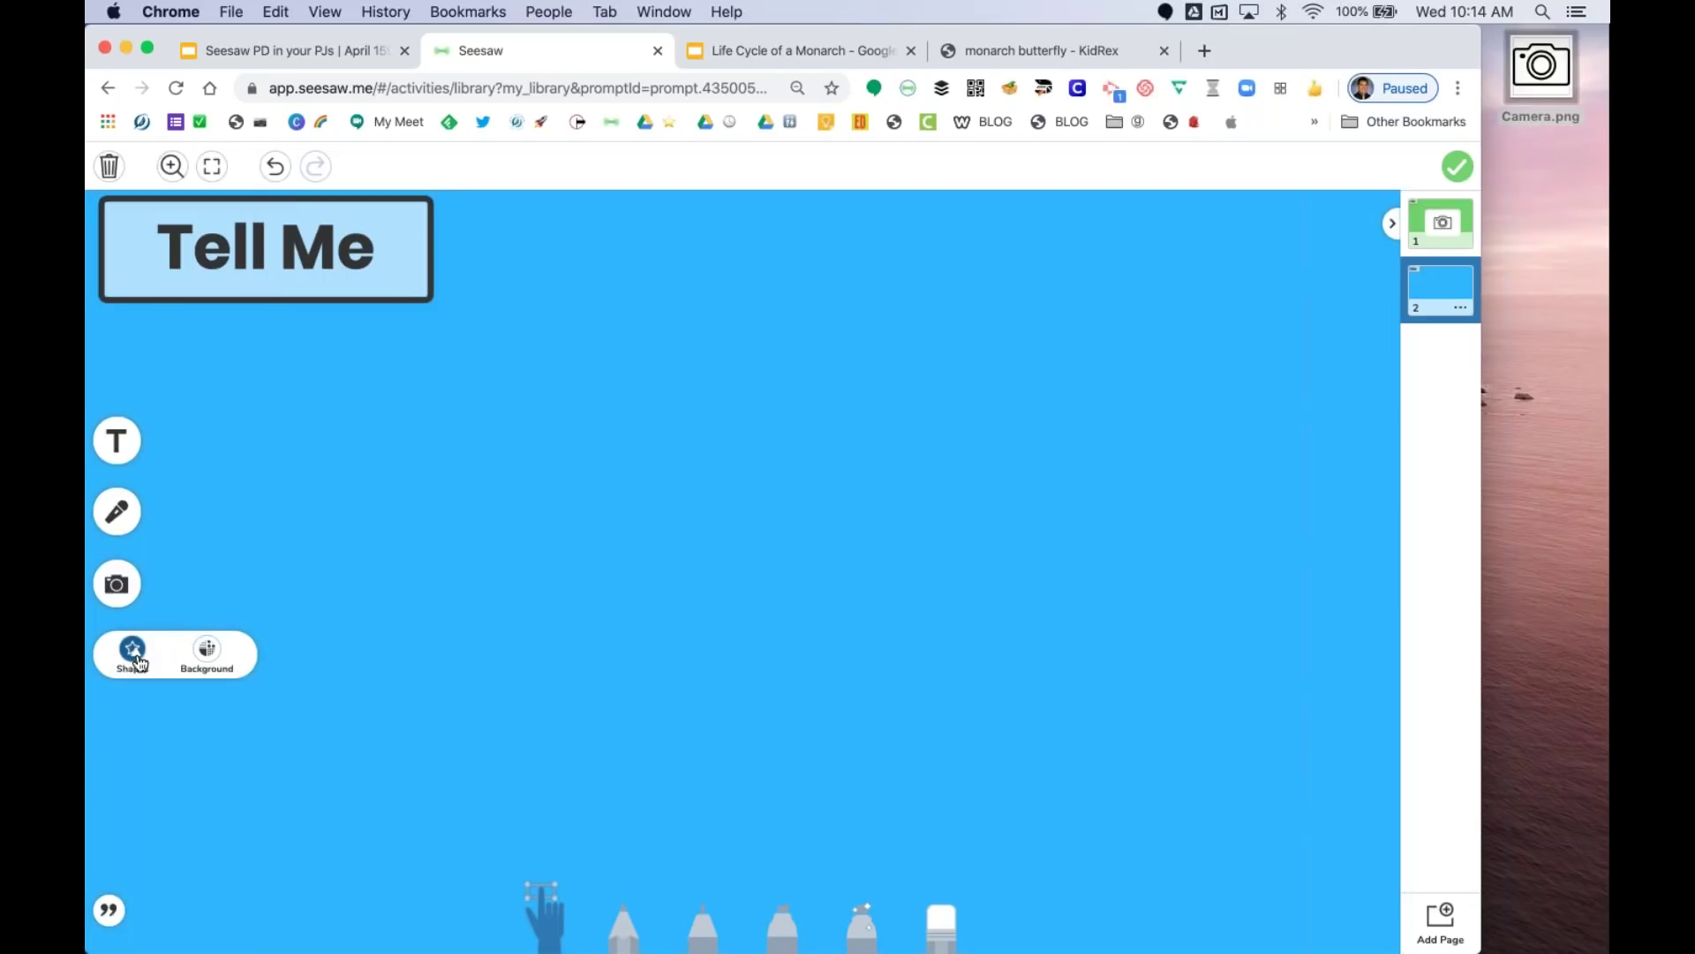
pyautogui.click(135, 655)
pyautogui.click(359, 796)
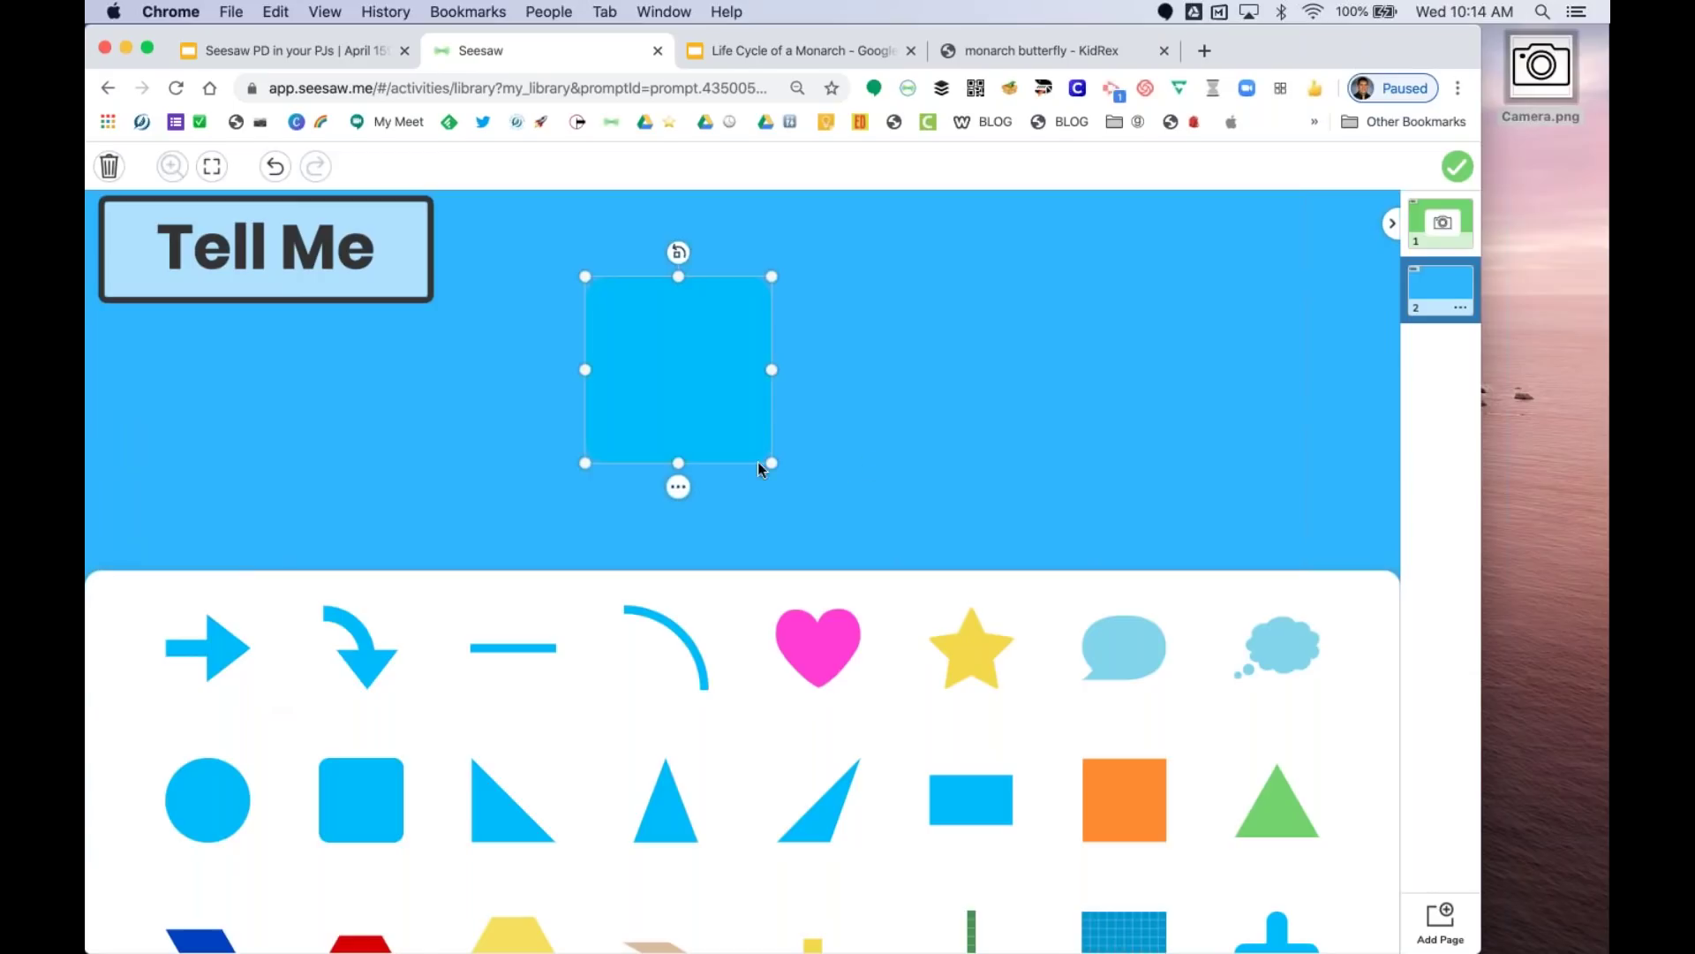
pyautogui.click(758, 463)
pyautogui.click(758, 443)
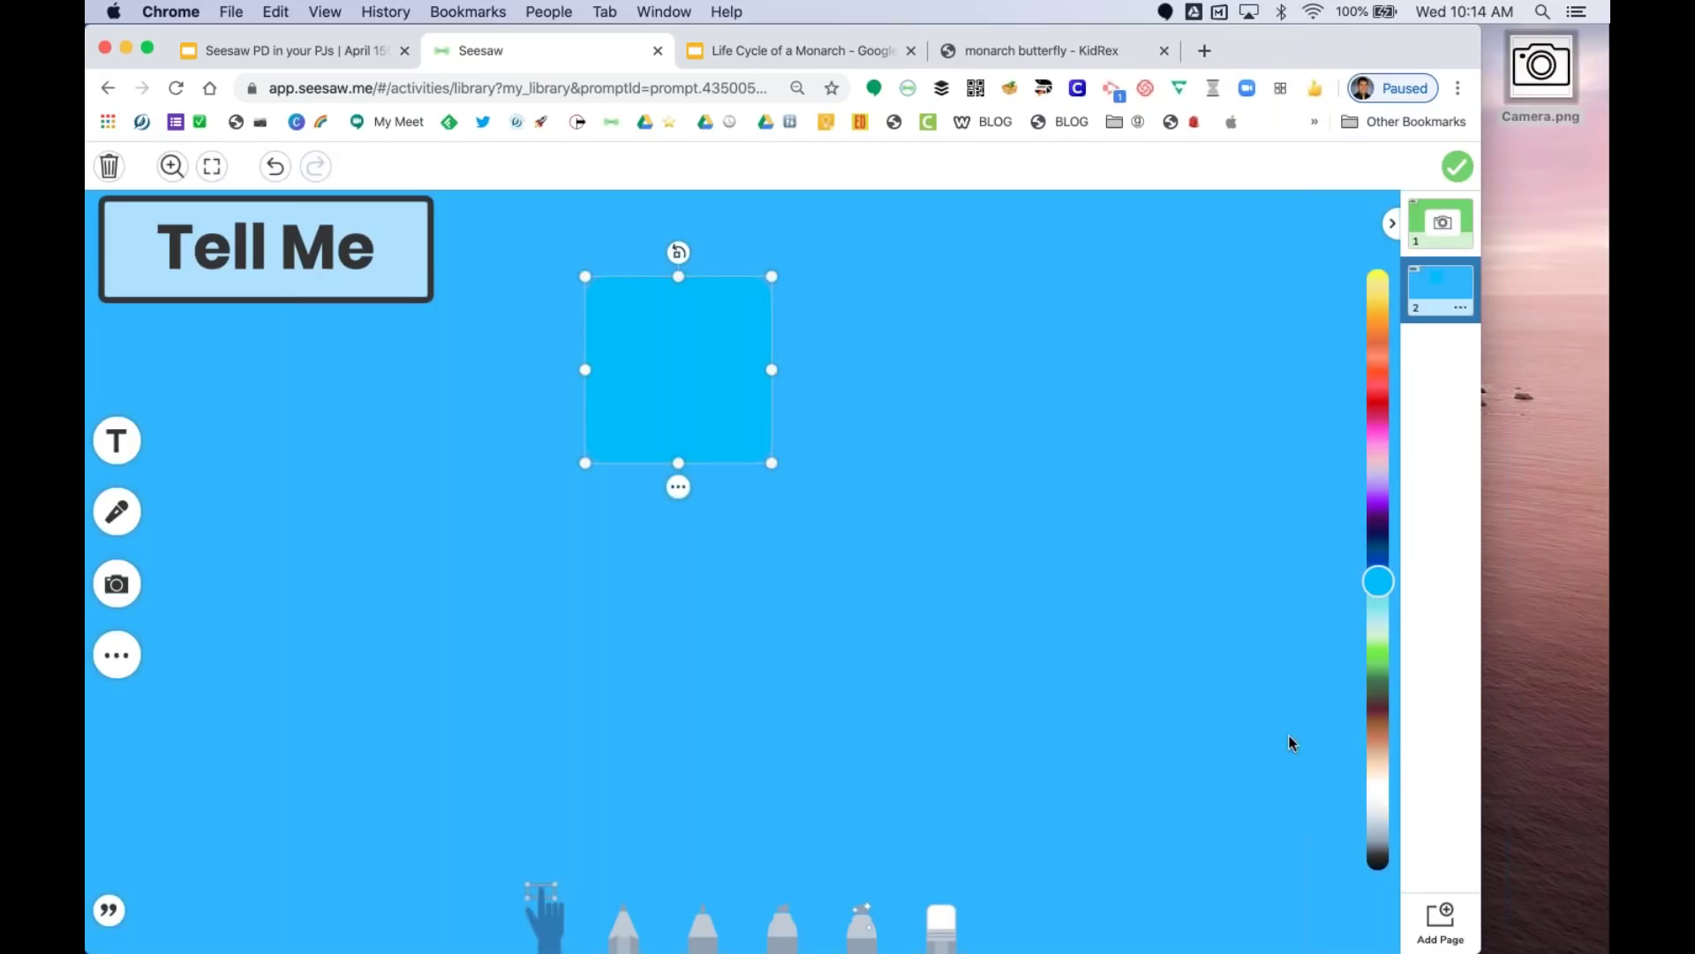
pyautogui.click(1381, 802)
pyautogui.moveTo(997, 586); pyautogui.dragTo(1154, 720)
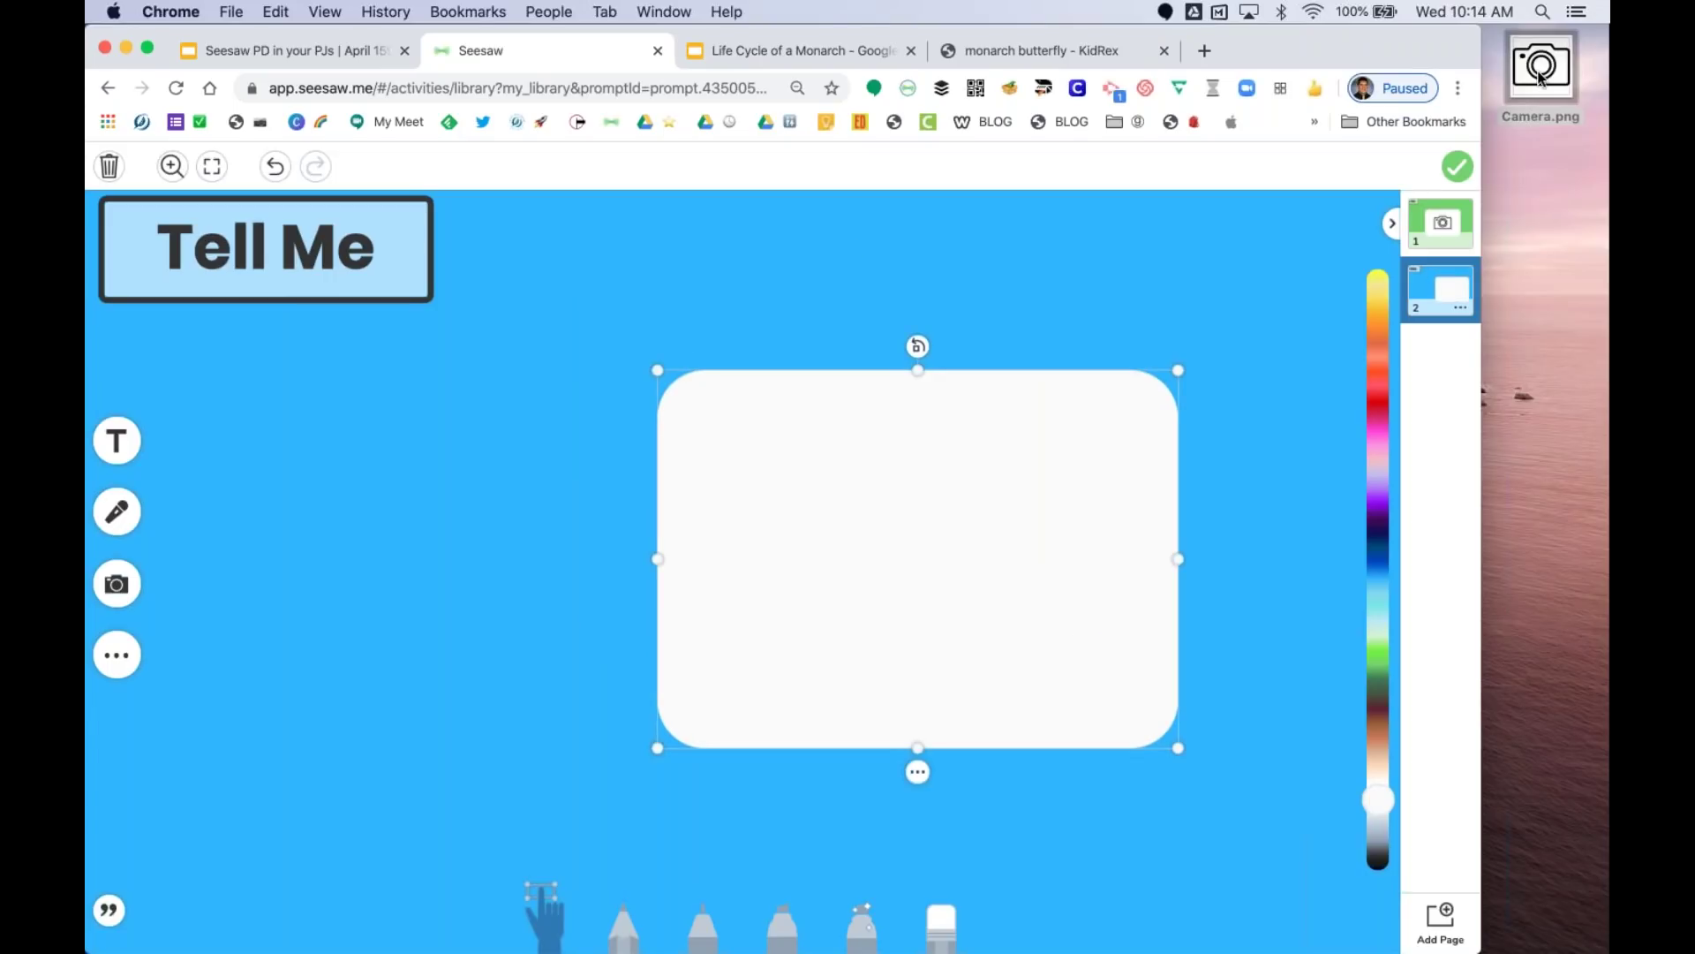
pyautogui.moveTo(1539, 77); pyautogui.dragTo(906, 504)
pyautogui.click(162, 656)
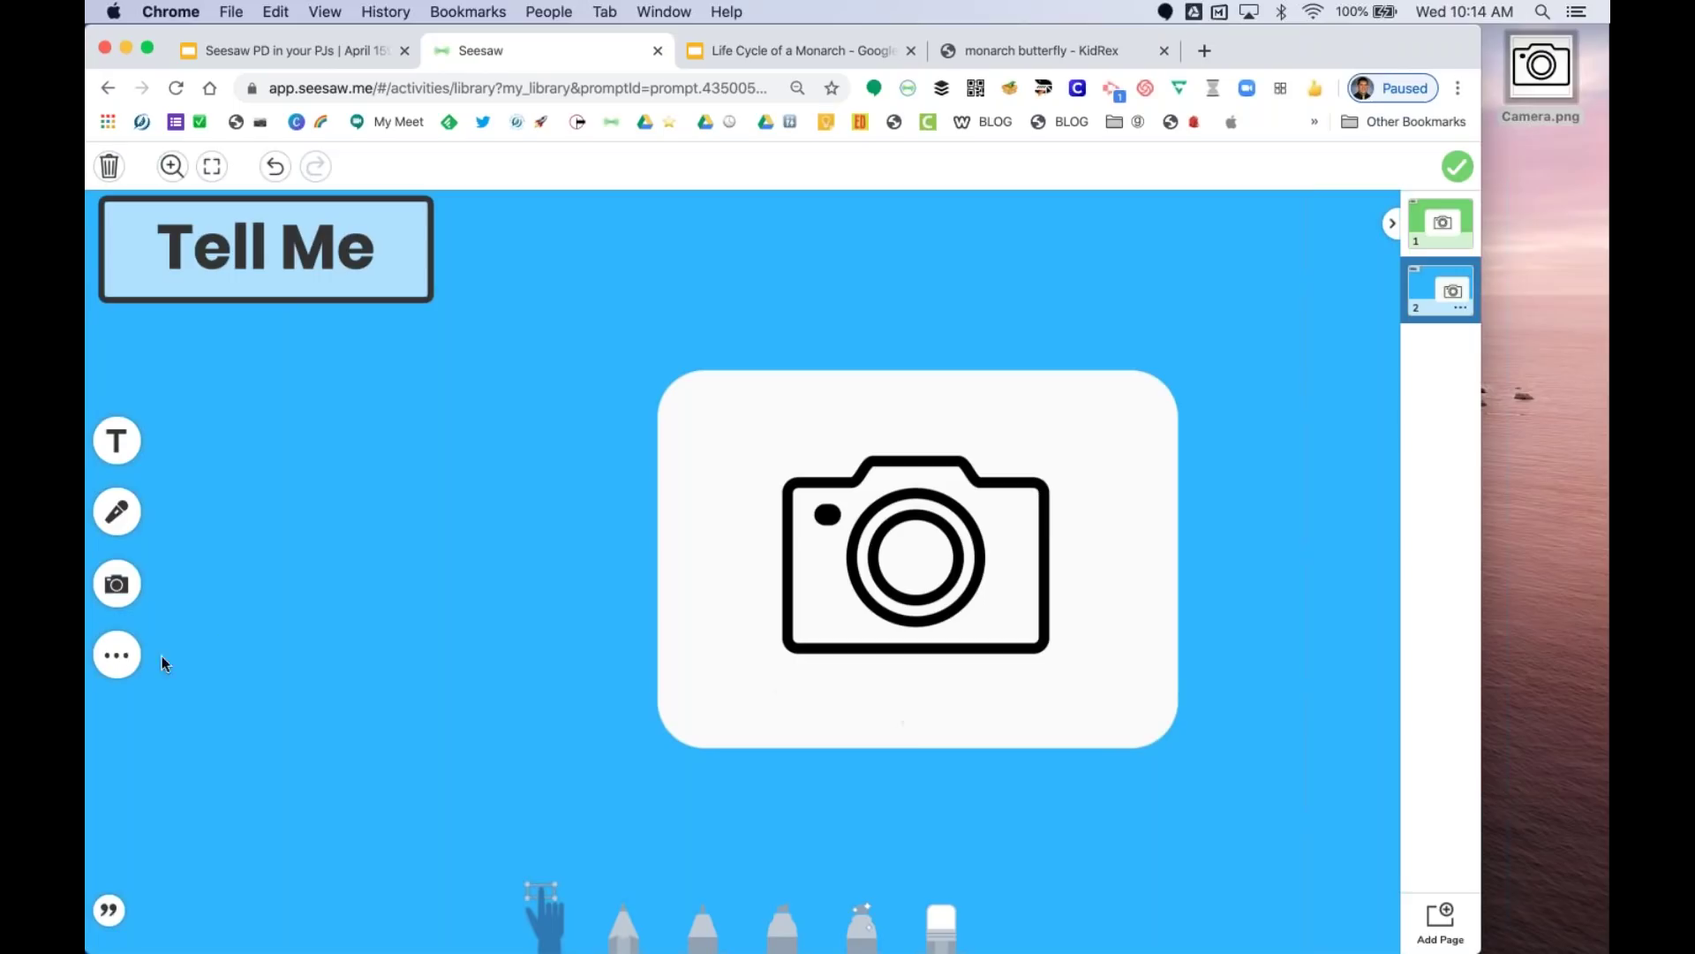
# - Add a black arrow below the "Tell Me" label and rotate it to point left toward the microphone tool
pyautogui.click(126, 666)
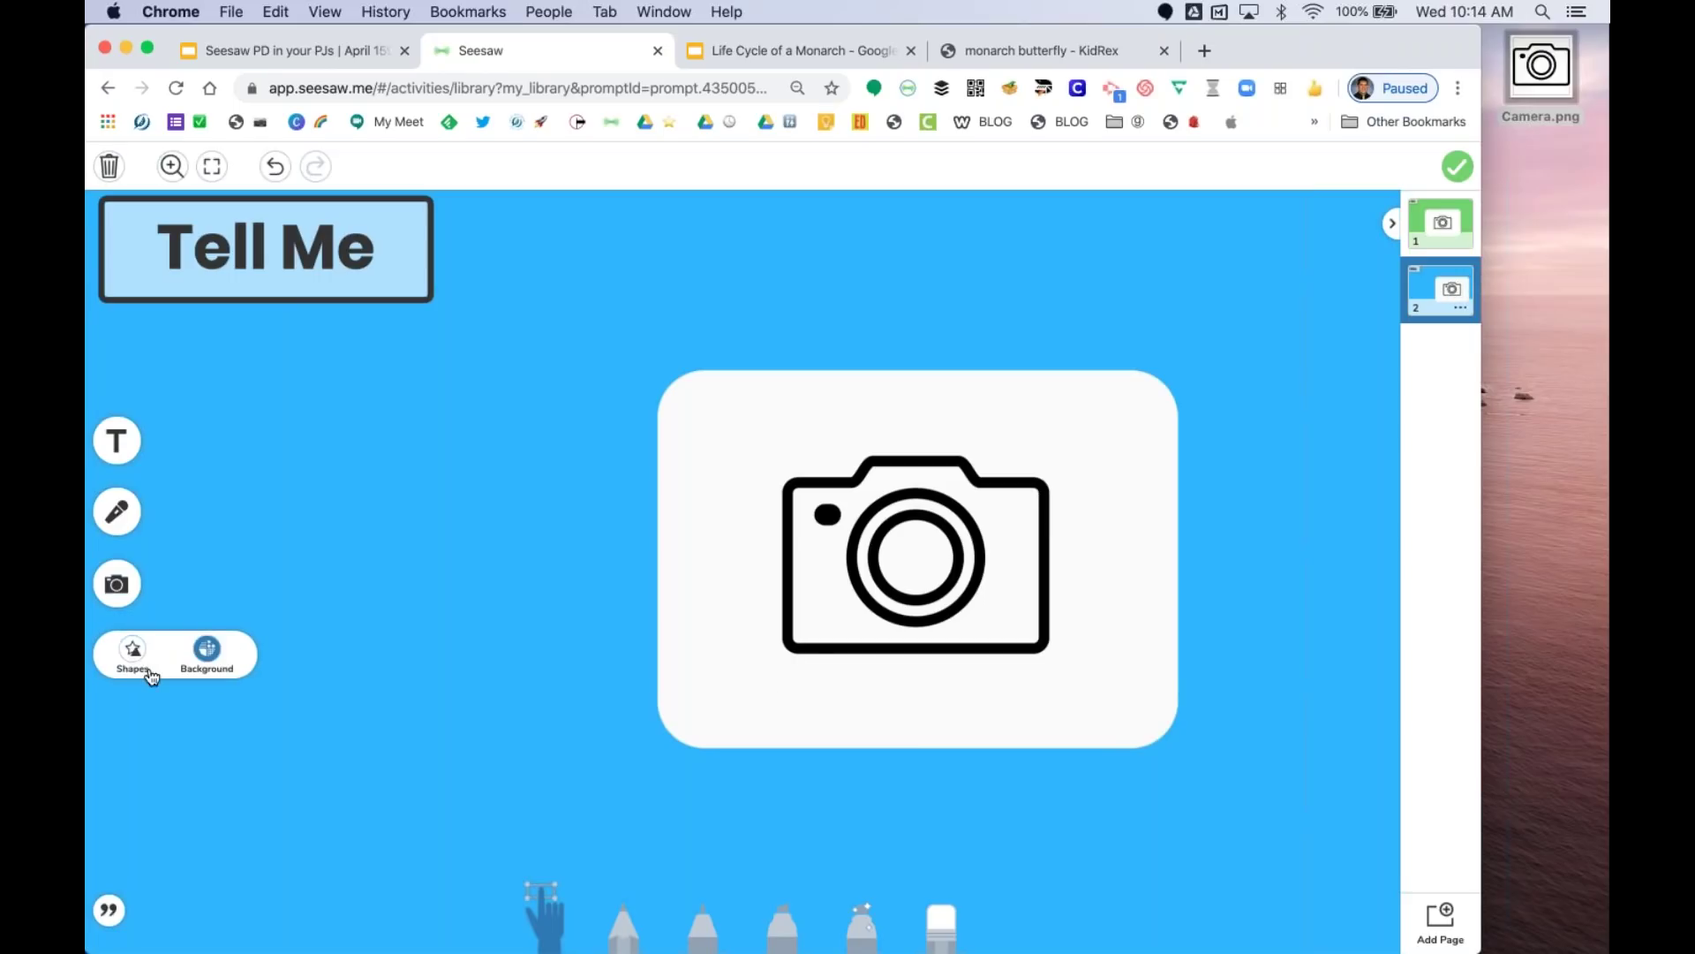
pyautogui.click(133, 655)
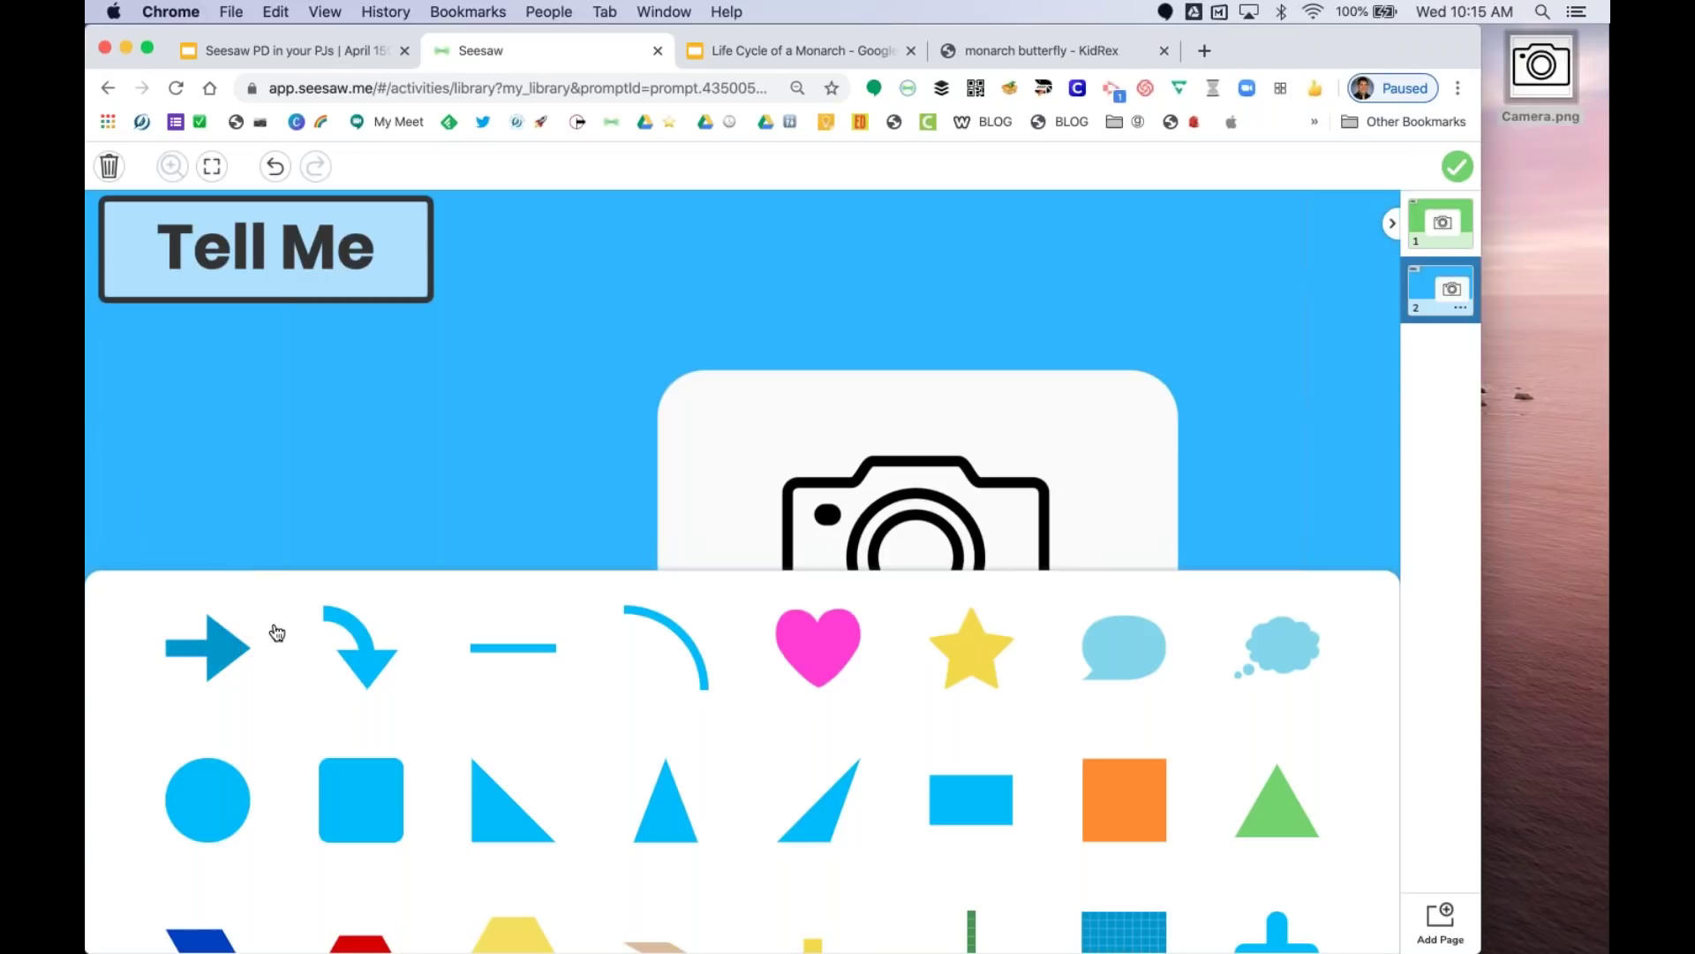
pyautogui.click(231, 647)
pyautogui.moveTo(654, 378); pyautogui.dragTo(341, 461)
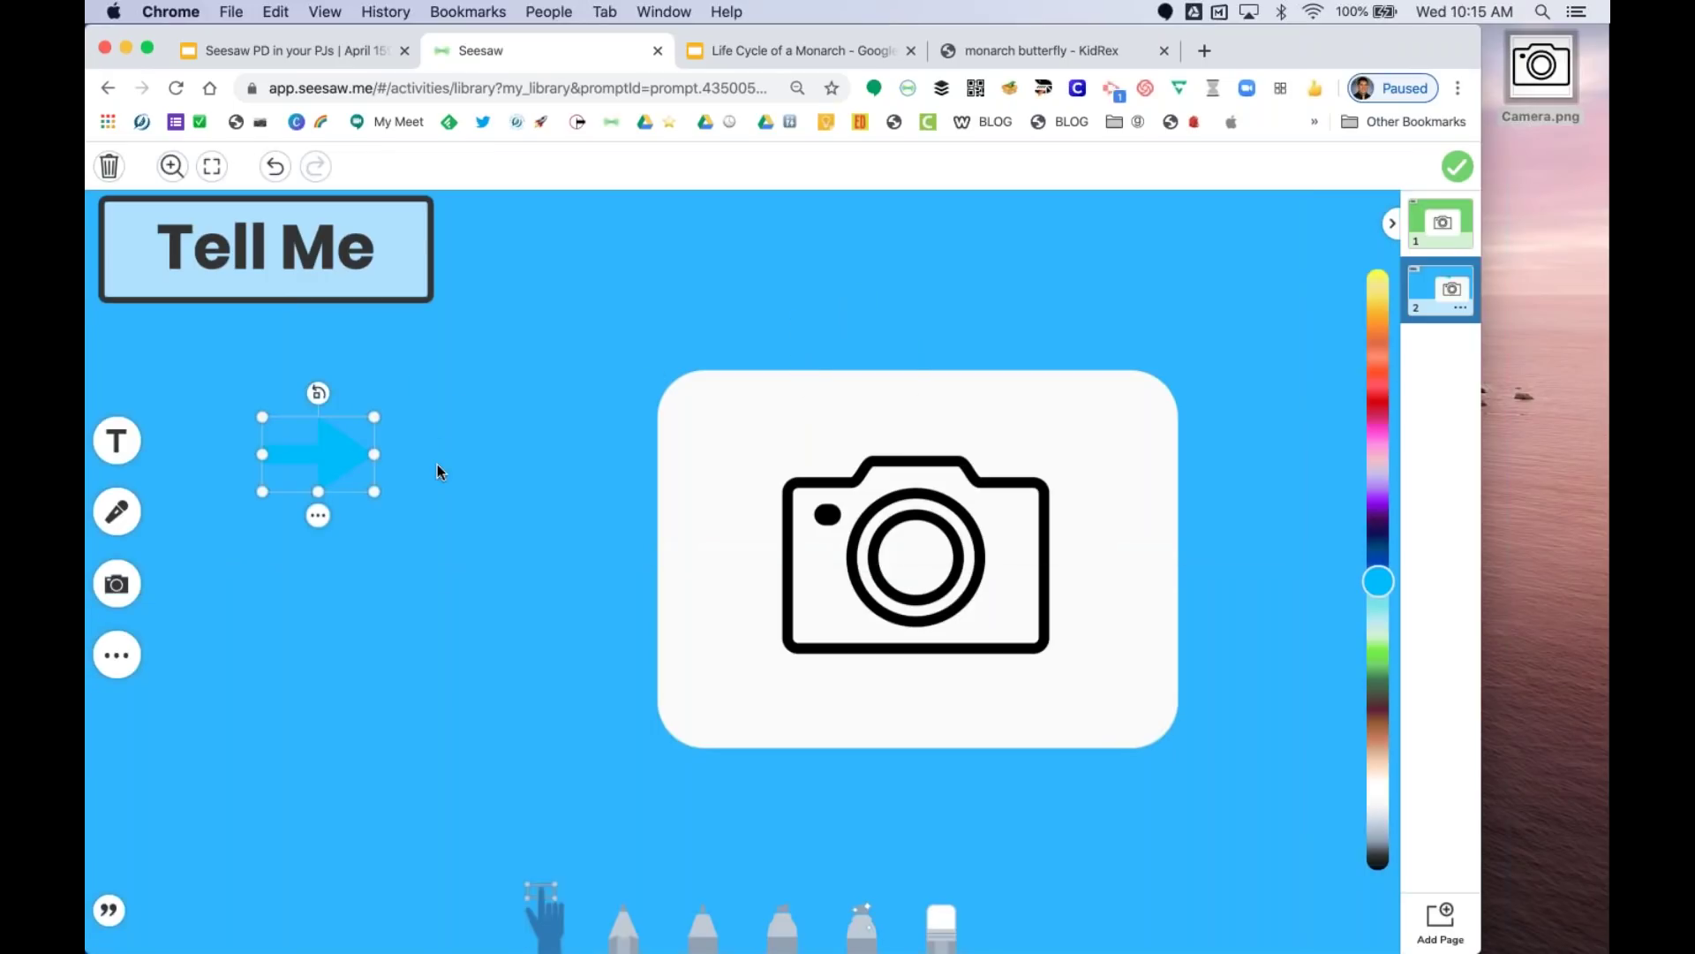
pyautogui.moveTo(1380, 846); pyautogui.dragTo(1378, 870)
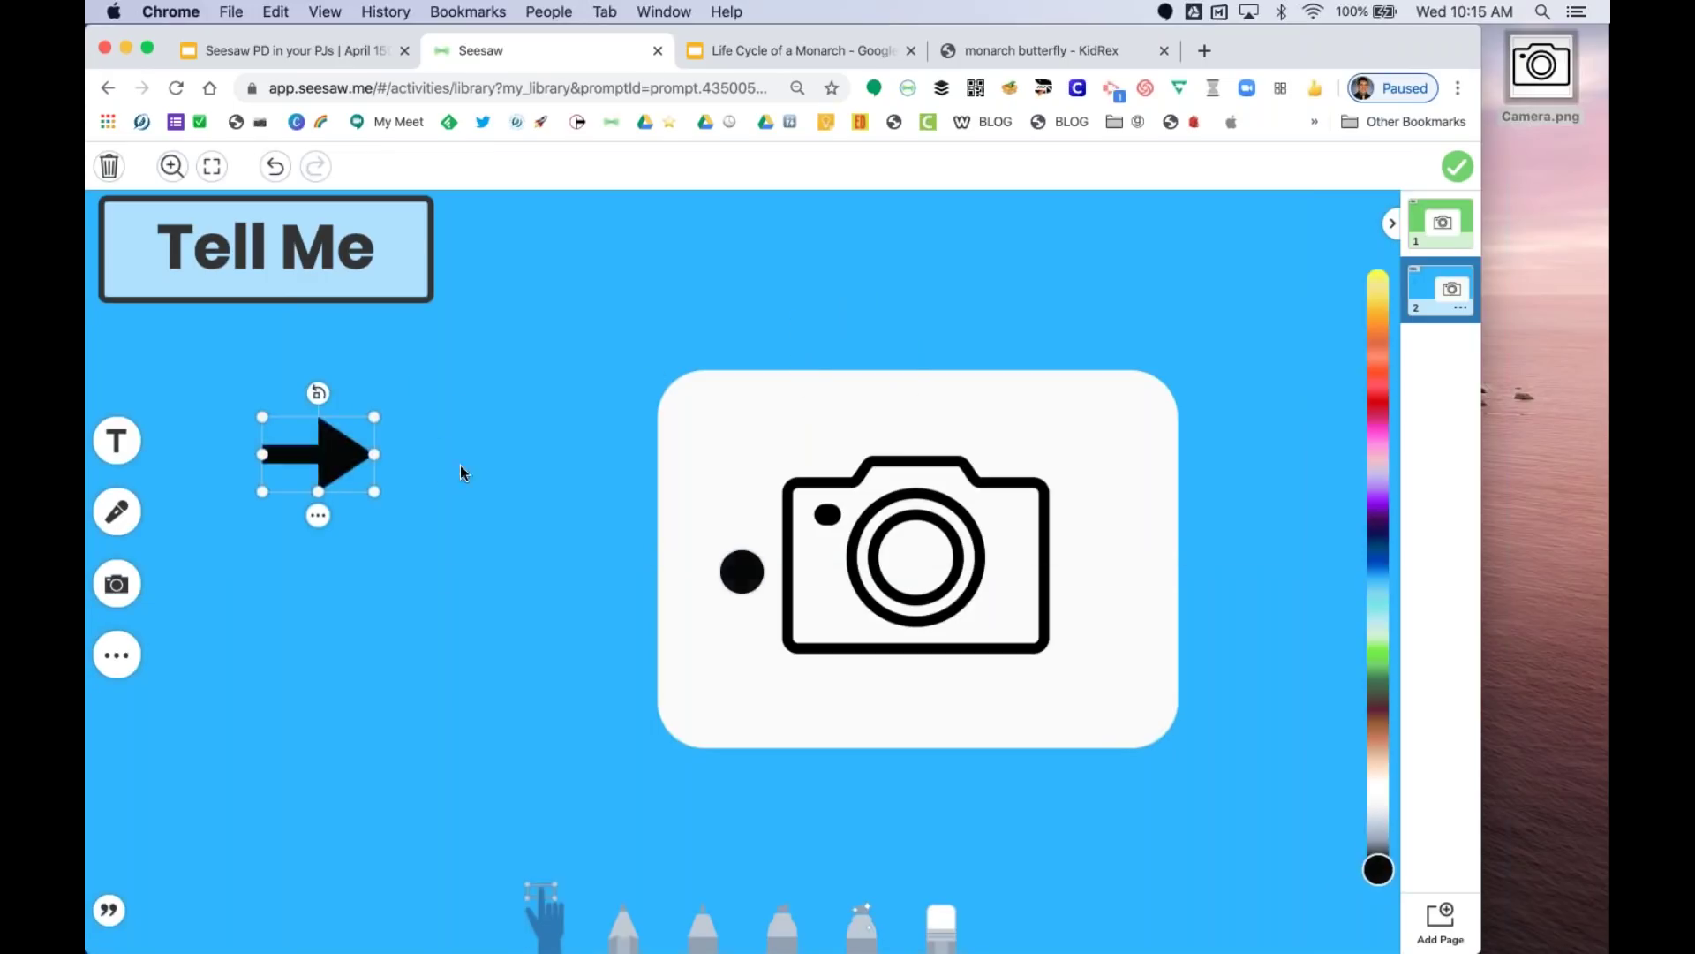
pyautogui.moveTo(323, 397); pyautogui.dragTo(309, 600)
pyautogui.click(313, 451)
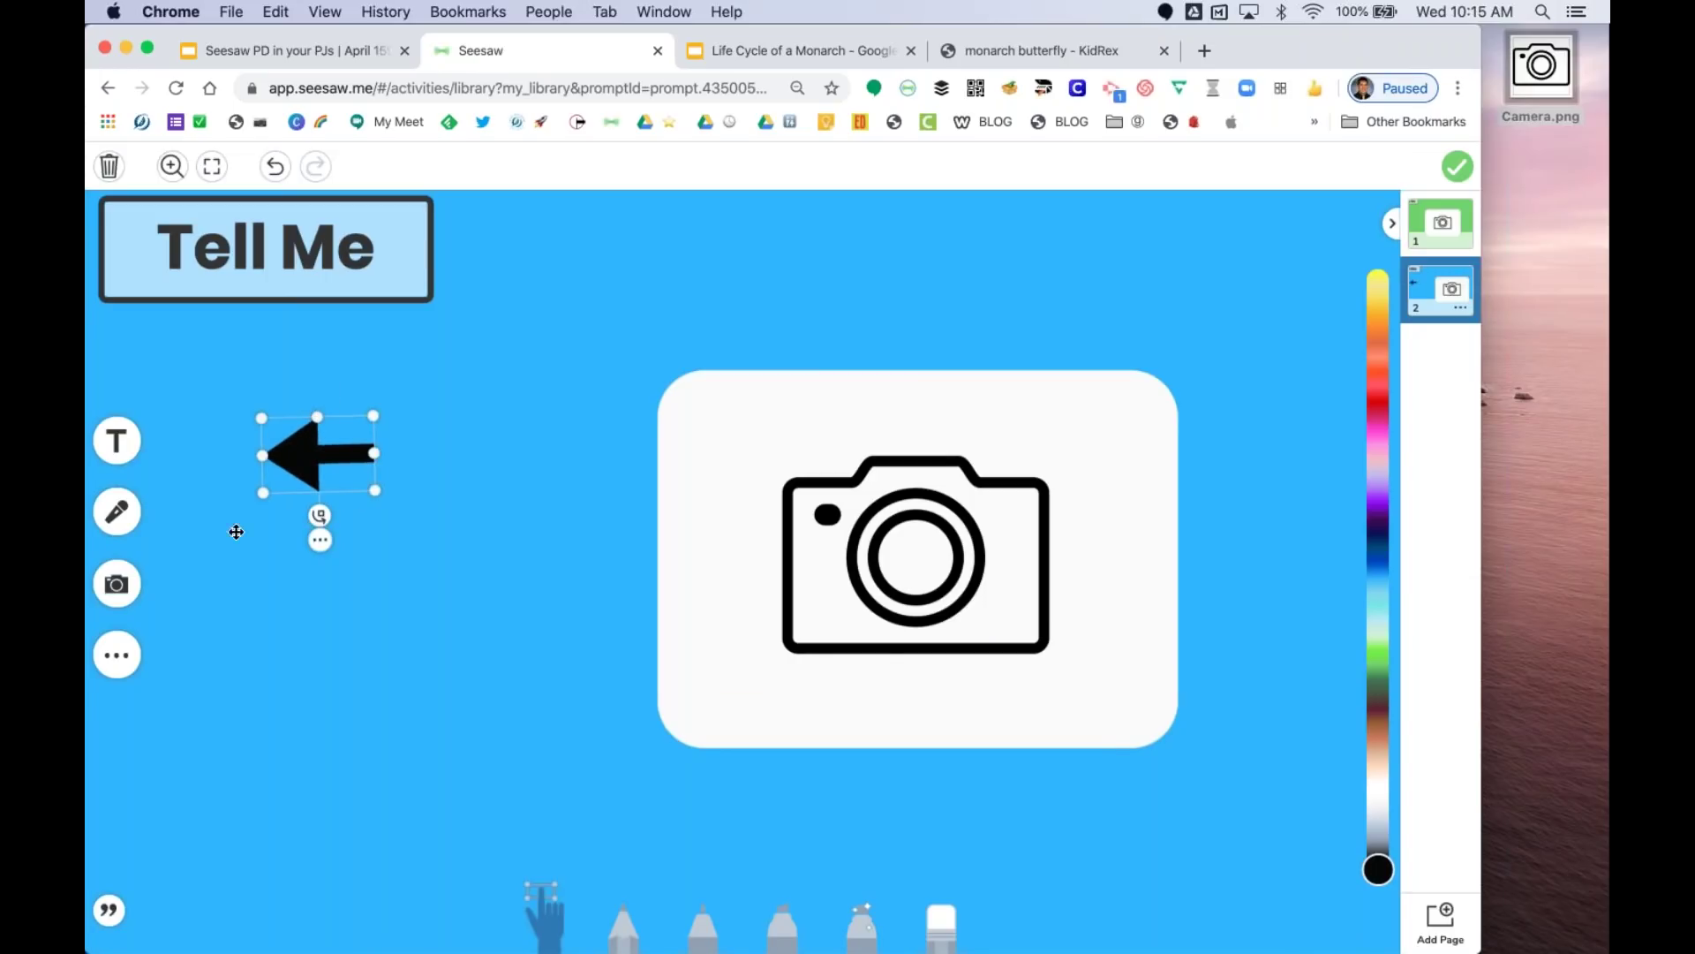
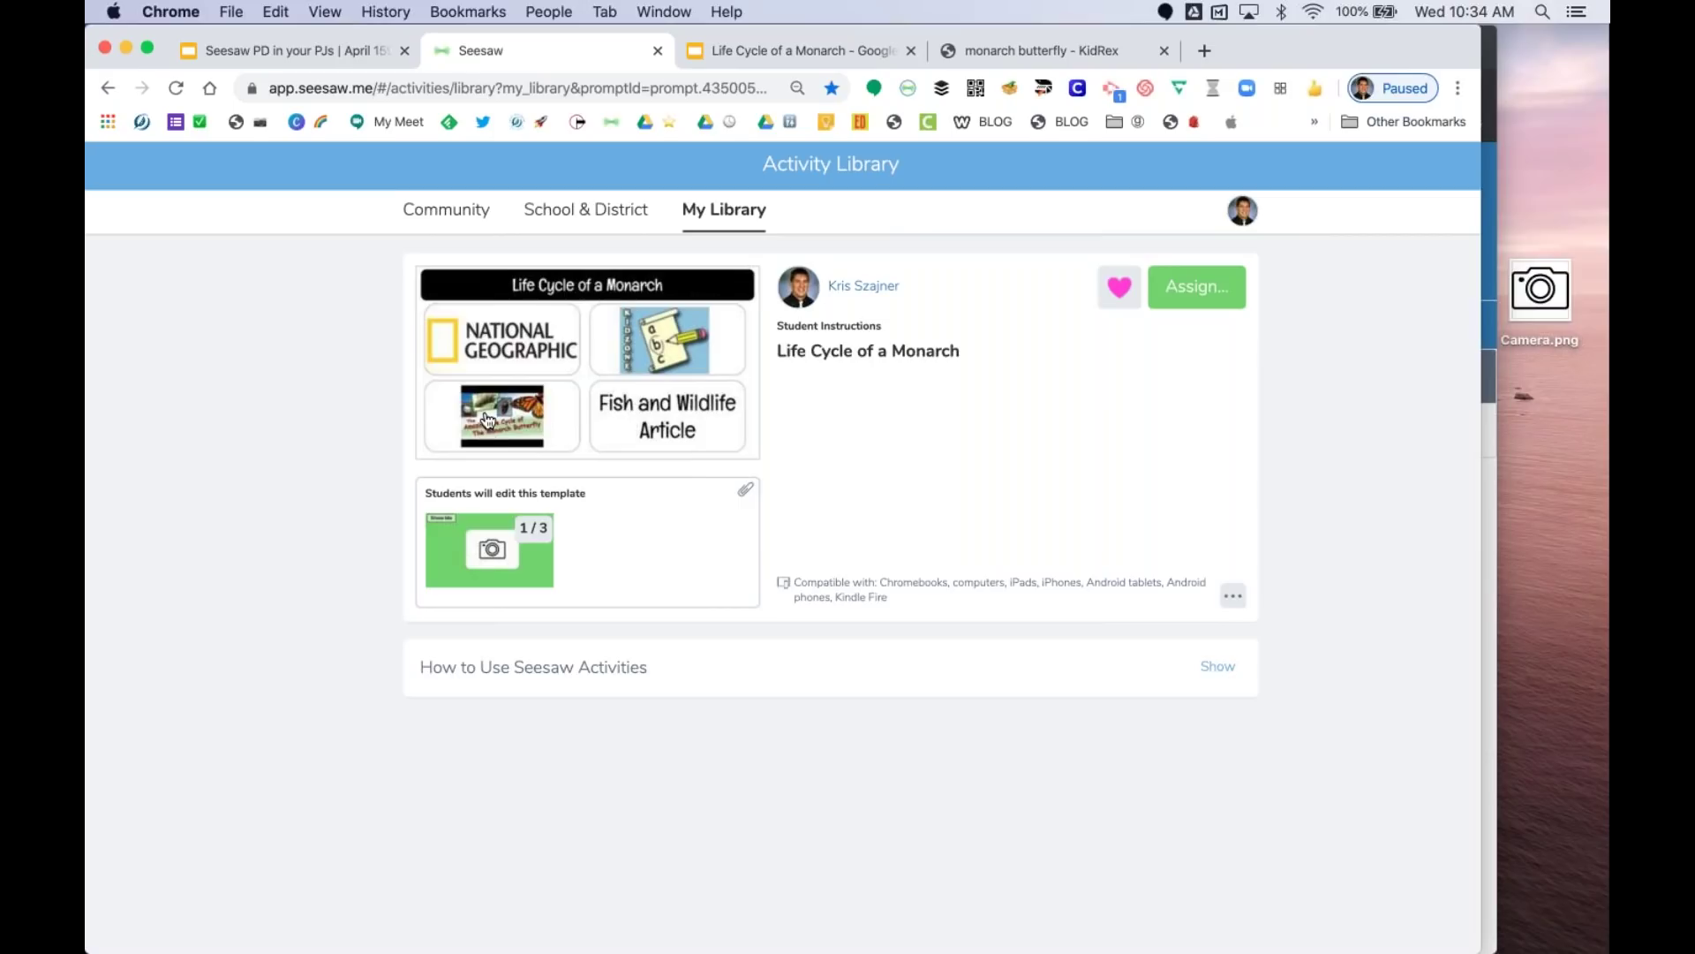
# - Create an editable copy of the "Life Cycle of a Monarch" activity from My Library
pyautogui.click(1236, 606)
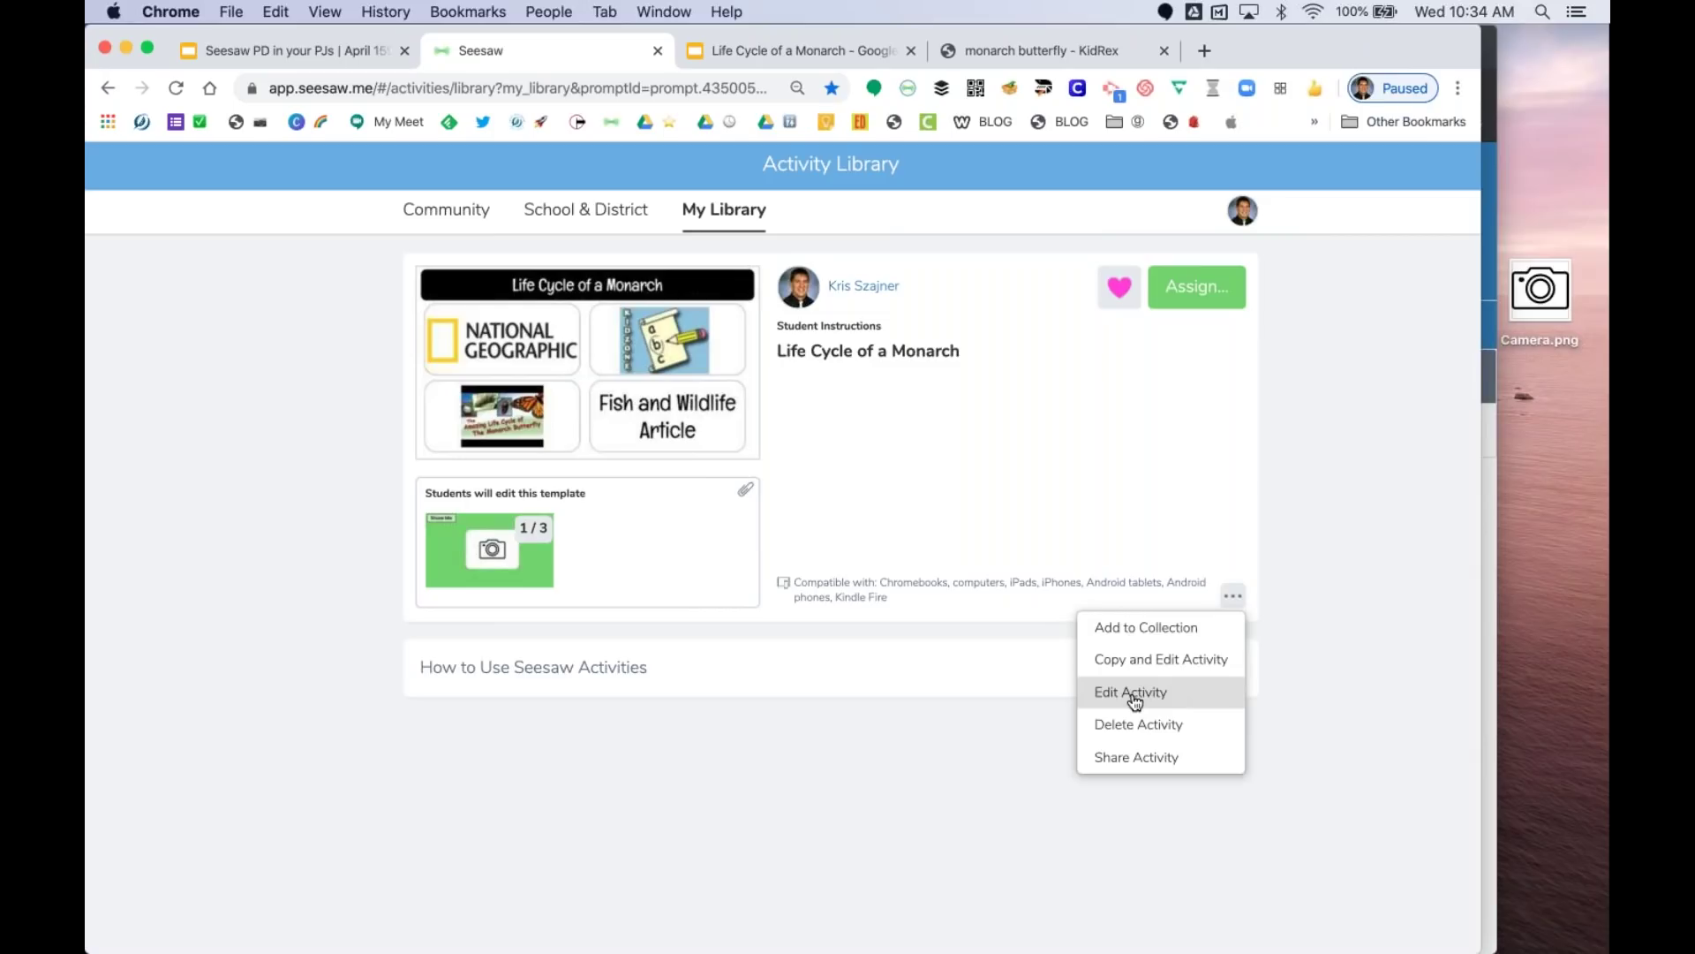
pyautogui.click(1134, 693)
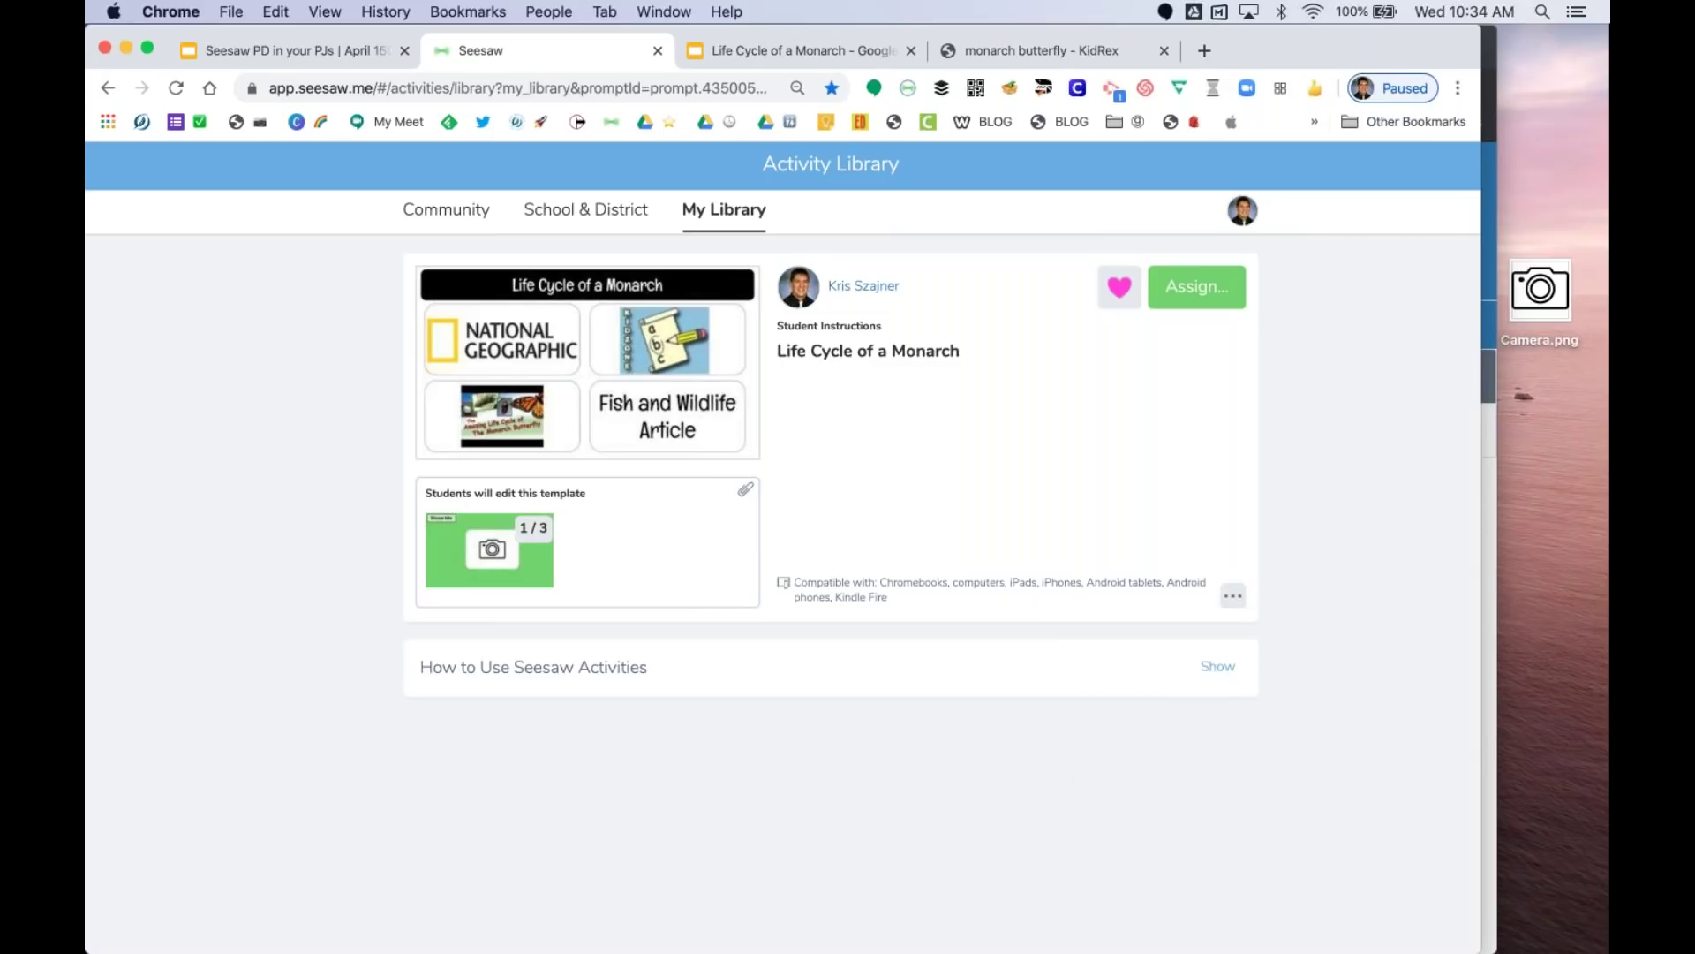
pyautogui.click(1234, 600)
pyautogui.click(1232, 596)
pyautogui.click(1232, 597)
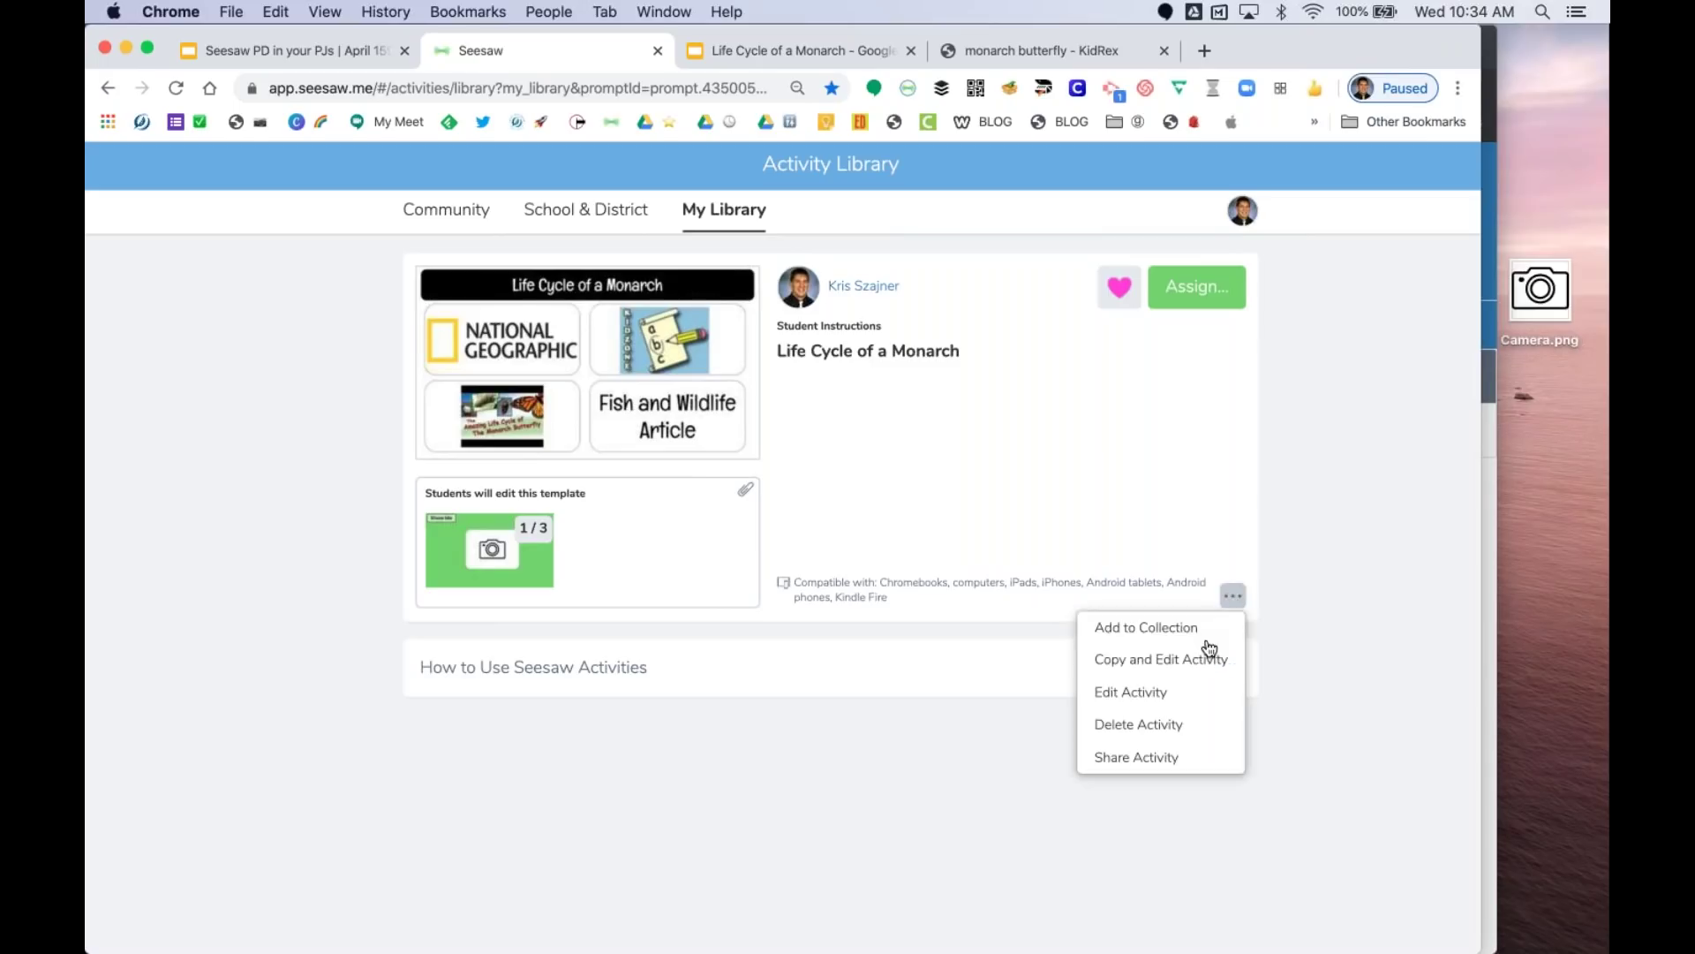
pyautogui.click(1110, 662)
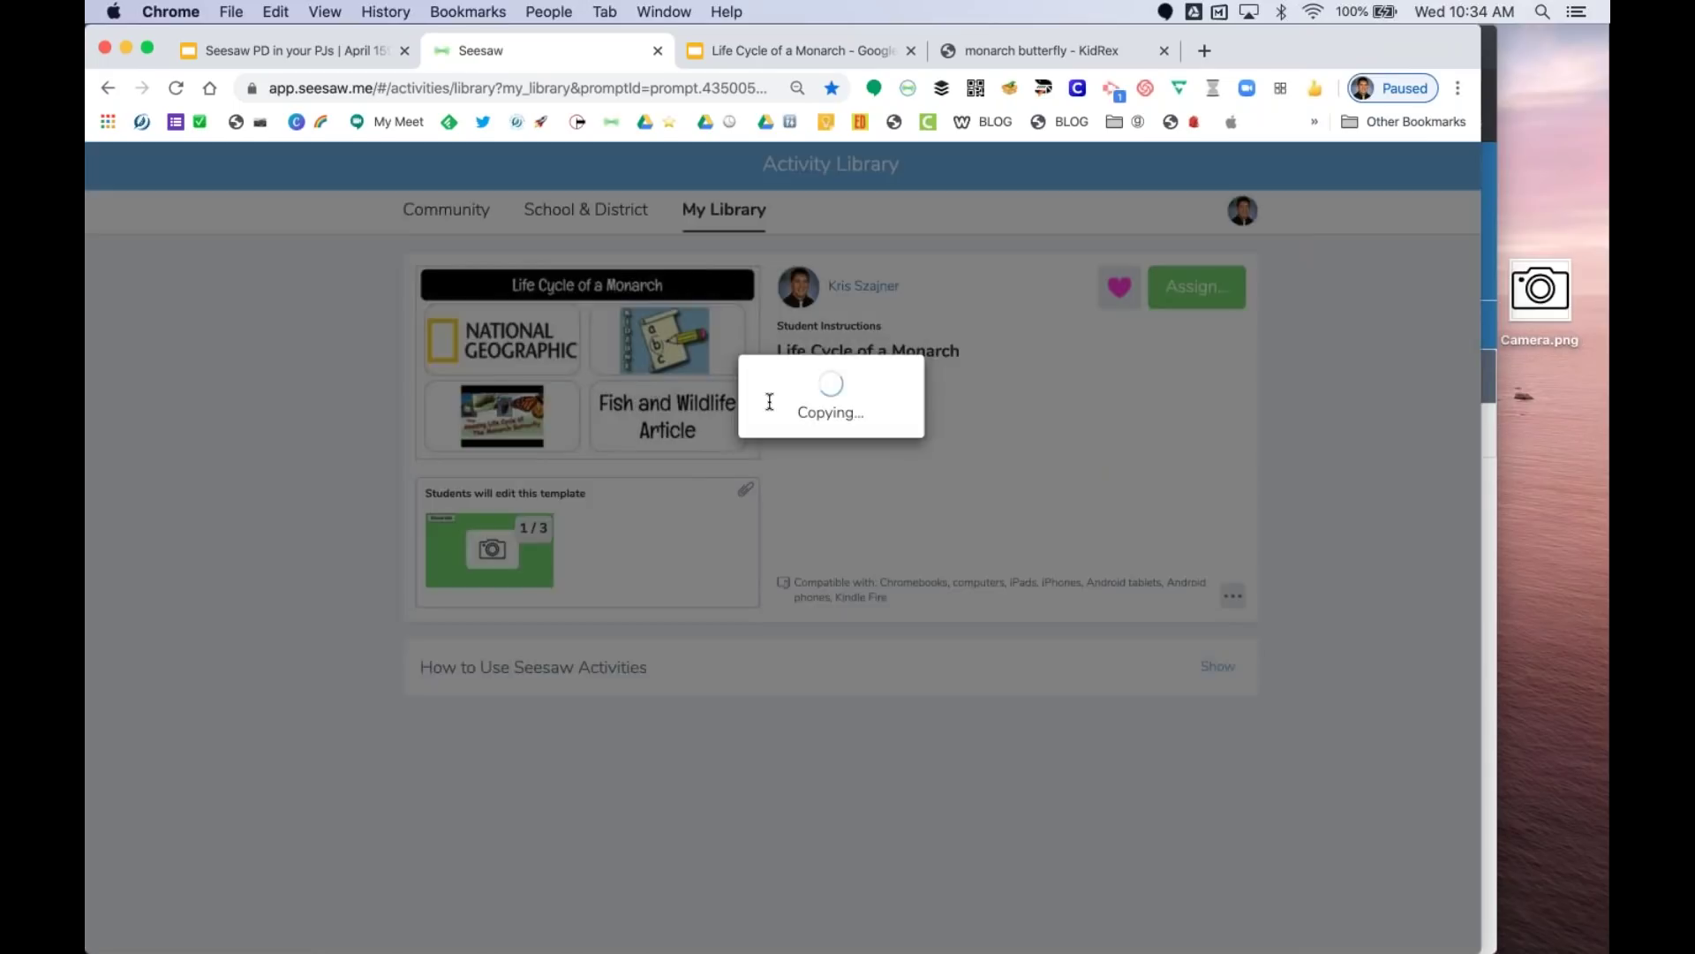
# - Rename the copied activity as "OUR FIRST CHOICE BOARD Life Cycle of a Monarch"
pyautogui.click(419, 254)
pyautogui.write('OUR FIRST ')
pyautogui.write('CHOICEBOARD Life Cycle of a Monarch')
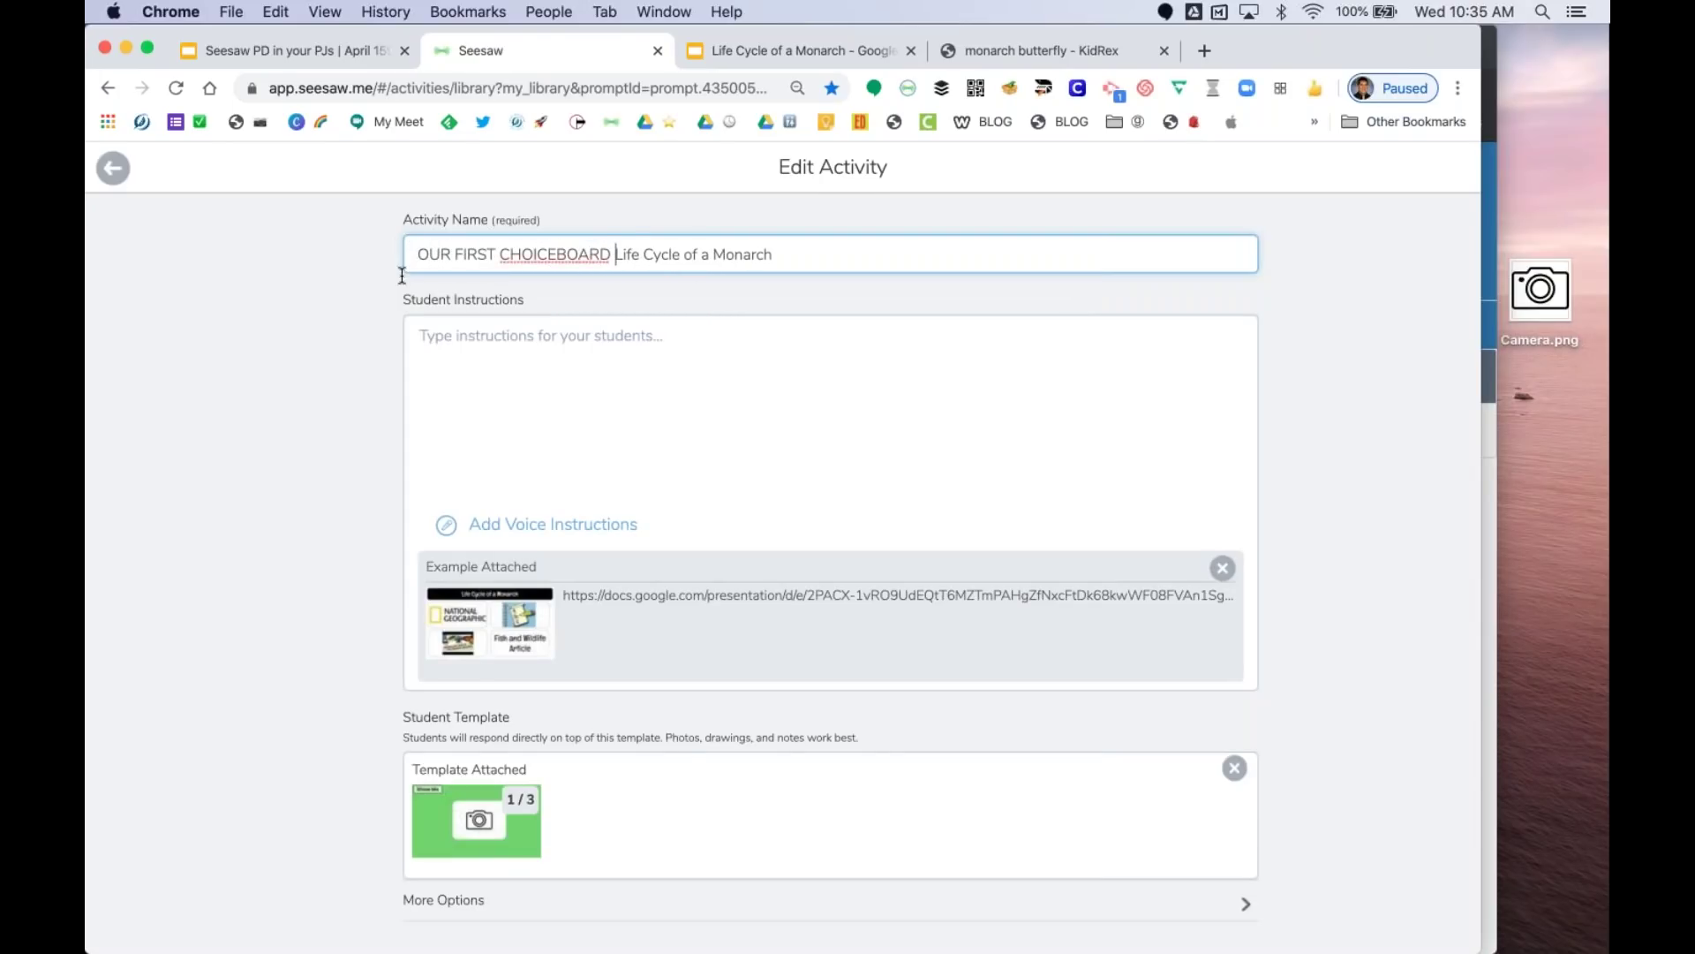
pyautogui.click(558, 254)
pyautogui.click(346, 390)
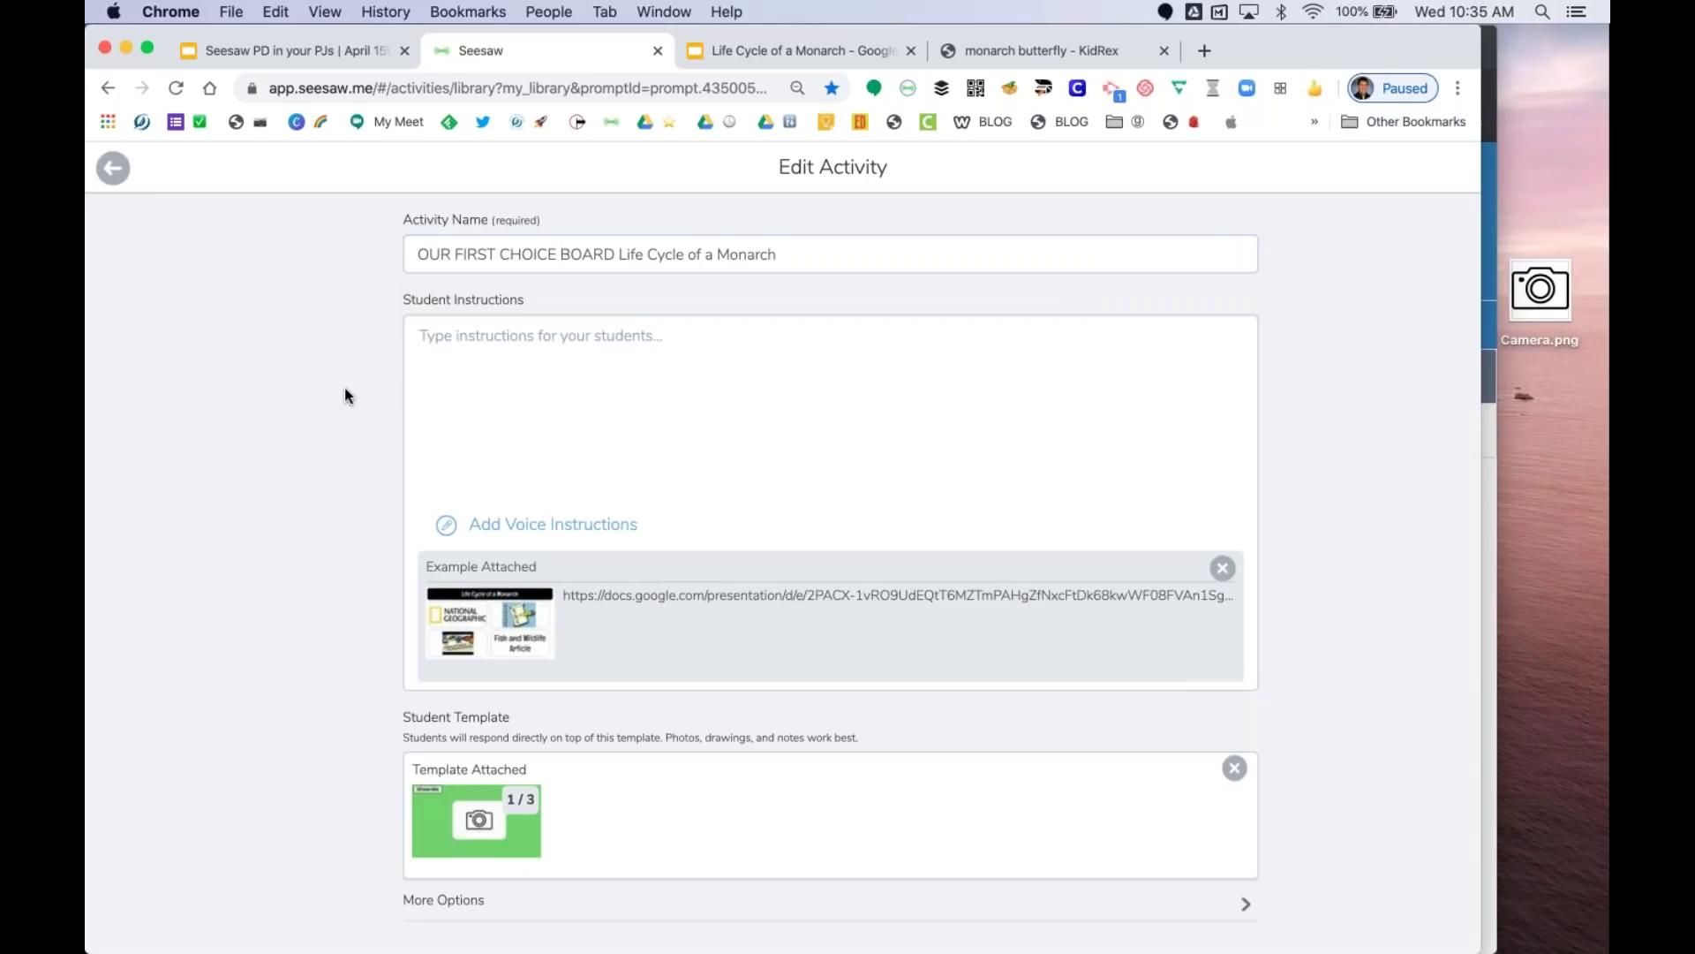
# - Delete the three-page student template from the "OUR FIRST CHOICE BOARD Life Cycle of a Monarch" activity
pyautogui.click(1234, 767)
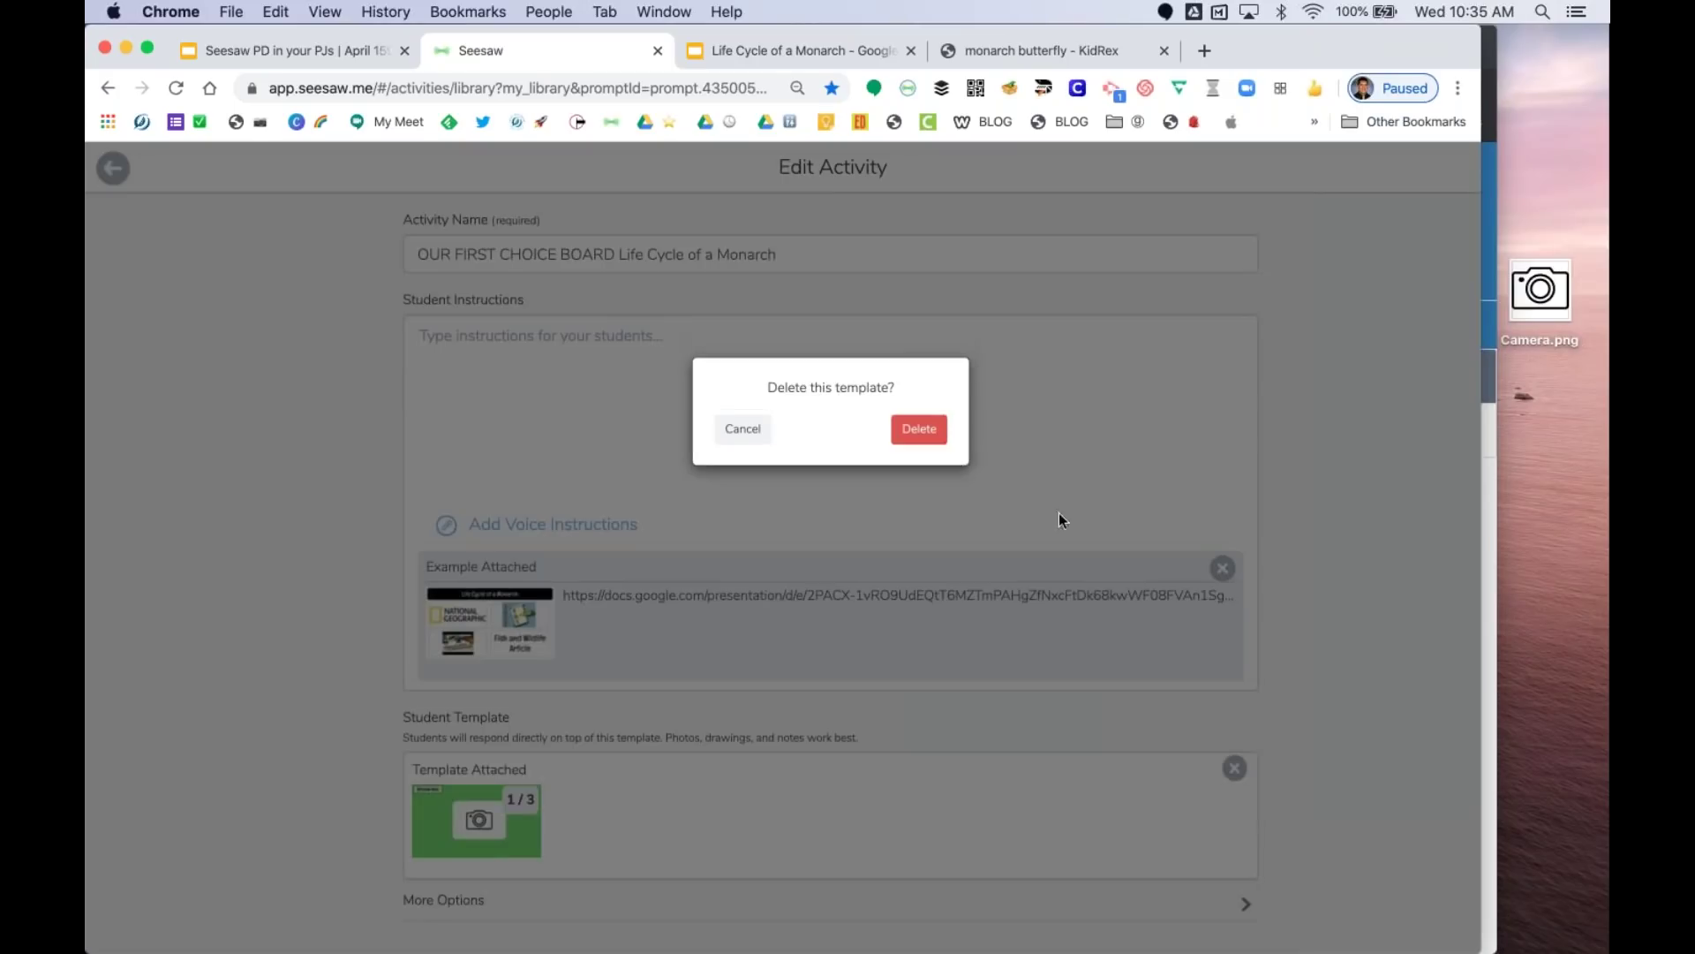
pyautogui.click(940, 439)
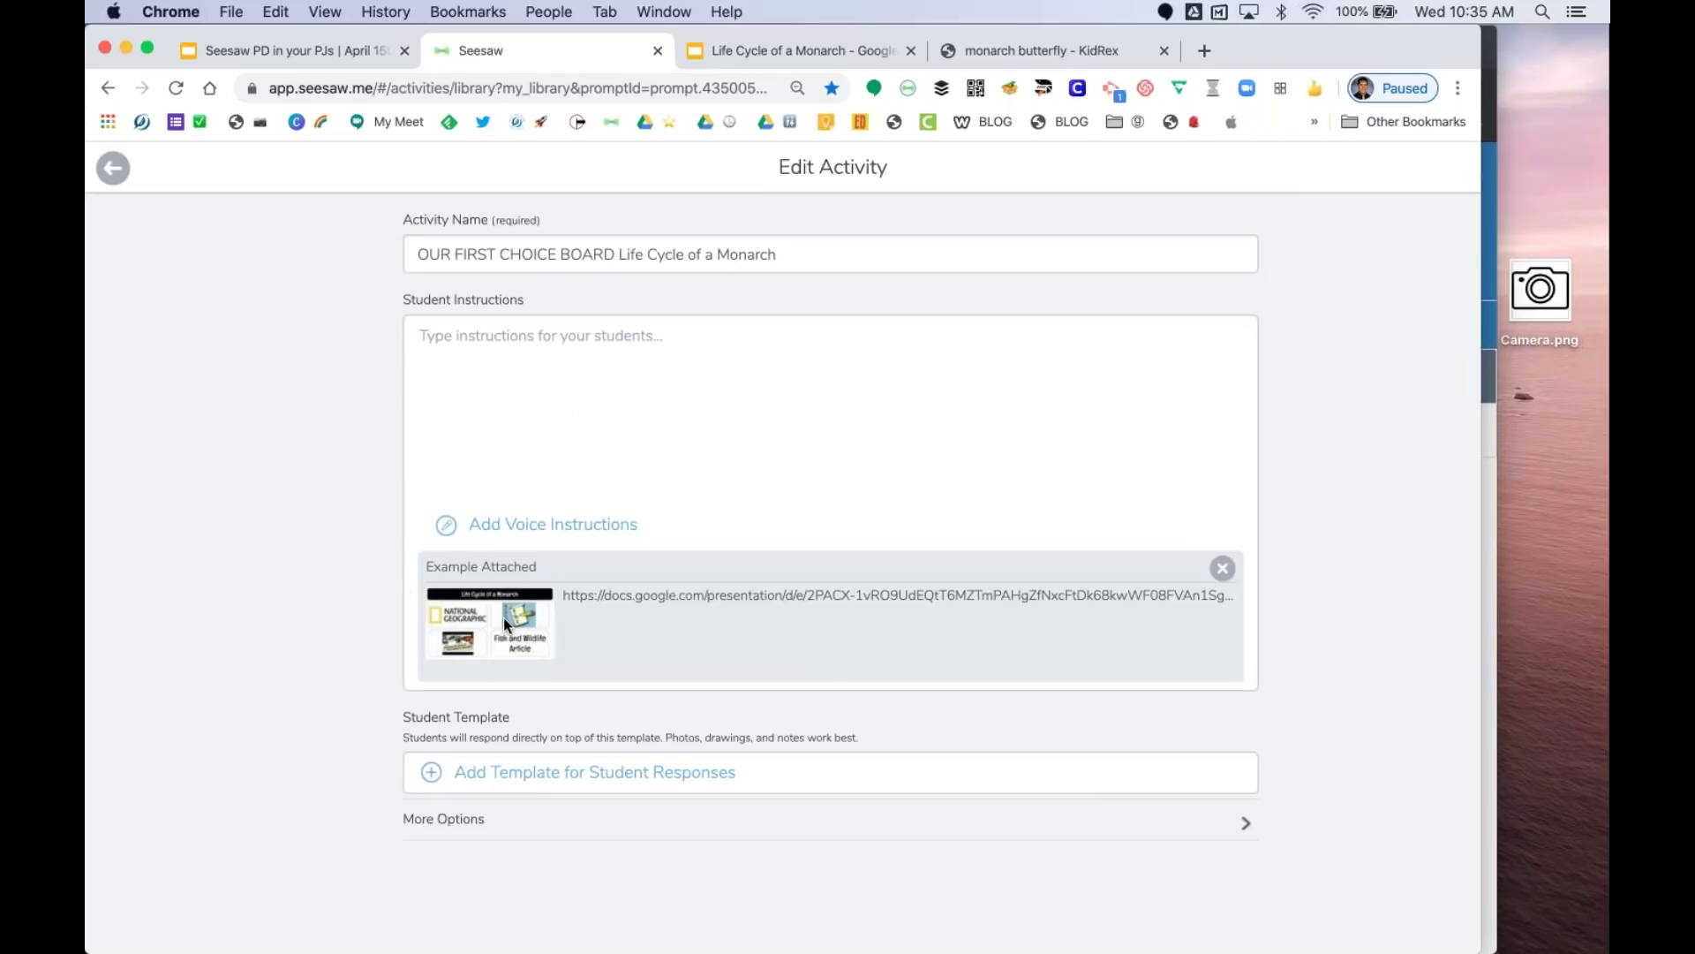
# - Open the attached choice board example and try a short voice recording over it, pausing it after the demonstration
pyautogui.click(502, 618)
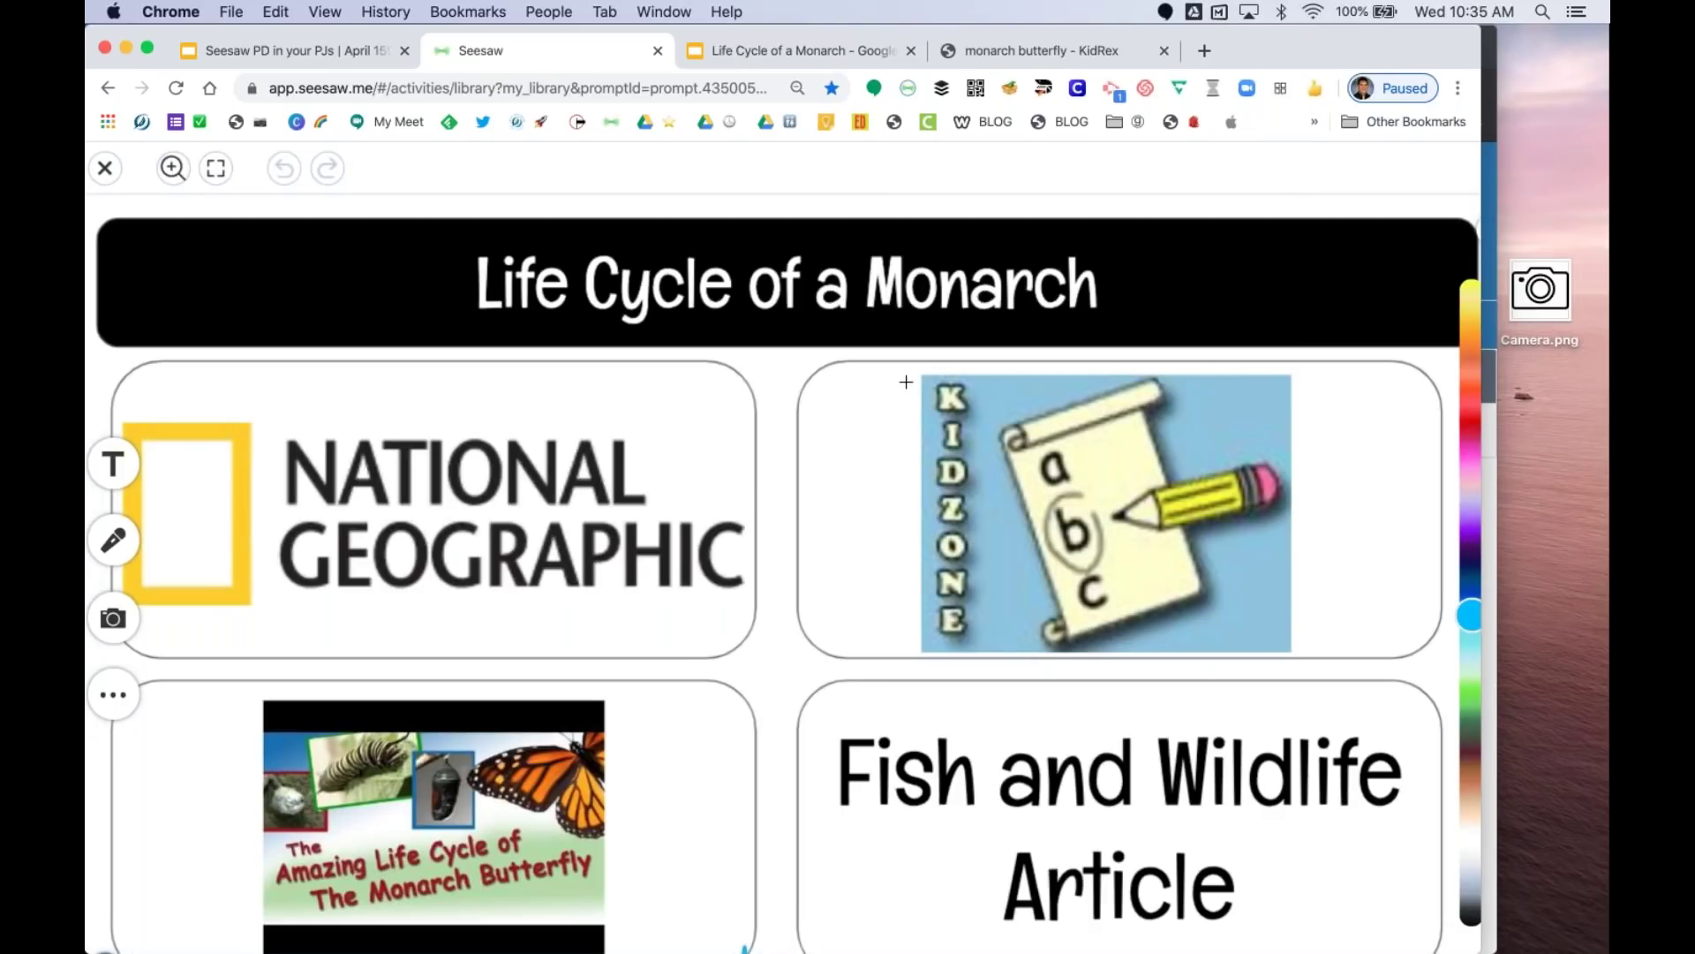
pyautogui.moveTo(1481, 165); pyautogui.dragTo(1517, 166)
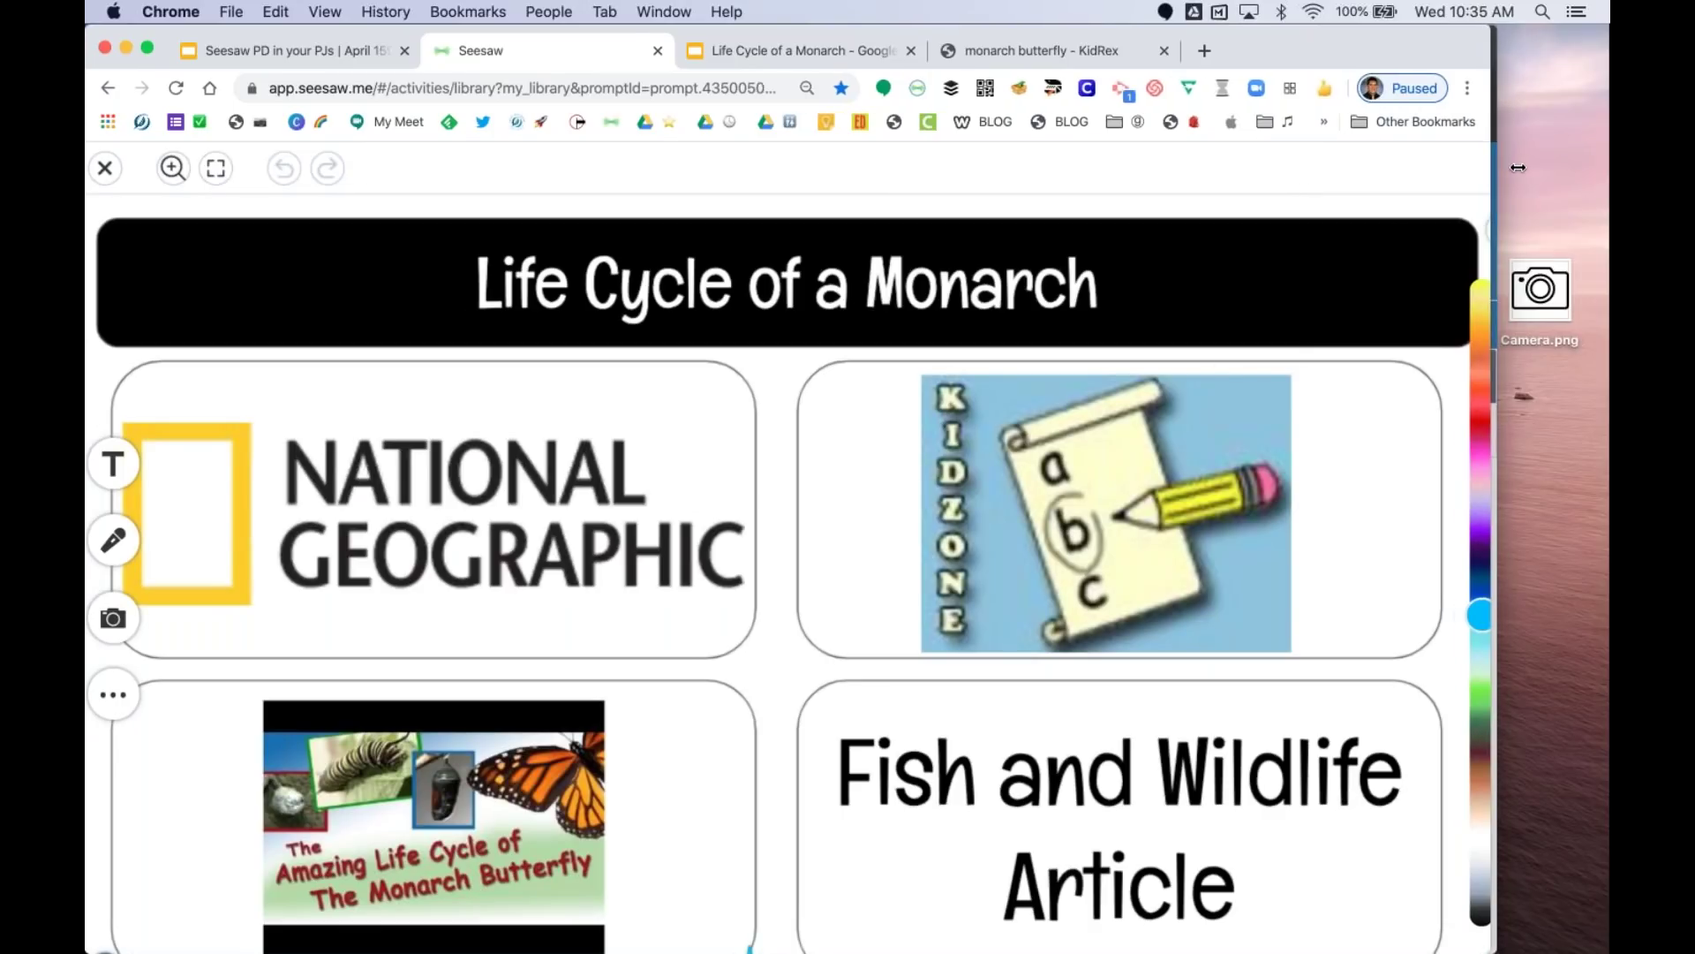
pyautogui.click(121, 548)
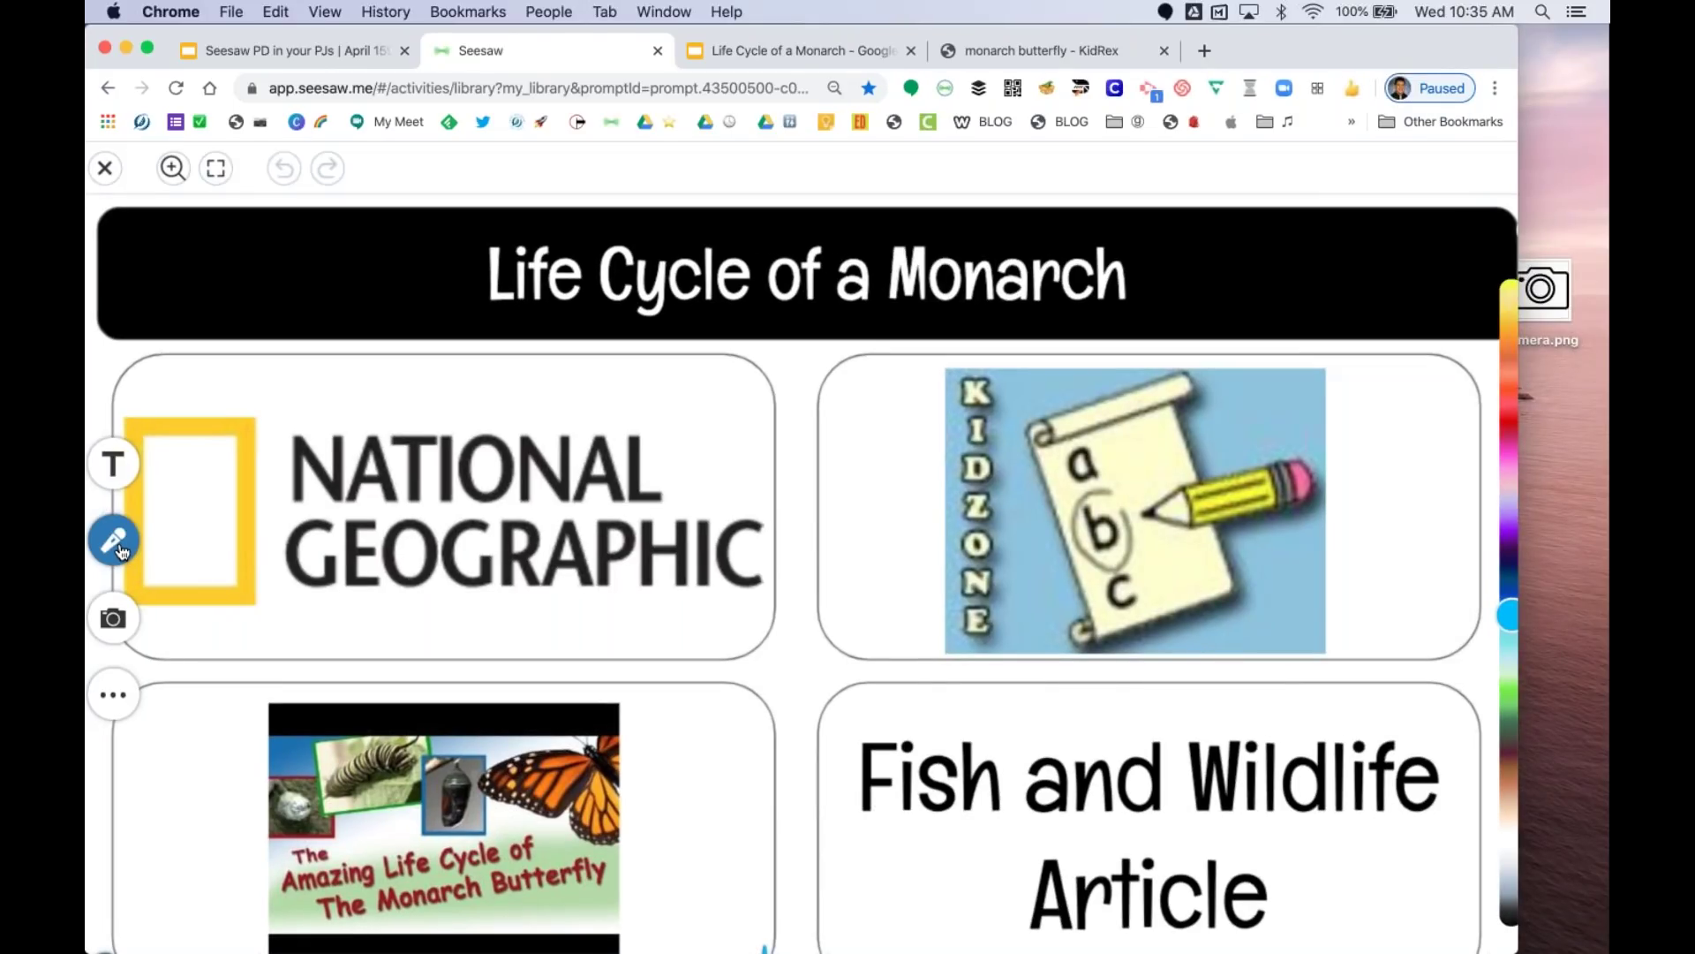
pyautogui.click(121, 550)
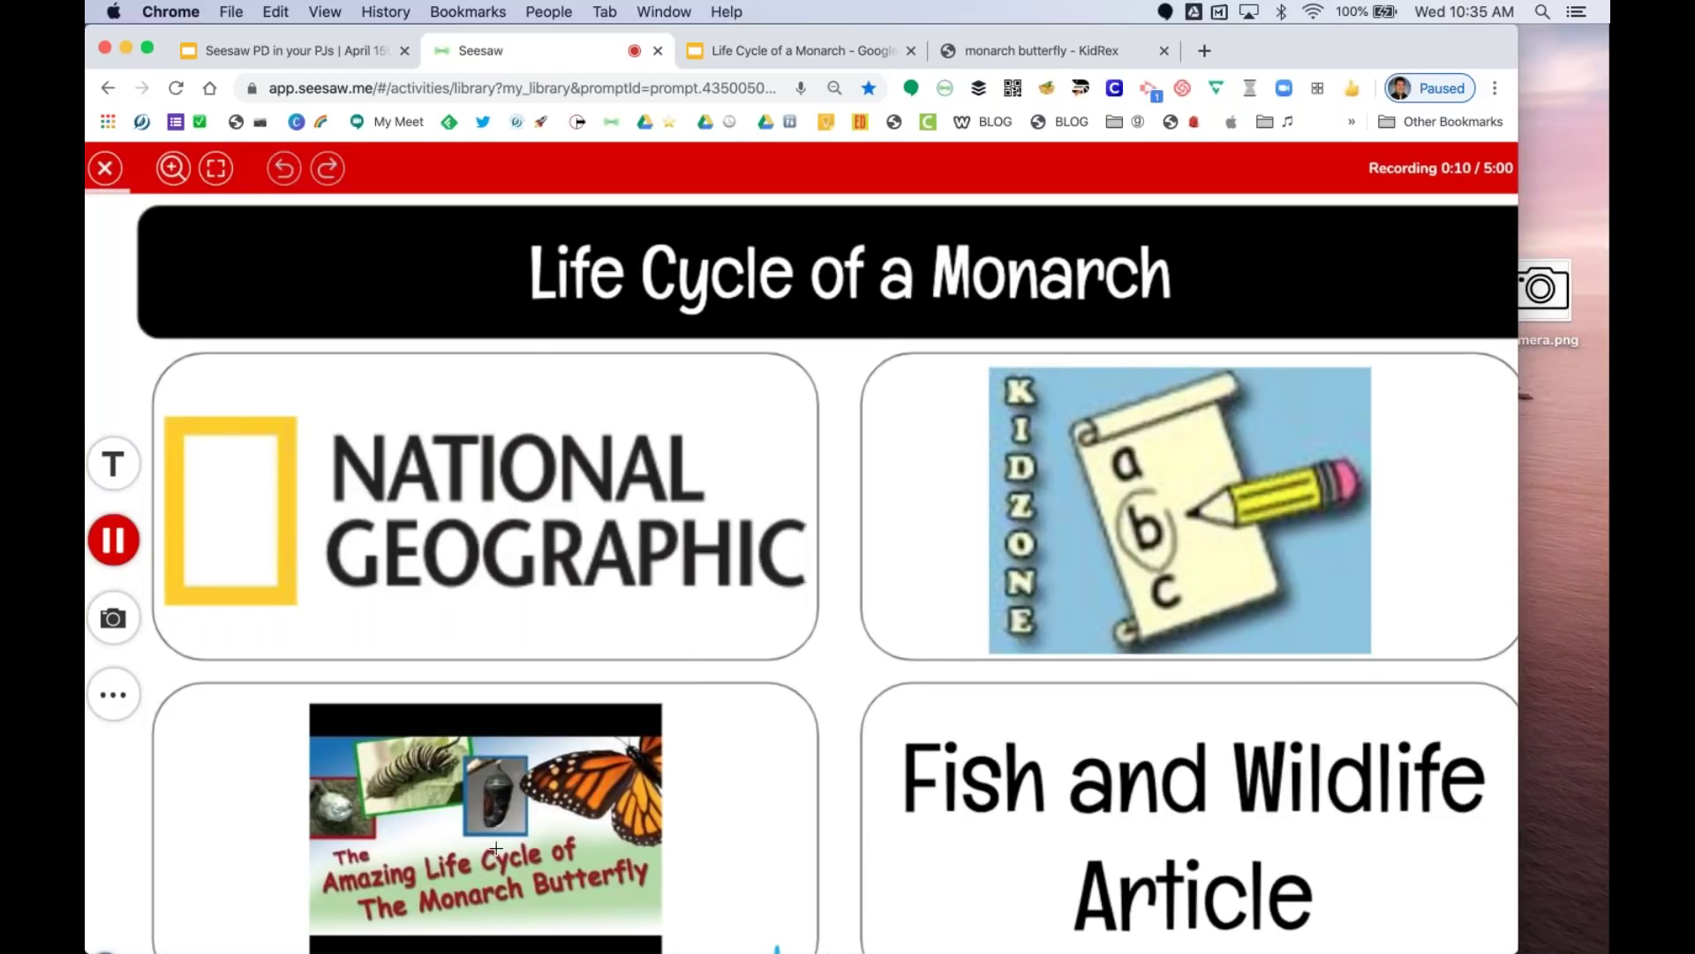
pyautogui.click(128, 545)
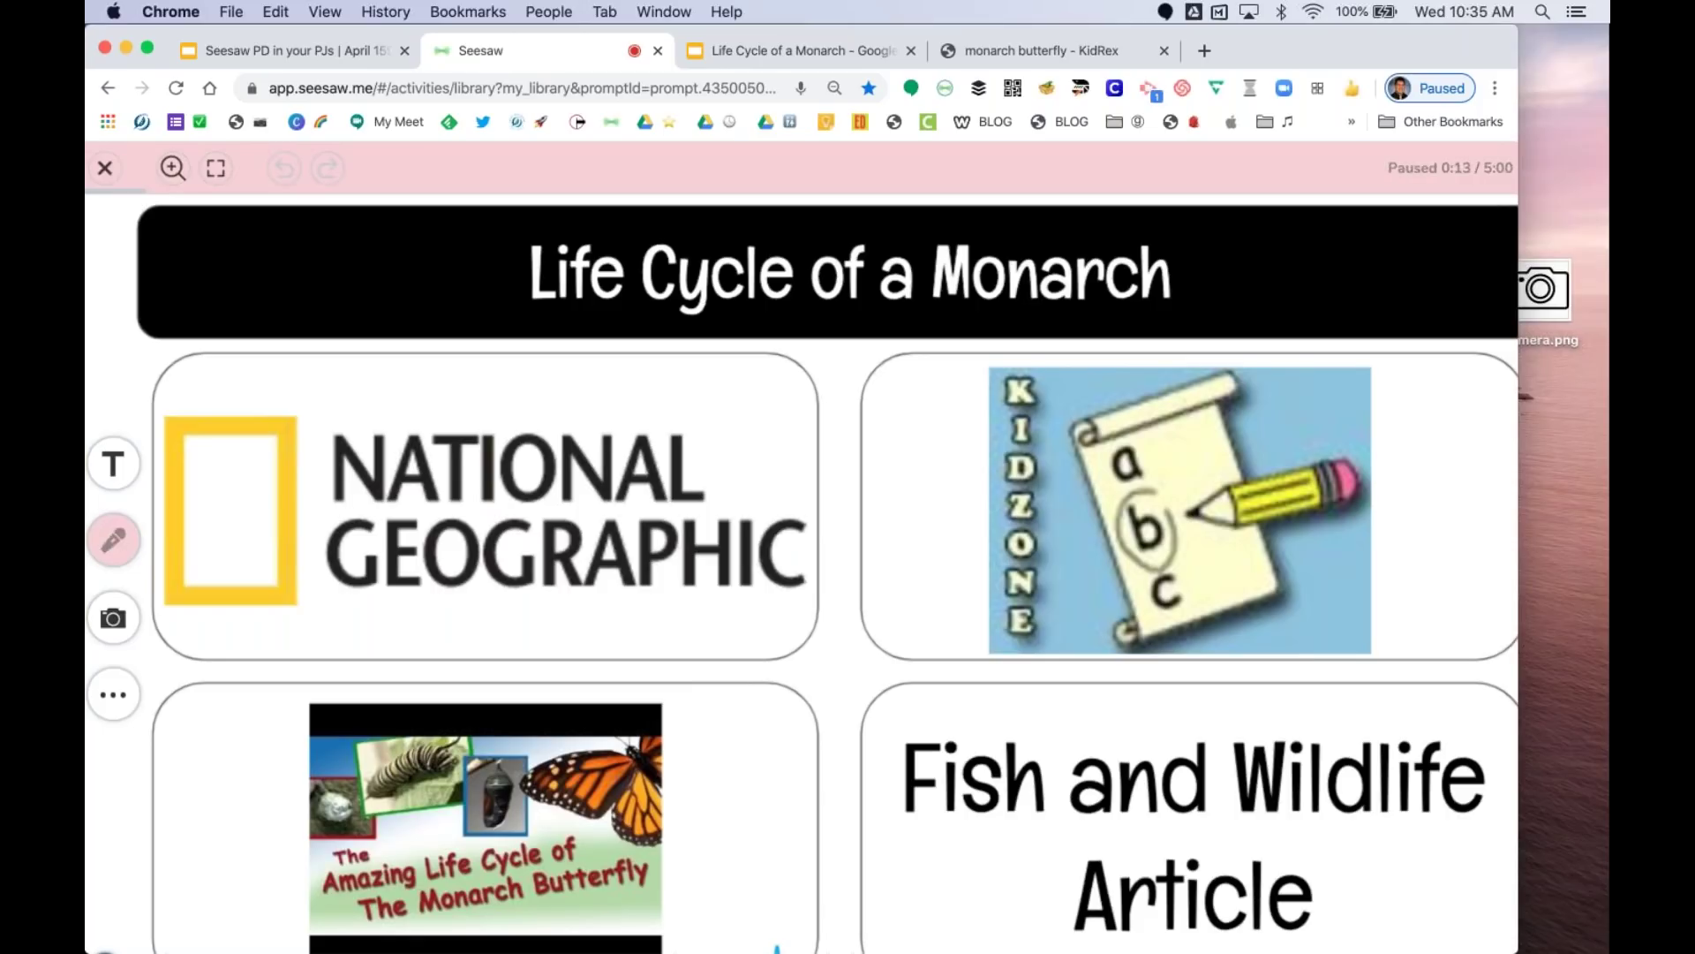
# - Widen the browser window, zoom the page out, exit the voice recording and close the example without keeping it
pyautogui.moveTo(1518, 190); pyautogui.dragTo(1600, 189)
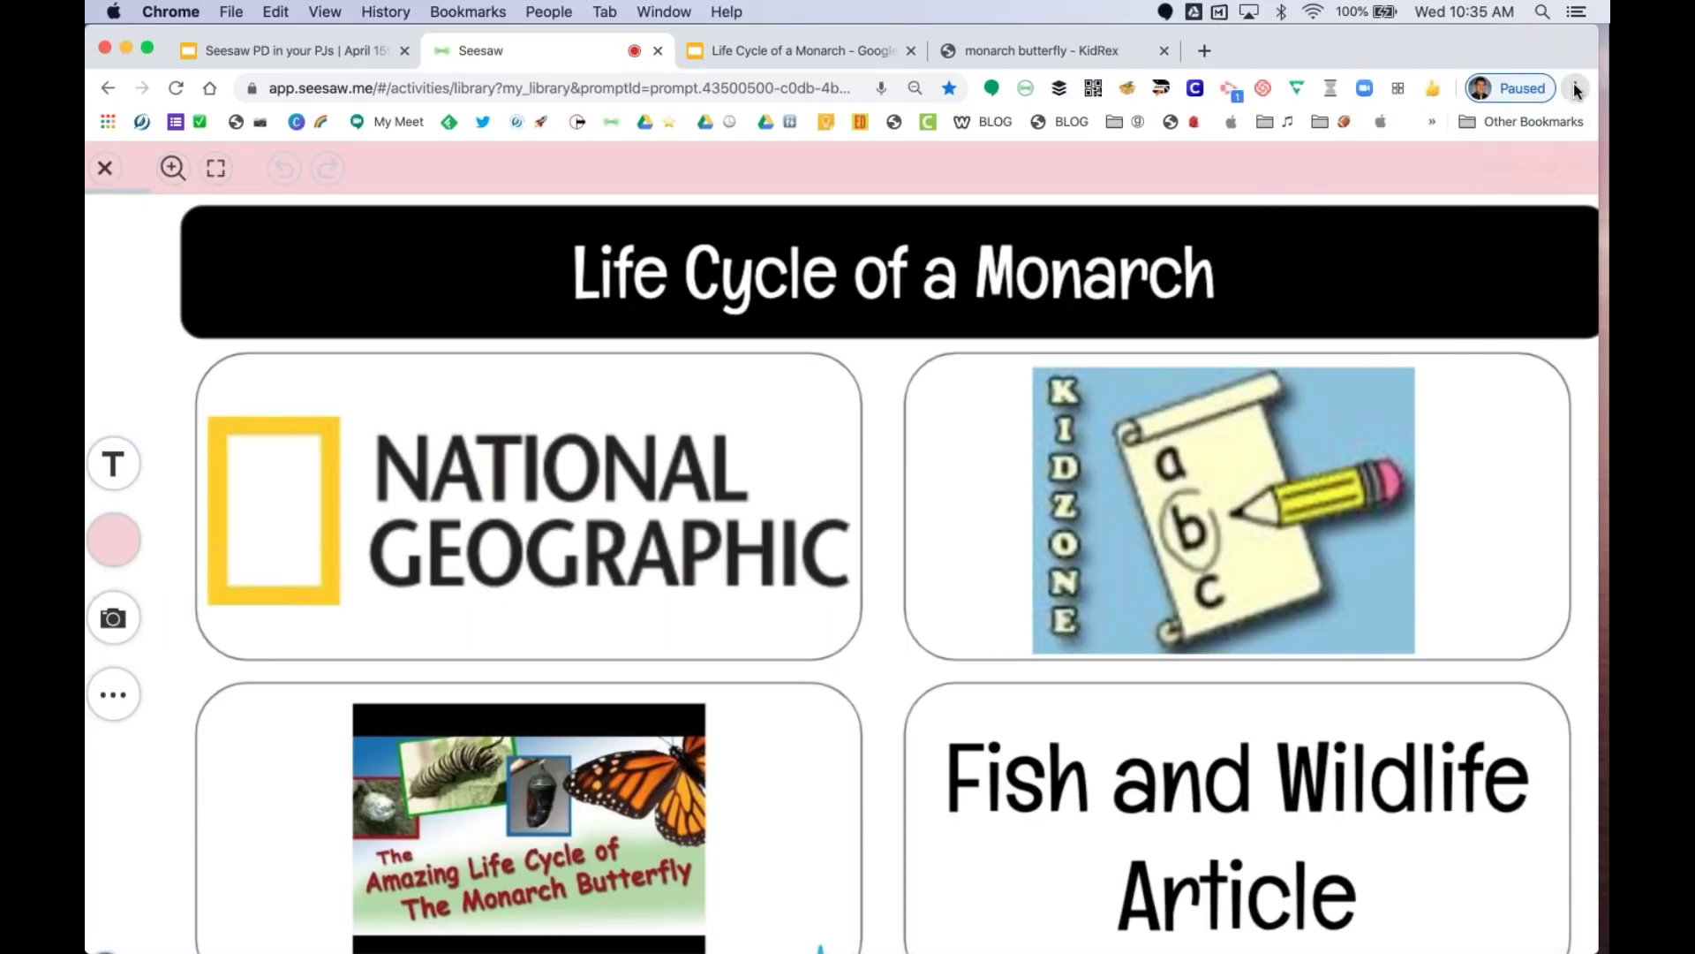
pyautogui.click(1576, 89)
pyautogui.click(1420, 318)
pyautogui.click(1576, 89)
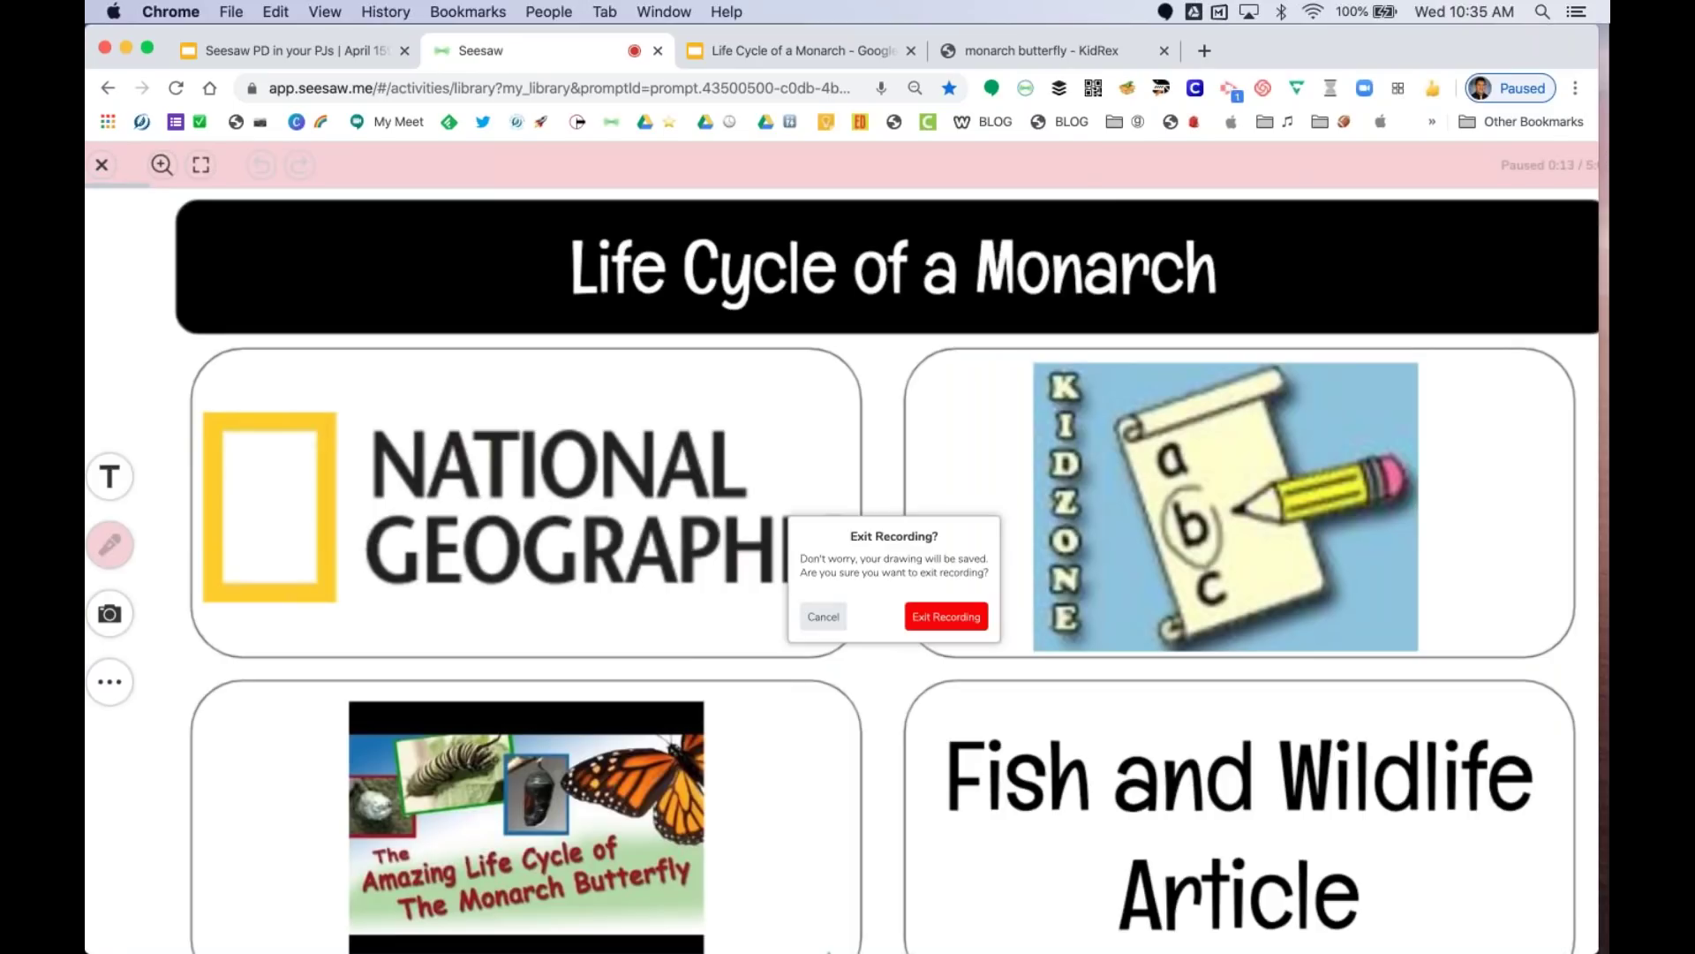
pyautogui.click(944, 616)
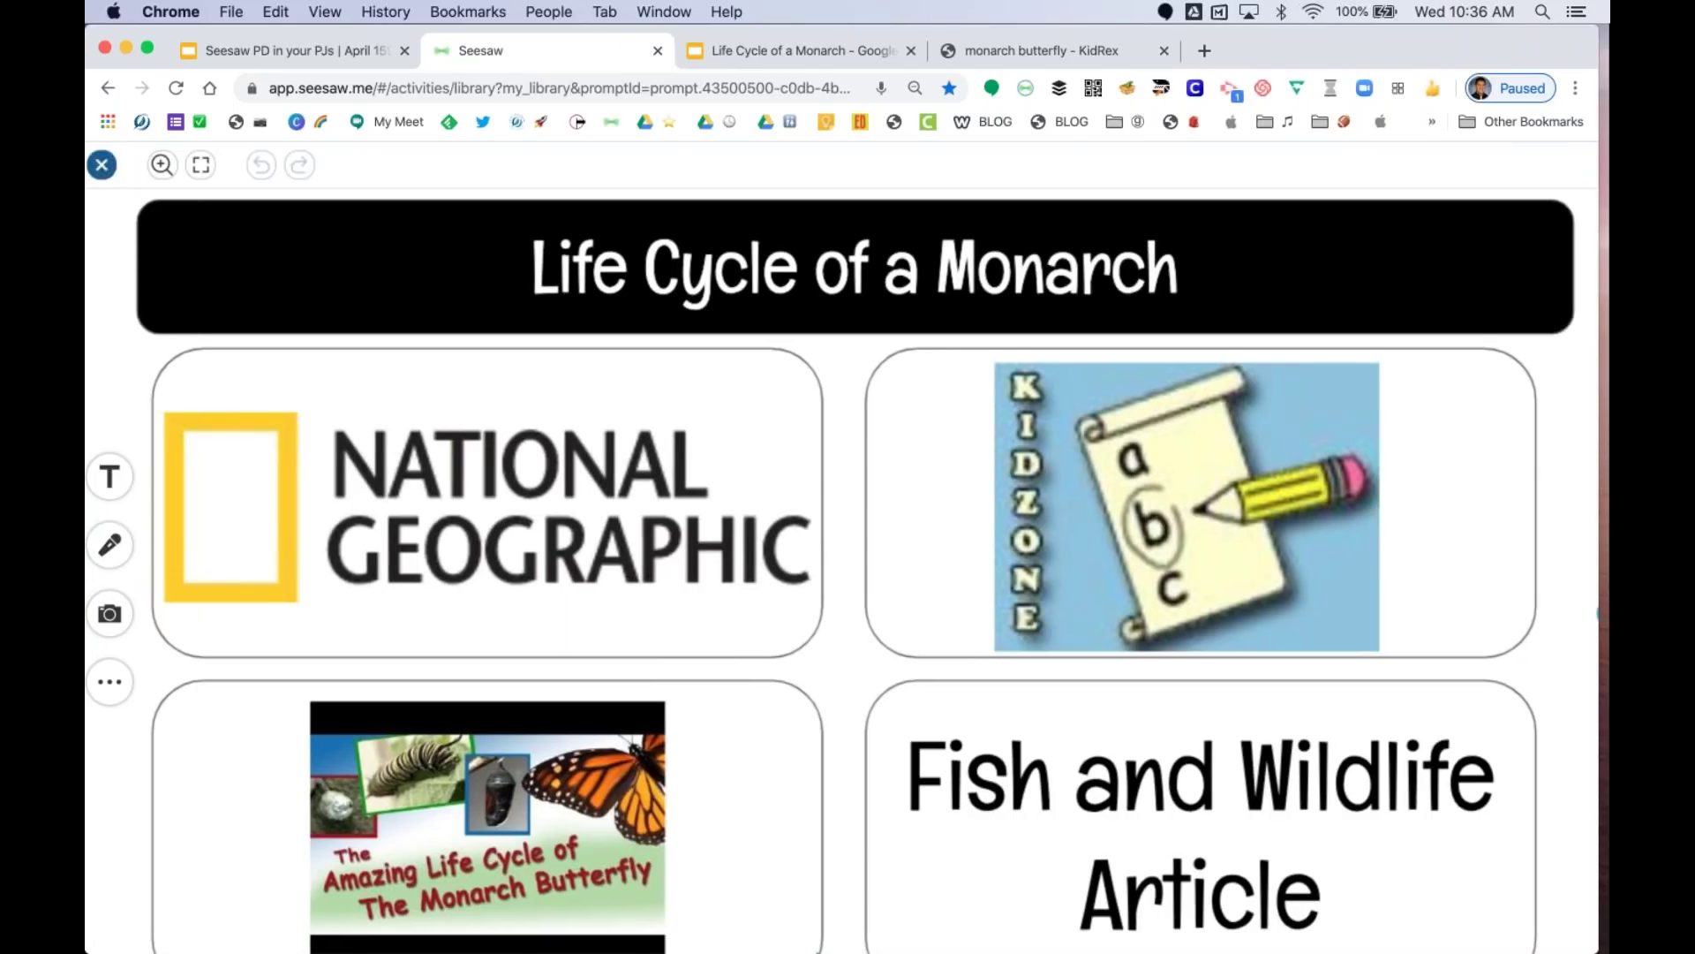
pyautogui.click(102, 164)
pyautogui.click(961, 440)
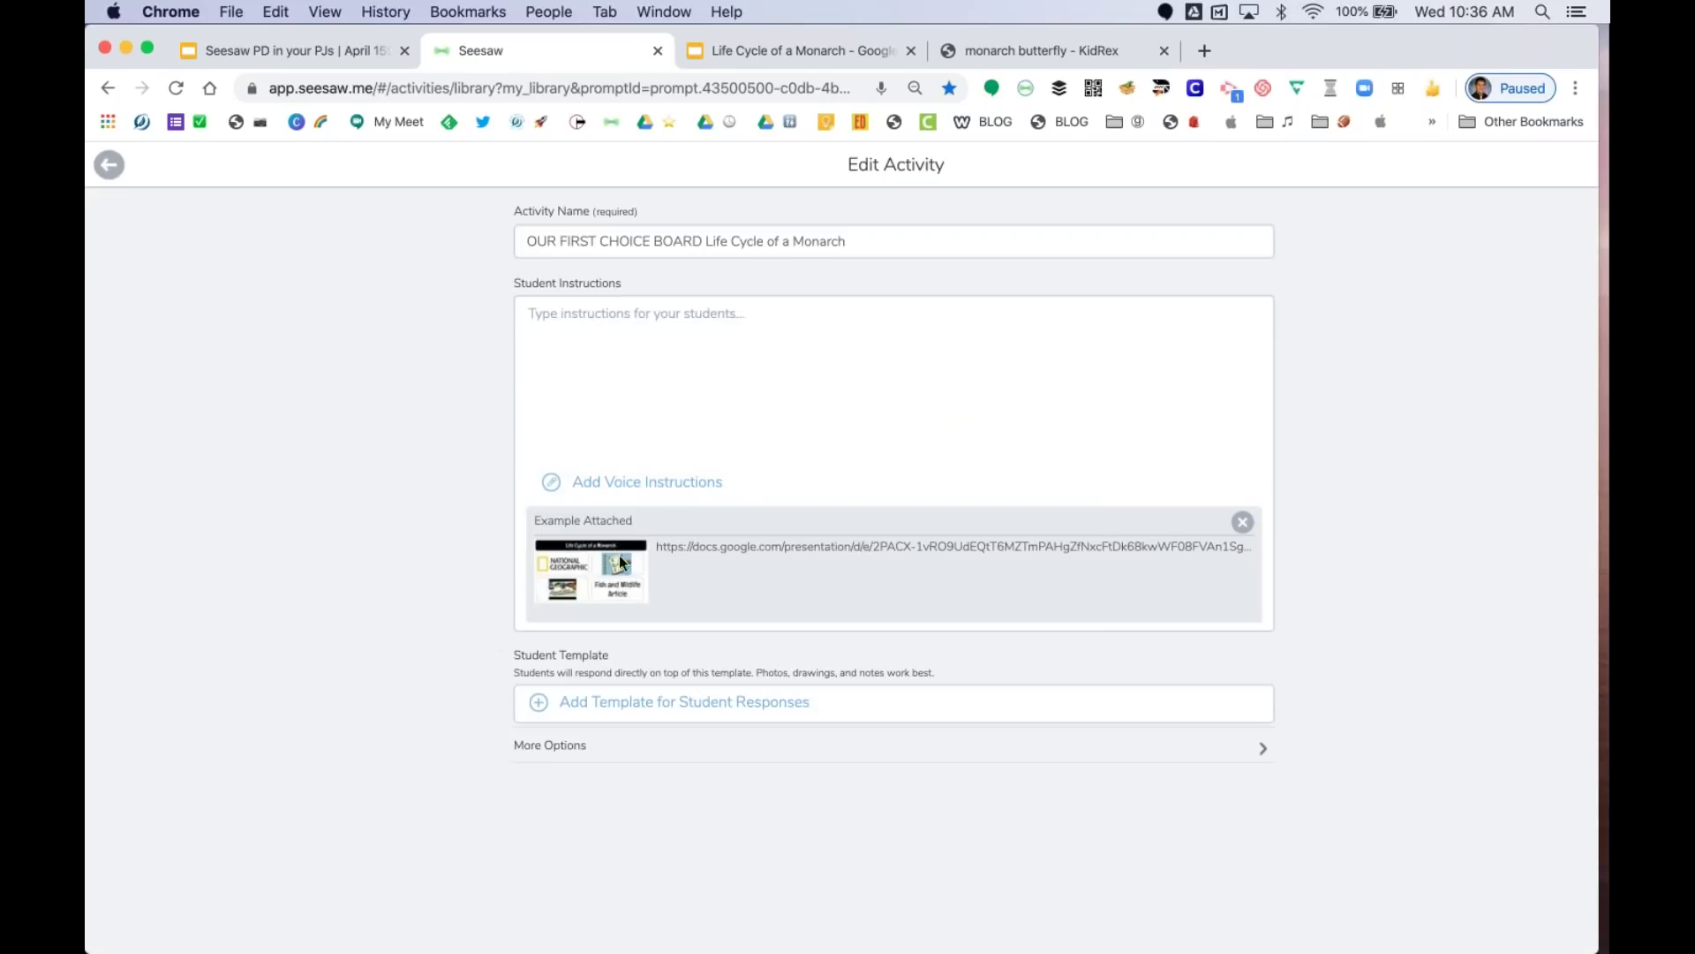
# - Import the "Life Cycle of a Monarch" presentation from Google Drive as the template for student responses, finding it by searching "life cyc"
pyautogui.click(646, 712)
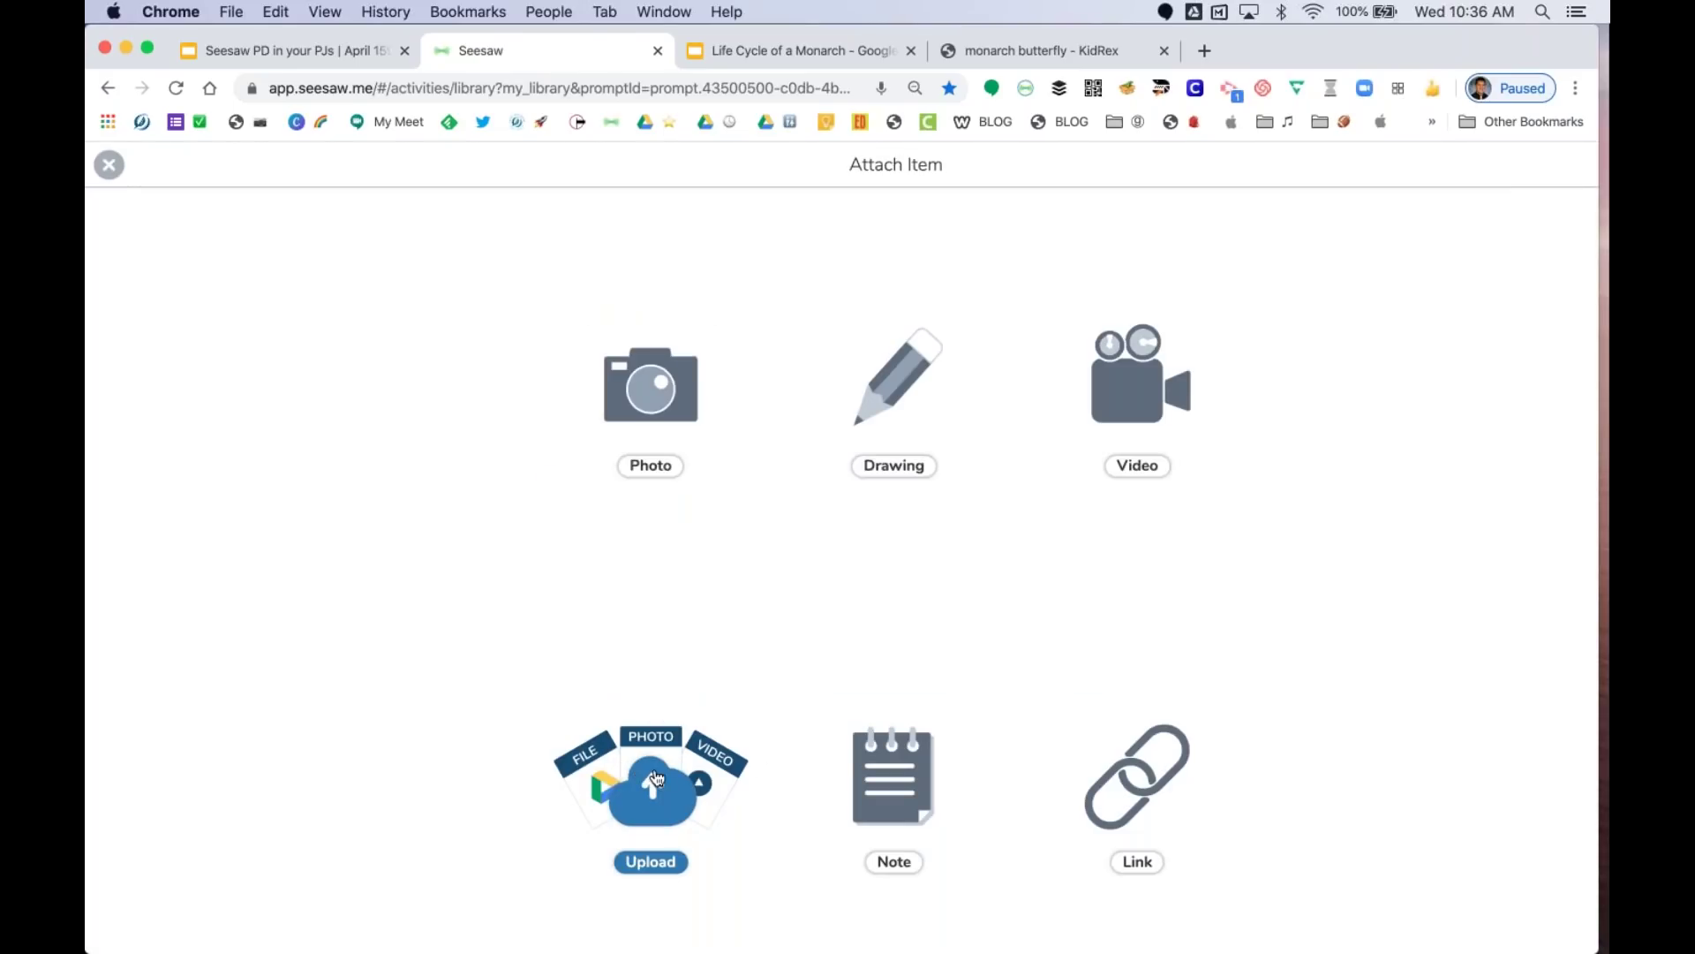
pyautogui.click(644, 776)
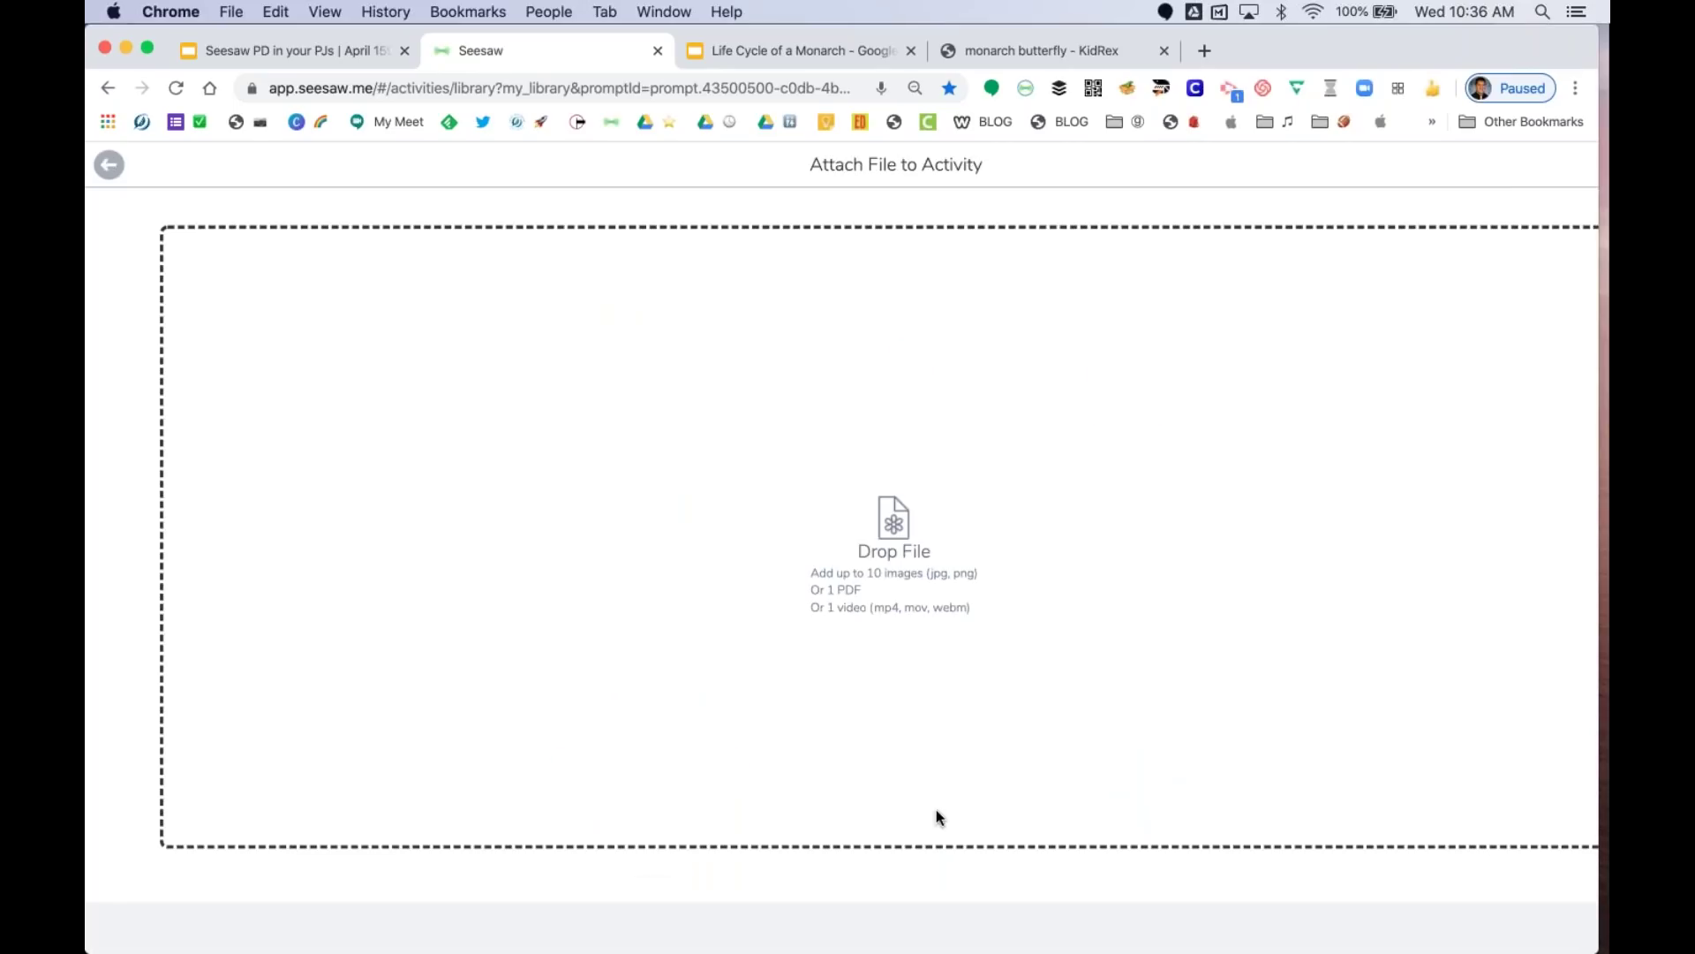
pyautogui.scroll(-2, 1115, 943)
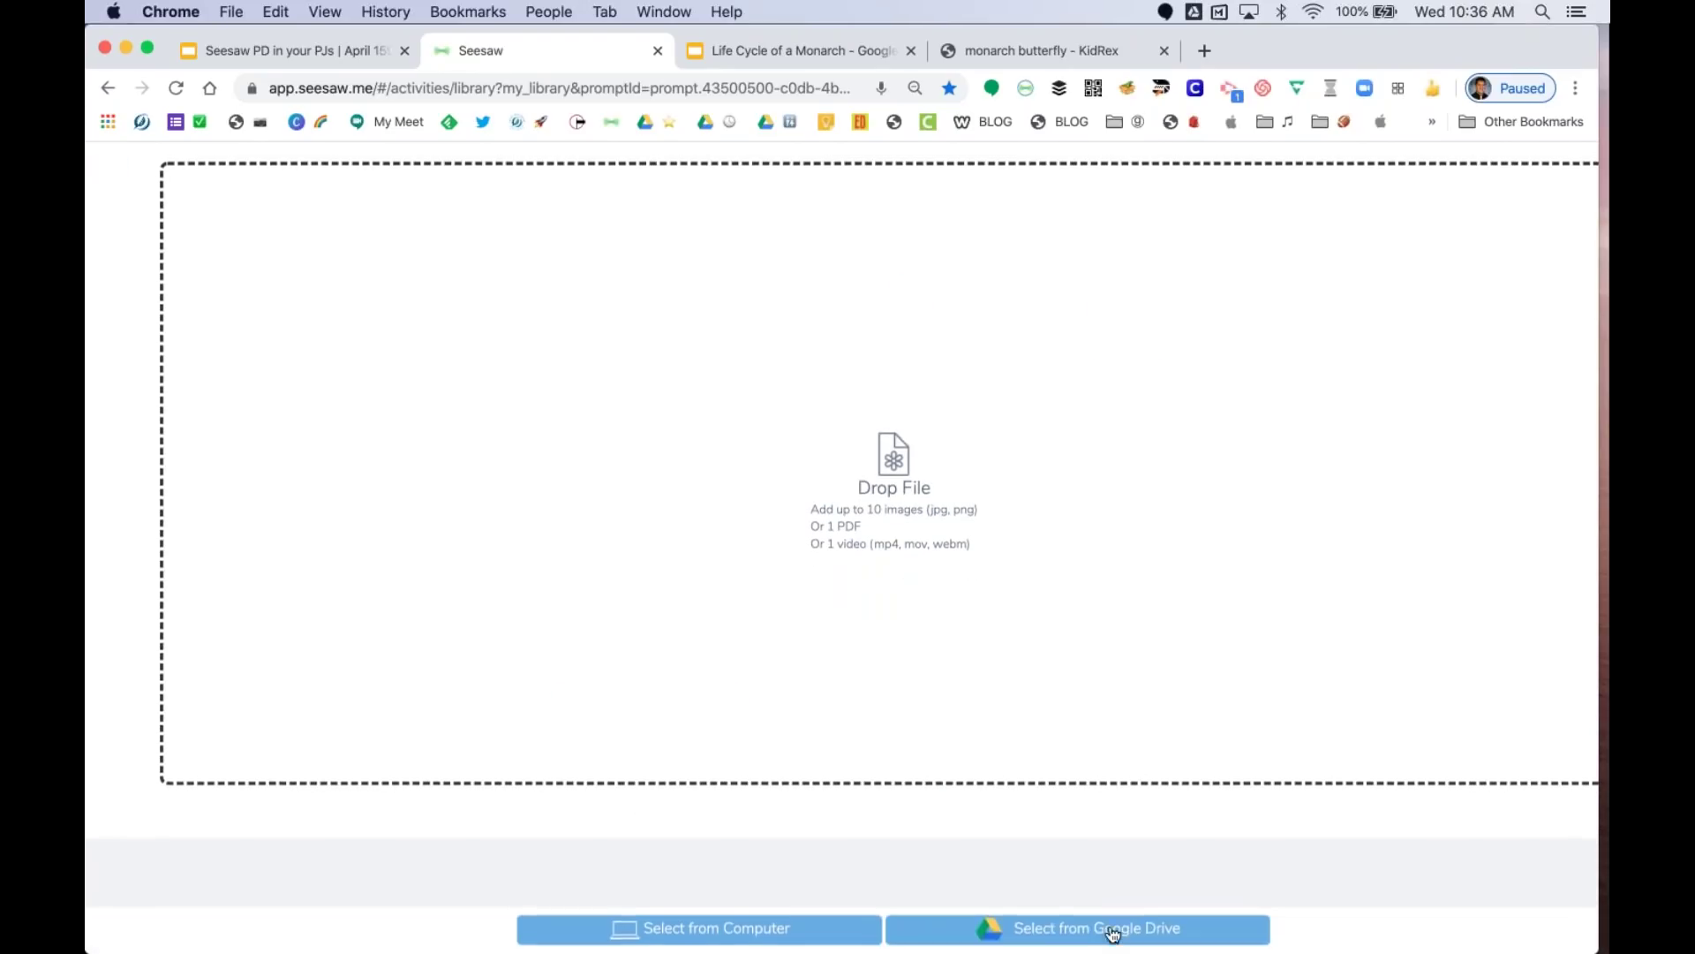
pyautogui.click(1109, 925)
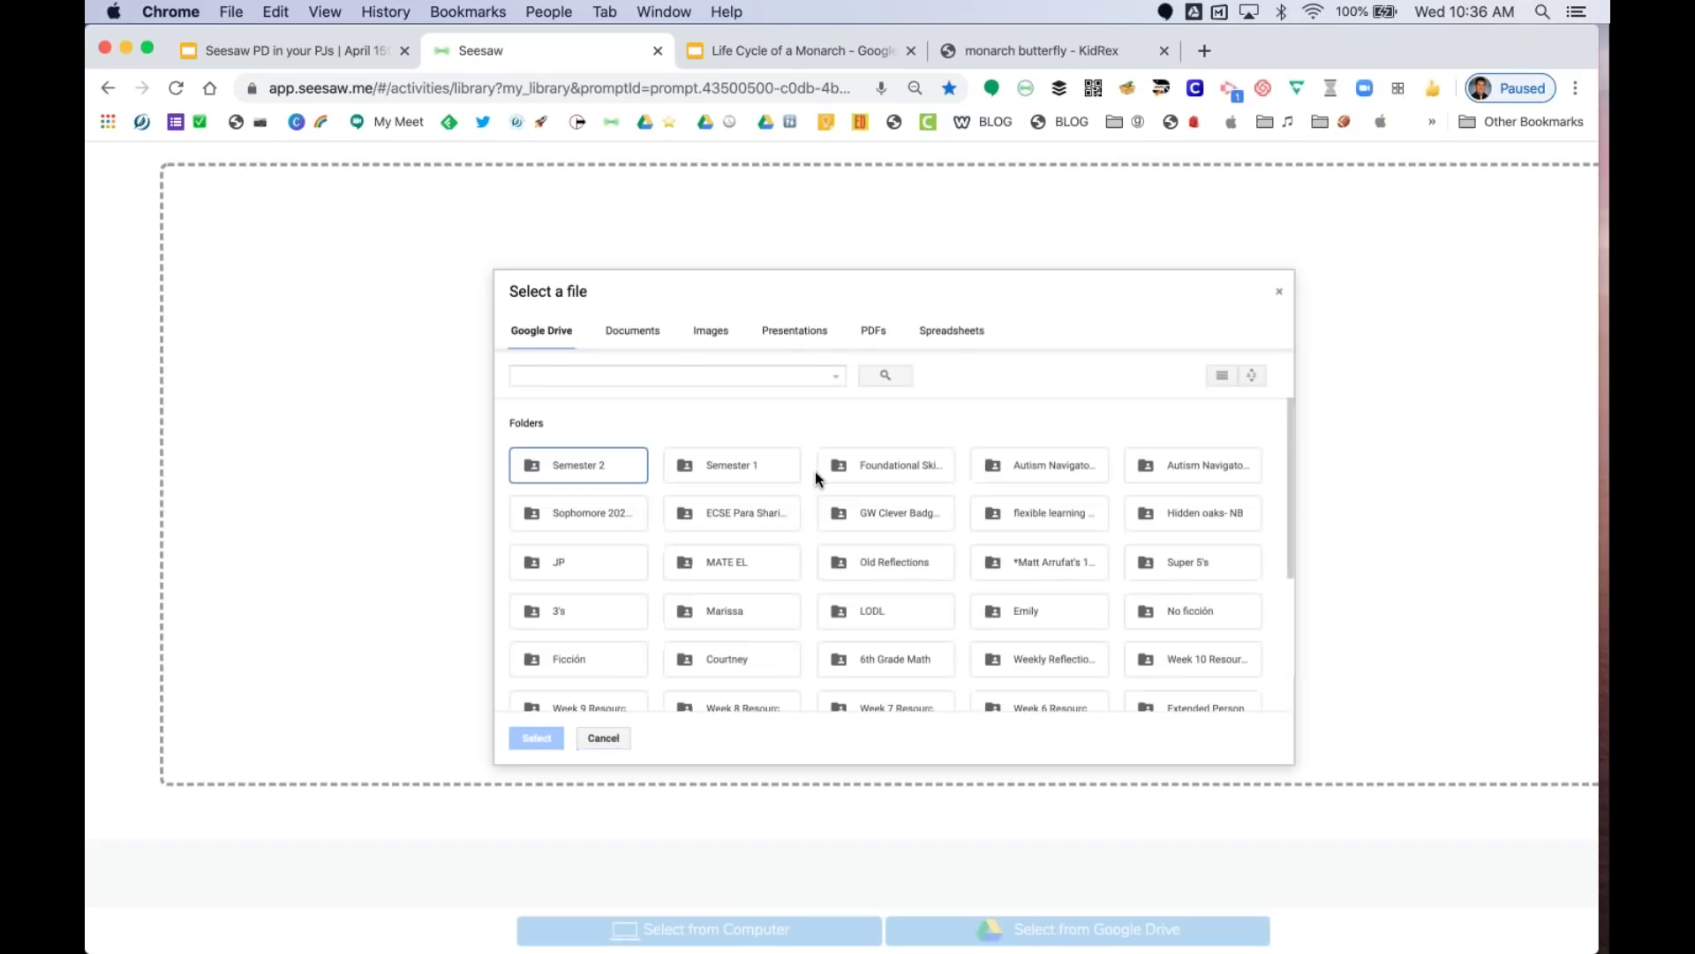
pyautogui.click(680, 378)
pyautogui.write('l')
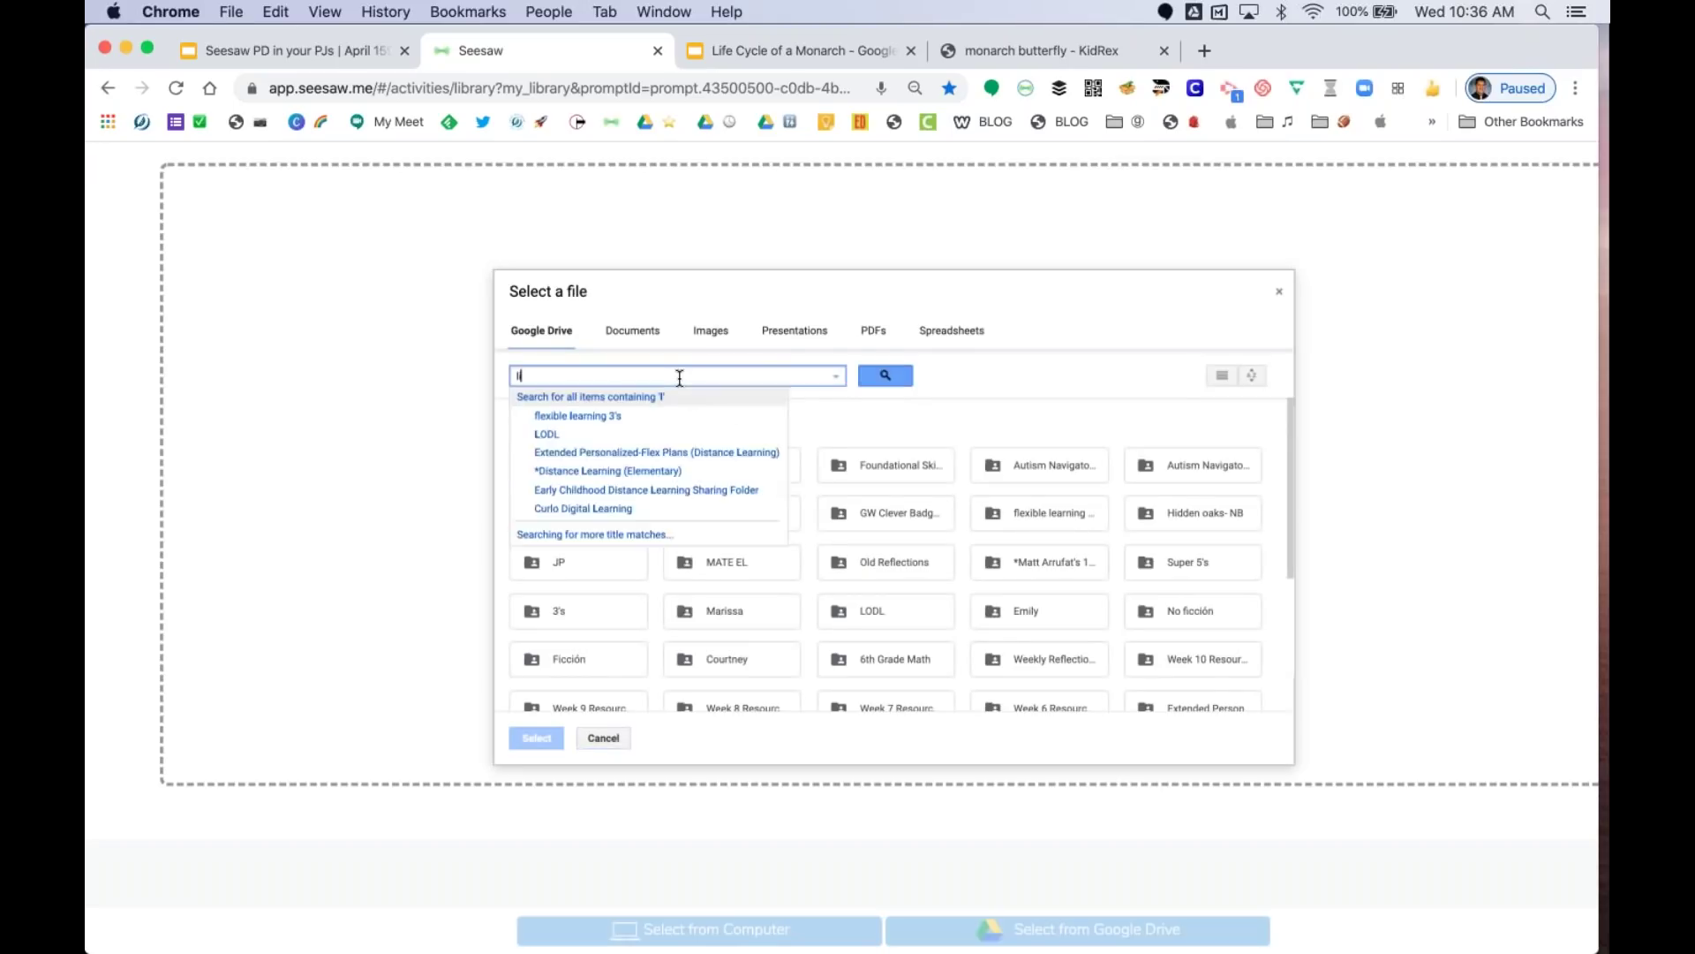
pyautogui.write('ife cucle')
pyautogui.press('BackSpace')
pyautogui.press('BackSpace')
pyautogui.press('BackSpace')
pyautogui.press('BackSpace')
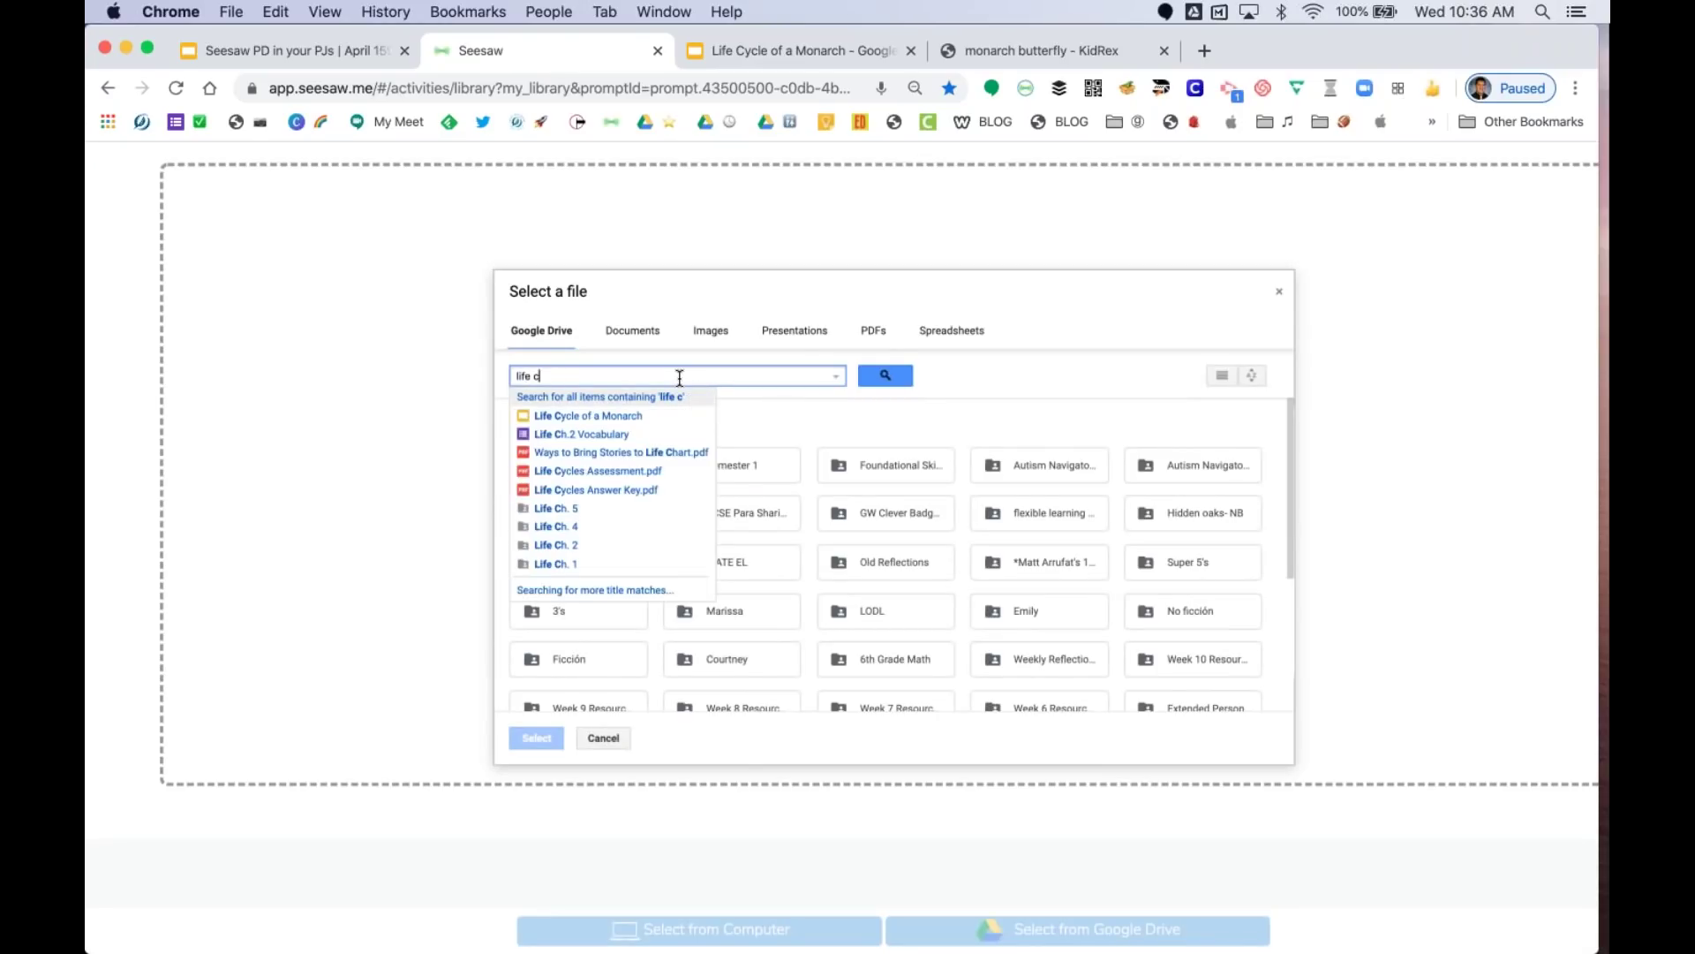
pyautogui.write('yc')
pyautogui.click(610, 416)
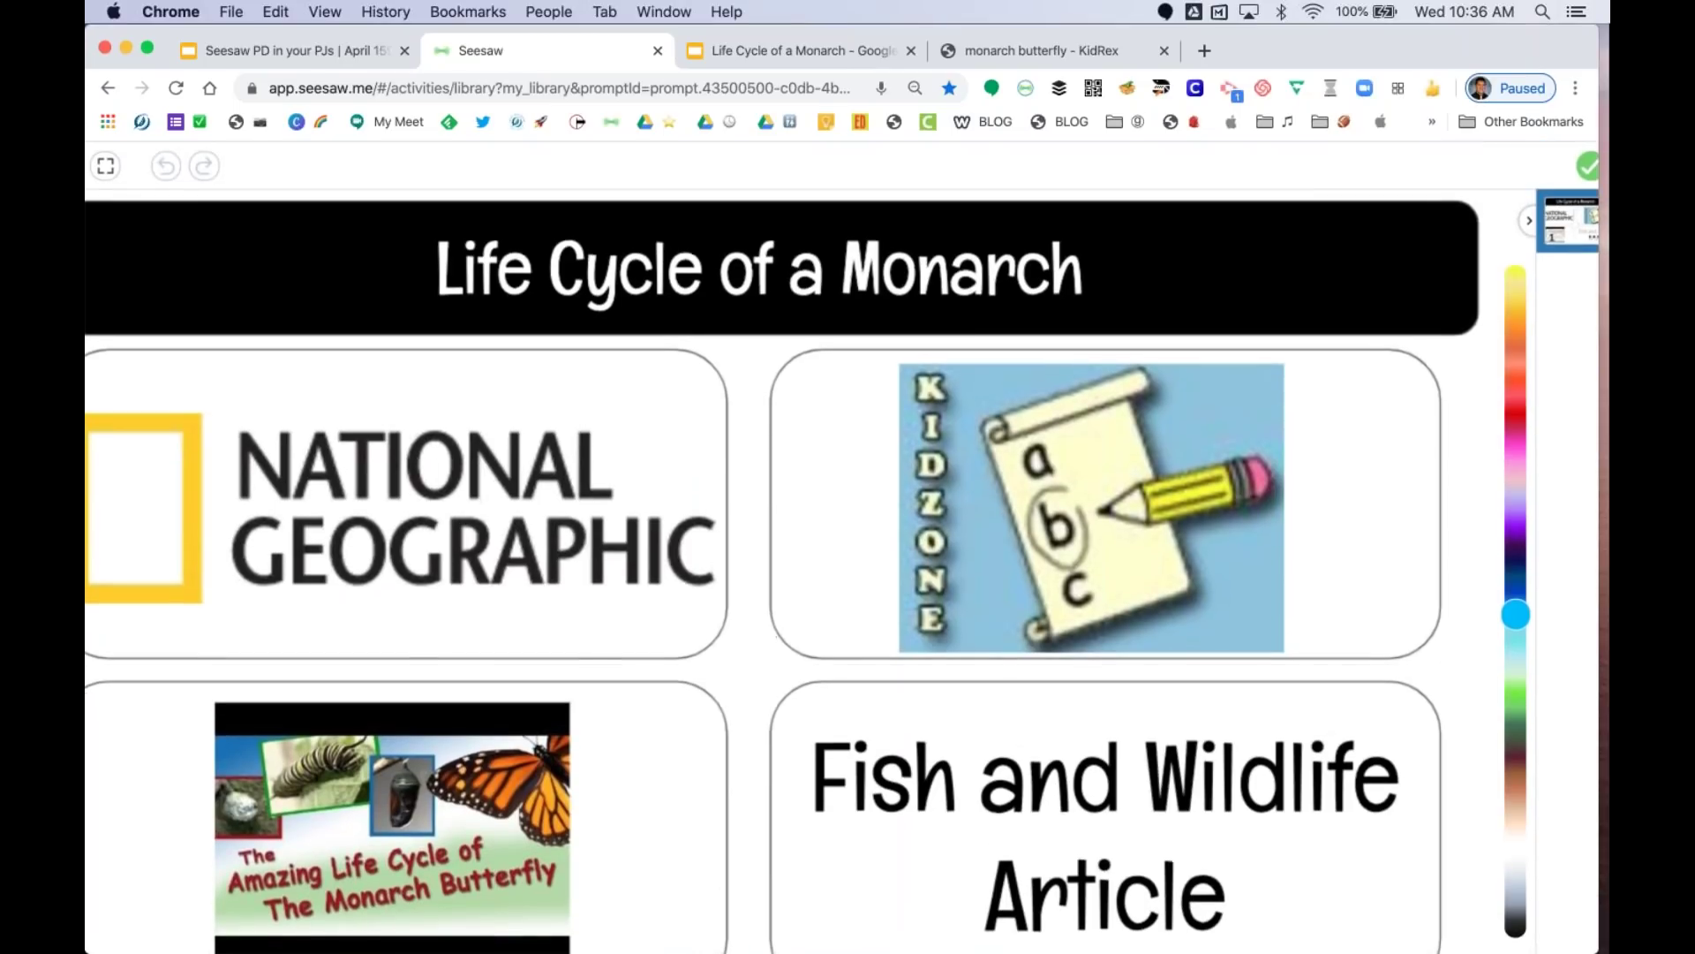
# - Accept the choice board page as the student template and save the activity
pyautogui.click(1587, 170)
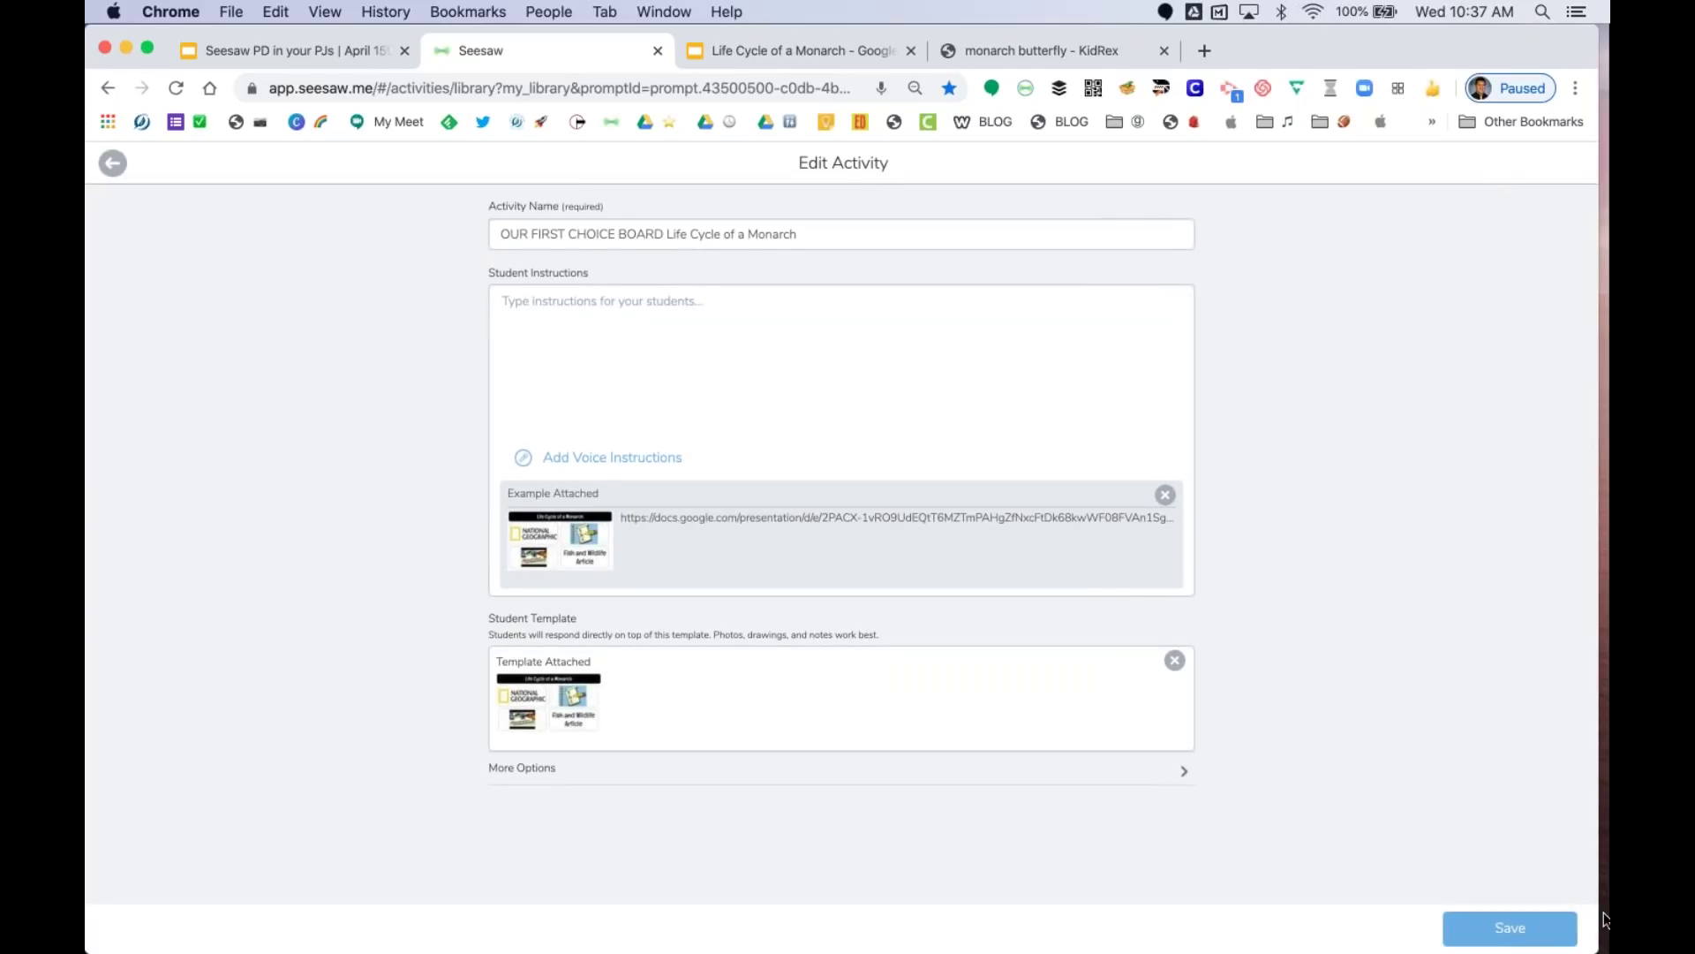
pyautogui.click(1510, 928)
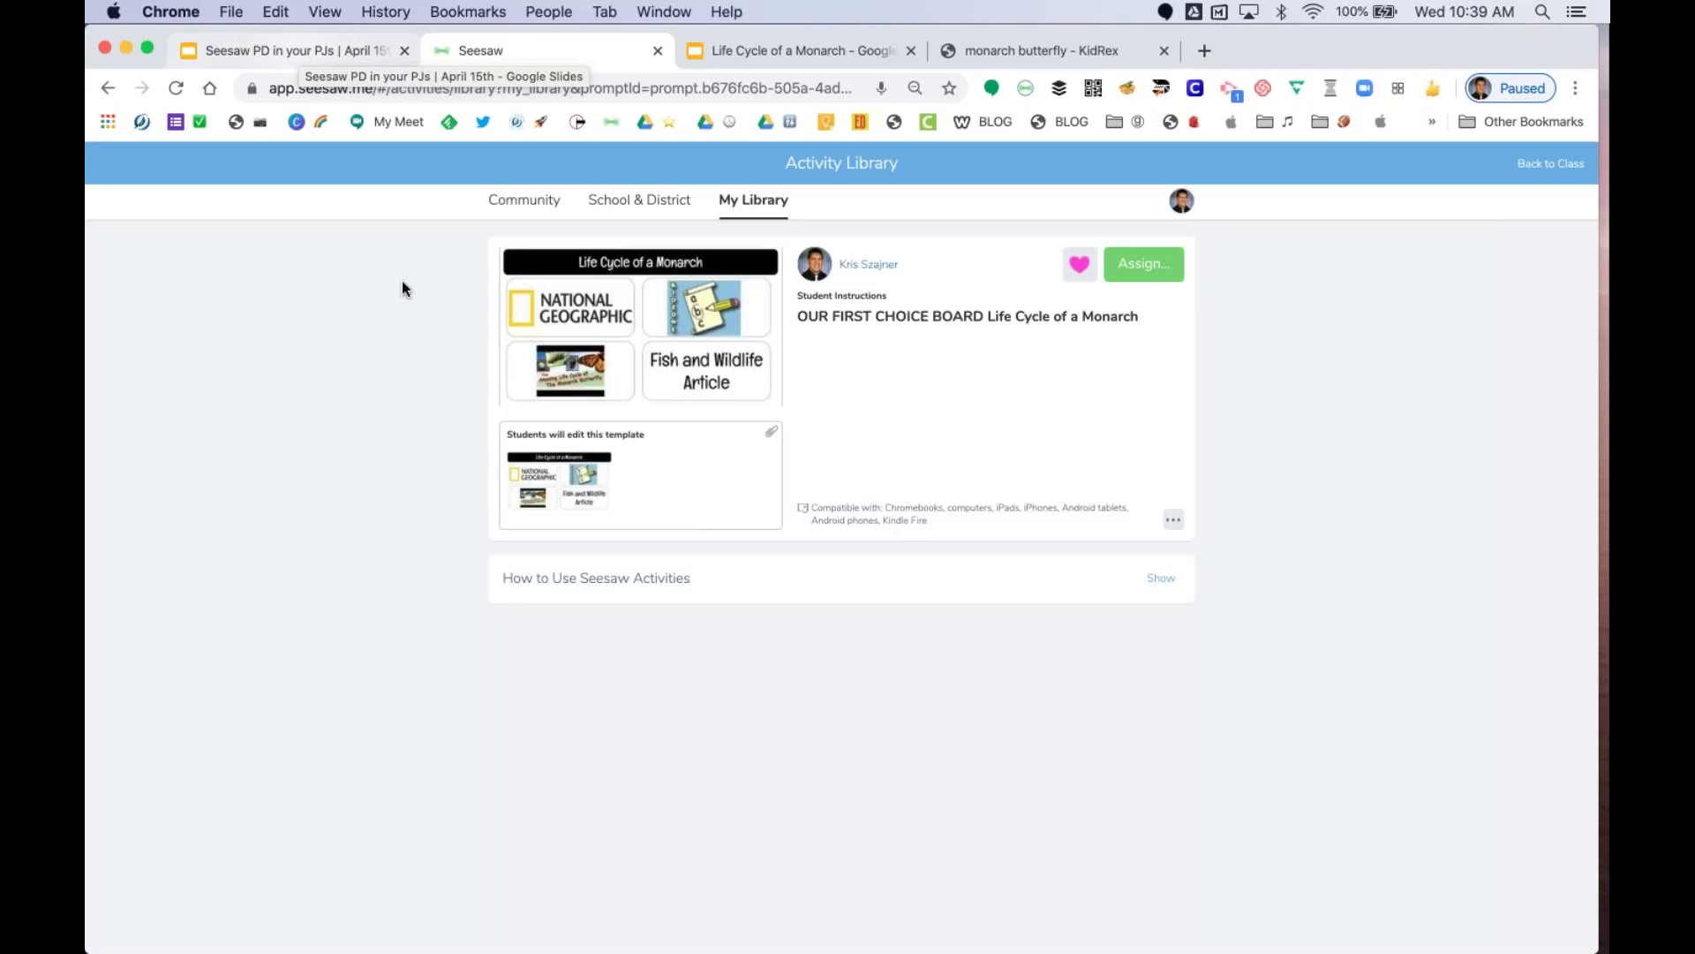
# - Switch to the "Seesaw PD in your PJs | April 15th" presentation and look through its closing slides
pyautogui.click(289, 44)
pyautogui.scroll(-3, 195, 574)
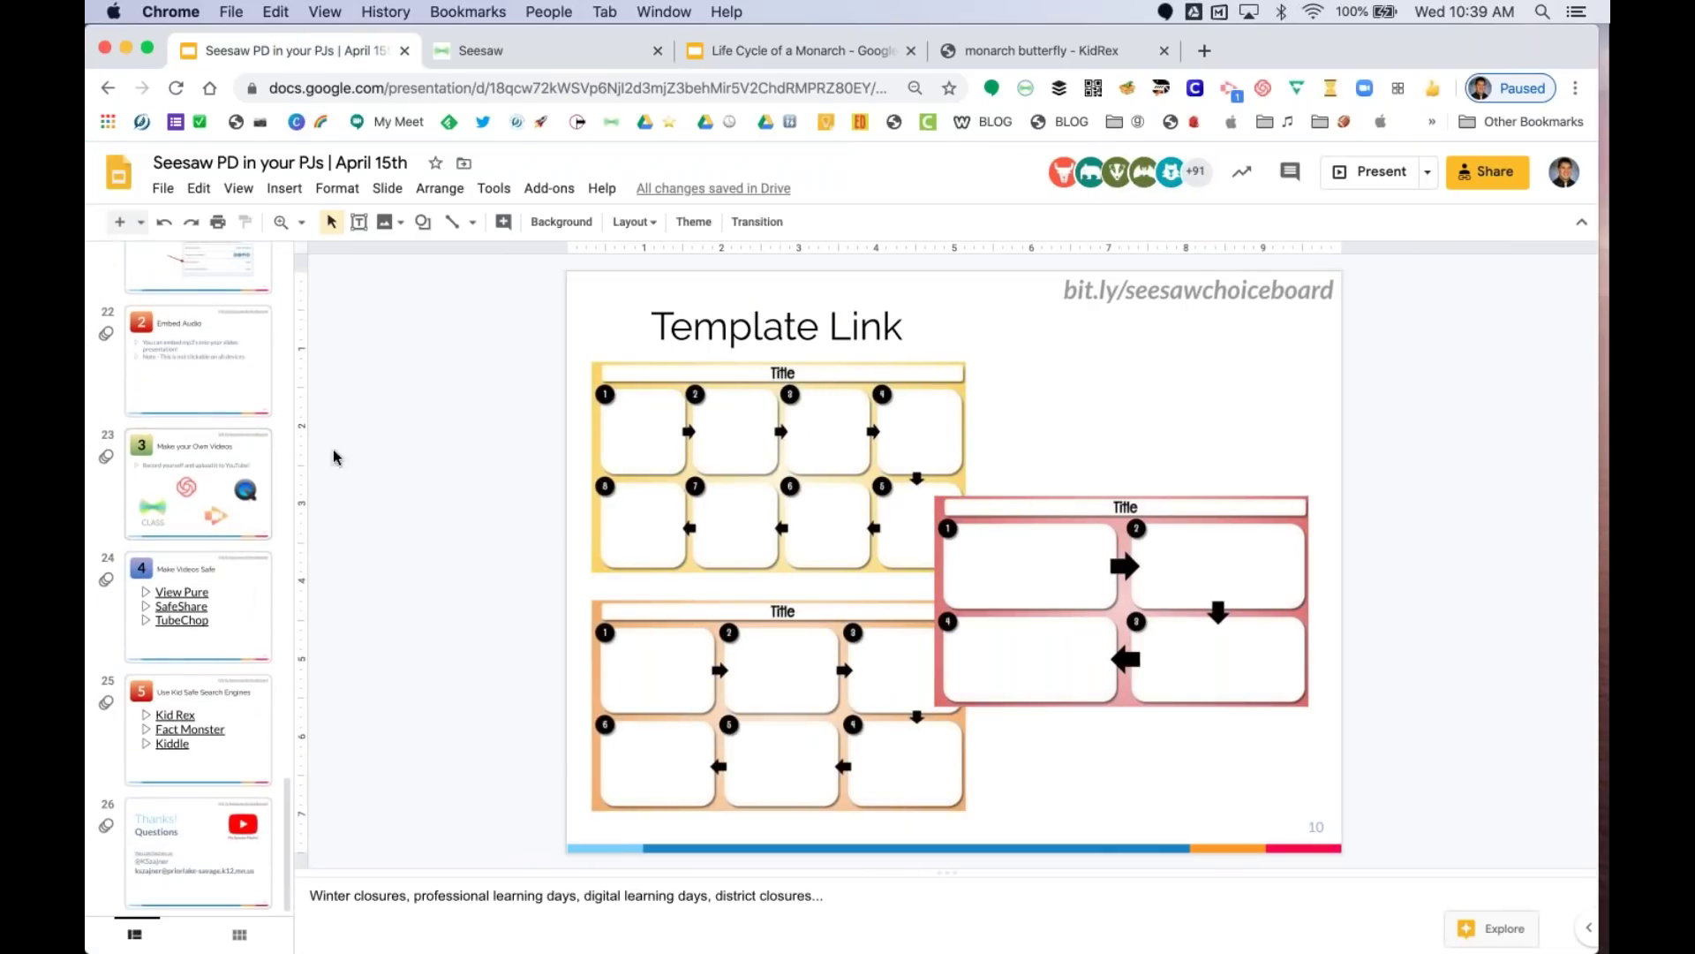
# - Return to Seesaw and open the original "Life Cycle of a Monarch" activity from My Library to examine its example and student template
pyautogui.click(516, 48)
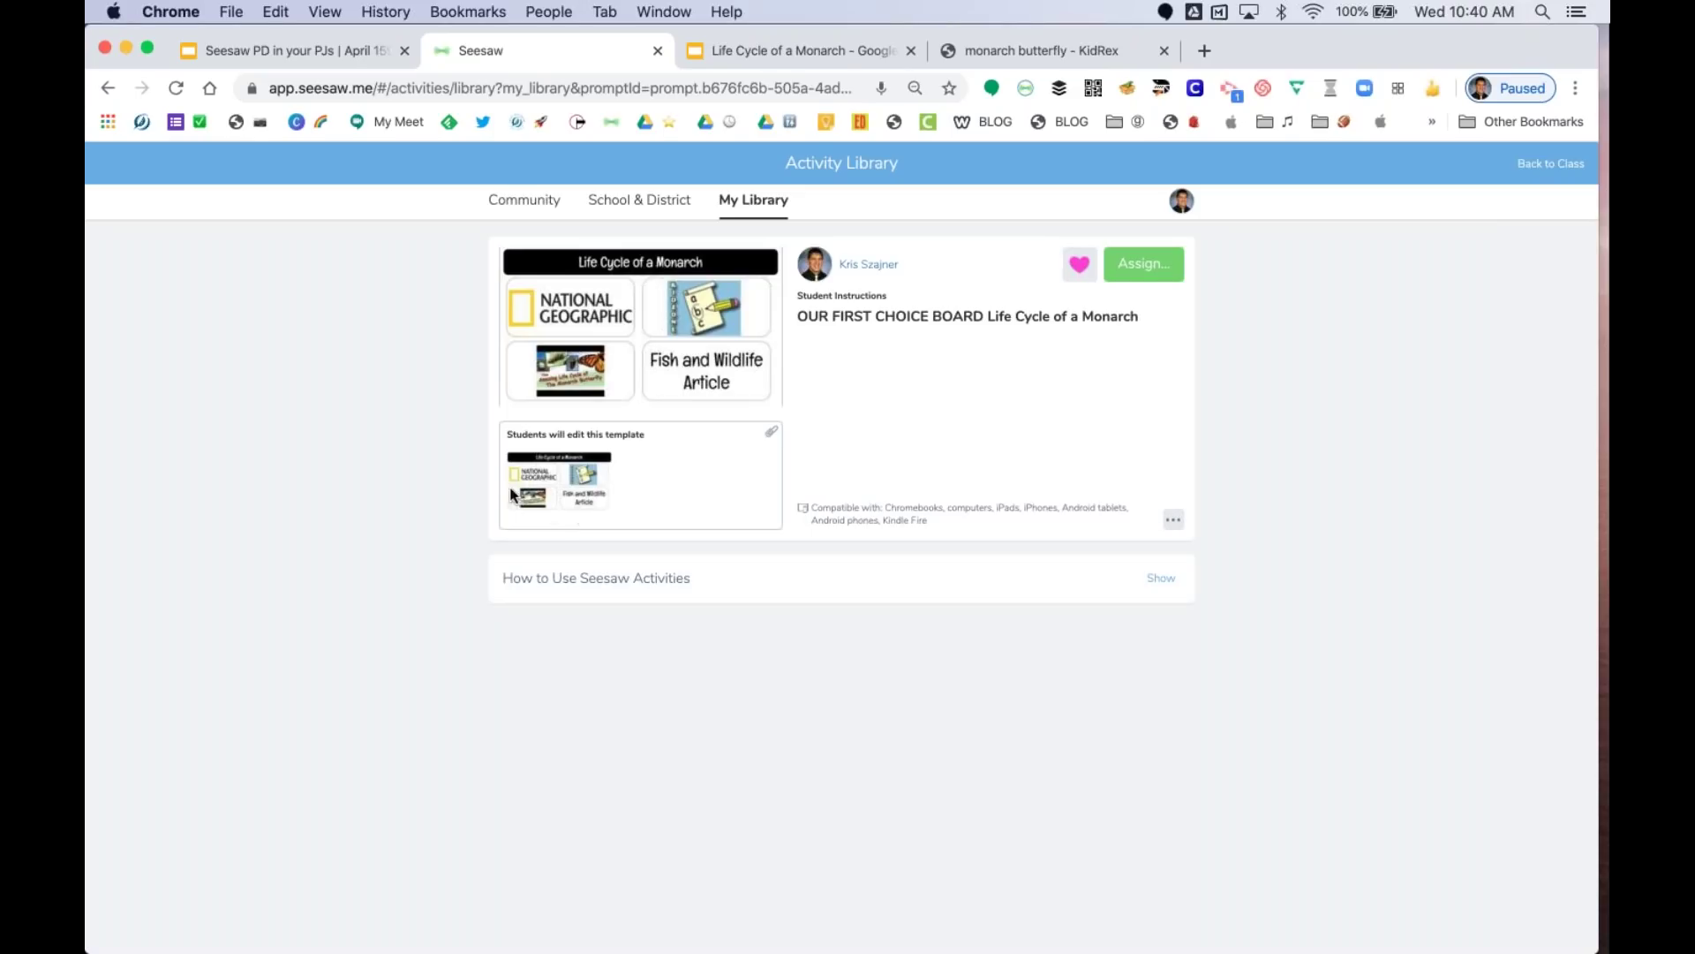
pyautogui.click(748, 203)
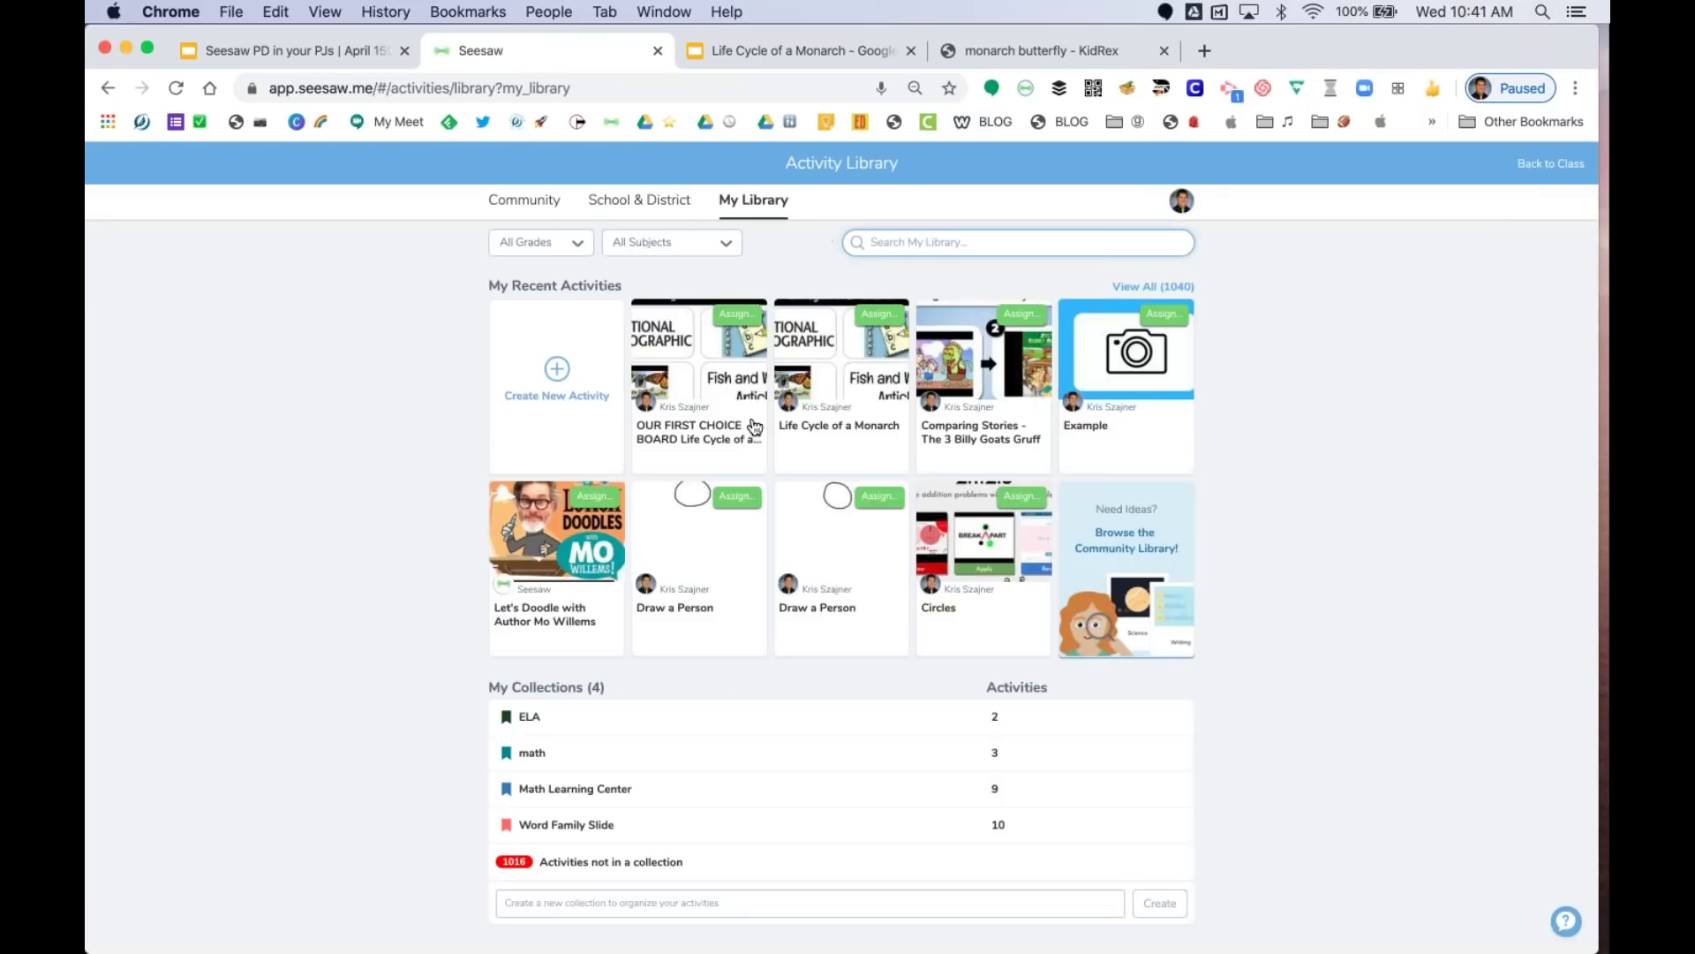
pyautogui.click(890, 466)
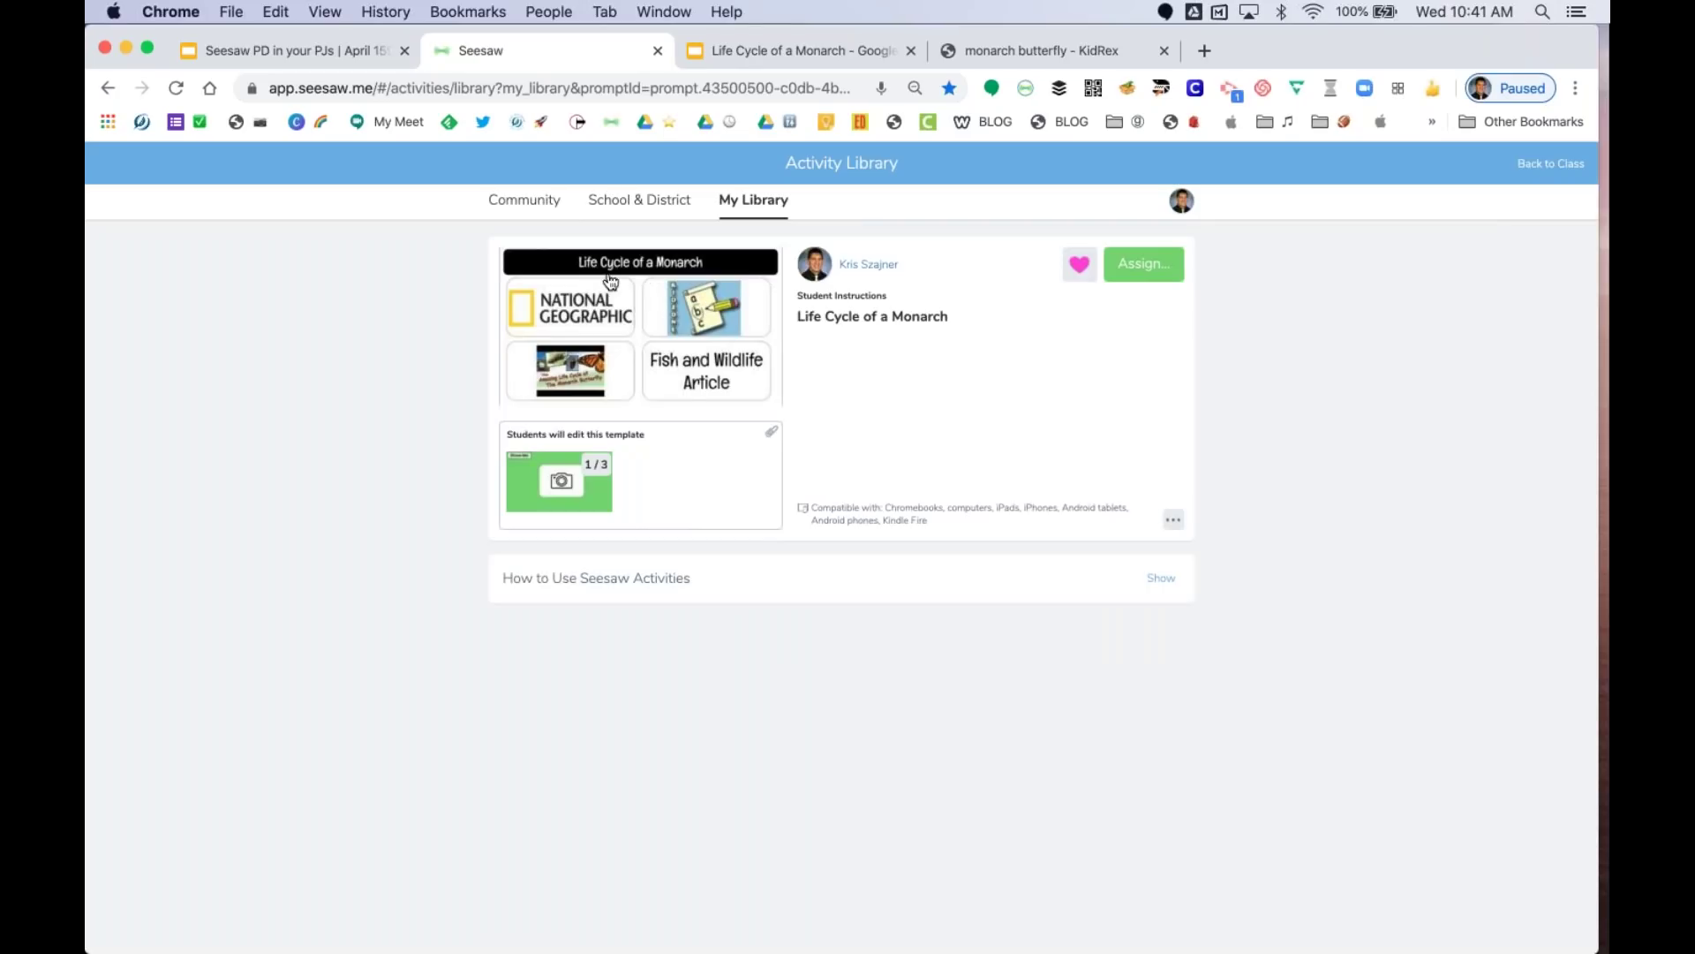
pyautogui.scroll(5, 675, 395)
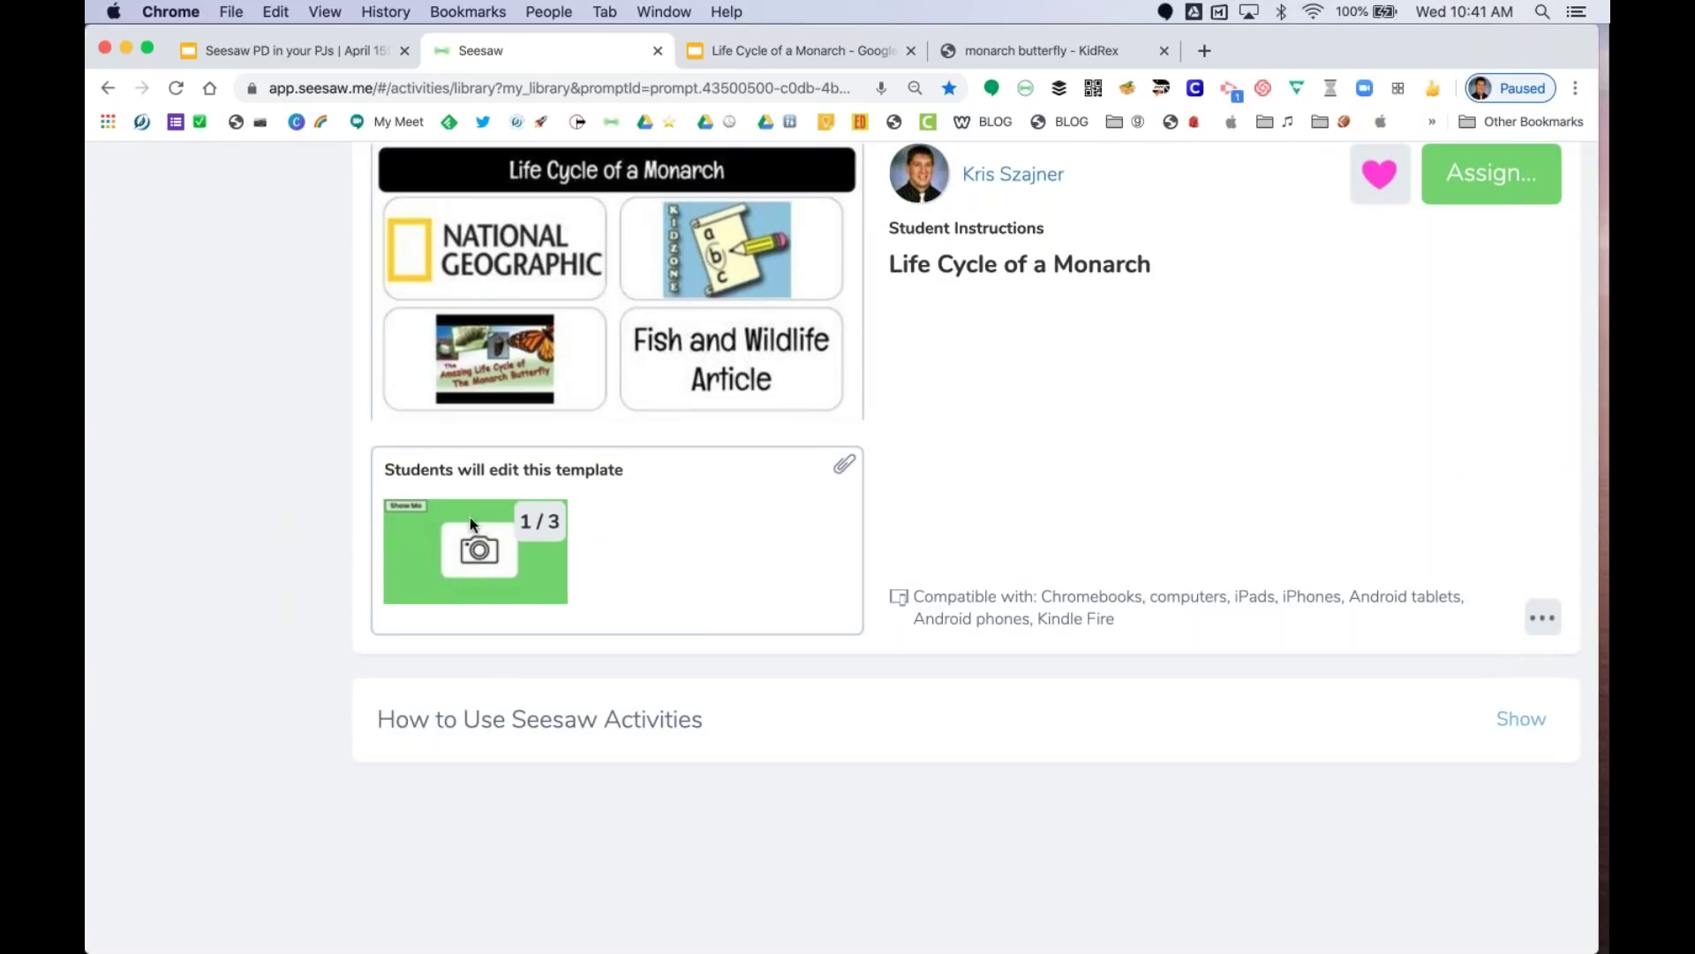
pyautogui.scroll(1, 495, 567)
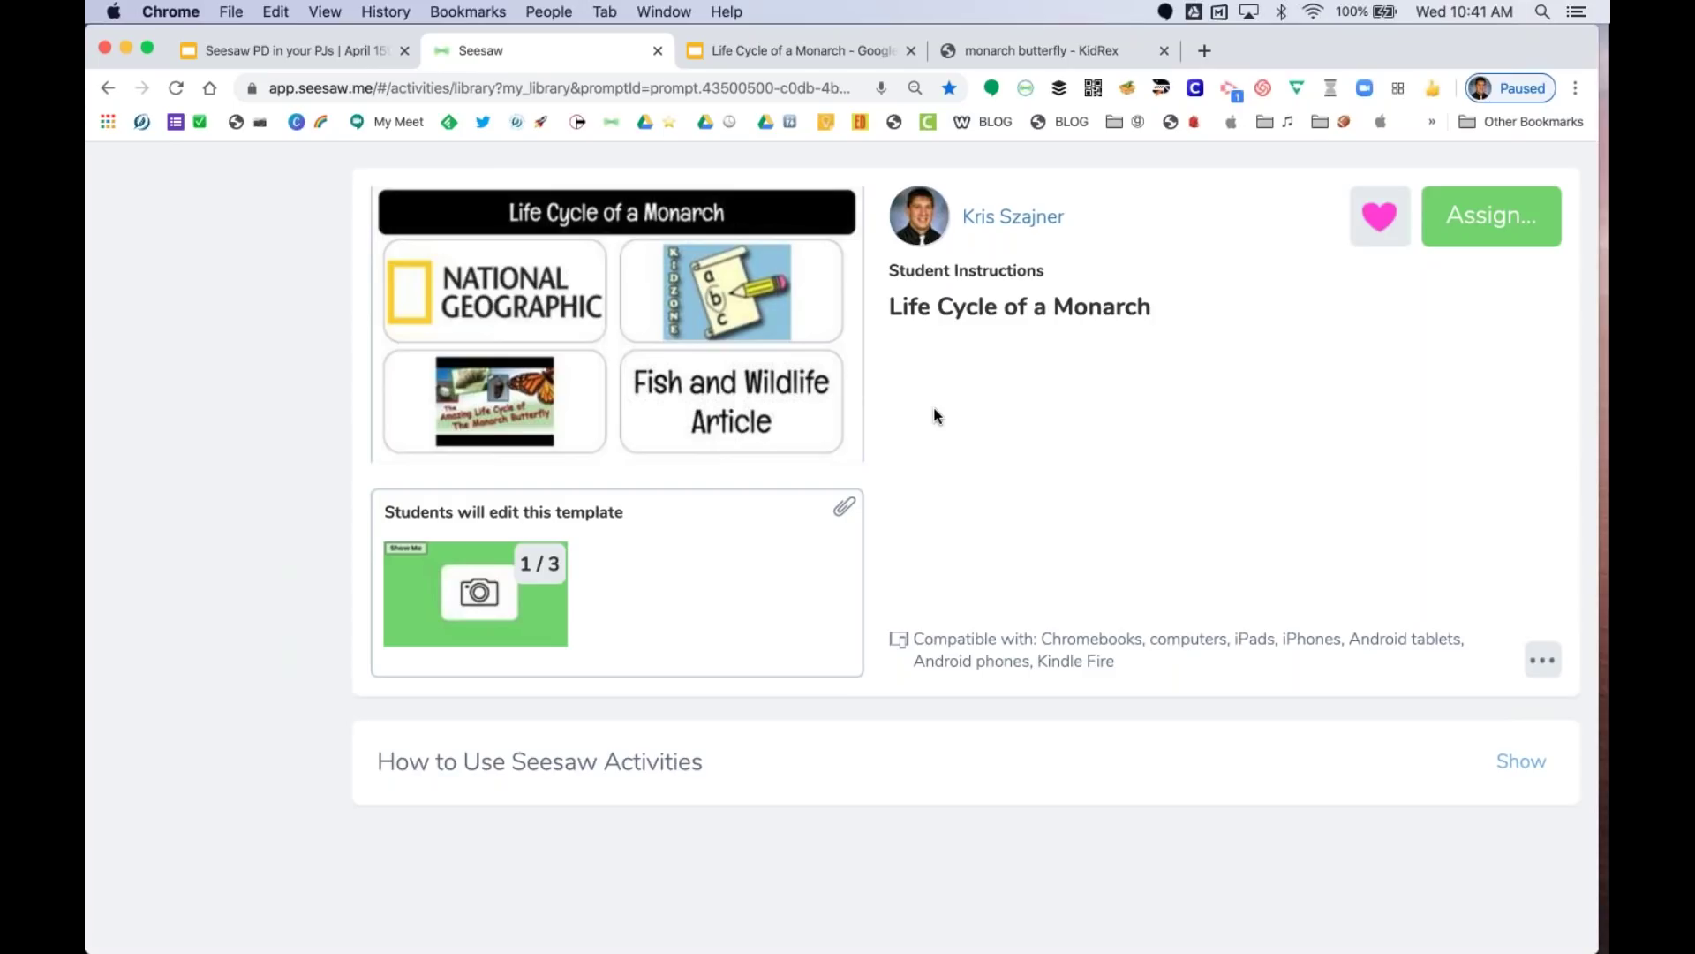
pyautogui.hscroll(2, 937, 416)
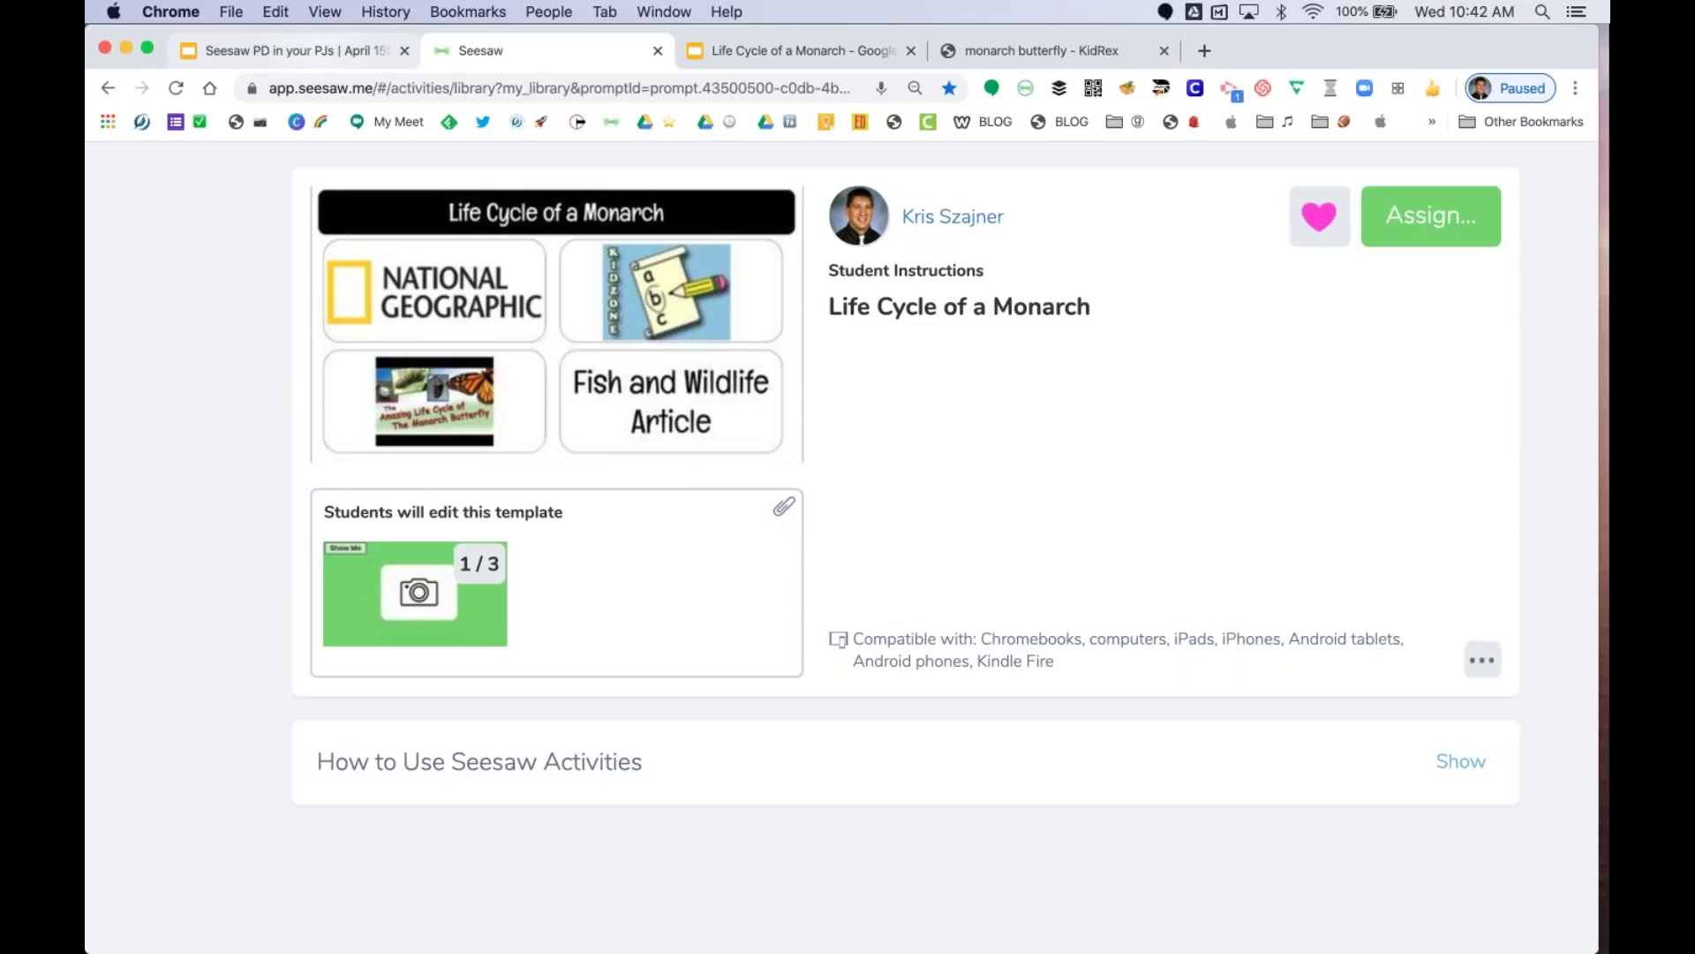
# - Switch to the "Seesaw PD in your PJs" presentation and present it from the "Let's Take a Peek" slide about The 3 Billy Goats Gruff
pyautogui.click(316, 48)
pyautogui.scroll(15, 198, 600)
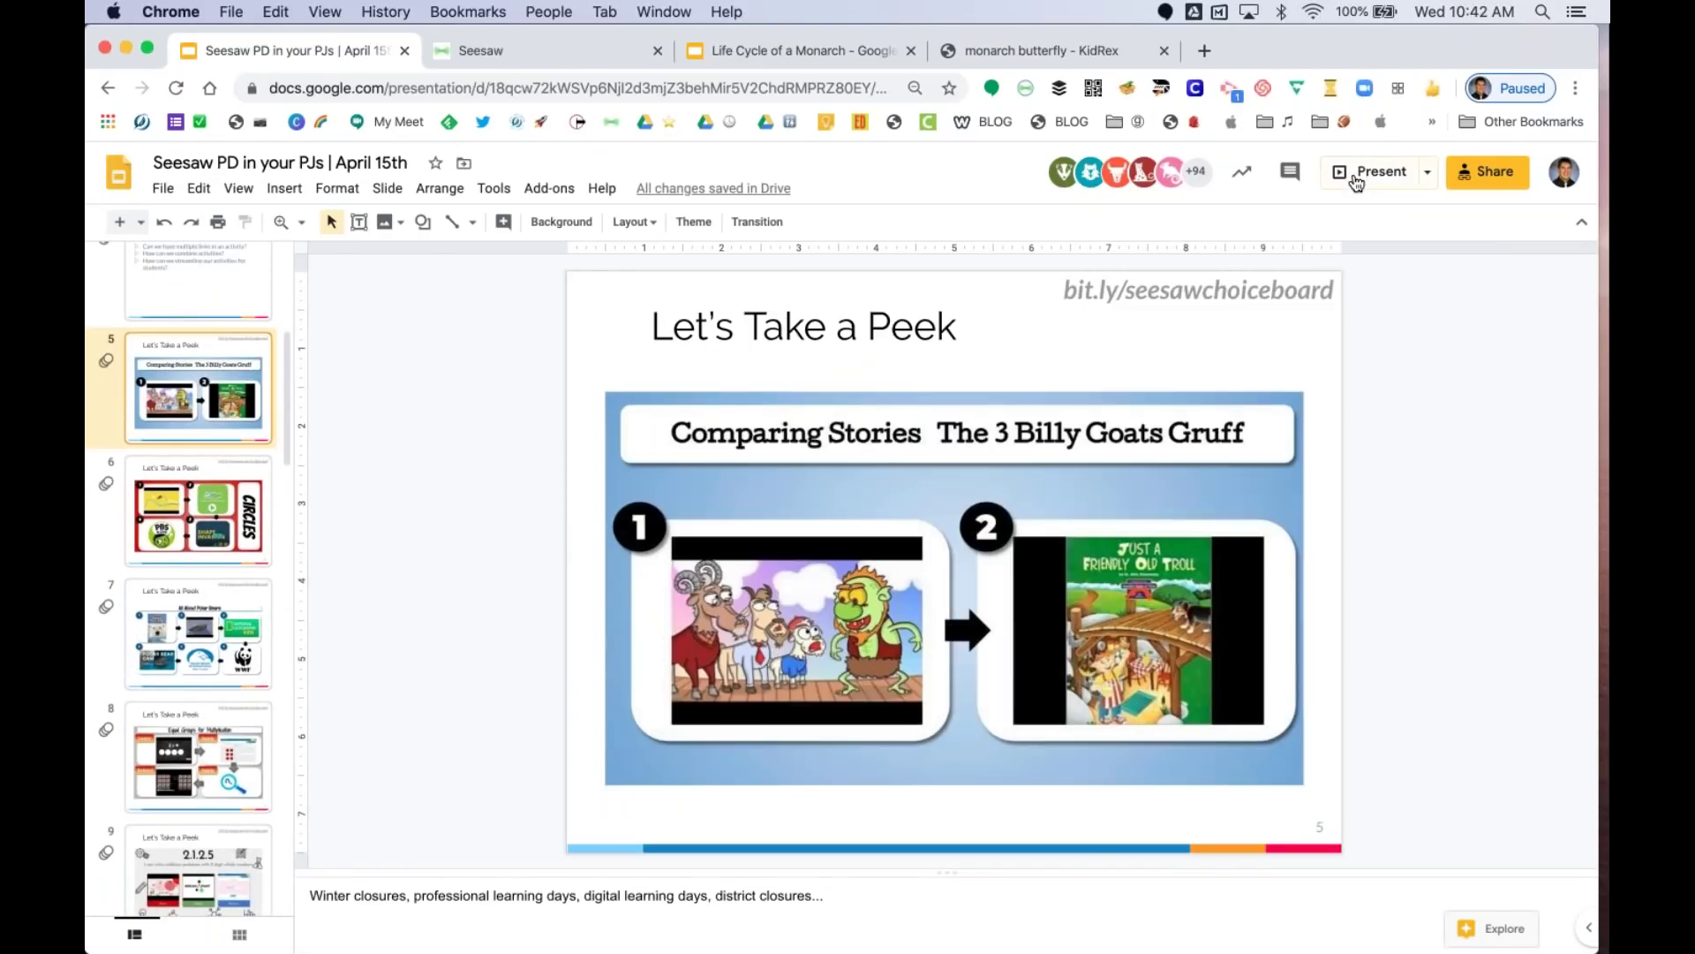
pyautogui.click(1353, 176)
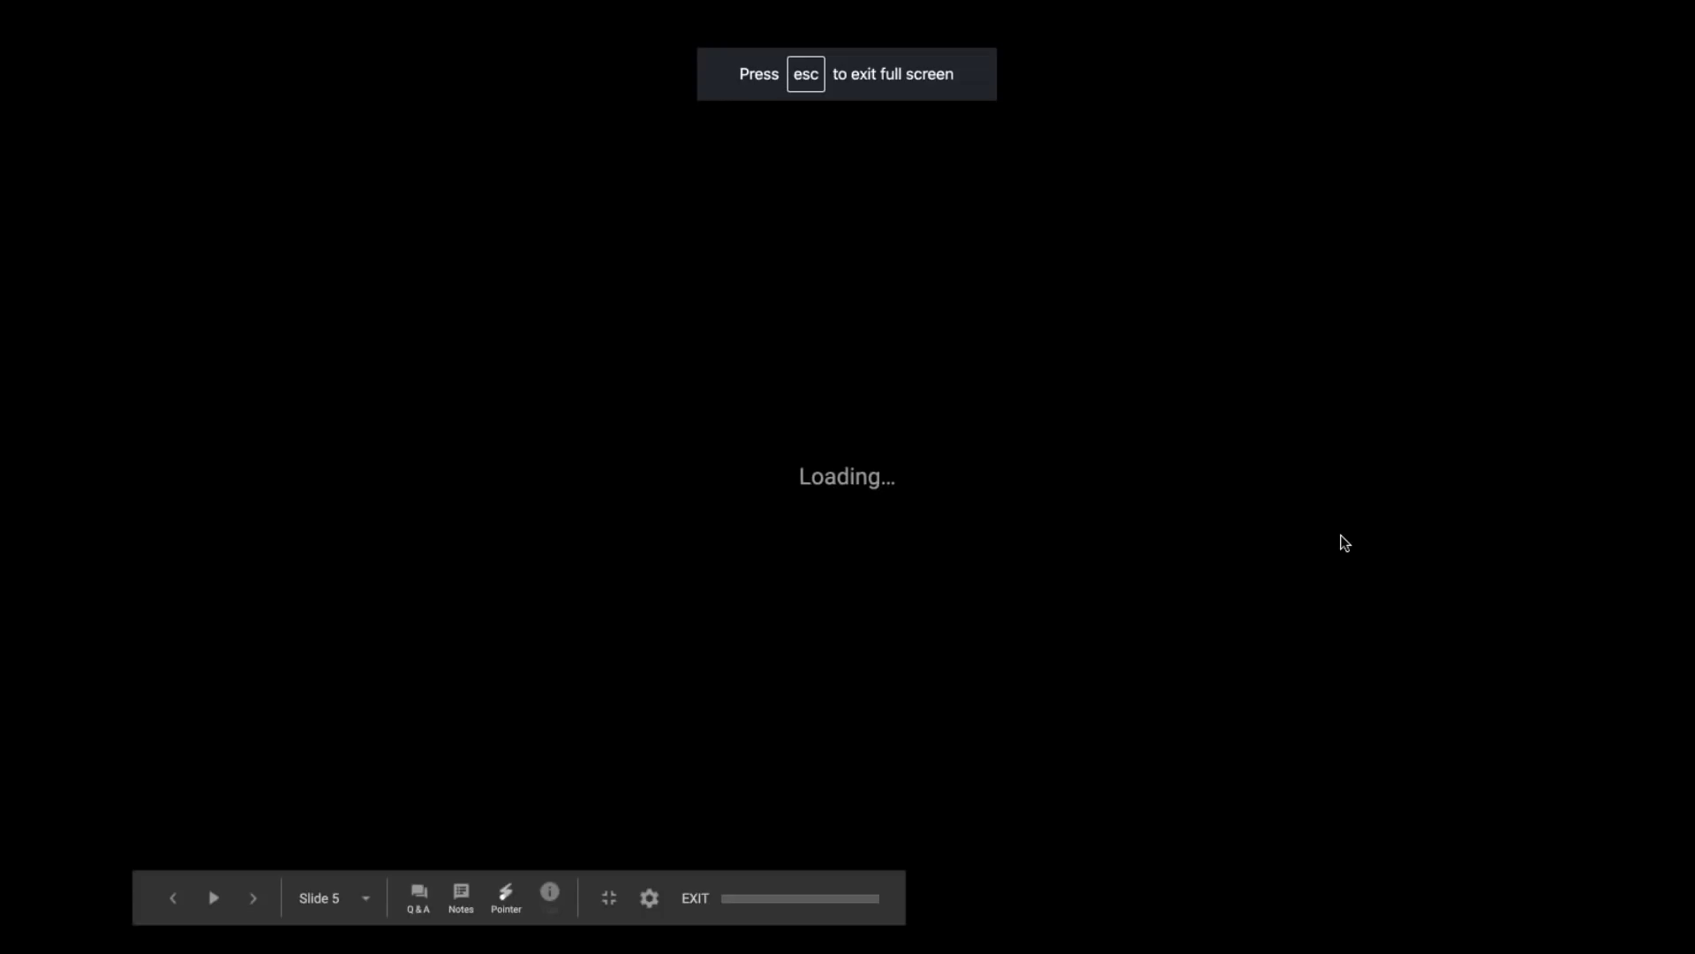